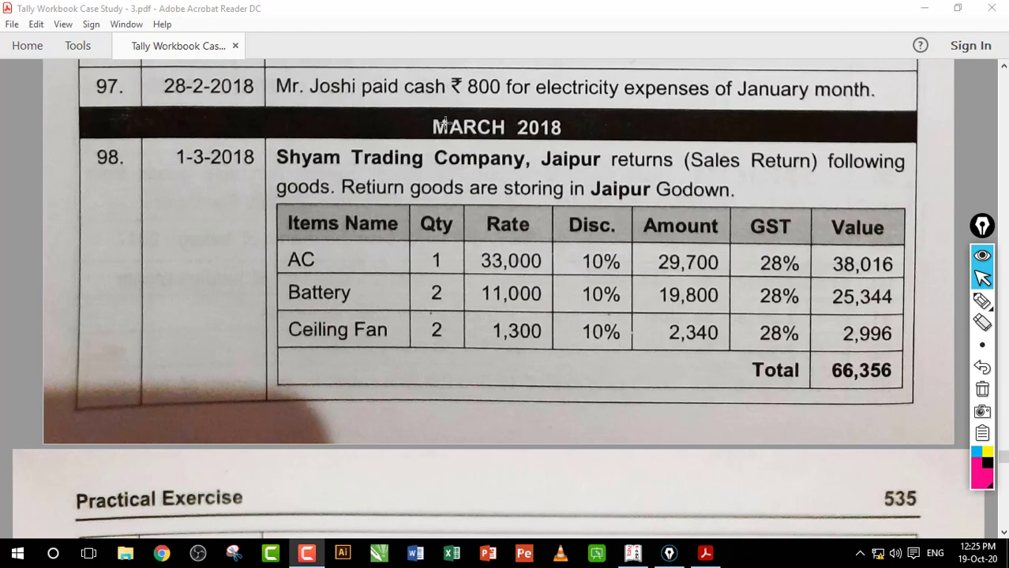
Examine March 2018 entry 98, the sales return from Shyam Trading Company, Jaipur, in the workbook PDF.
drag(421, 108, 559, 145)
click(560, 140)
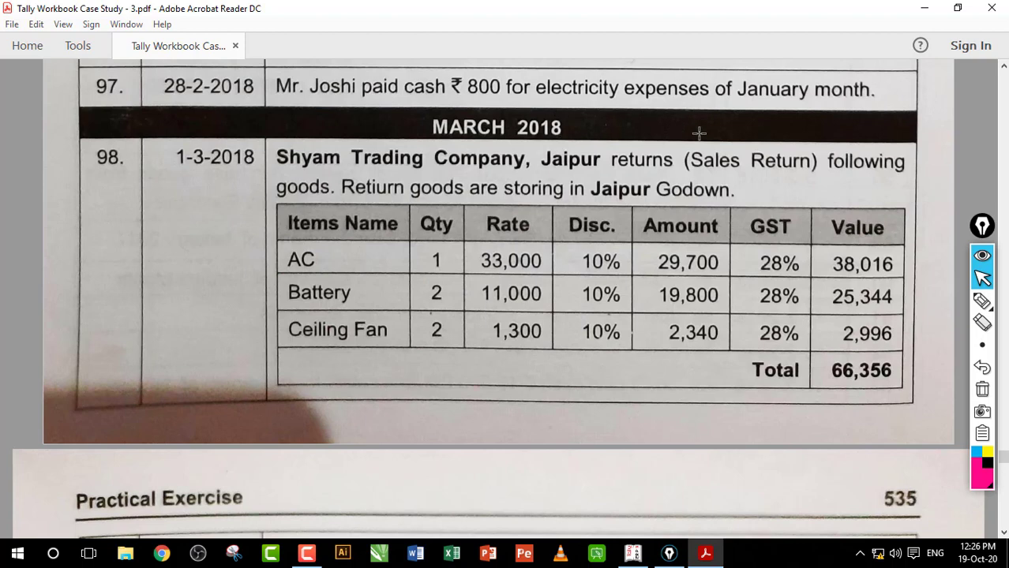
drag(684, 155, 819, 168)
click(764, 169)
Switch to Tally.ERP 9 and open the Day Book of Case Study 3 2017 2018.
click(634, 552)
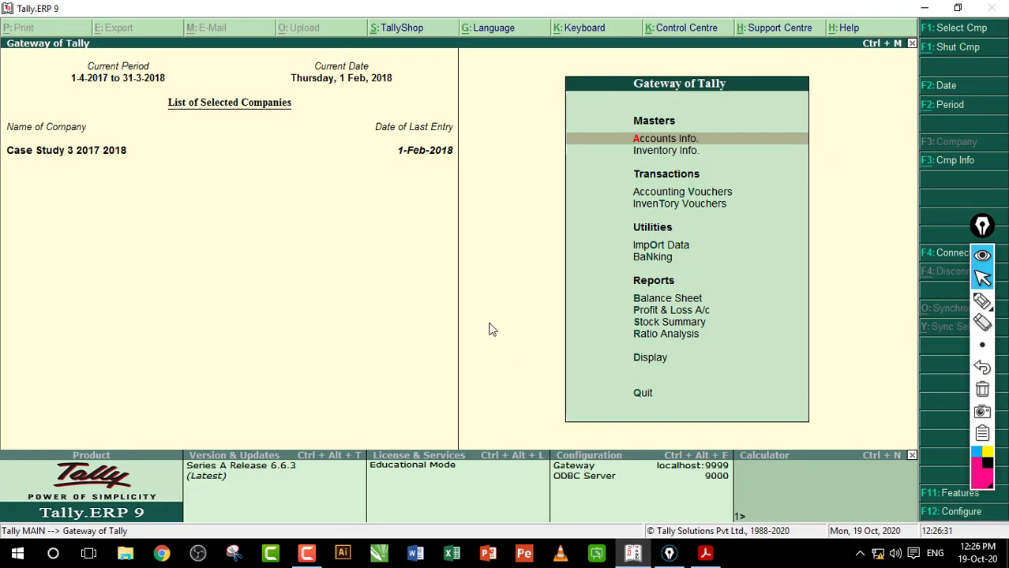
key(d)
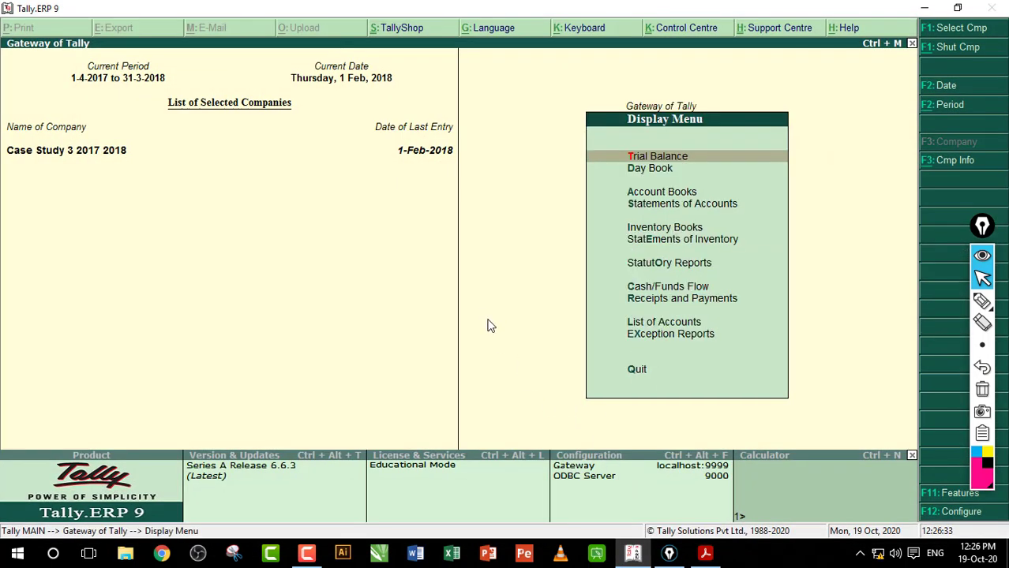
key(y)
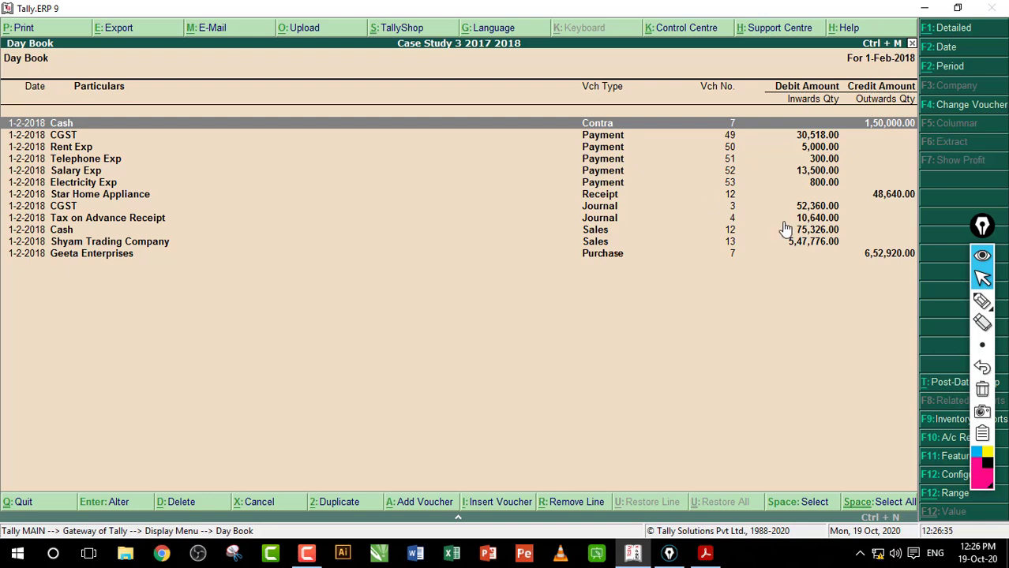
click(982, 301)
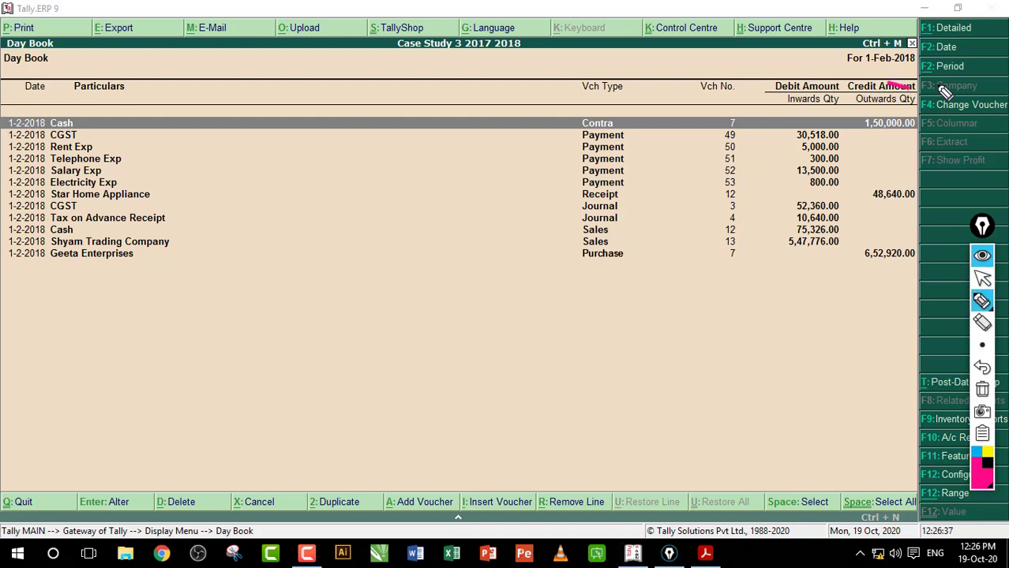
drag(951, 85, 922, 112)
click(983, 386)
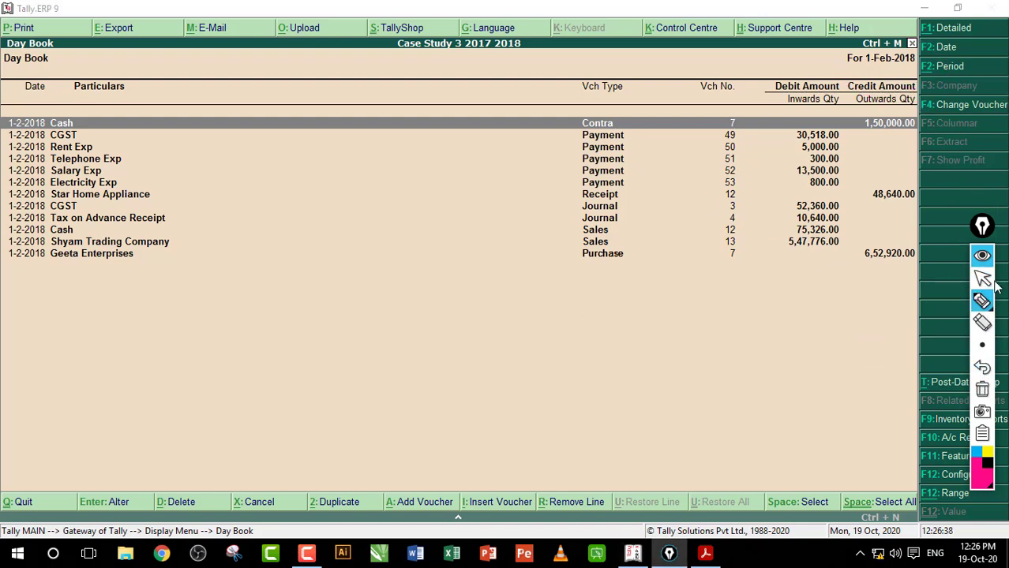
click(983, 278)
Leave the Day Book, start a new accounting voucher and set the voucher date to 1-3-2018.
key(Escape)
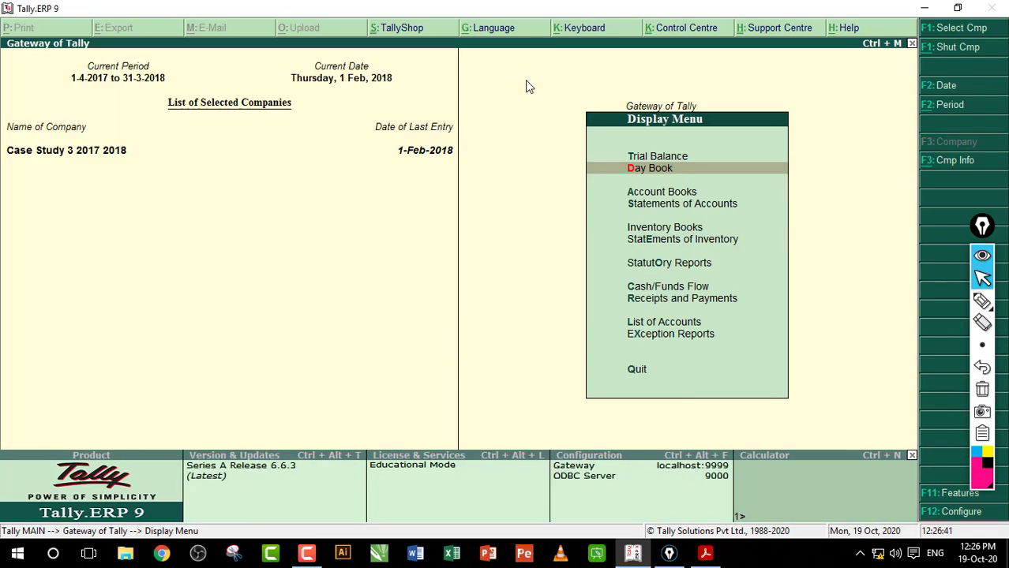
key(Escape)
key(v)
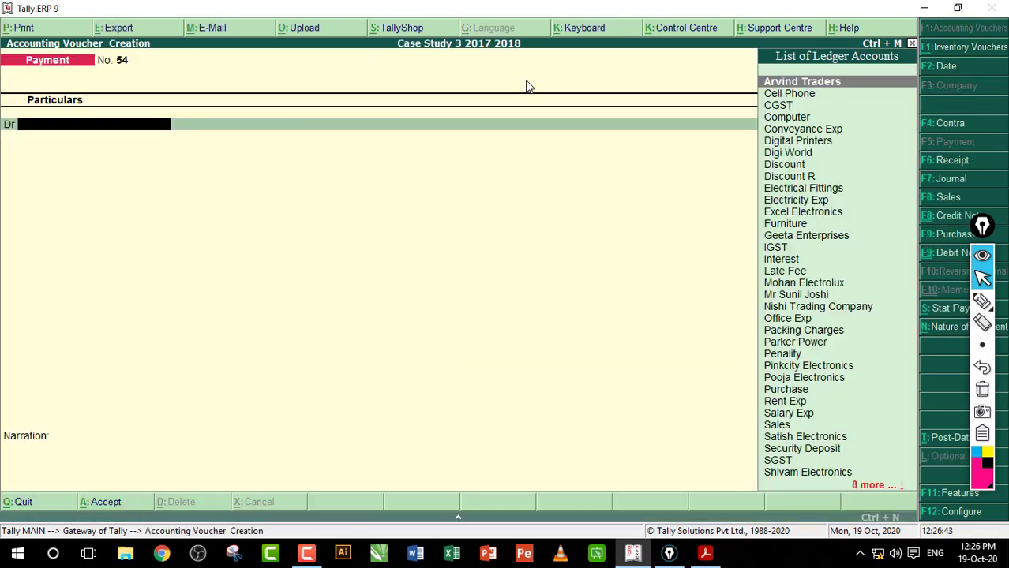
key(F2)
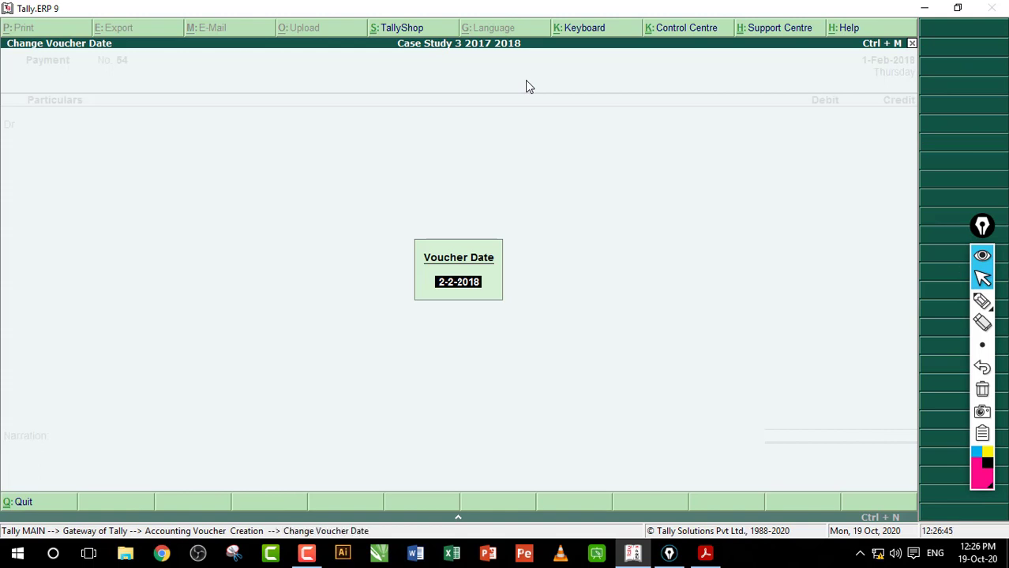
text(1-2)
key(Return)
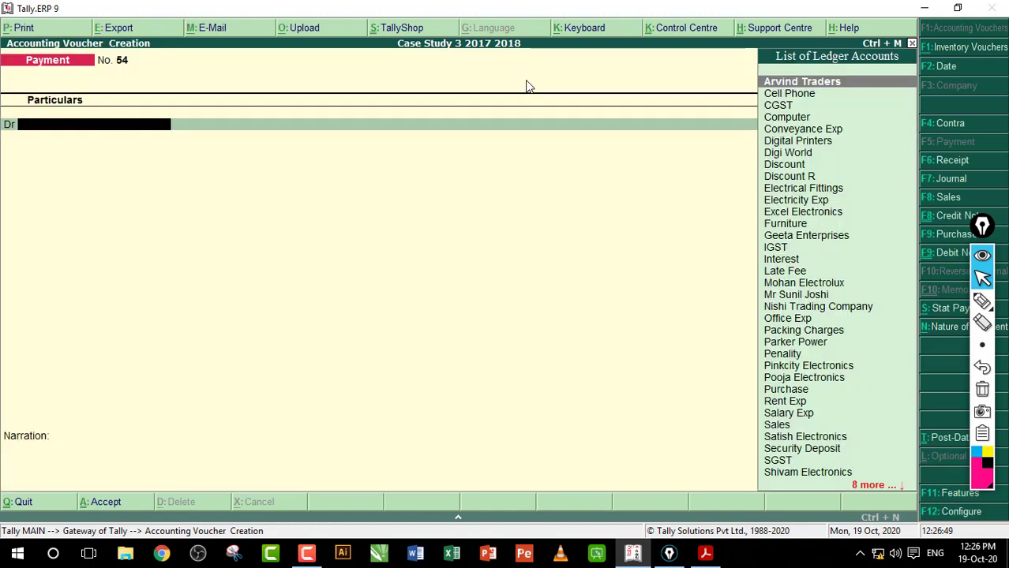
click(984, 227)
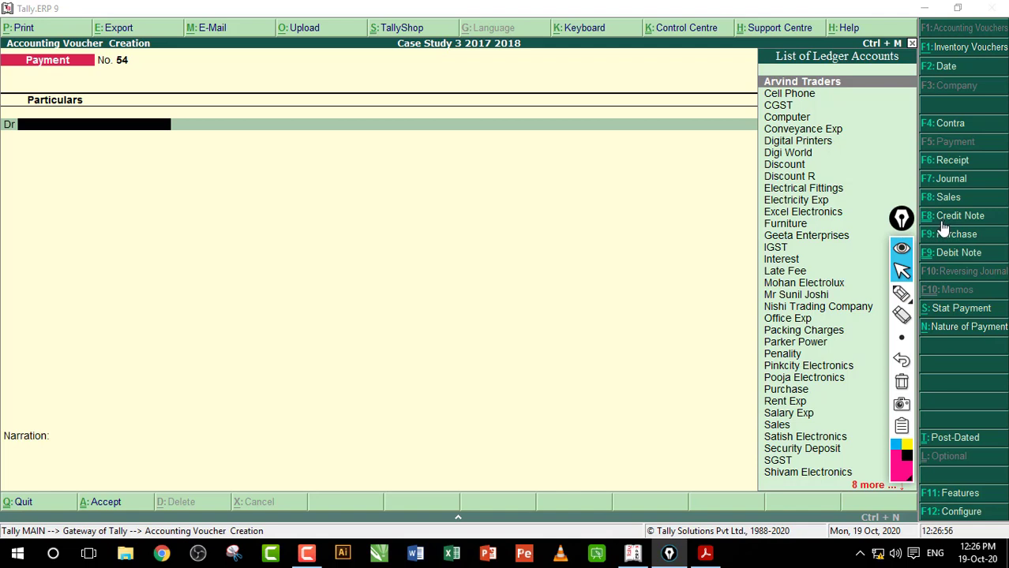
click(902, 293)
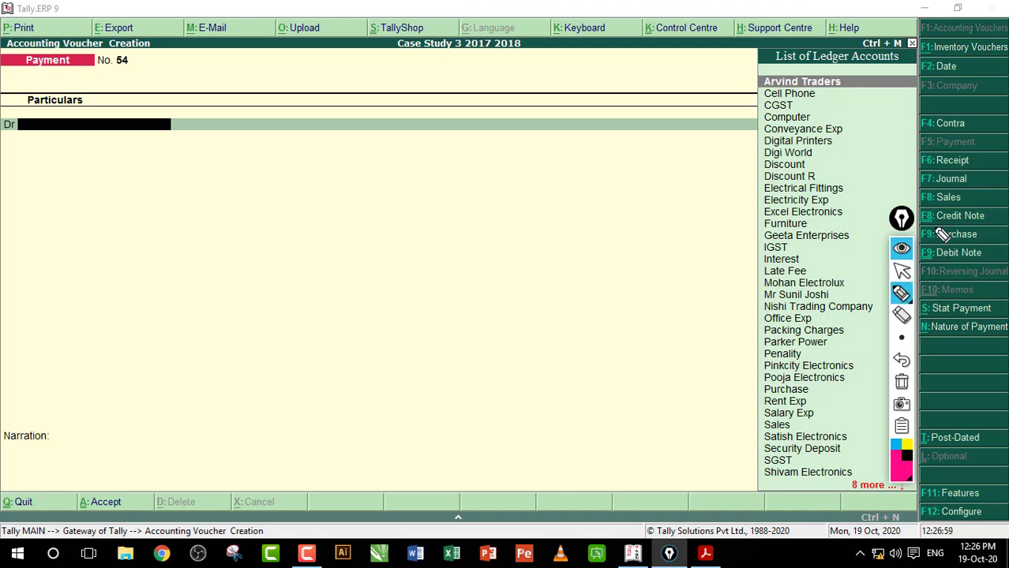
drag(938, 230, 955, 230)
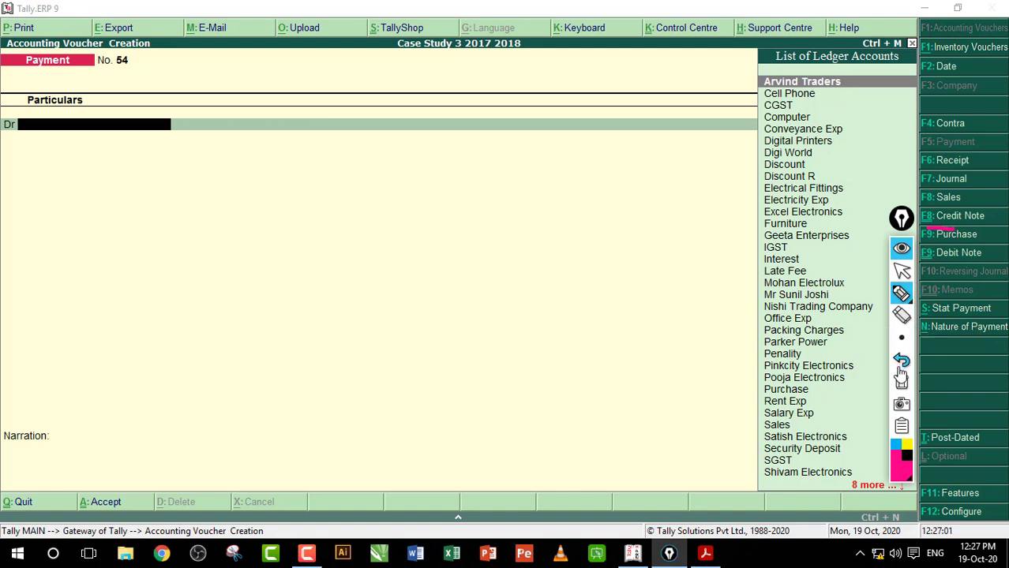
click(901, 382)
mouse_move(825, 197)
mouse_down()
mouse_move(722, 215)
mouse_move(748, 215)
mouse_up()
drag(748, 201, 778, 190)
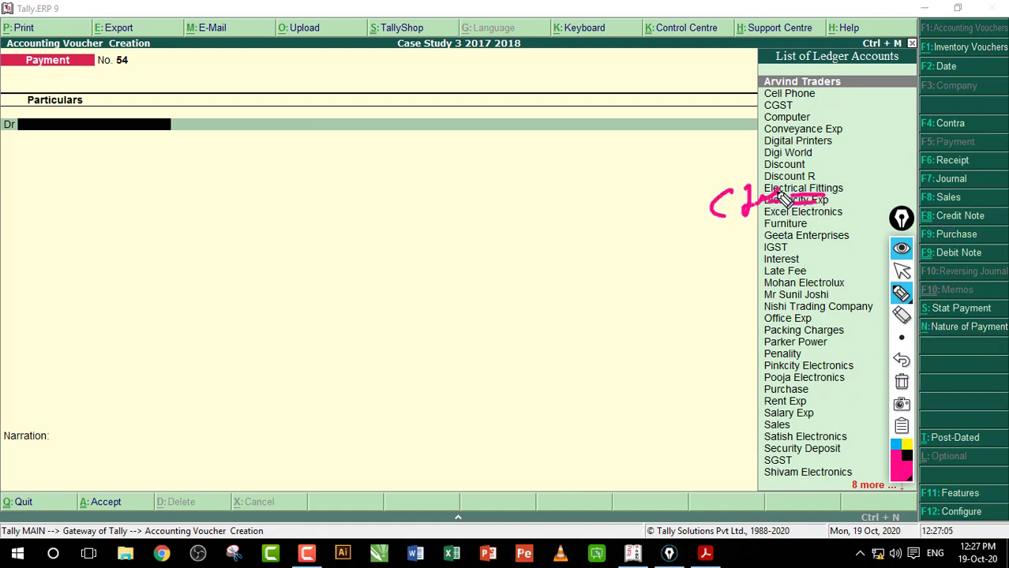
drag(789, 235, 834, 234)
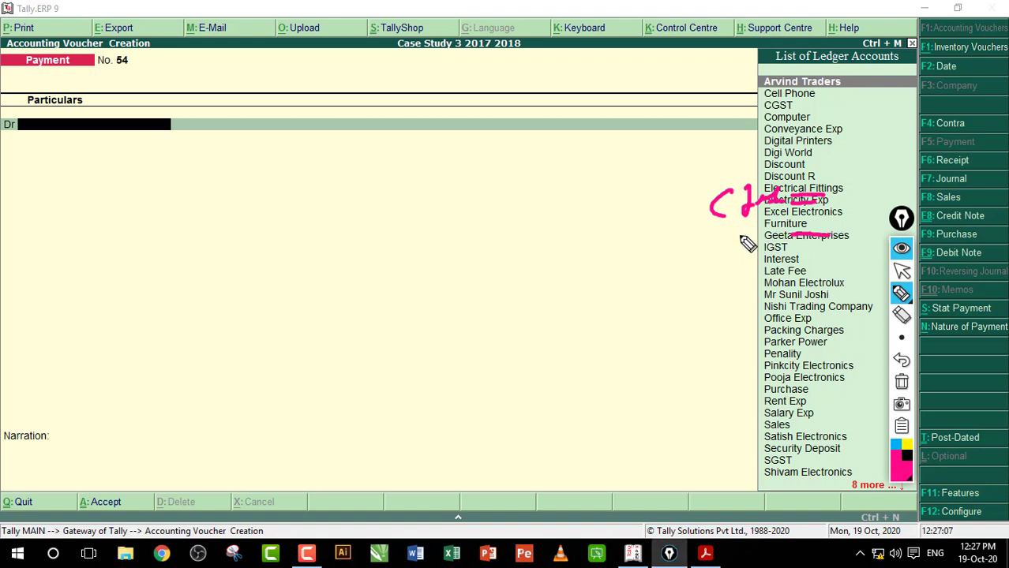
mouse_move(735, 259)
mouse_down()
mouse_move(789, 259)
mouse_move(799, 237)
mouse_up()
mouse_move(860, 207)
mouse_down()
mouse_move(691, 221)
mouse_move(813, 273)
mouse_up()
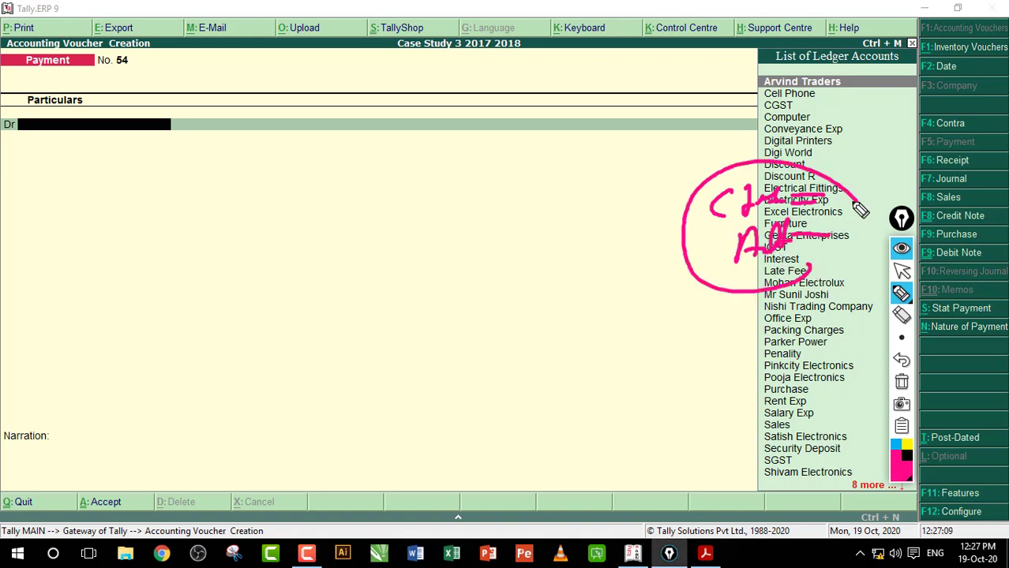
click(901, 382)
Change the voucher type from Payment to Credit Note.
click(901, 271)
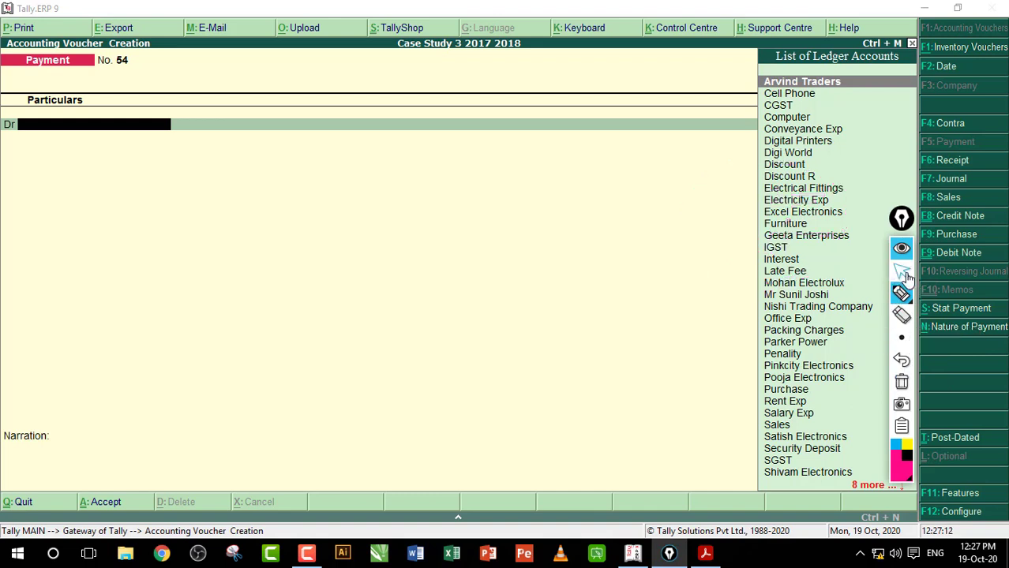
click(619, 263)
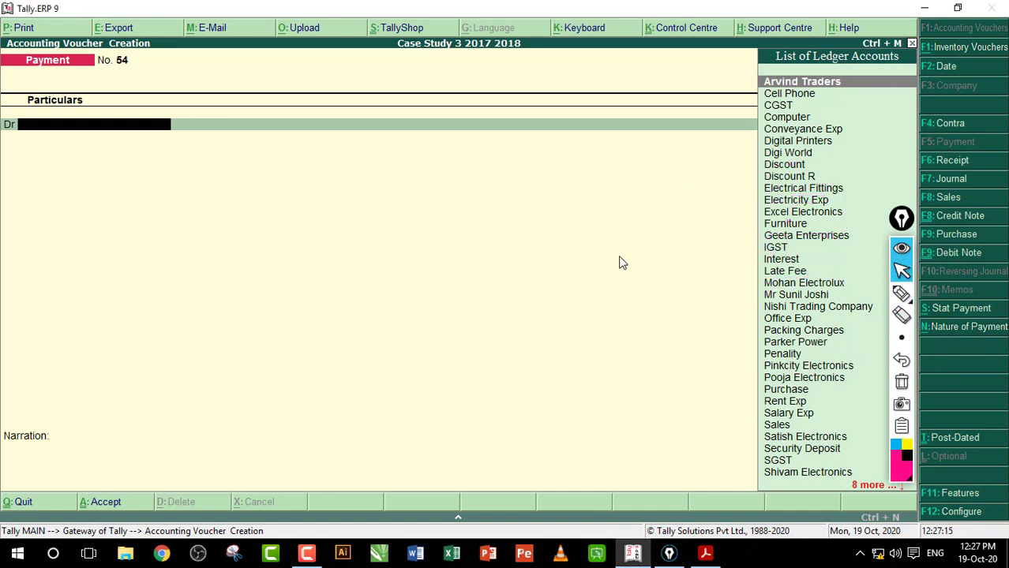
key(ctrl+F8)
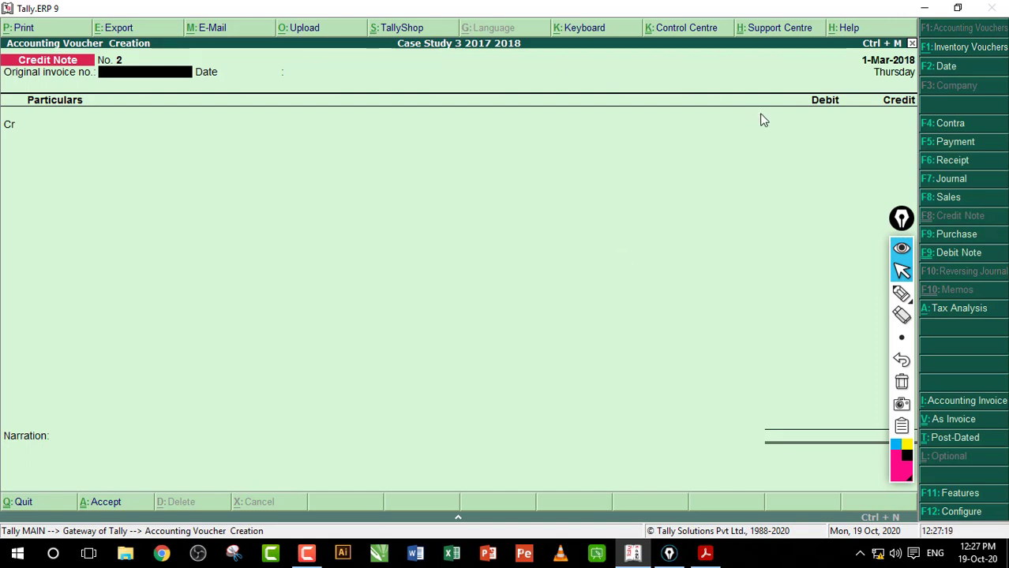
click(905, 294)
mouse_move(14, 135)
mouse_down()
mouse_move(85, 133)
mouse_move(113, 105)
mouse_move(143, 182)
mouse_up()
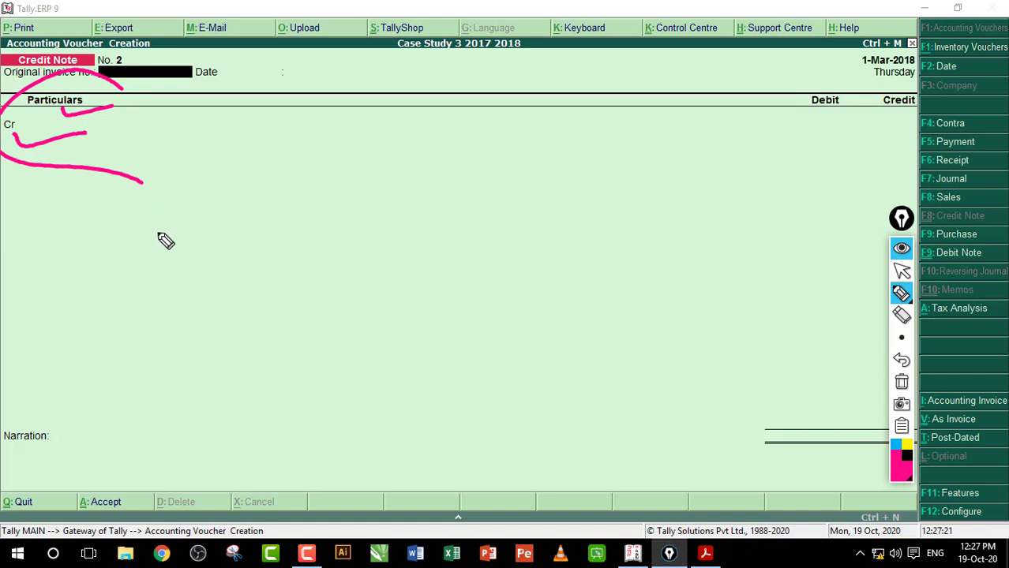
click(901, 382)
drag(908, 230, 893, 222)
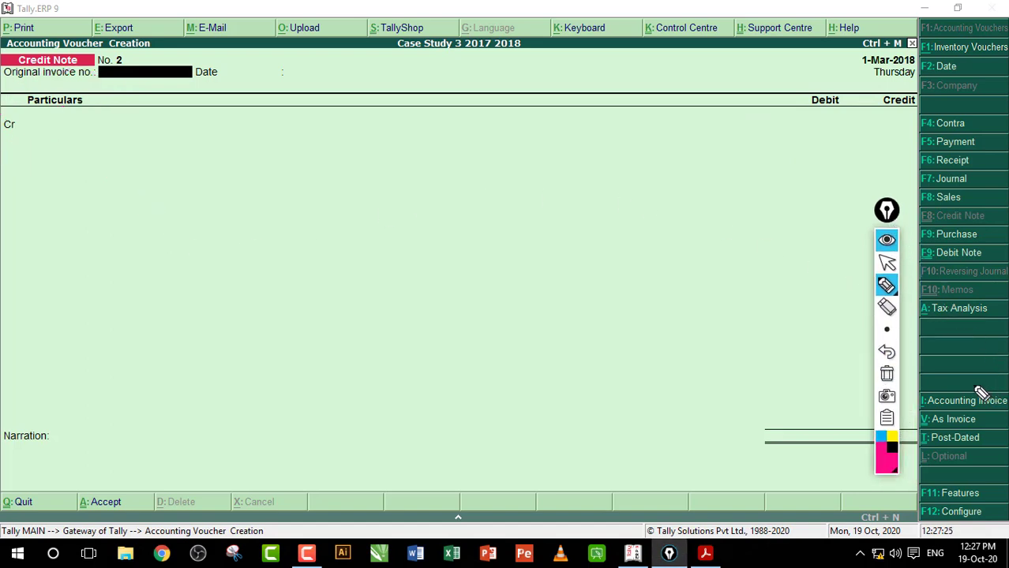
Switch the credit note to invoice mode so that item lines can be entered.
click(887, 267)
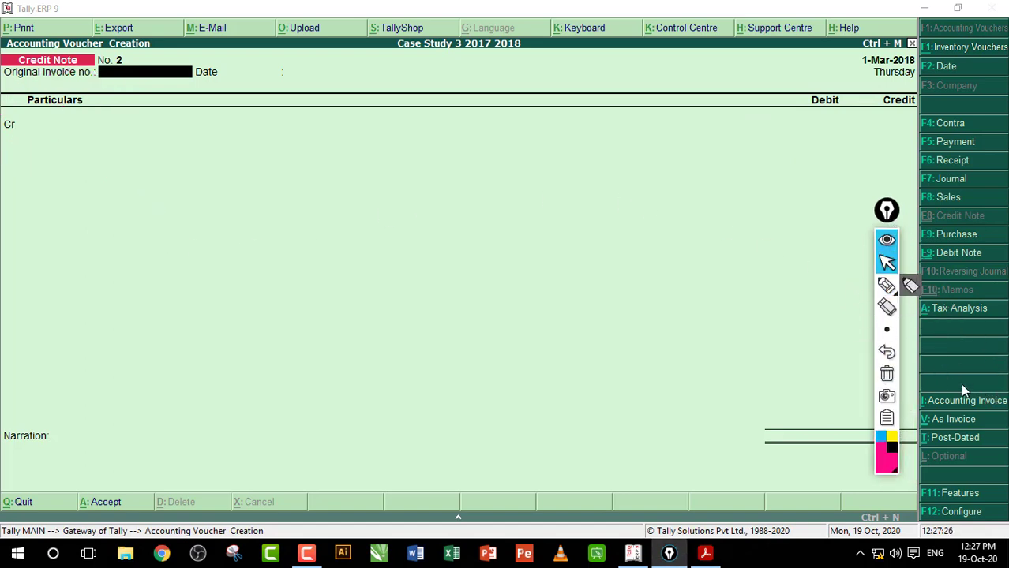
click(955, 426)
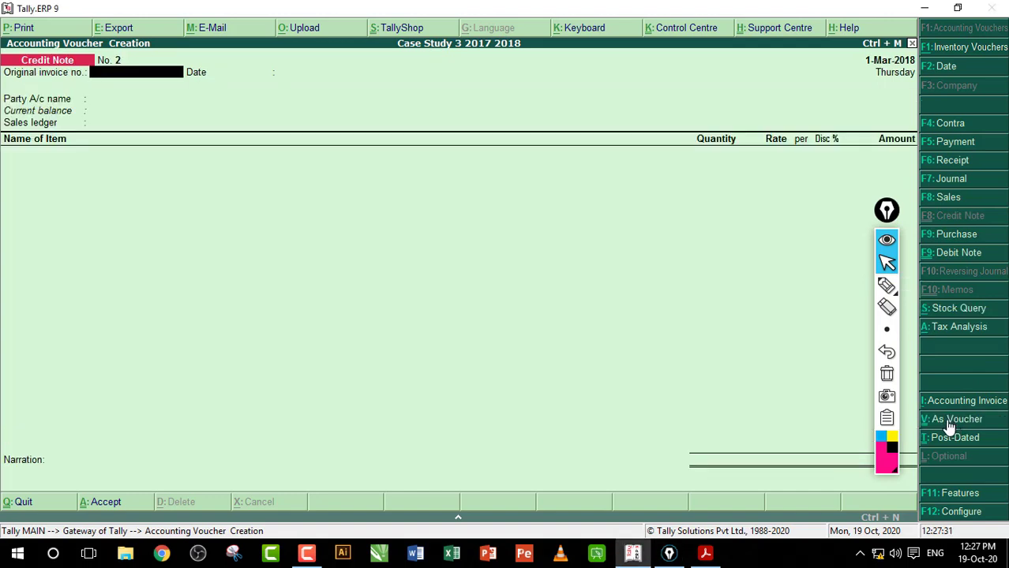
click(947, 423)
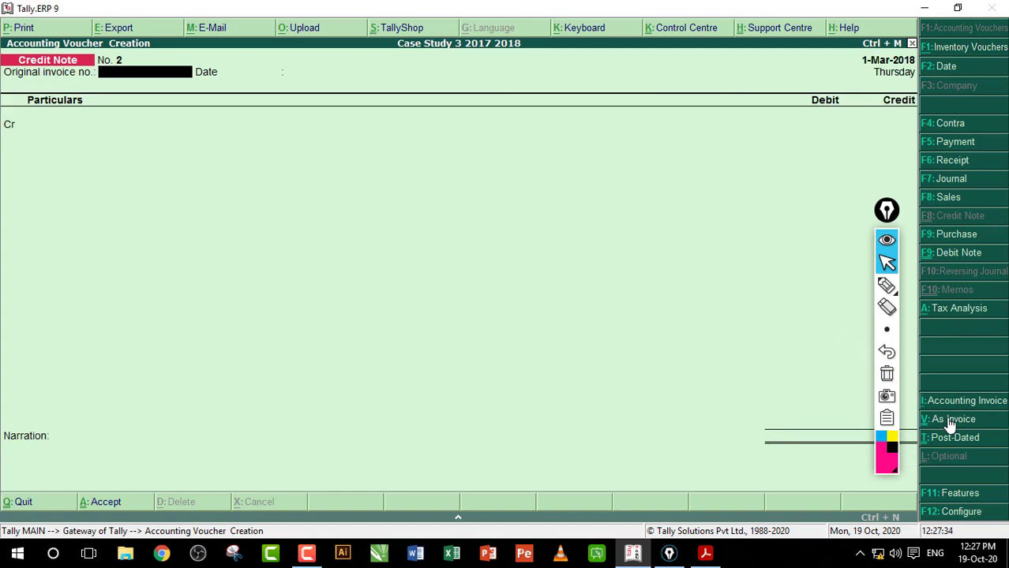
click(948, 425)
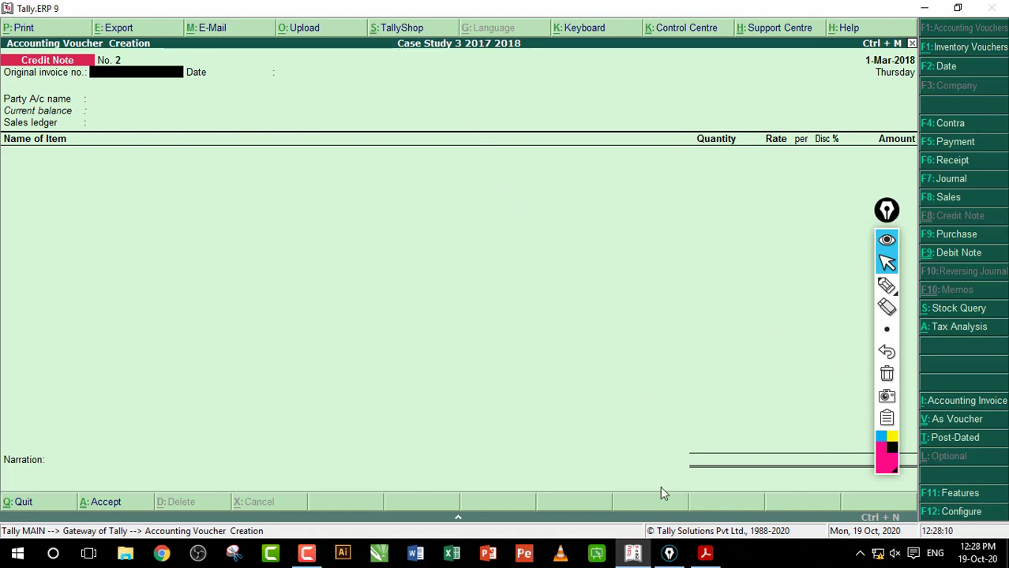
Set the party account to Shyam Trading Company as given in the workbook PDF, leaving the original invoice number blank, and accept the default party details.
click(705, 553)
drag(312, 150, 542, 194)
click(662, 443)
click(632, 552)
key(Return)
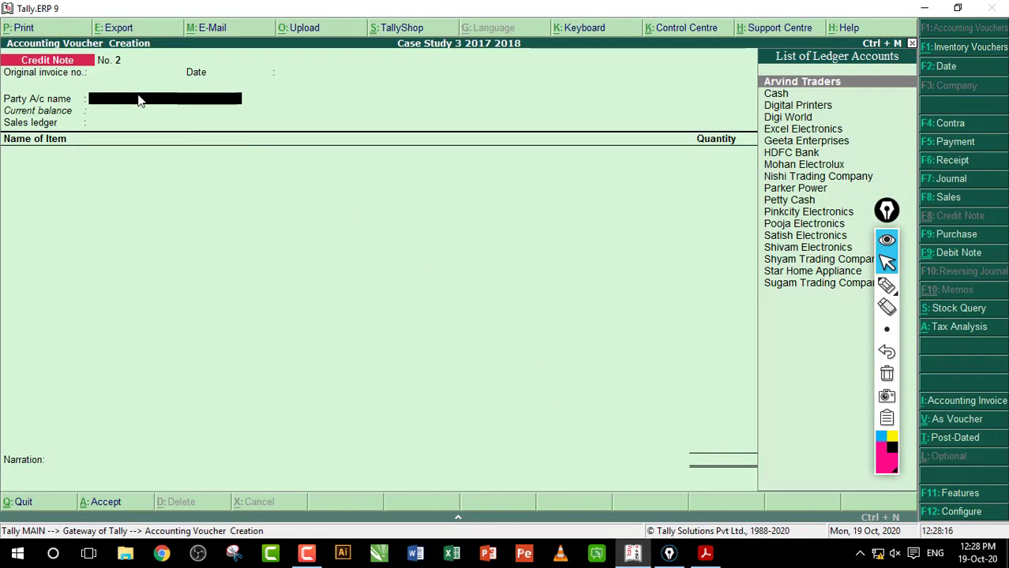
text(S)
key(Down)
key(Down)
key(Down)
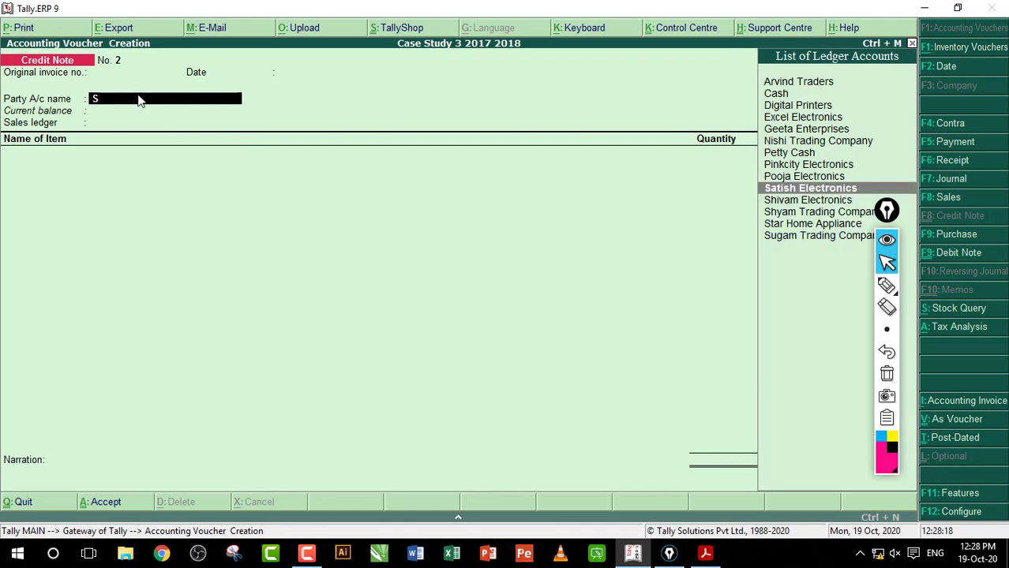
key(Return)
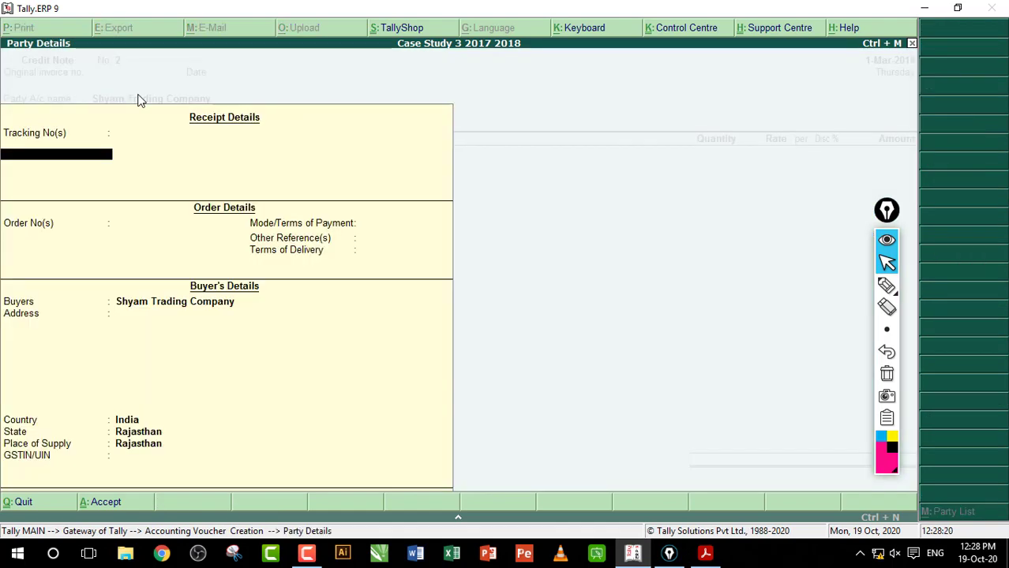
key(ctrl+a)
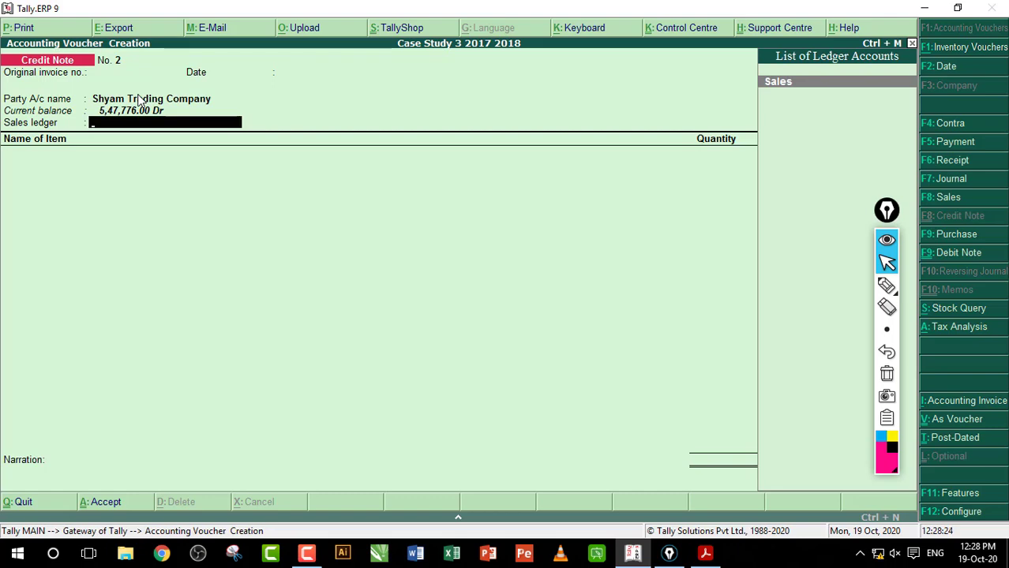
Choose Sales as the credit note's sales ledger and set its tax classification to Sales Taxable.
key(Return)
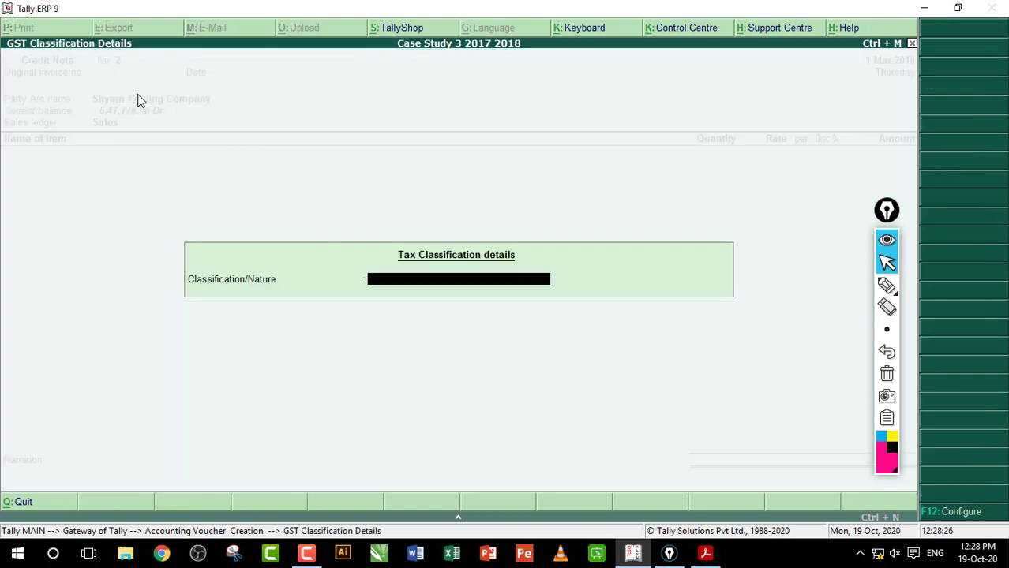
text(S)
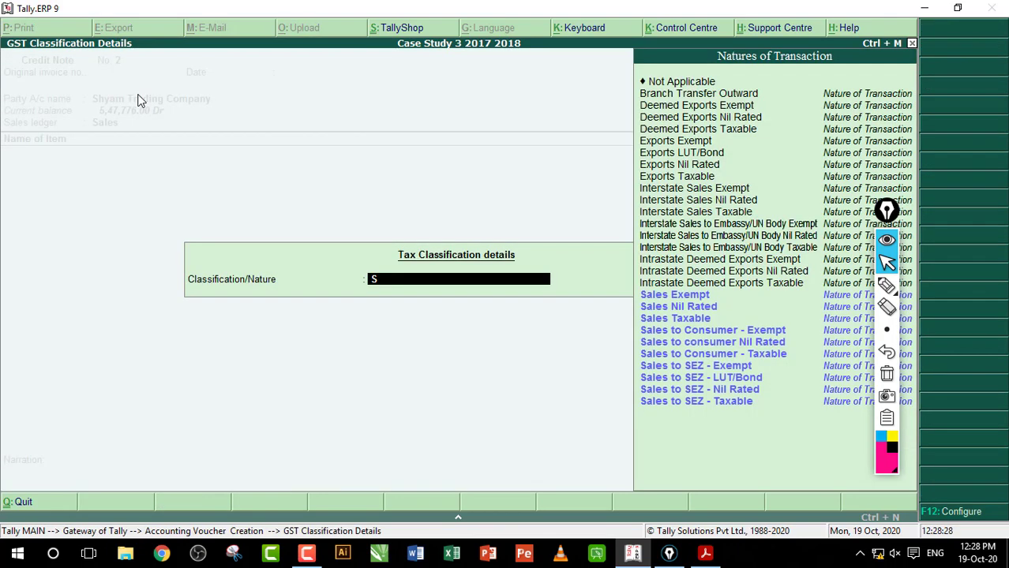
key(Down)
key(Down)
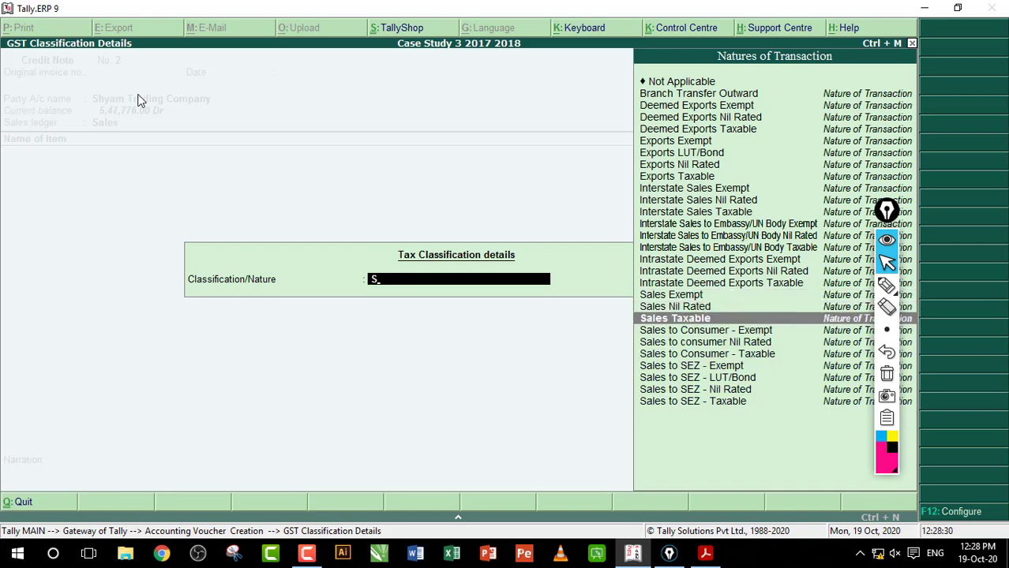
key(Return)
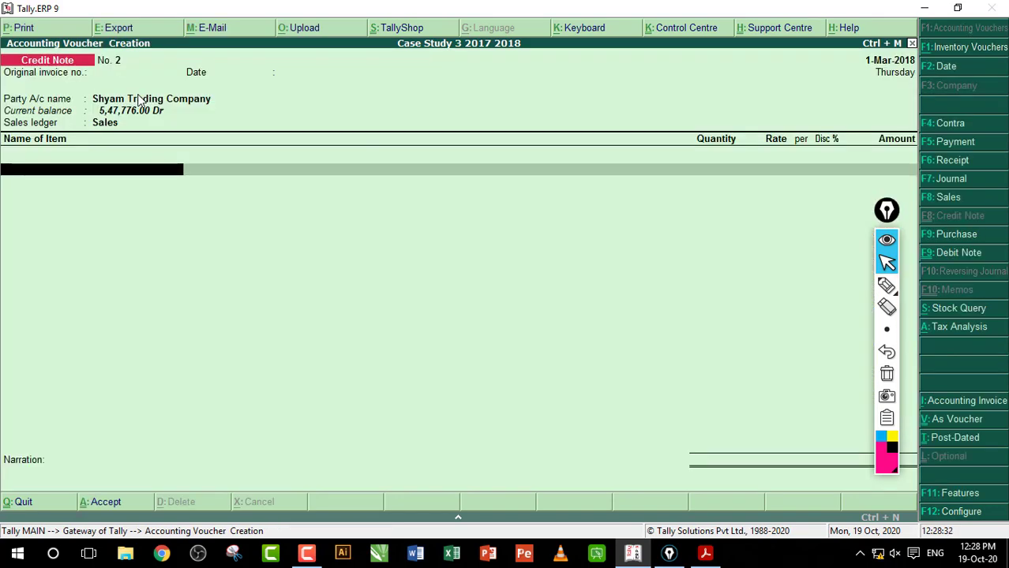
Check the returned items, quantities, rates and discounts of entry 98 in the workbook PDF and return to the credit note.
click(708, 557)
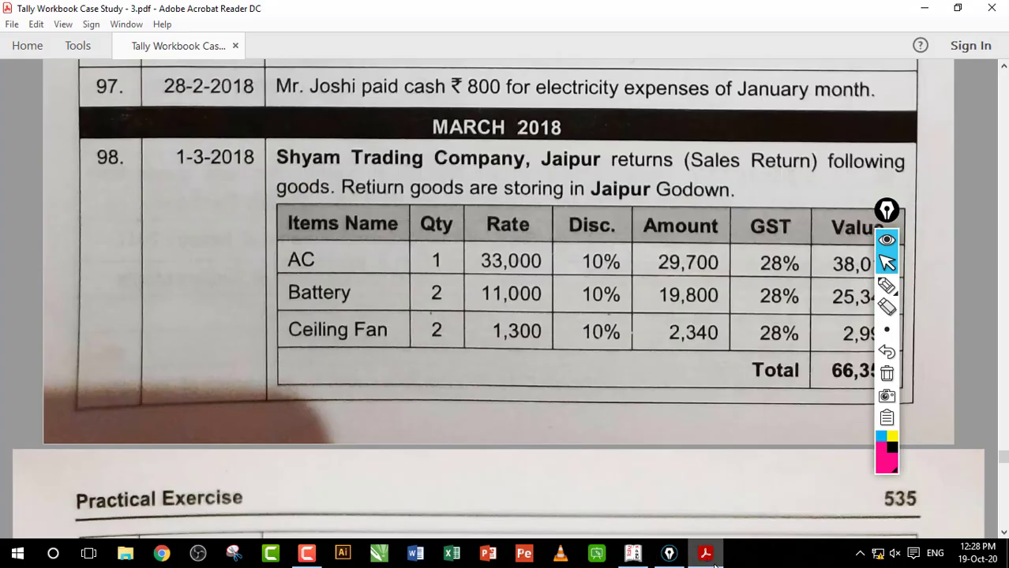
click(709, 561)
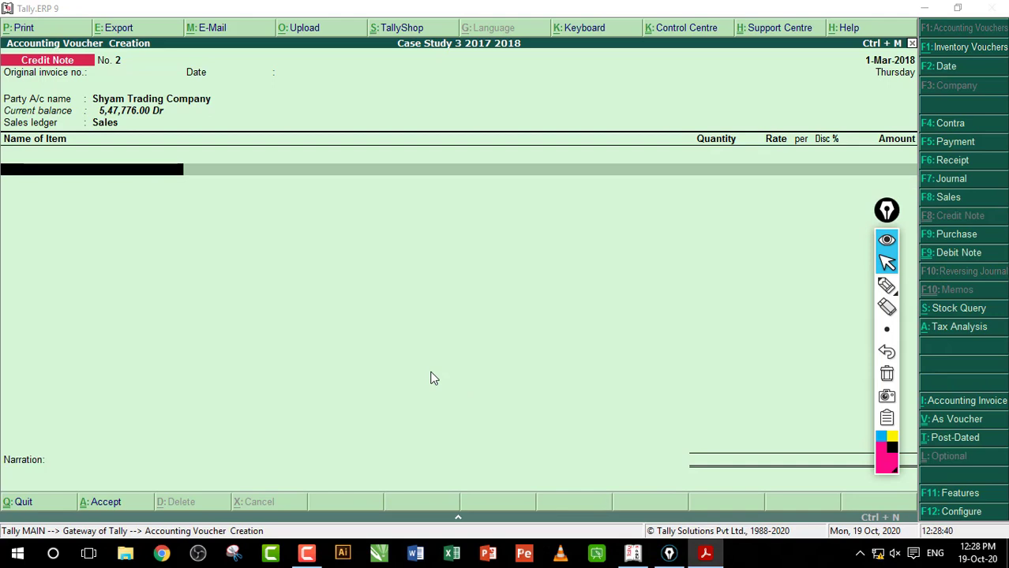
Add AC as the credit note's first item and check its storage godown in workbook entry 98.
text(Ac)
key(Return)
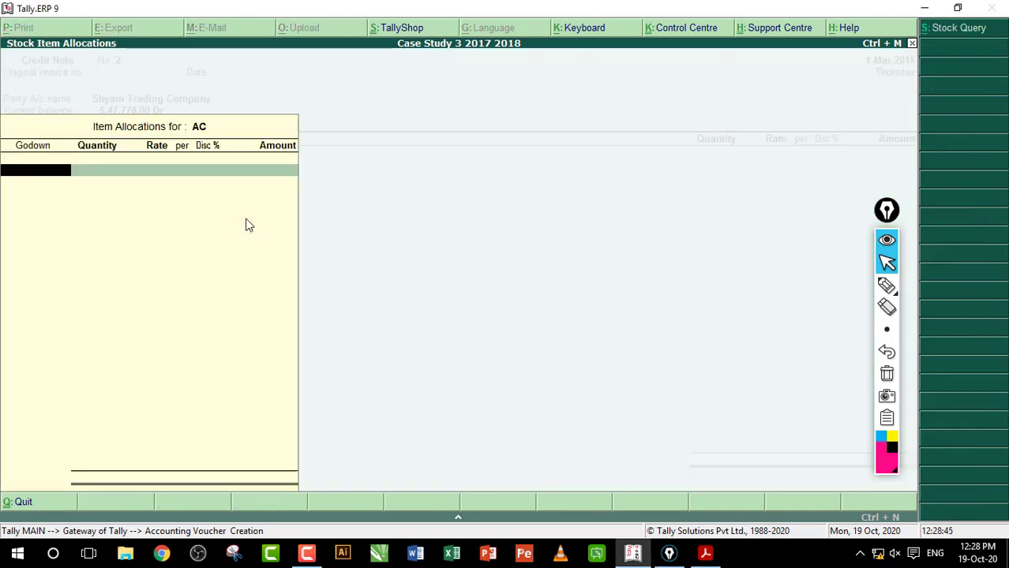
click(706, 557)
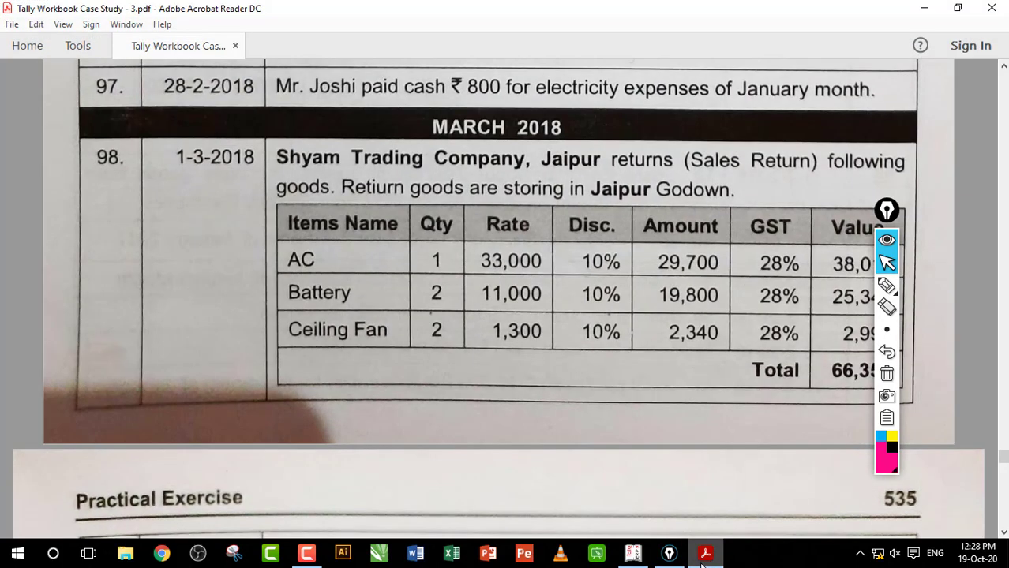
click(704, 557)
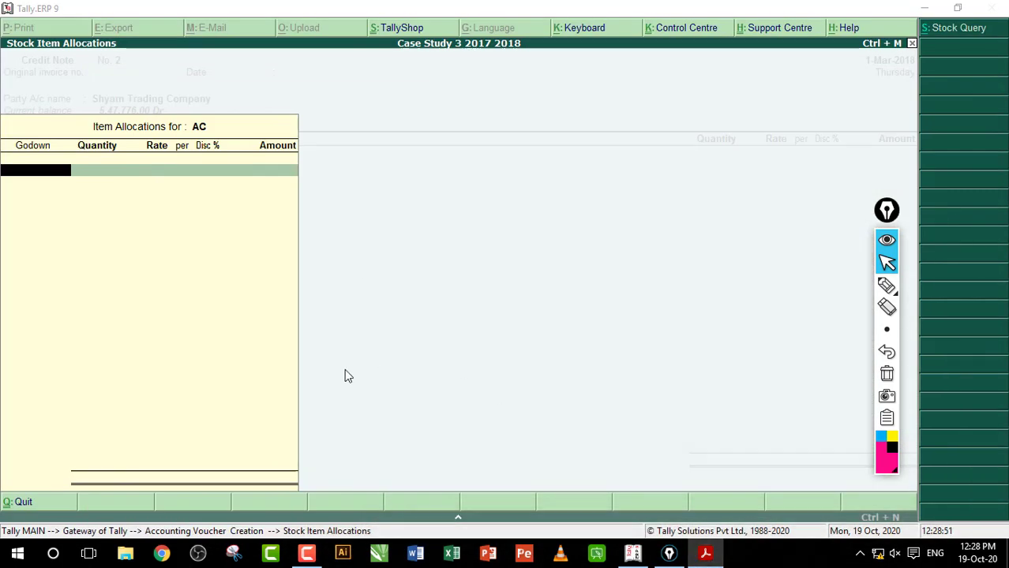
click(439, 285)
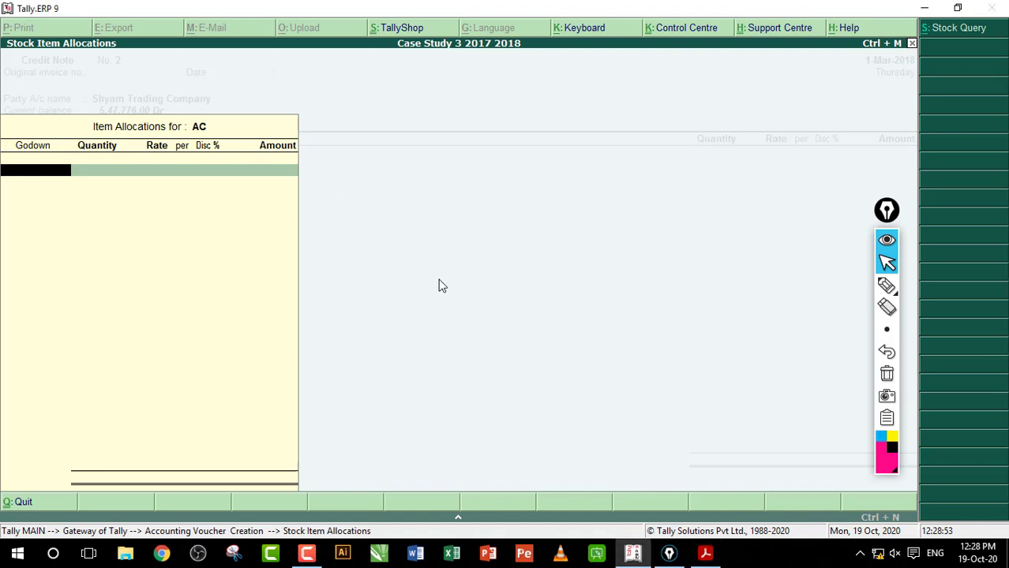
Allocate the AC return to the Jaipur godown with quantity 1, the default 33,000 rate and a 10% discount.
key(Return)
text(1)
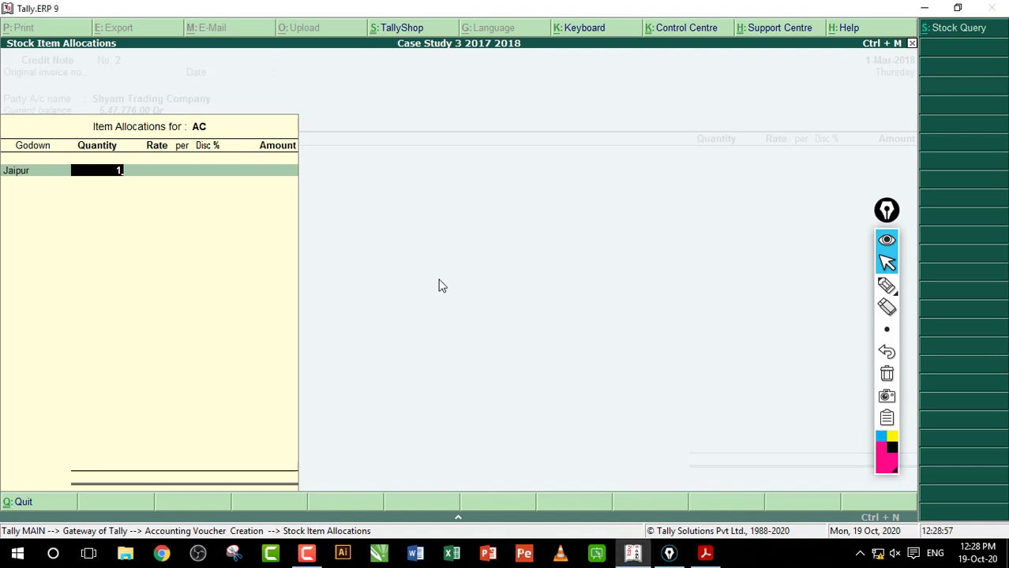
key(Return)
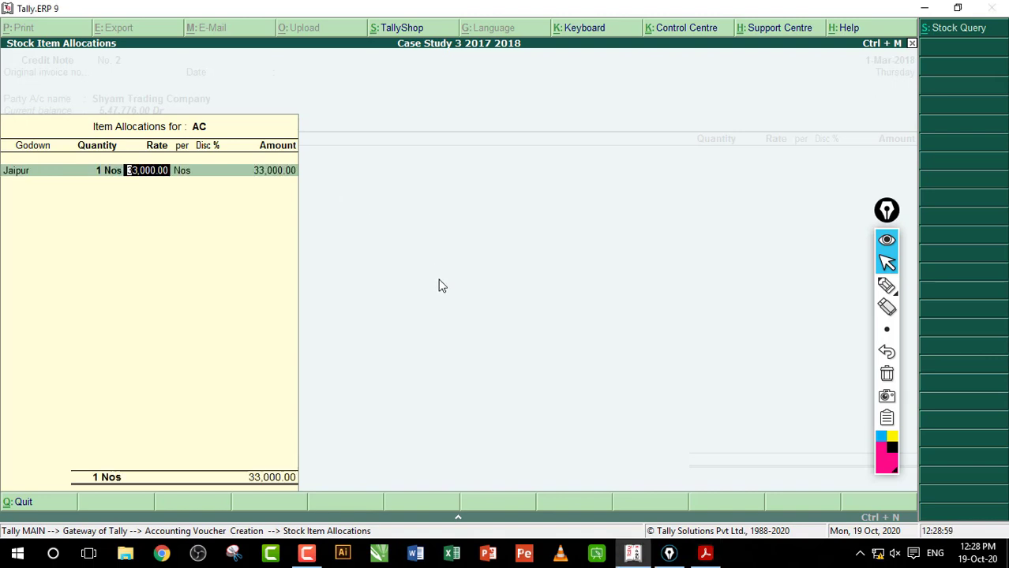
key(Return)
key(Return)
text(10)
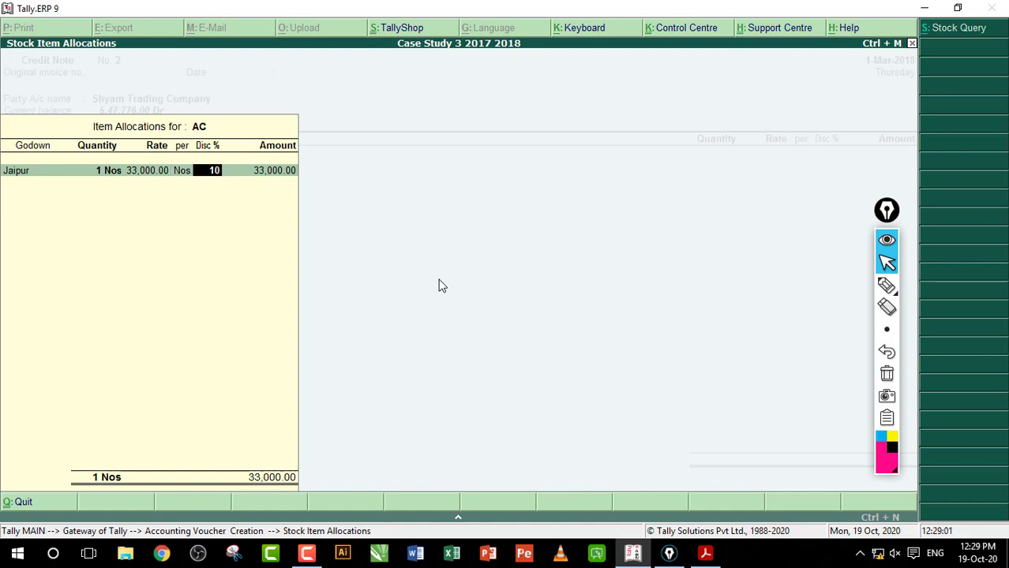
key(Return)
key(Return)
key(Return)
key(Return)
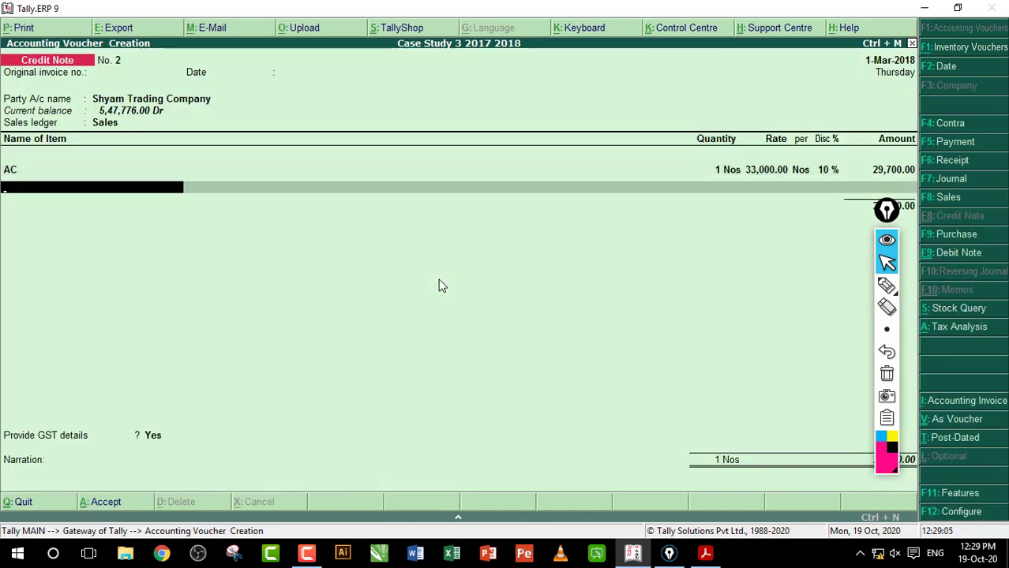
Add Battery as the second item, with 2 Nos in the Jaipur godown at the default 11,000 rate and a 10% discount.
text(Ba)
key(Return)
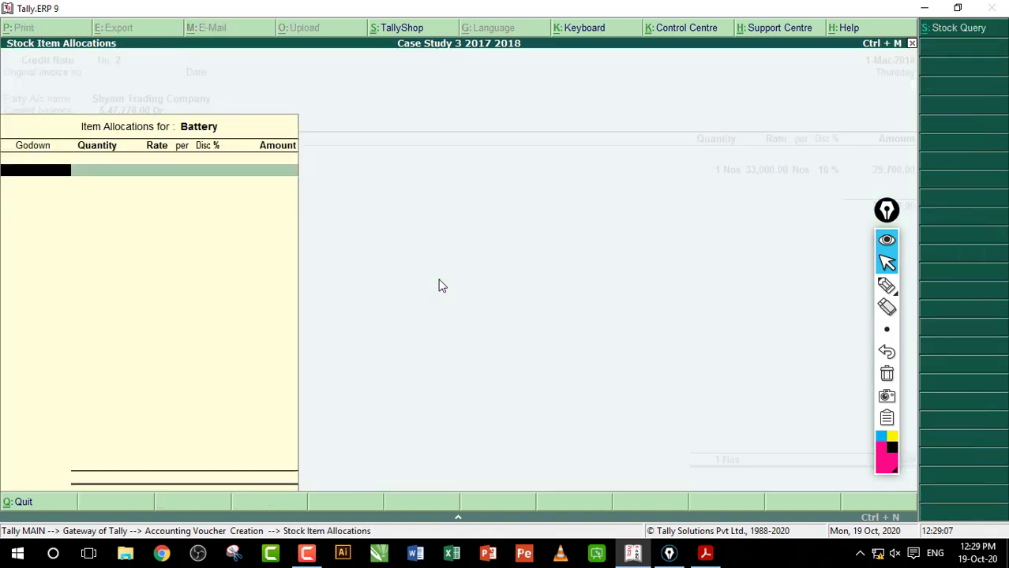
key(Return)
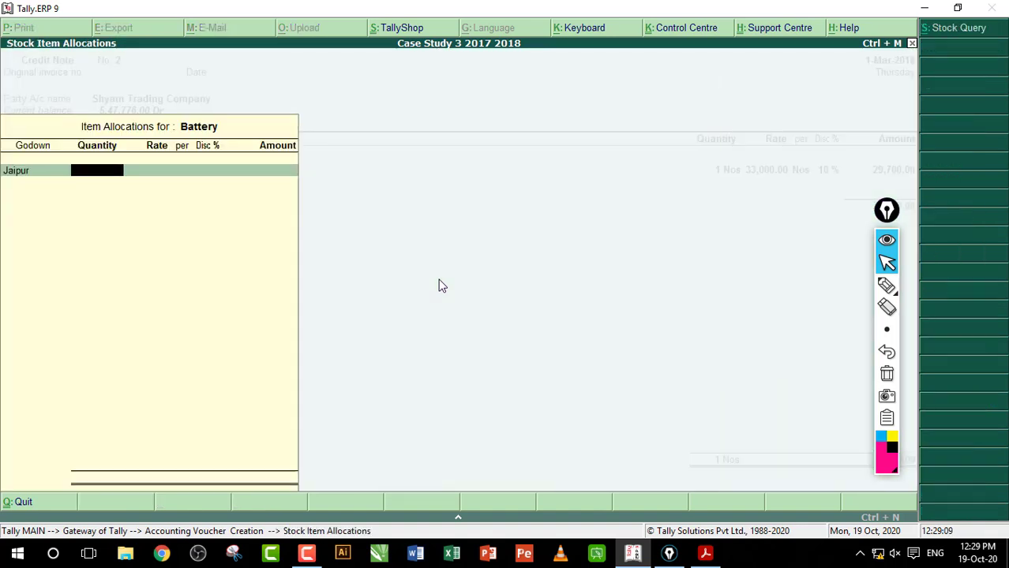
text(2)
key(Return)
key(Return)
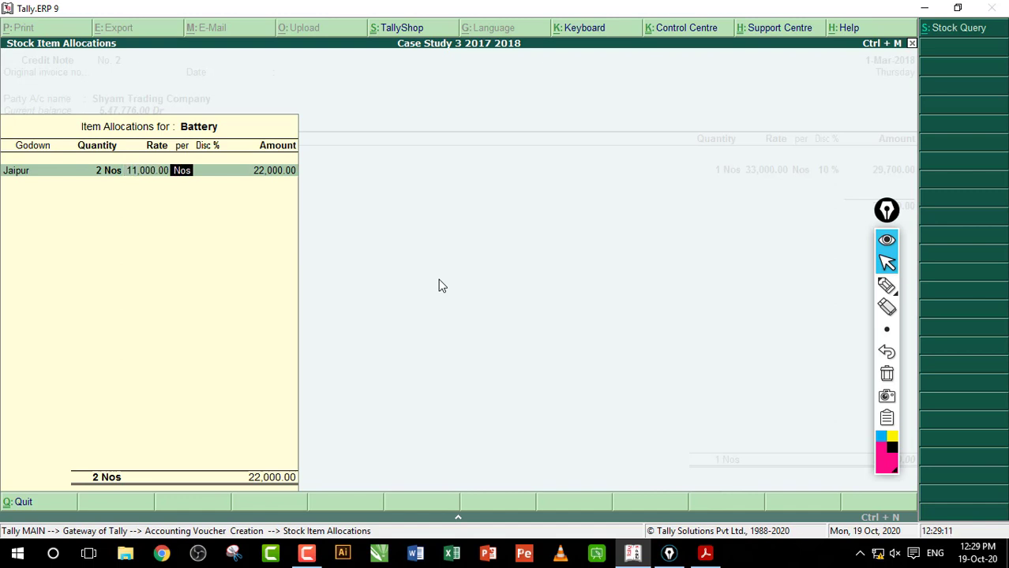
key(Return)
text(10)
key(Return)
key(Return)
key(Return)
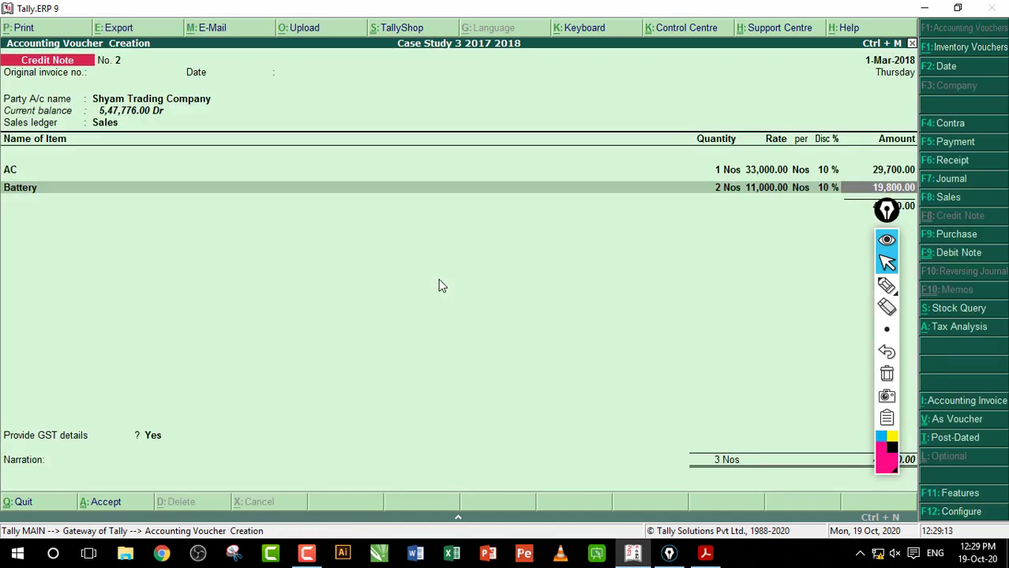
Add Celling Fan as the third item, with 2 Nos in the Jaipur godown at the default 1,300 rate and a 10% discount.
text(Ce)
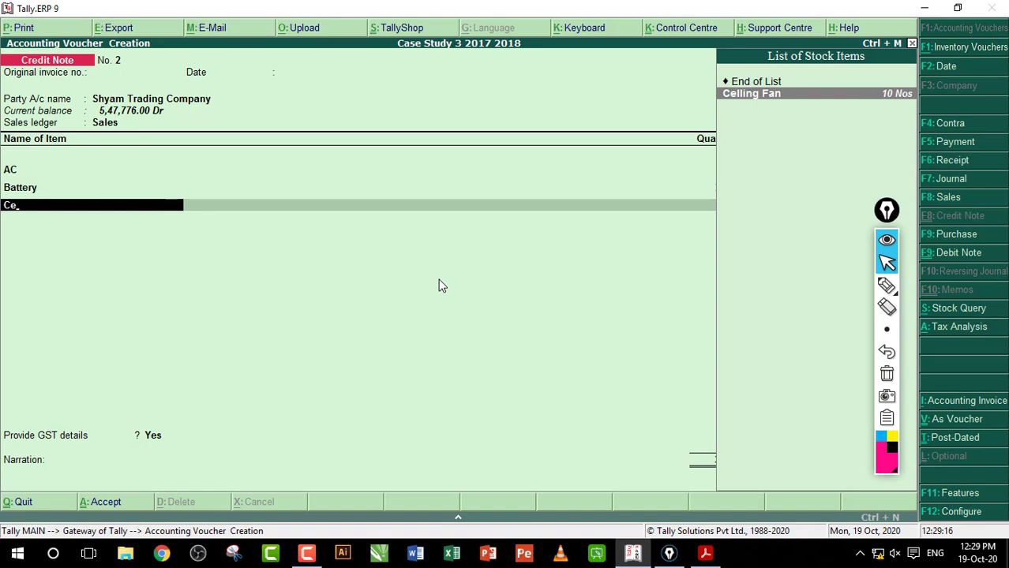
key(Return)
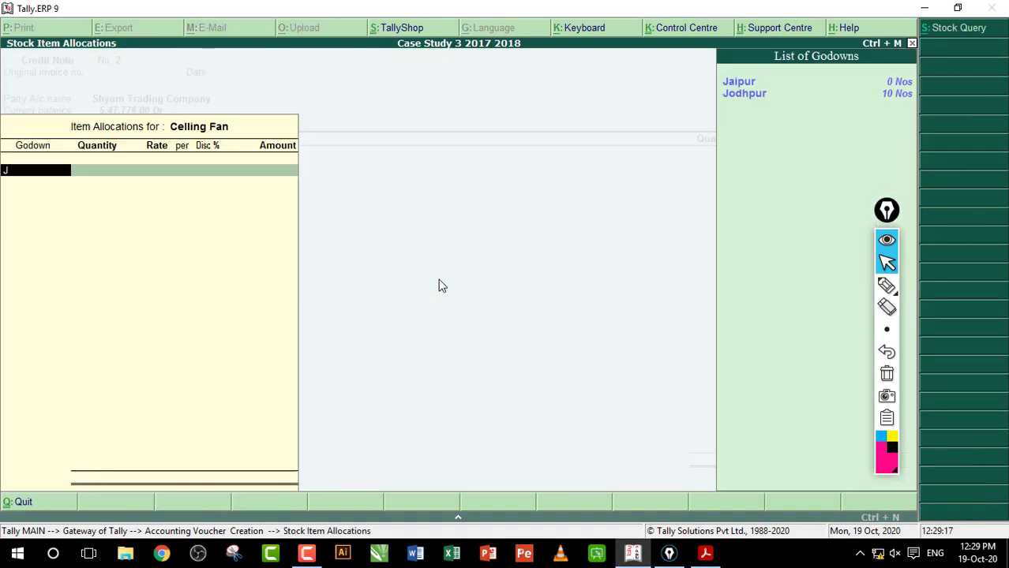
key(Return)
text(2)
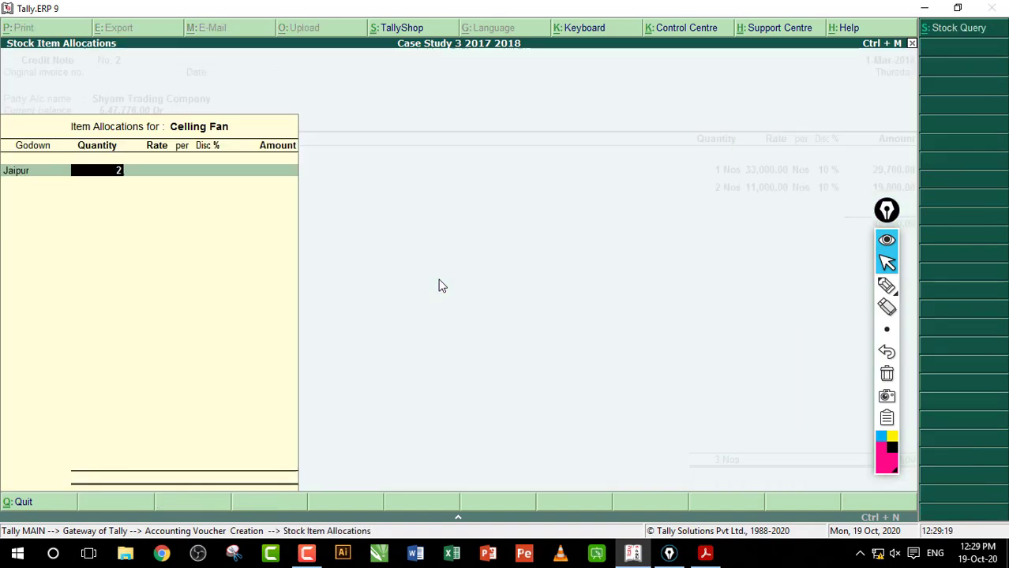
key(Return)
key(Return)
key(Return)
text(10)
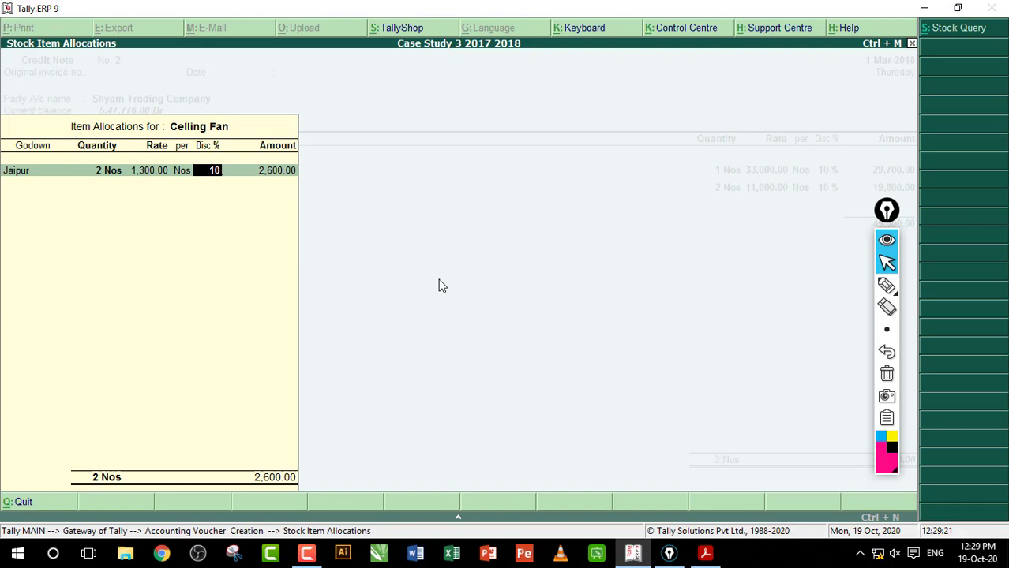
key(Return)
key(Return)
key(Return)
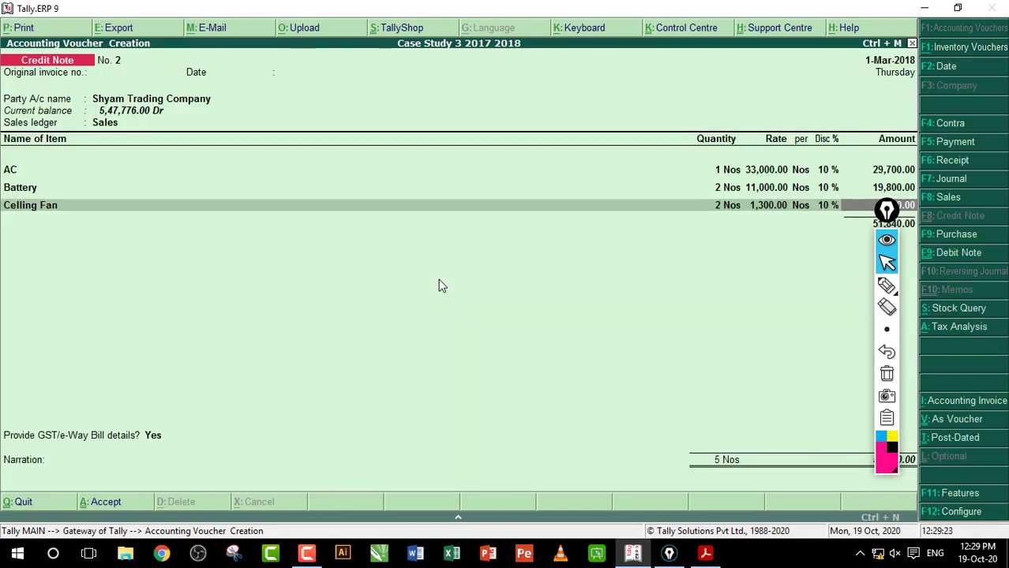
key(Return)
End the item list and add the CGST and SGST ledgers, keeping the calculated CGST amount.
key(Return)
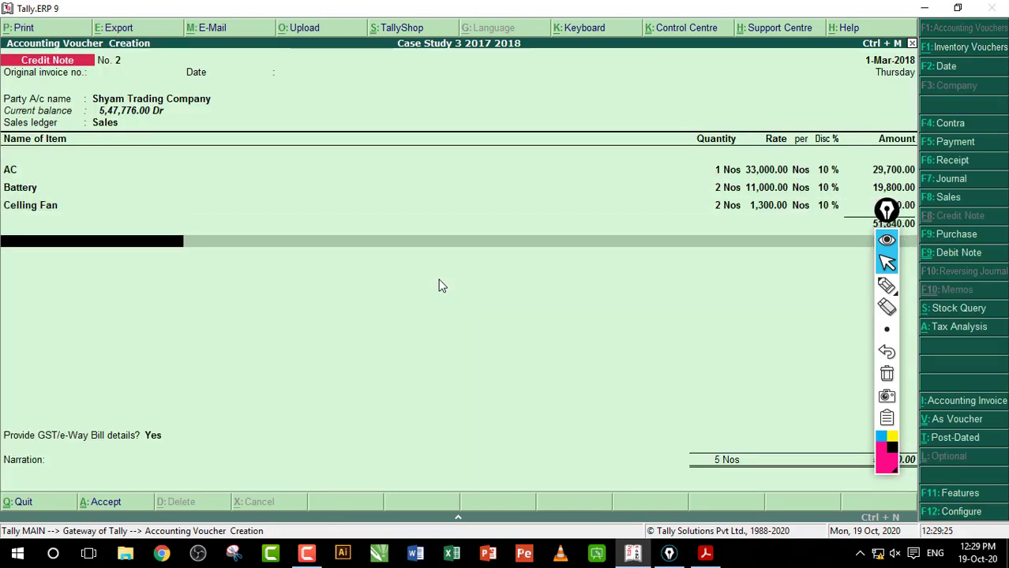
text(C)
key(Return)
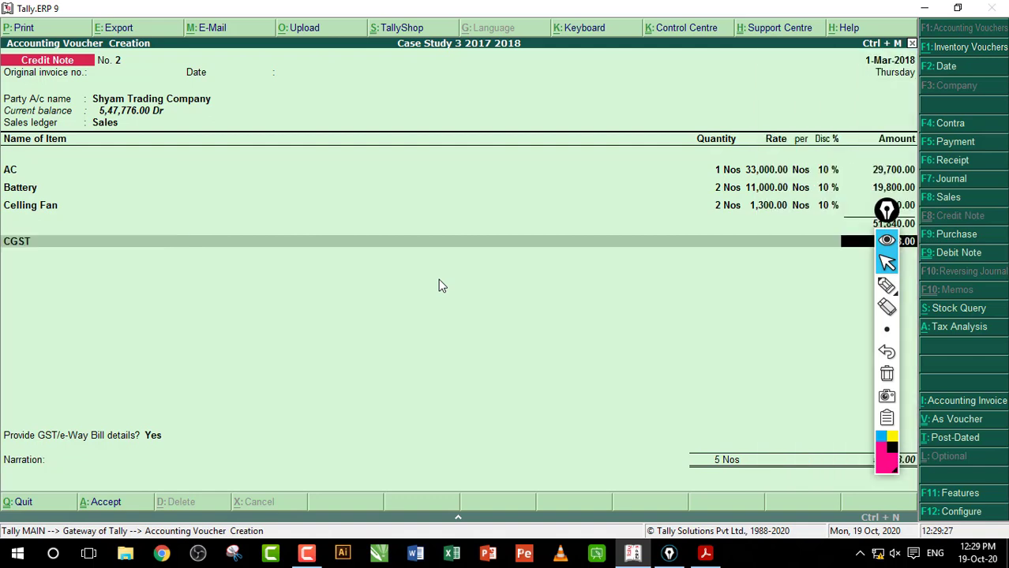
key(Return)
text(S)
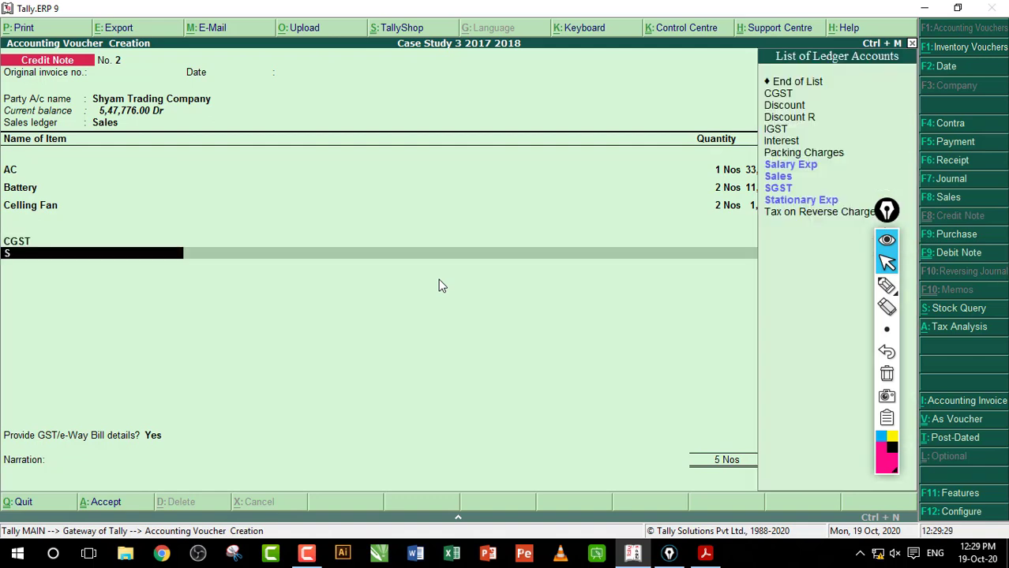
key(Down)
key(Down)
key(Return)
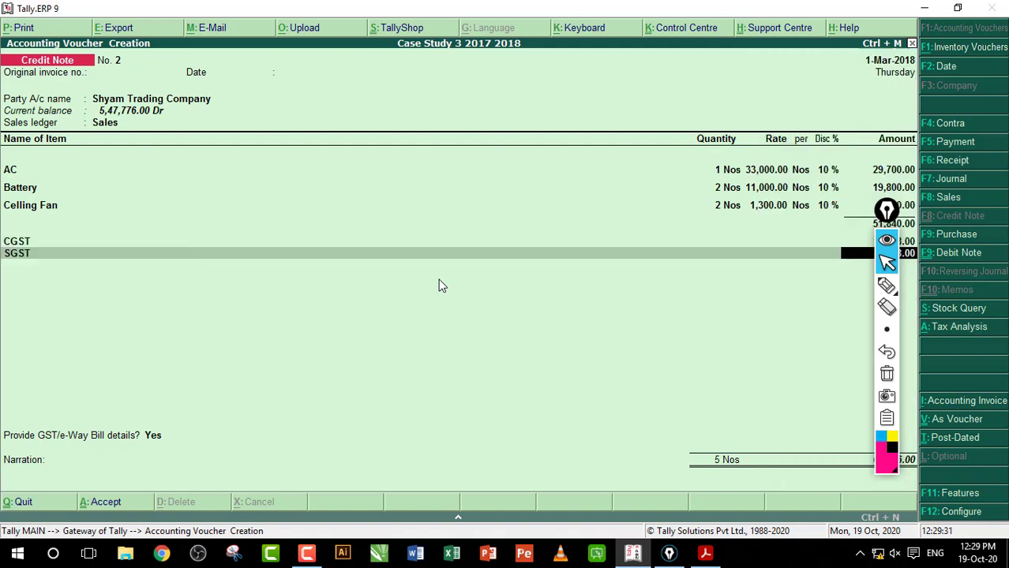
Set the GST/e-Way Bill details option to No, leave the narration blank and save the credit note.
drag(886, 210, 947, 207)
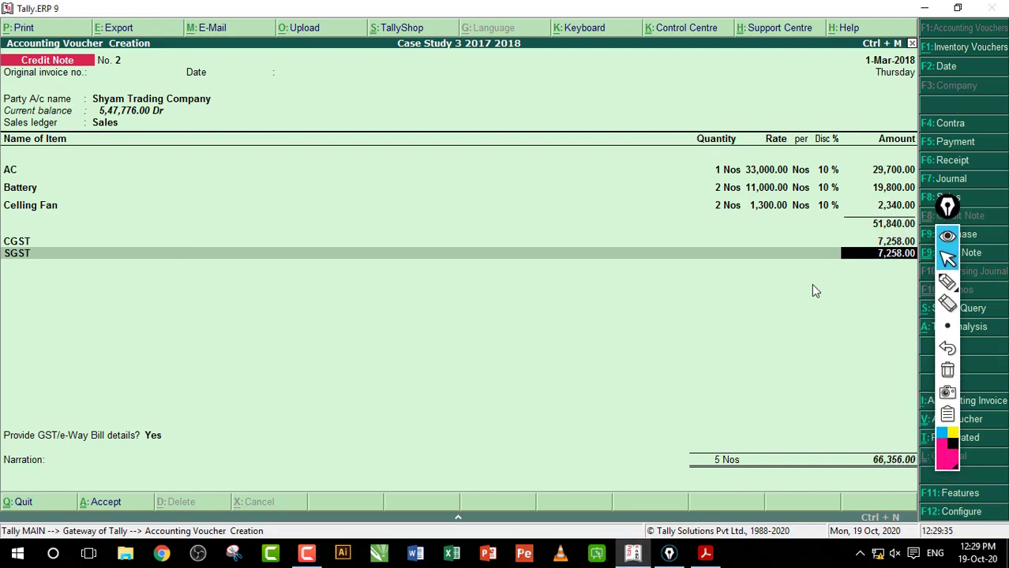
key(Return)
key(Return)
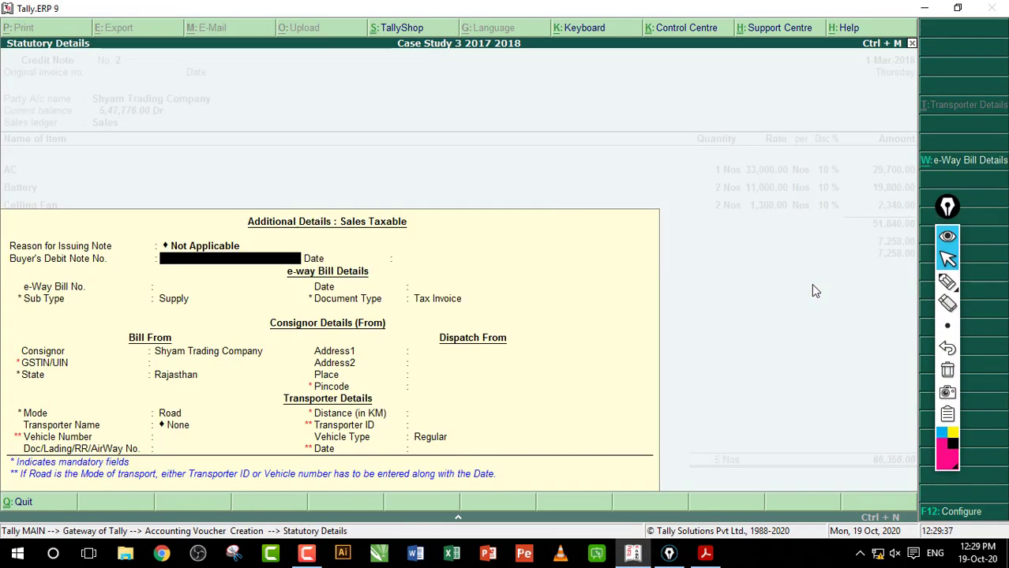
key(Escape)
key(Down)
key(Return)
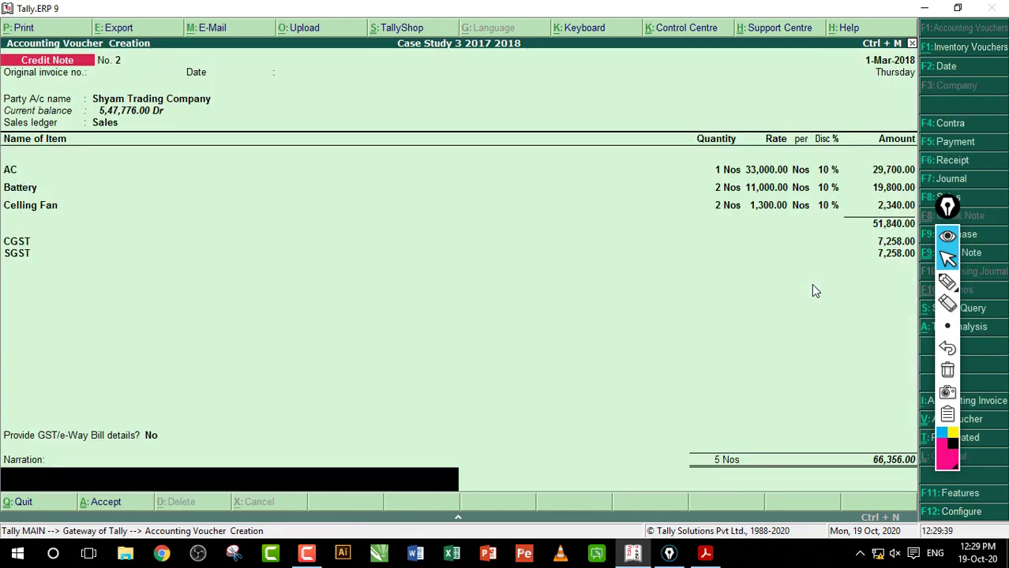
key(Return)
key(Return)
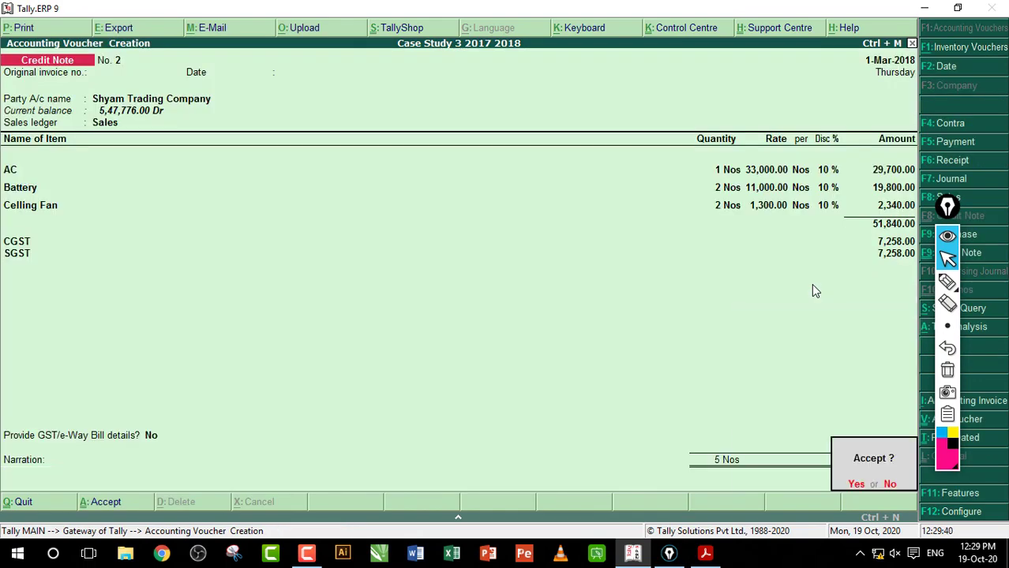
key(Return)
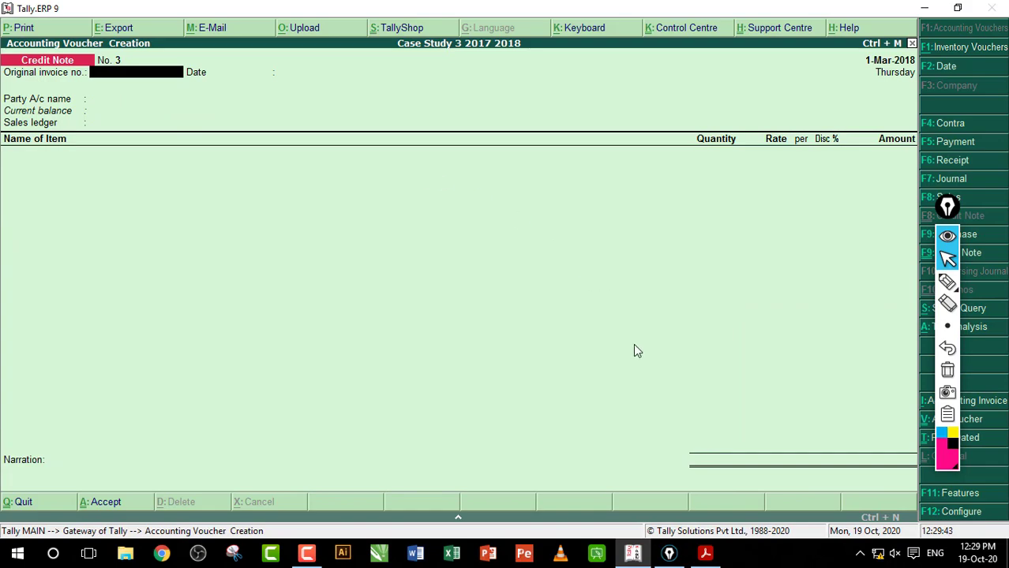
Check the date, amount and purpose of entry 99 in the workbook PDF and return to Tally.
click(707, 555)
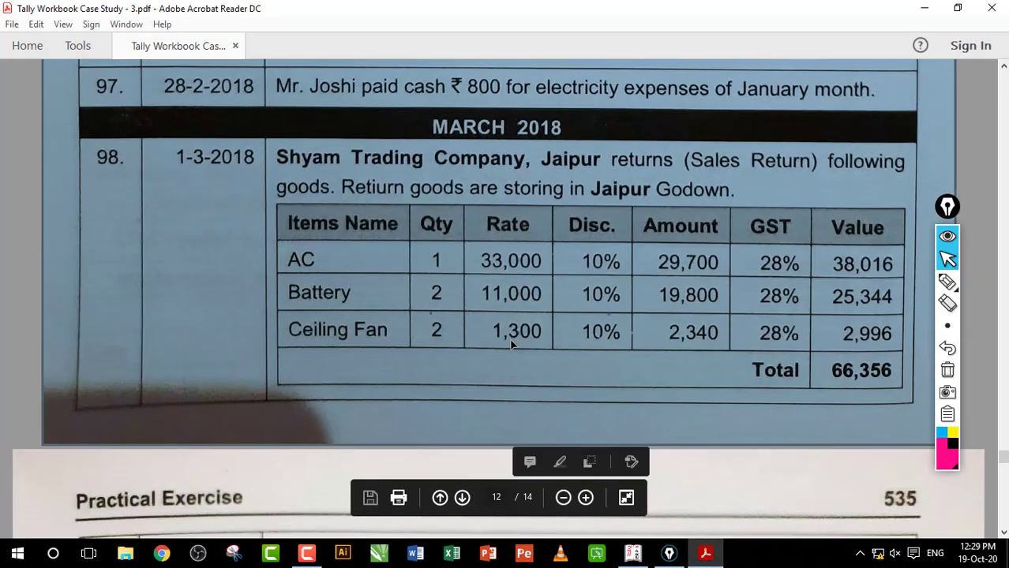
scroll(500, 354, down, 5)
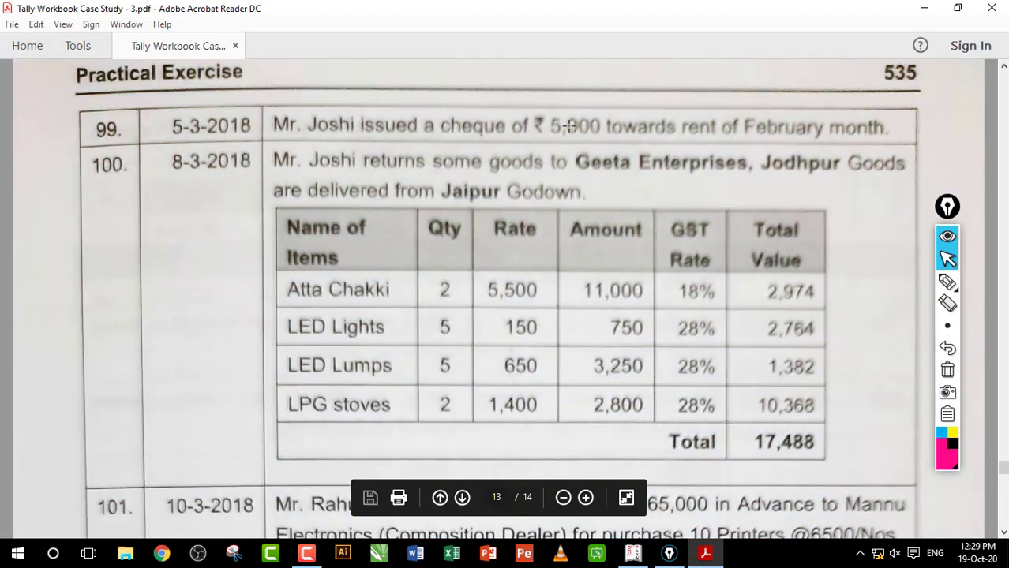
drag(457, 120, 682, 125)
click(645, 134)
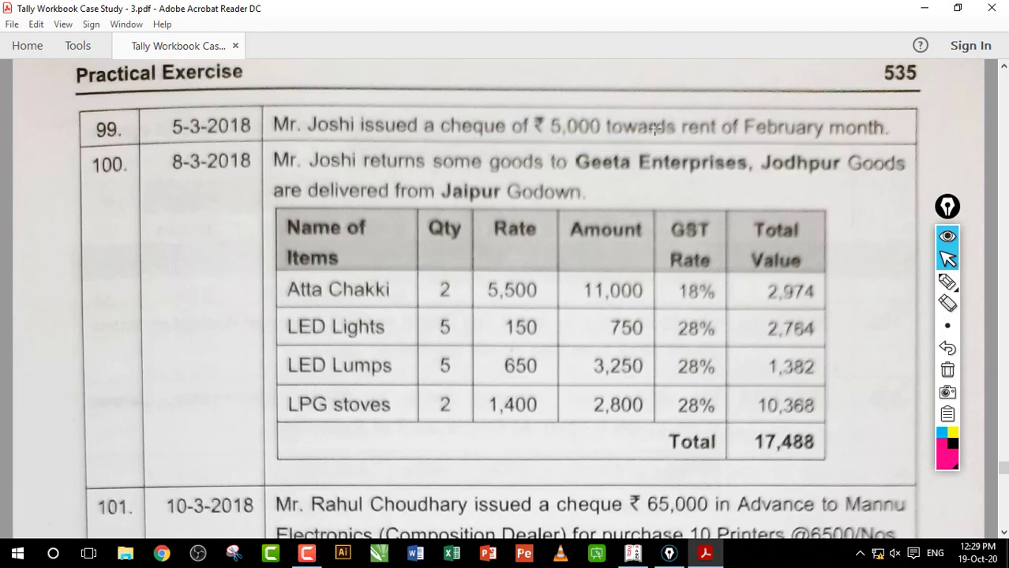
click(632, 553)
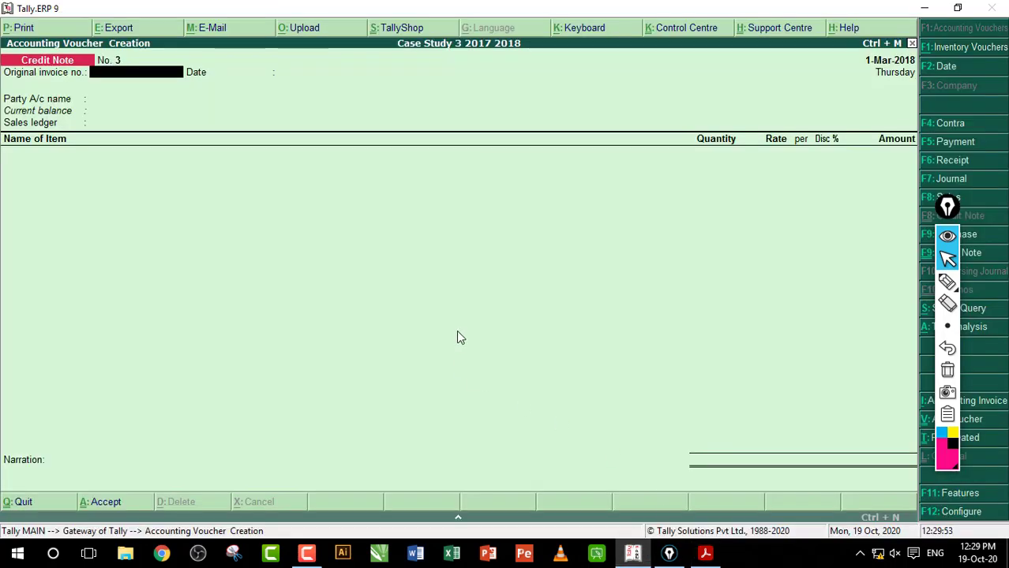
Start a payment voucher and debit Rent Exp with 5,000.
key(F5)
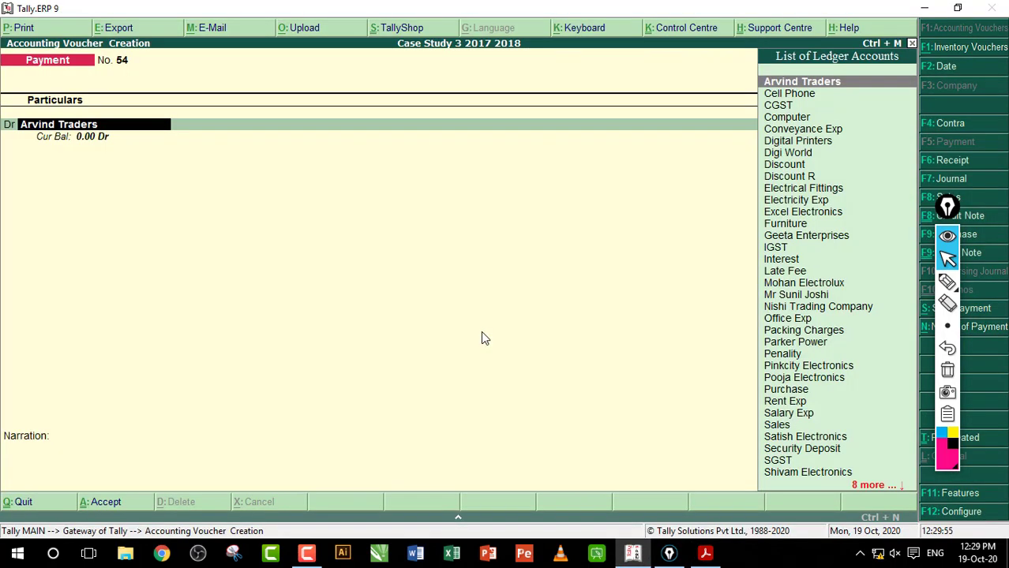
text(Re)
key(Return)
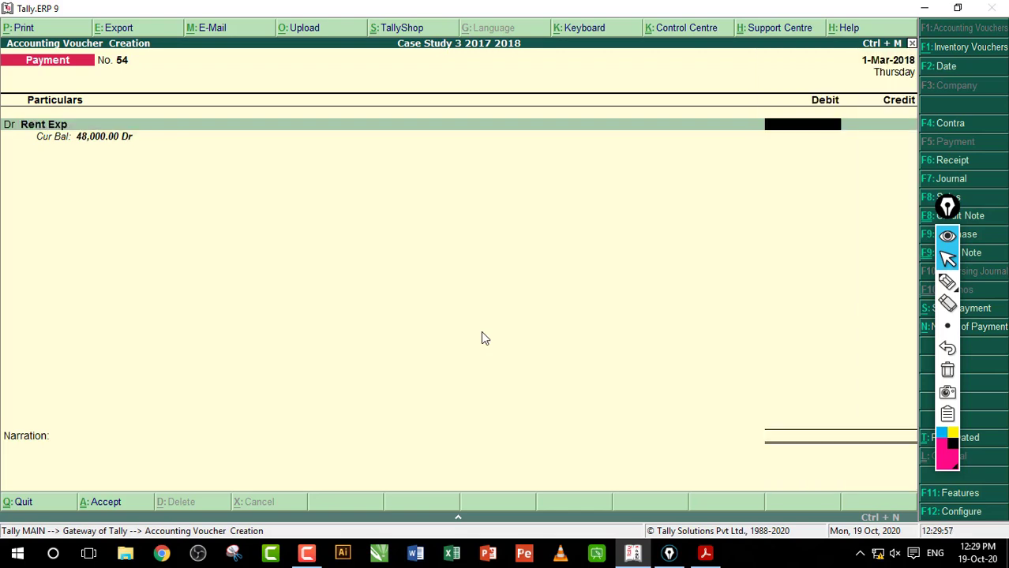
text(5000)
key(Return)
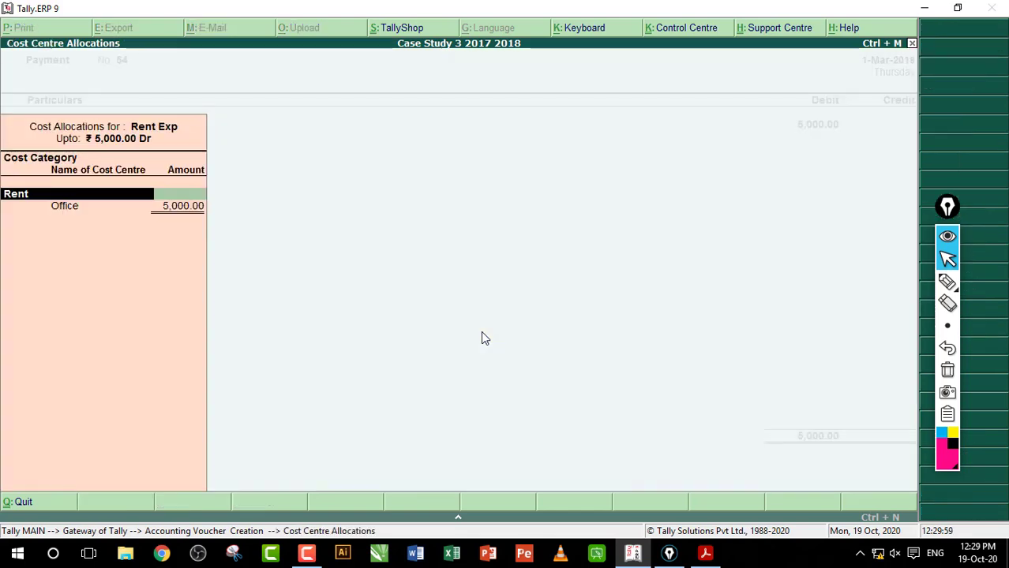
Allocate 3,000 of the rent expense to the Office cost centre under the Rent category.
key(Return)
key(Return)
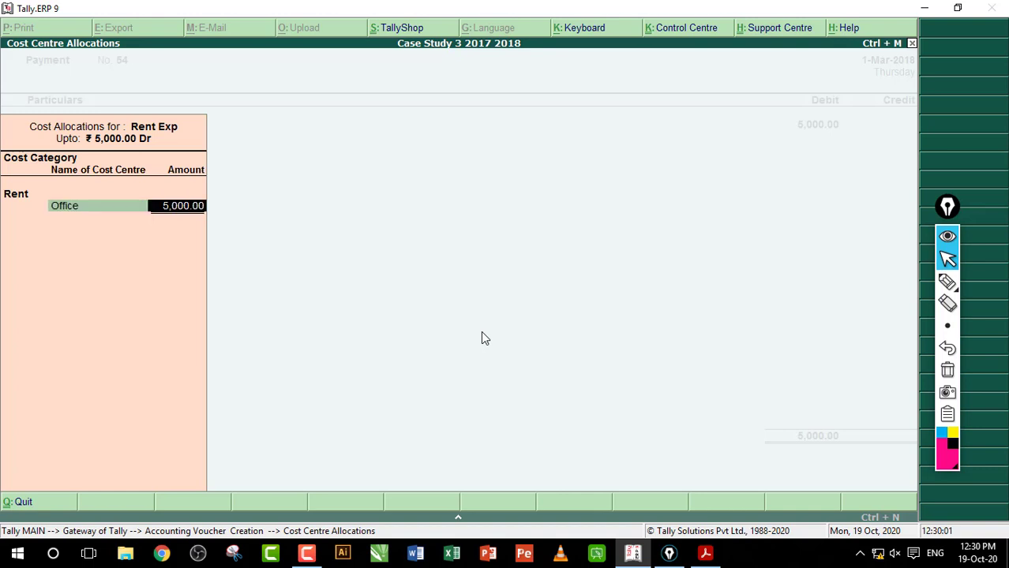
text(3,00)
text(00)
key(Return)
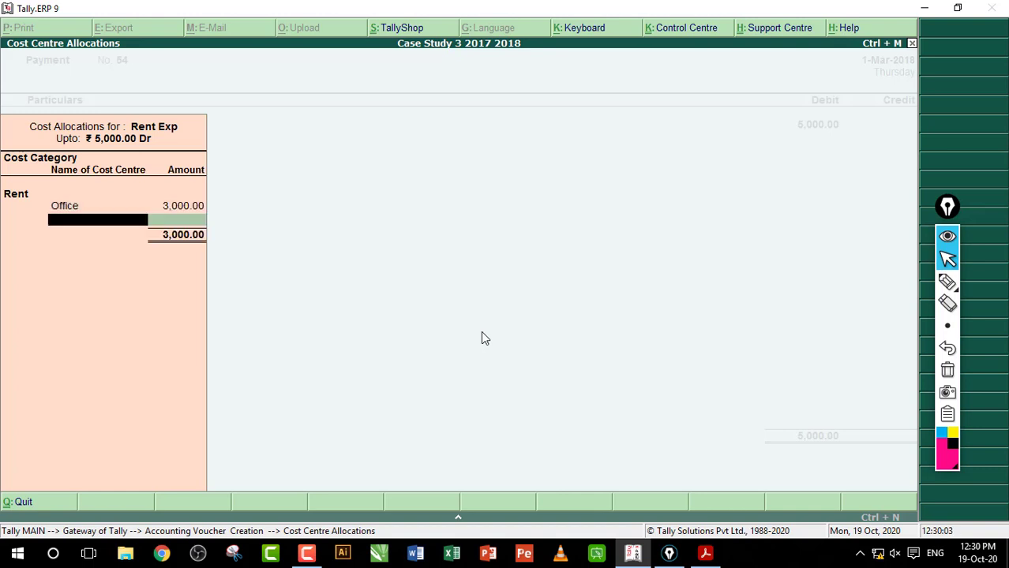
Allocate the remaining 2,000 of the rent expense to the Godown cost centre and close the cost allocation.
text(G)
key(Return)
key(Return)
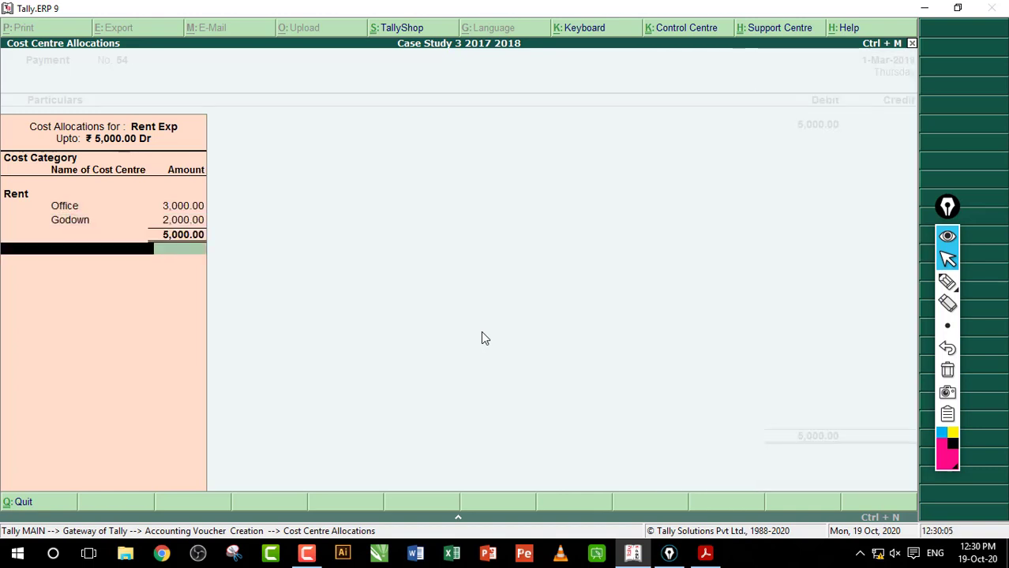
key(Return)
Credit HDFC Bank with 5,000, leave the narration blank and save the payment voucher.
key(Return)
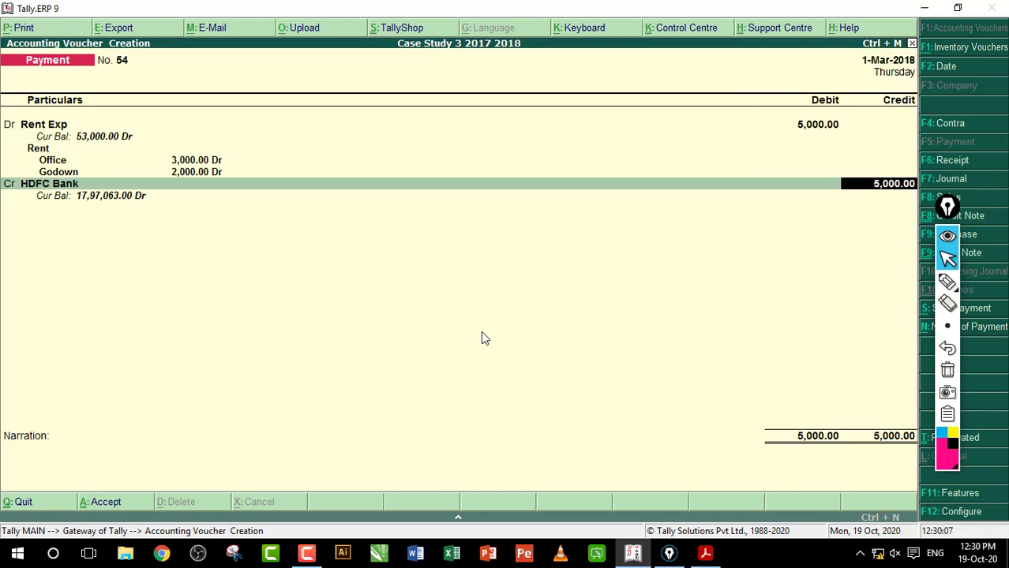
key(Return)
key(Return)
key(Return)
key(Return)
key(Return)
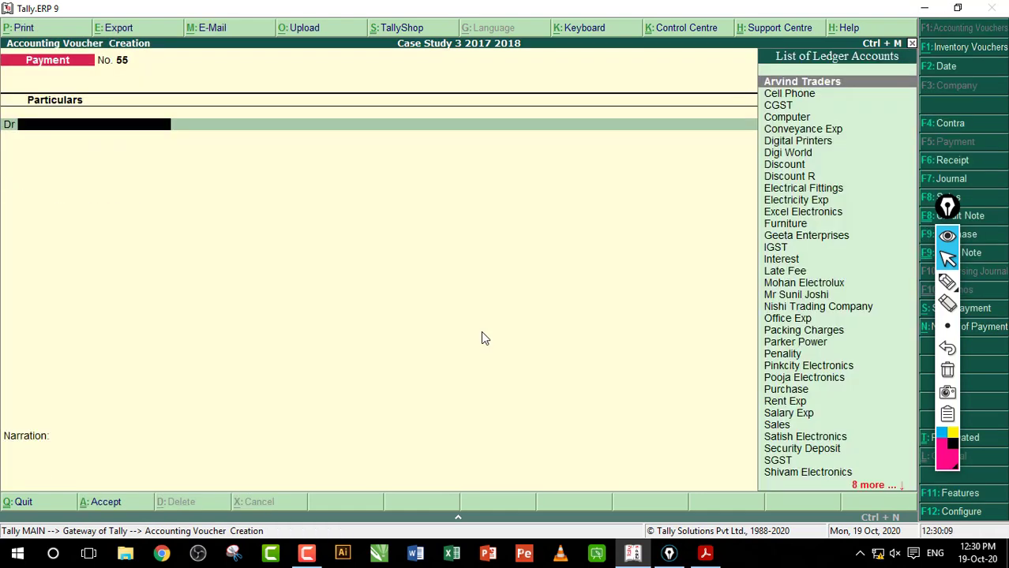
Check the supplier, godown, returned items and quantities of entry 100 in the workbook PDF and return to Tally.
click(705, 552)
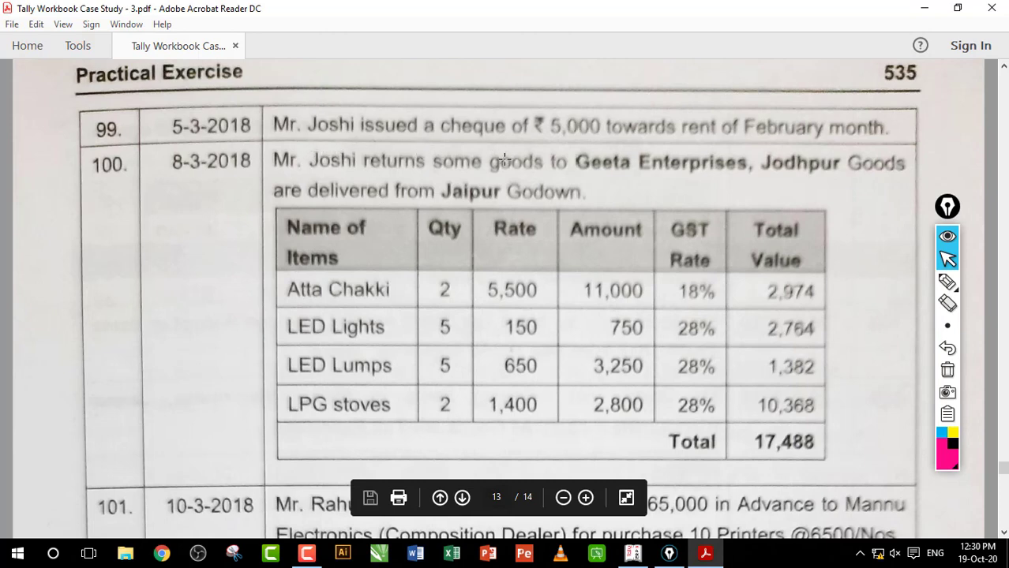
drag(309, 158, 482, 165)
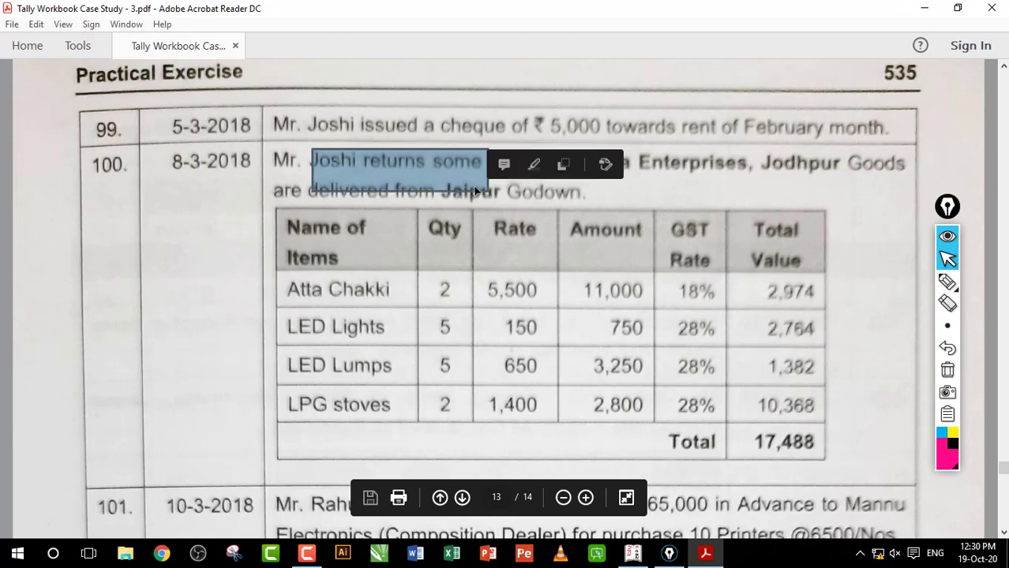
click(429, 173)
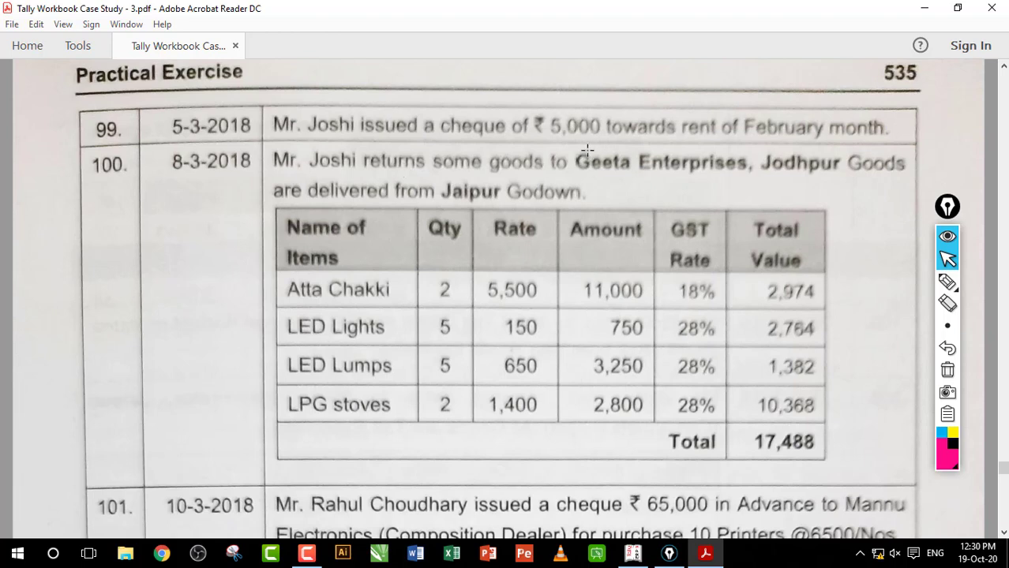
drag(577, 158, 761, 169)
click(664, 172)
drag(436, 194, 495, 205)
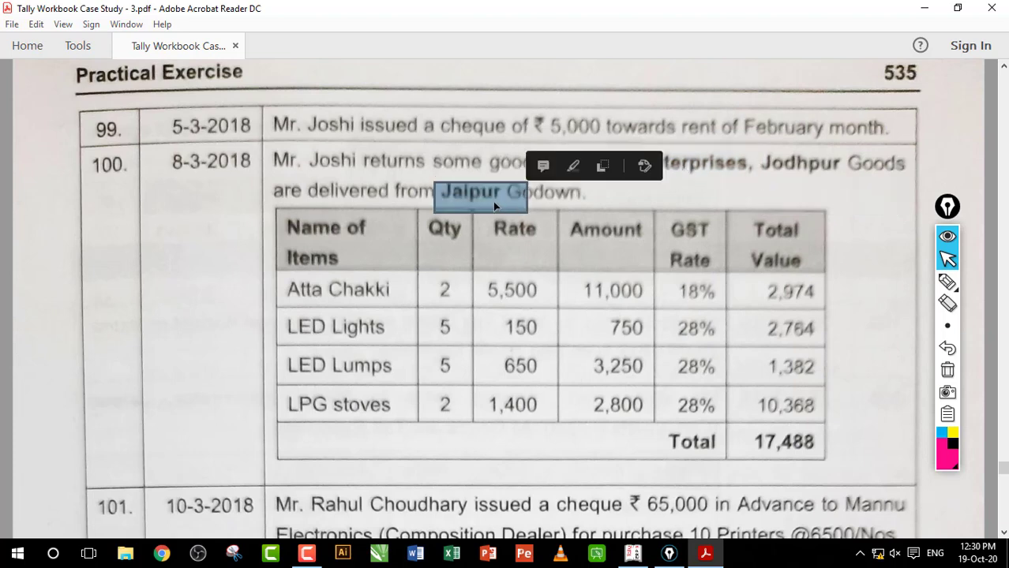
click(493, 201)
drag(313, 278, 474, 411)
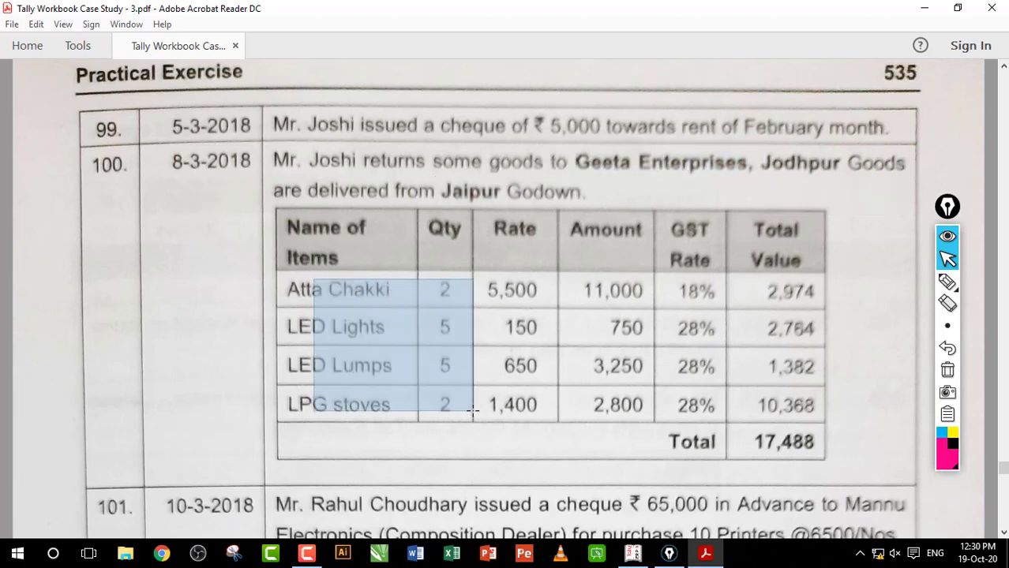
click(437, 360)
click(632, 554)
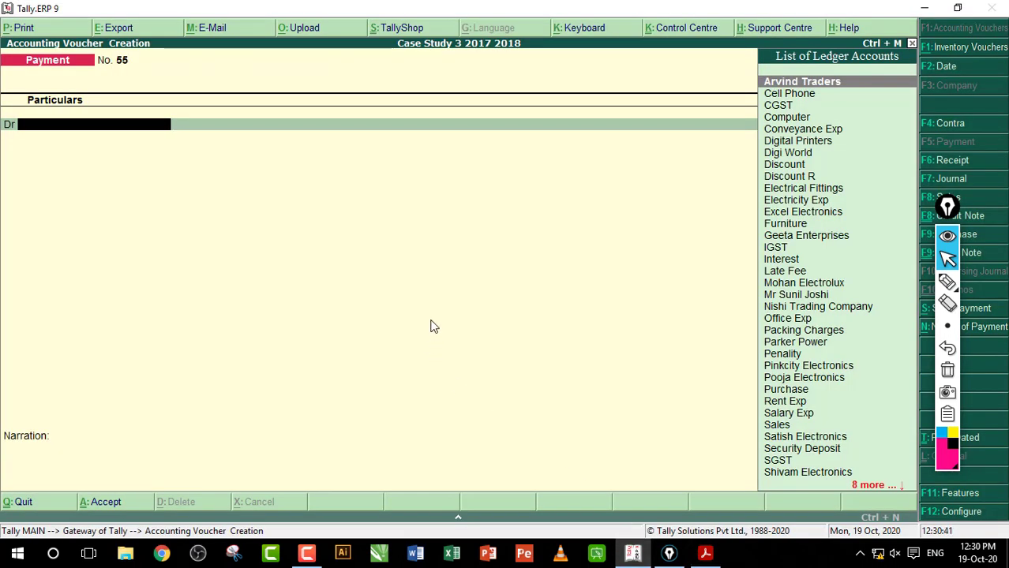
Start a debit note in invoice mode and leave the original invoice number and date blank.
key(ctrl+F9)
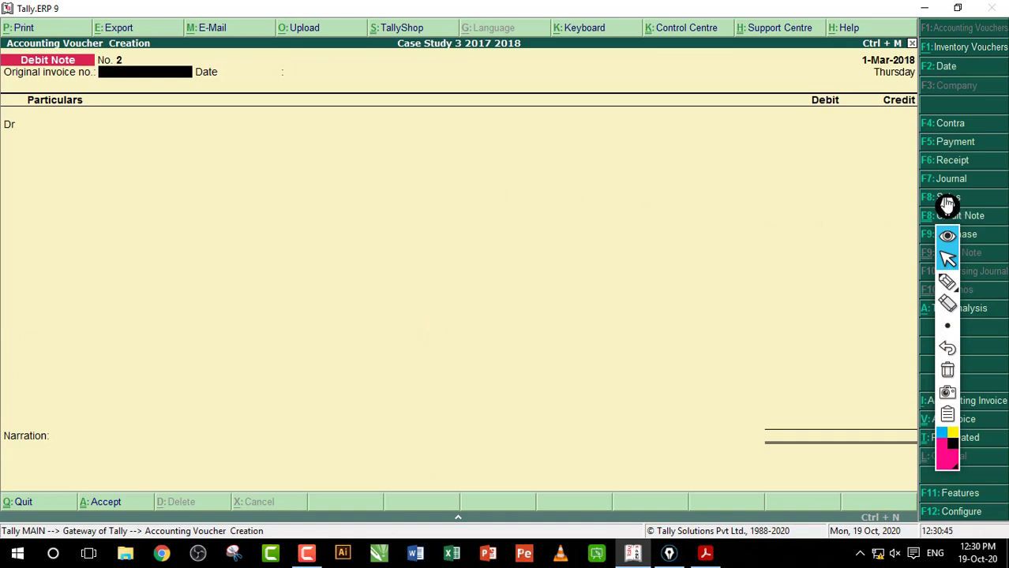
drag(948, 207, 892, 207)
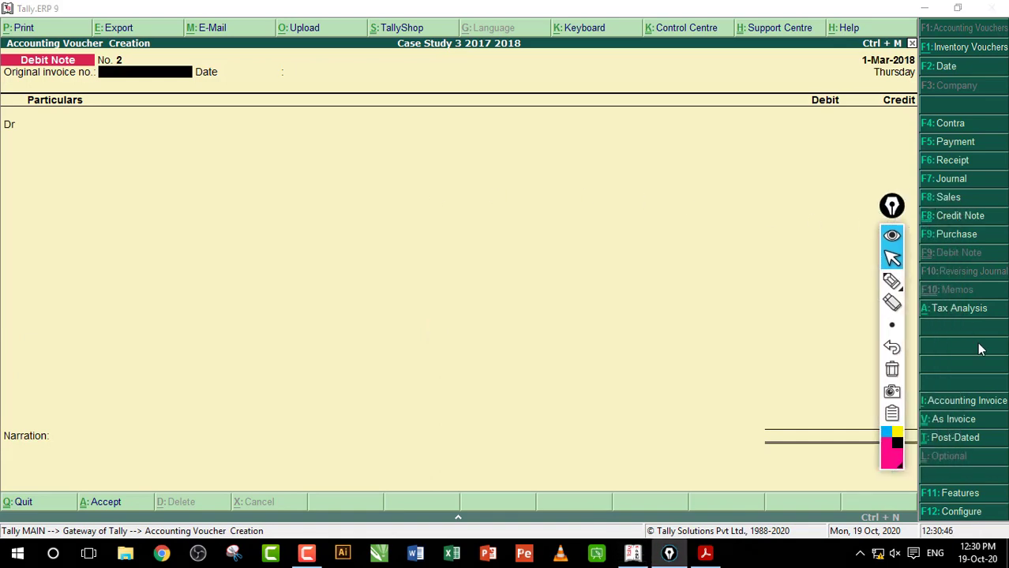
click(959, 420)
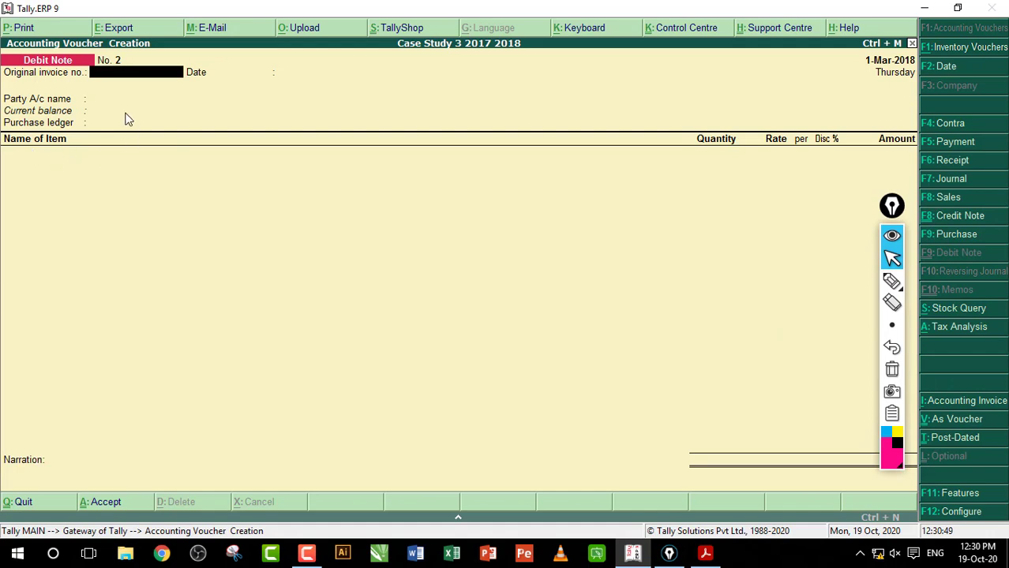
key(Return)
key(Return)
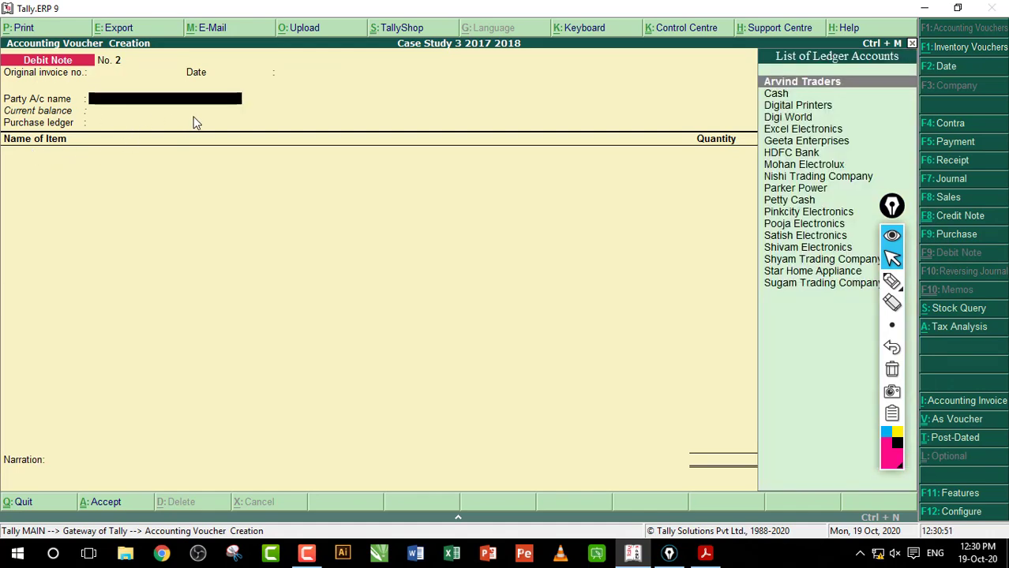
Set Arvind Traders as the debit note's party with default party details, and choose Purchase as the purchase ledger.
key(Return)
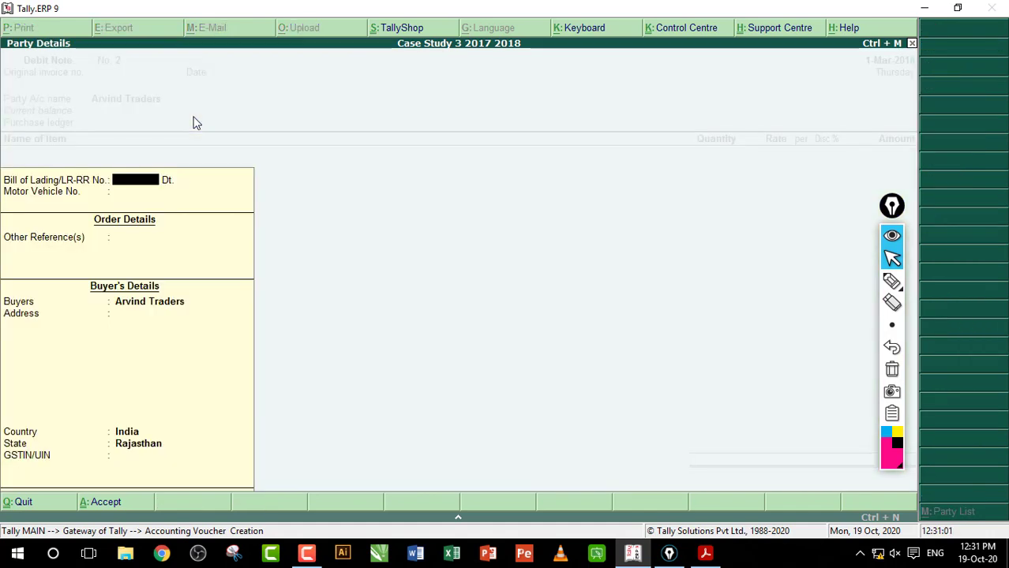
key(Escape)
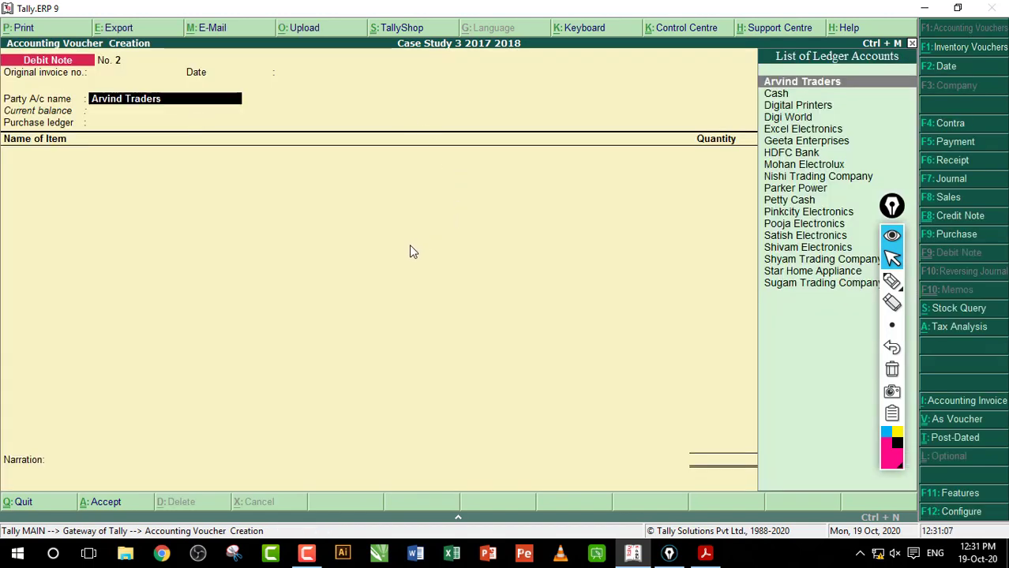
key(Return)
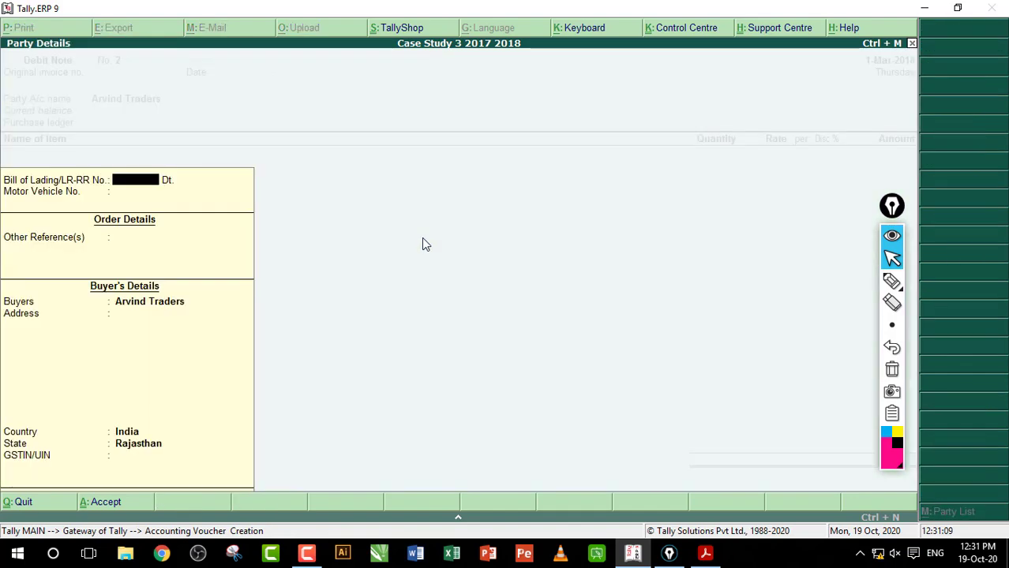
key(ctrl+a)
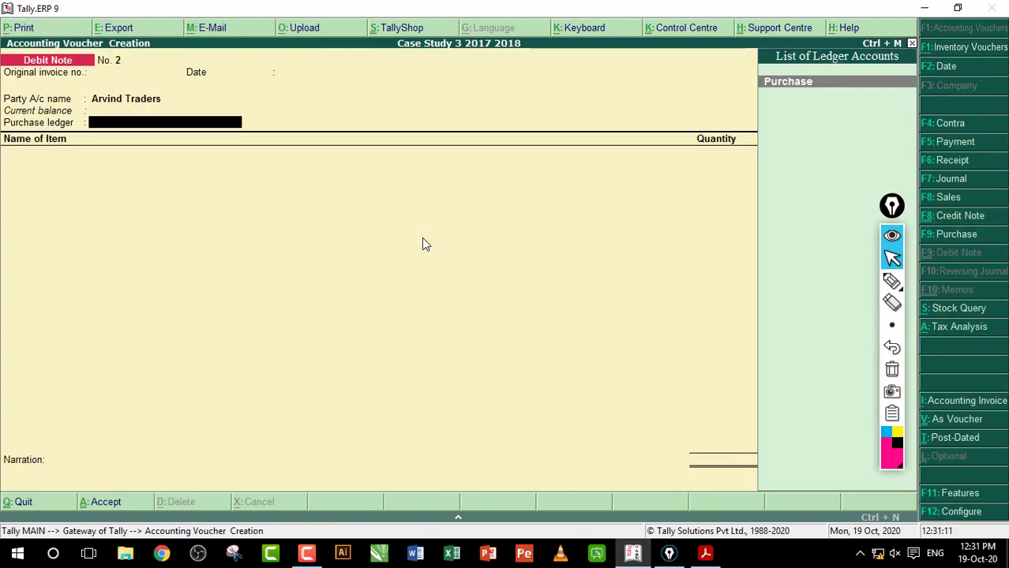
key(Return)
key(Return)
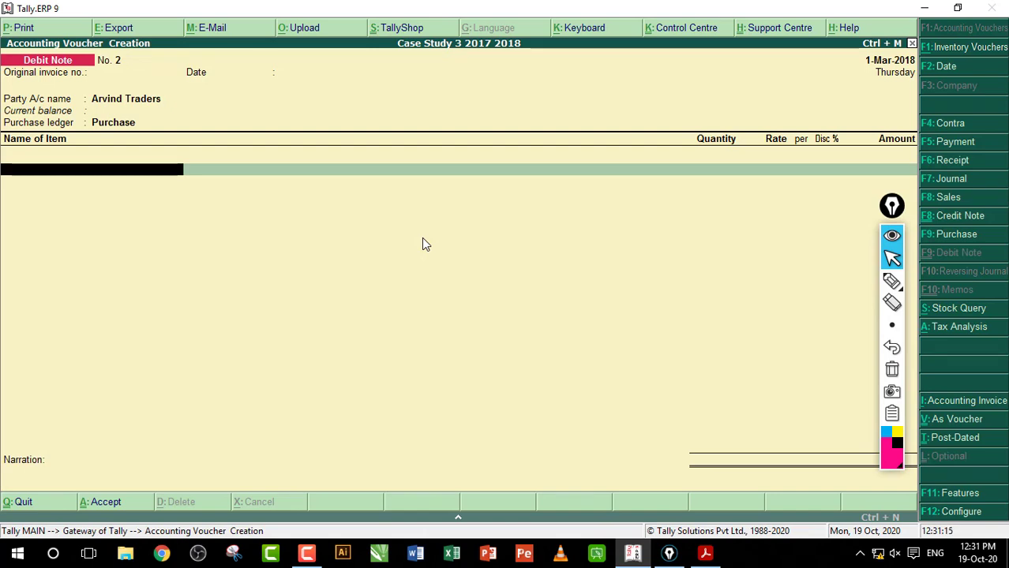
Start a new stock item named Coolard under Primary, with units Not Applicable and GST set to Applicable.
key(alt+c)
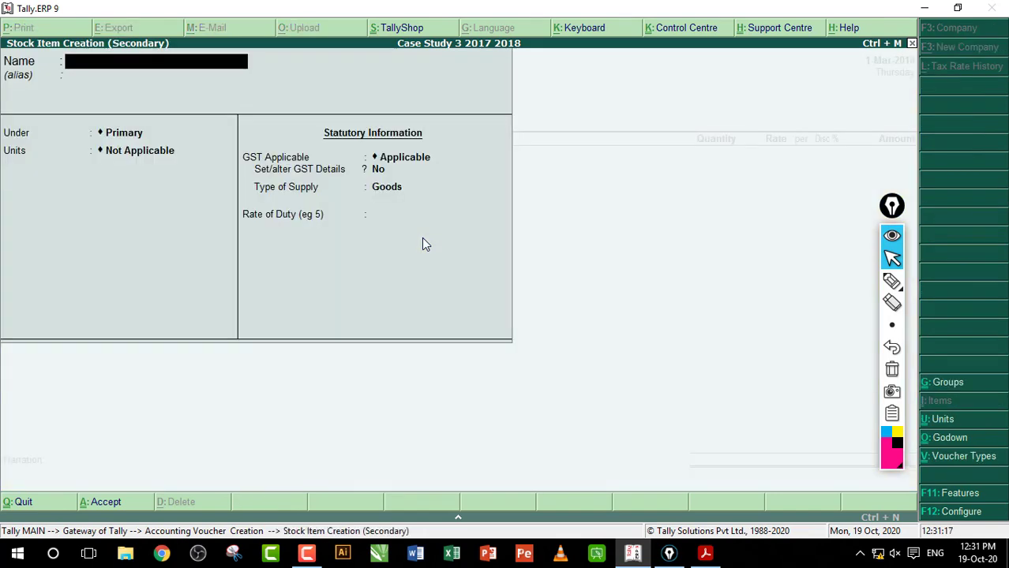
text(Coolard)
key(Return)
key(Return)
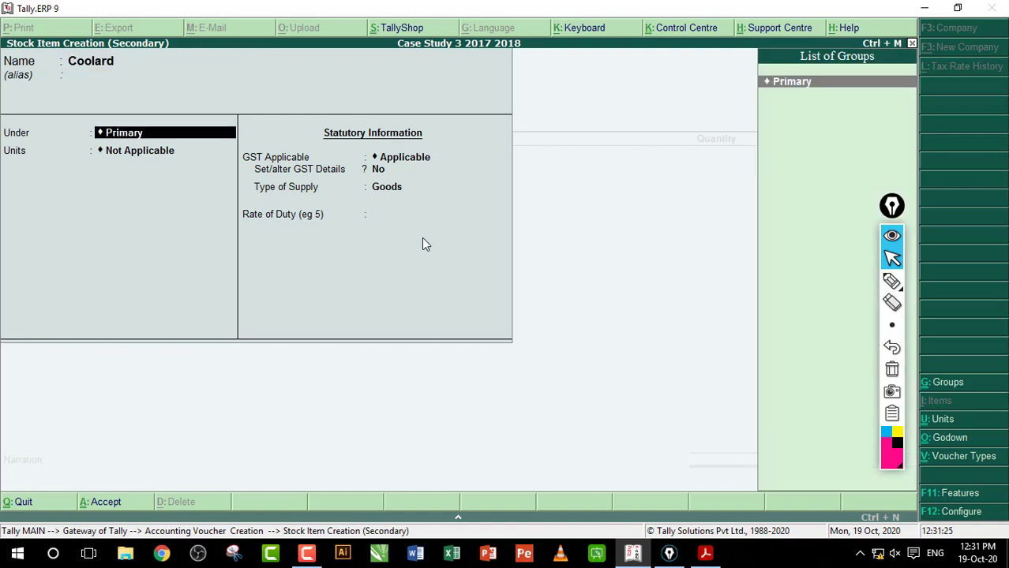
key(Return)
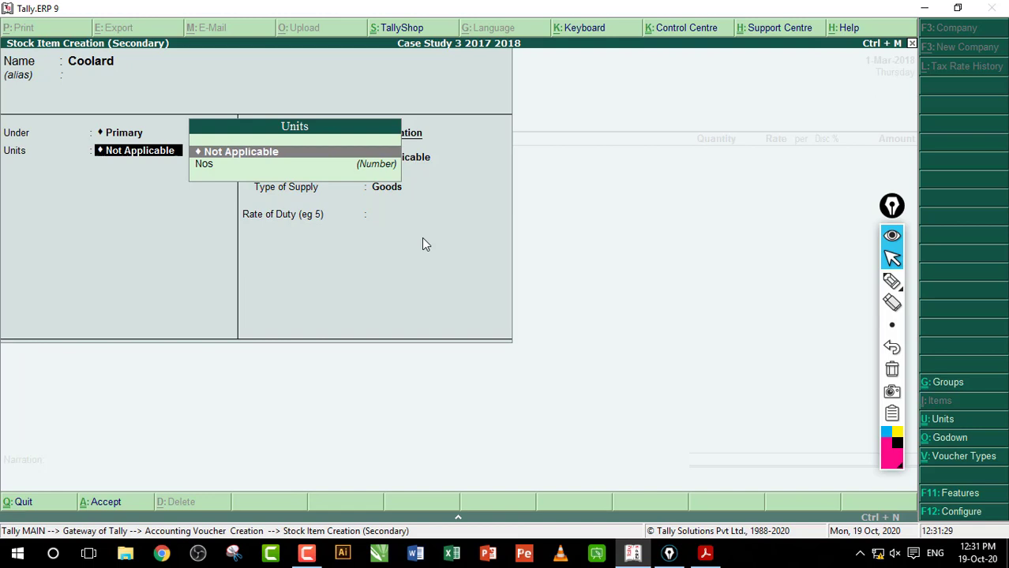
key(Return)
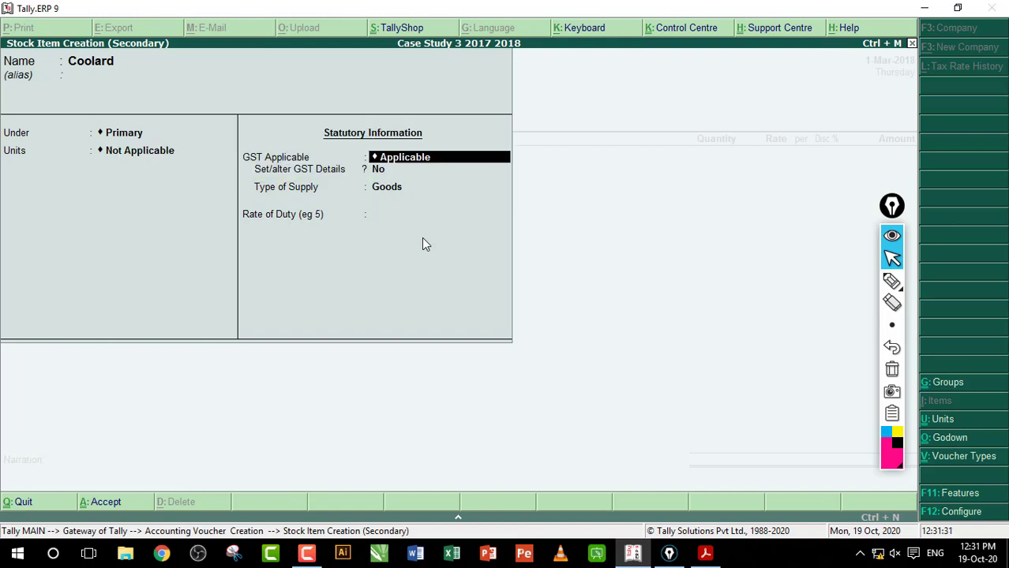
key(Return)
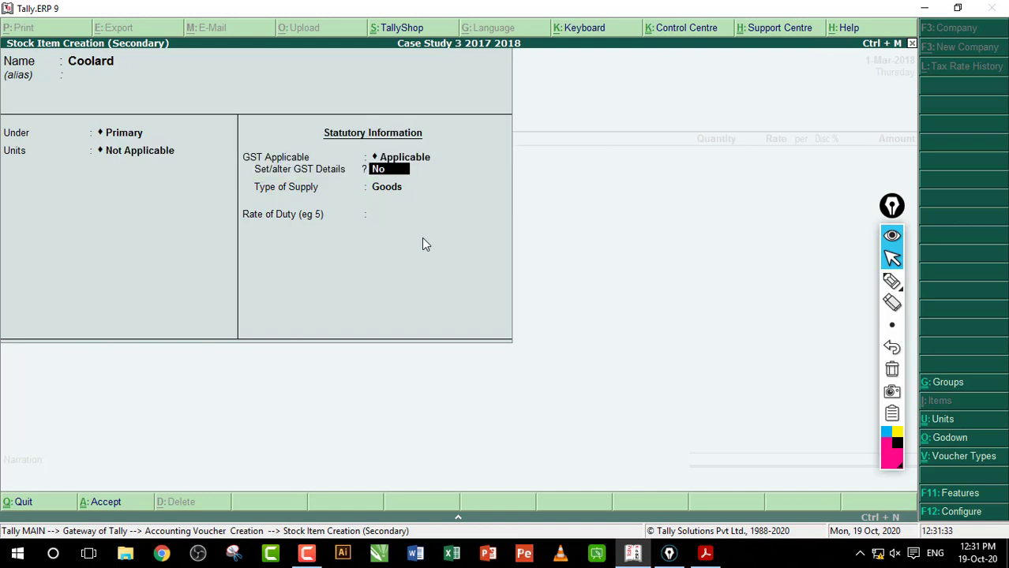
key(y)
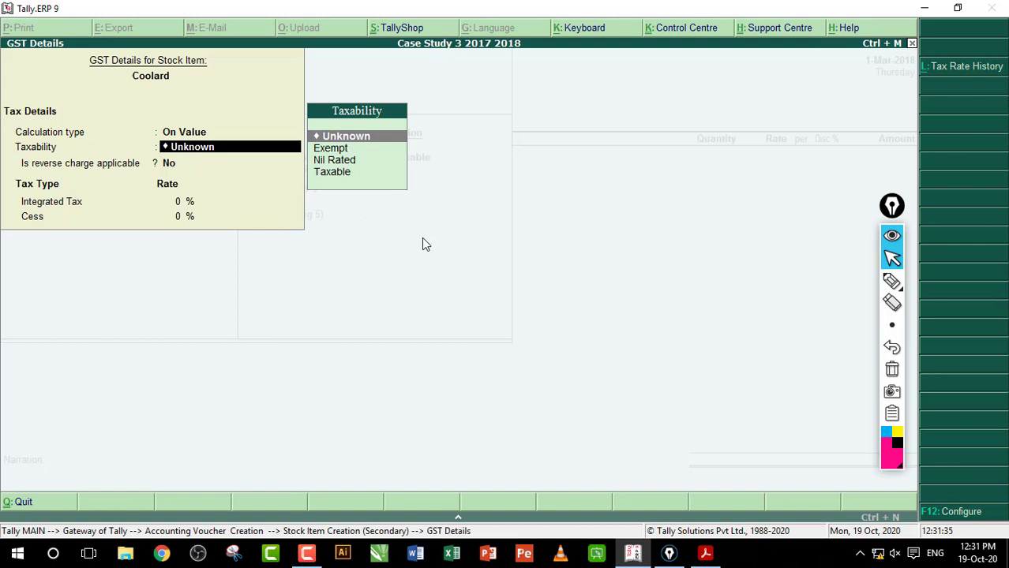
key(Escape)
key(Escape)
key(Return)
key(Escape)
key(Escape)
key(Return)
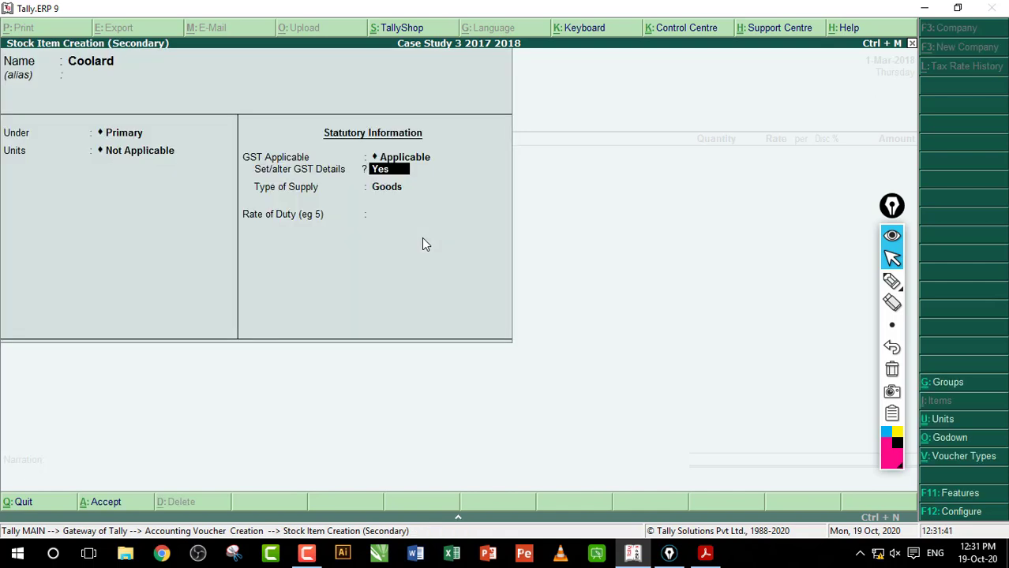
text(n)
key(Return)
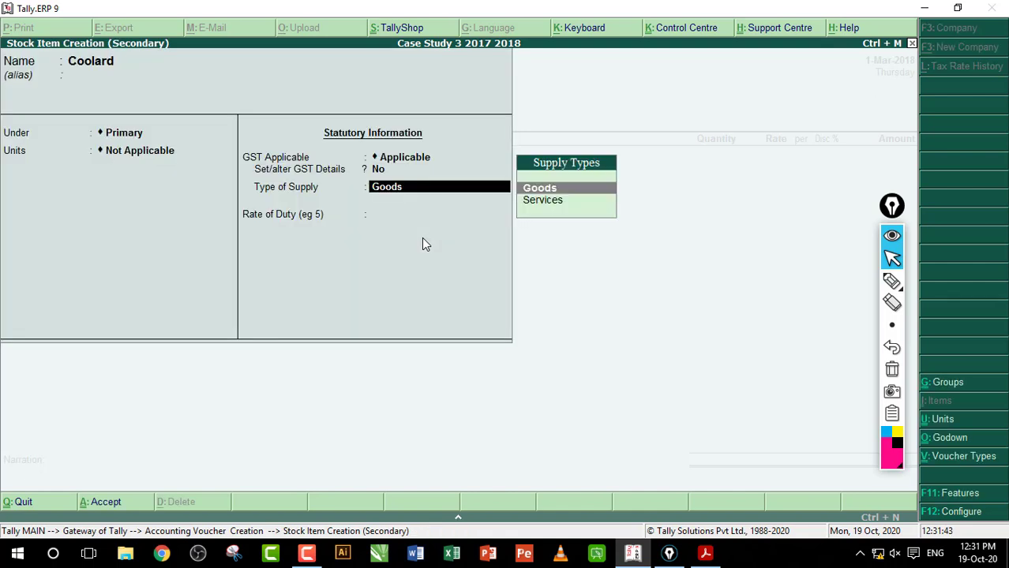
Save the Coolard item with Goods as supply type and a duty rate of 0, and allocate it to the Jaipur godown.
key(Return)
key(Return)
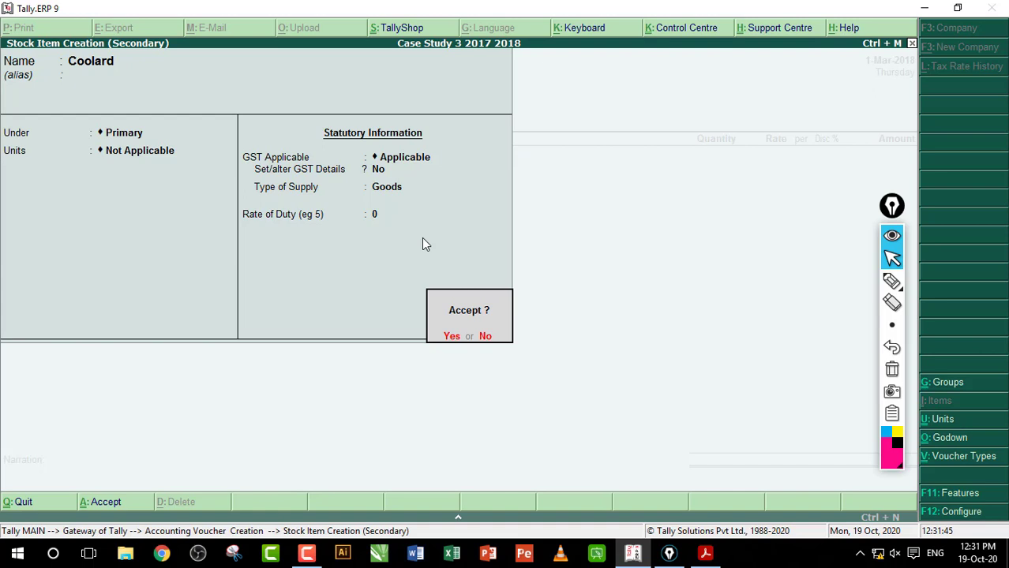
key(Return)
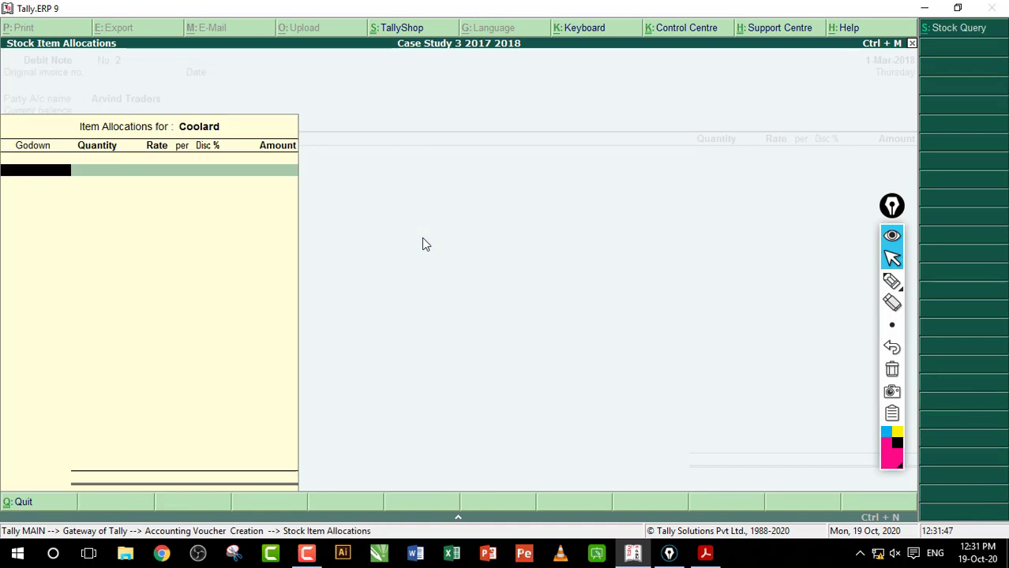
text(Ja)
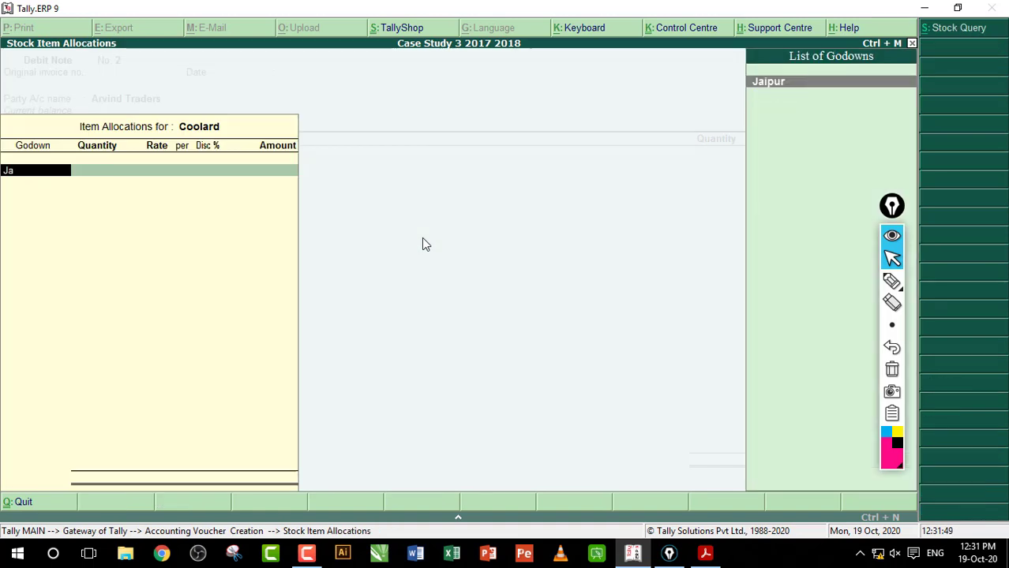
key(Return)
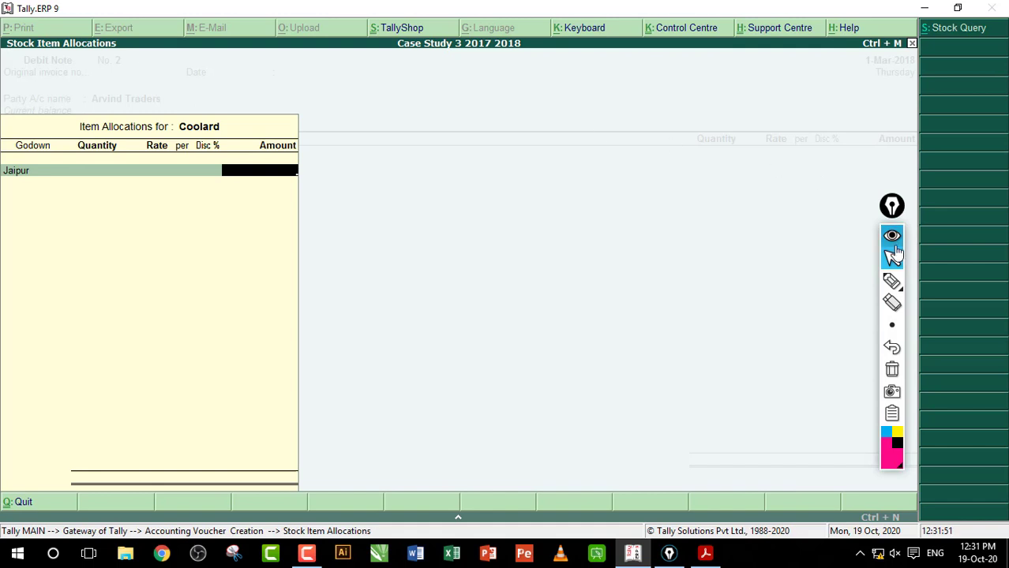
click(891, 281)
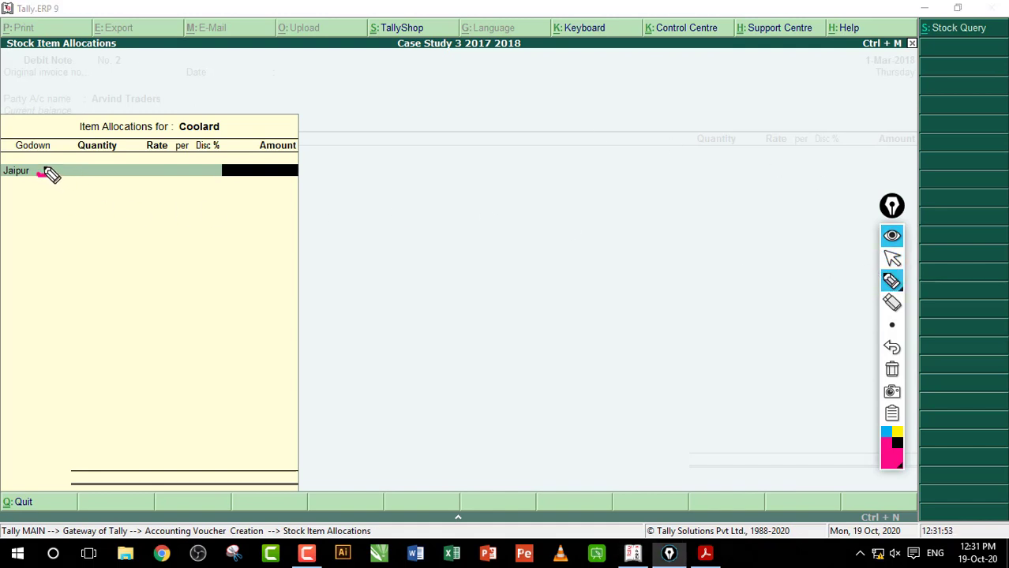
drag(45, 171, 60, 187)
mouse_move(204, 171)
mouse_down()
mouse_move(215, 165)
mouse_move(212, 188)
mouse_up()
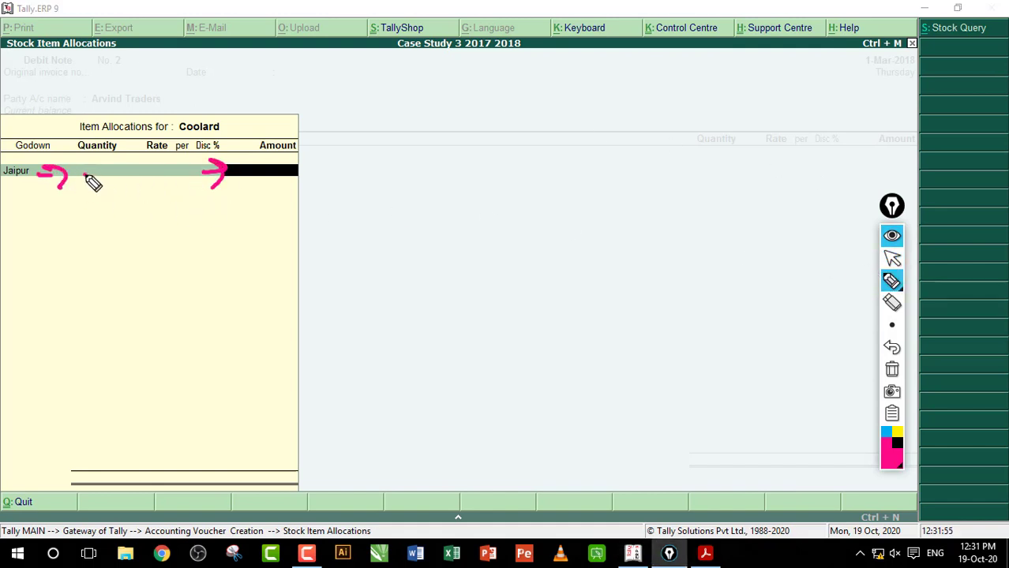
drag(84, 174, 117, 172)
drag(152, 169, 172, 169)
click(891, 371)
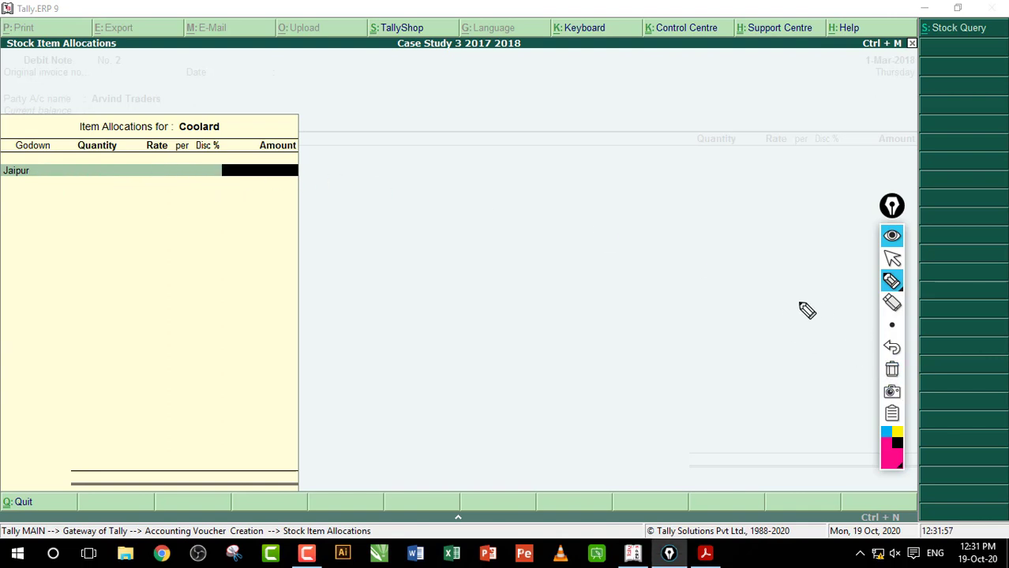
click(891, 258)
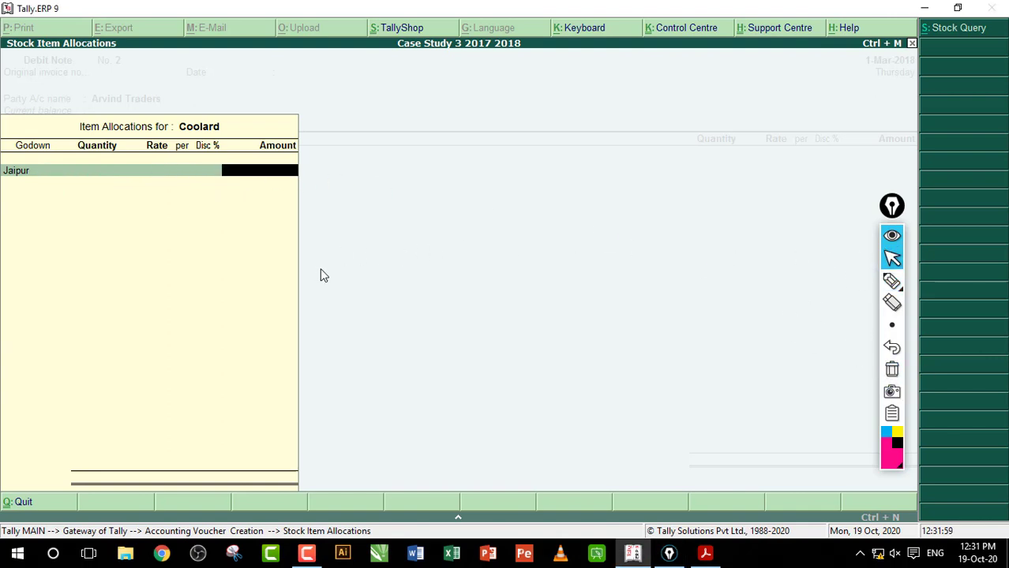
Finish the Coolard godown allocation with the amount left blank and return to the debit note's item line.
key(Return)
key(Return)
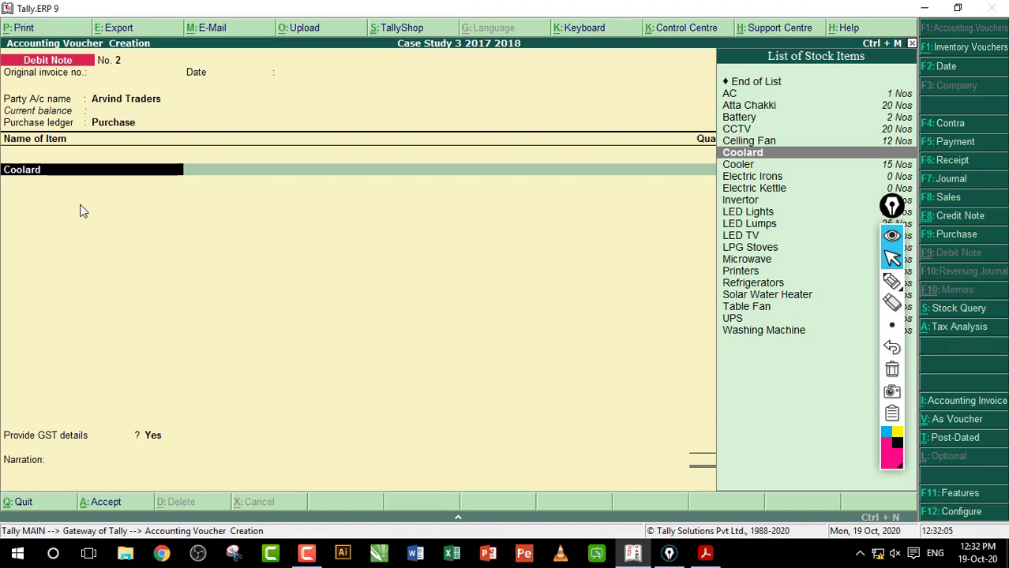
key(Return)
key(Return)
key(Return)
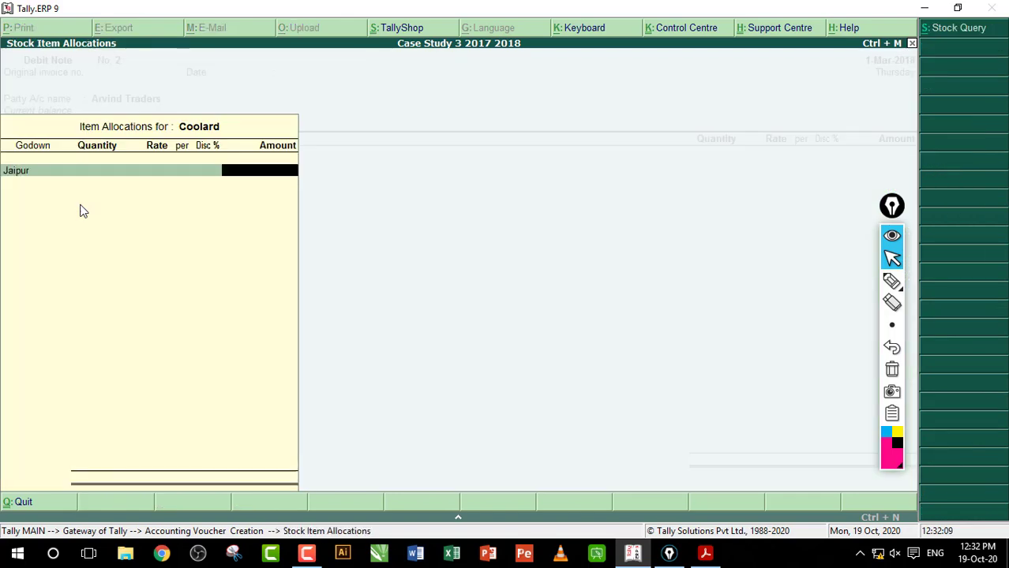
key(BackSpace)
key(BackSpace)
key(Escape)
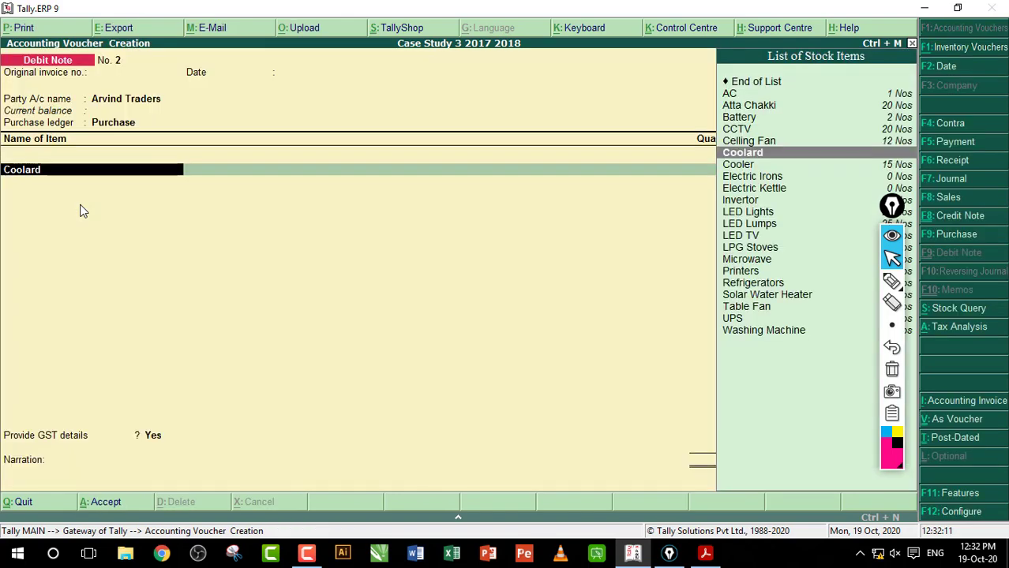
click(892, 281)
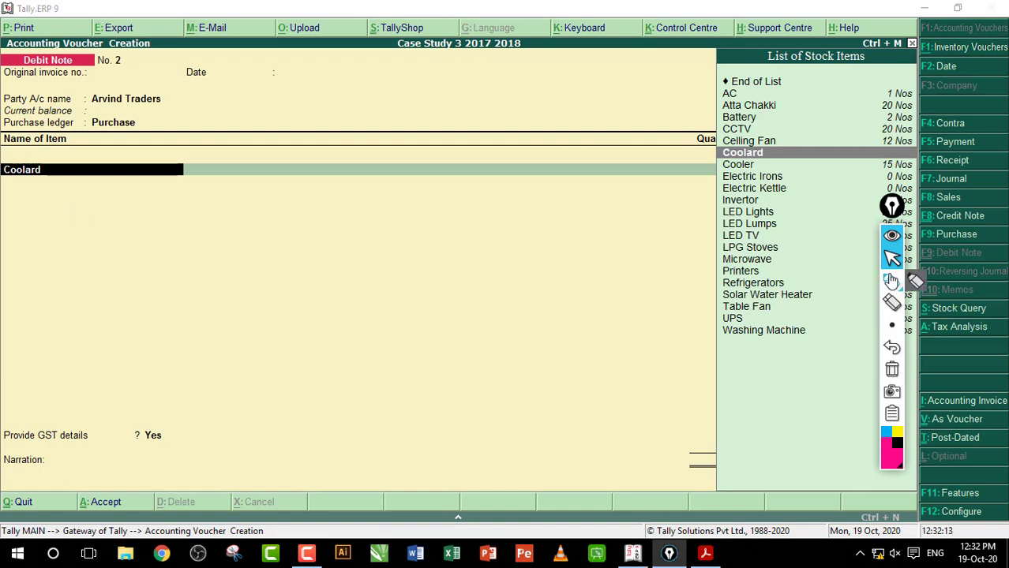
drag(30, 191, 9, 172)
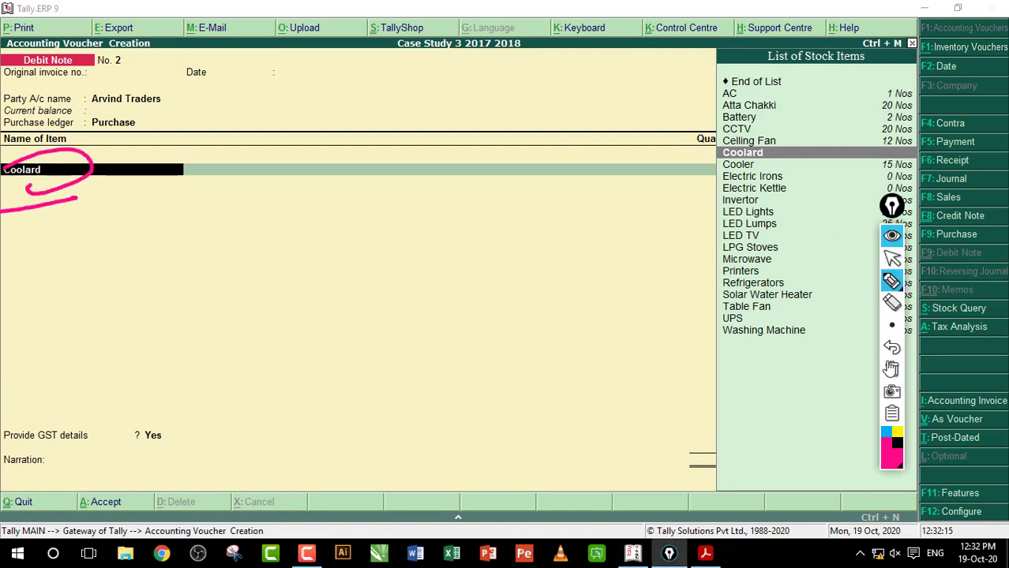
click(891, 369)
click(892, 259)
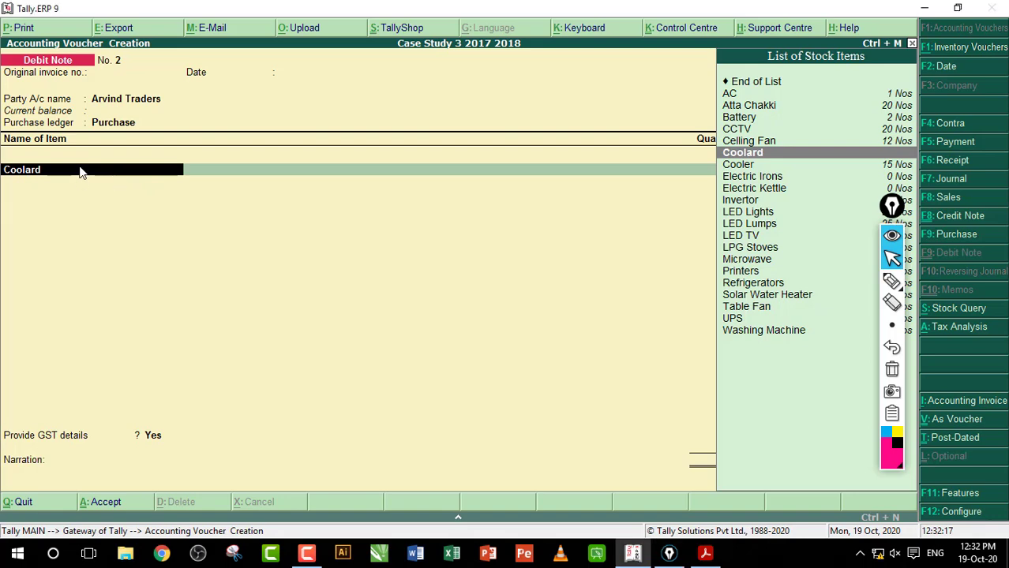
Alter the Coolard stock item to use Nos as its unit, keeping Goods as the supply type, and save it.
key(ctrl+Return)
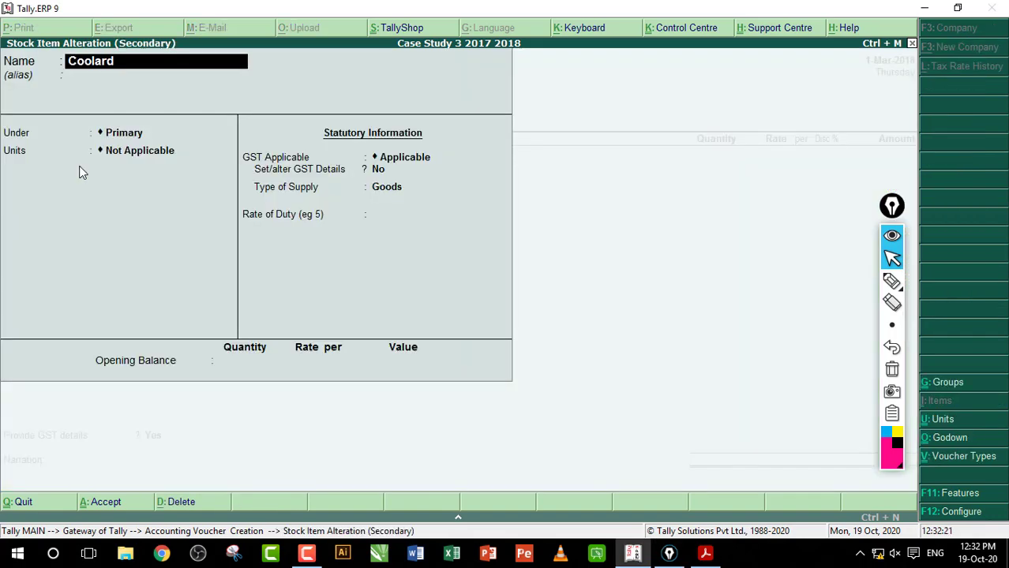
key(Return)
key(Return)
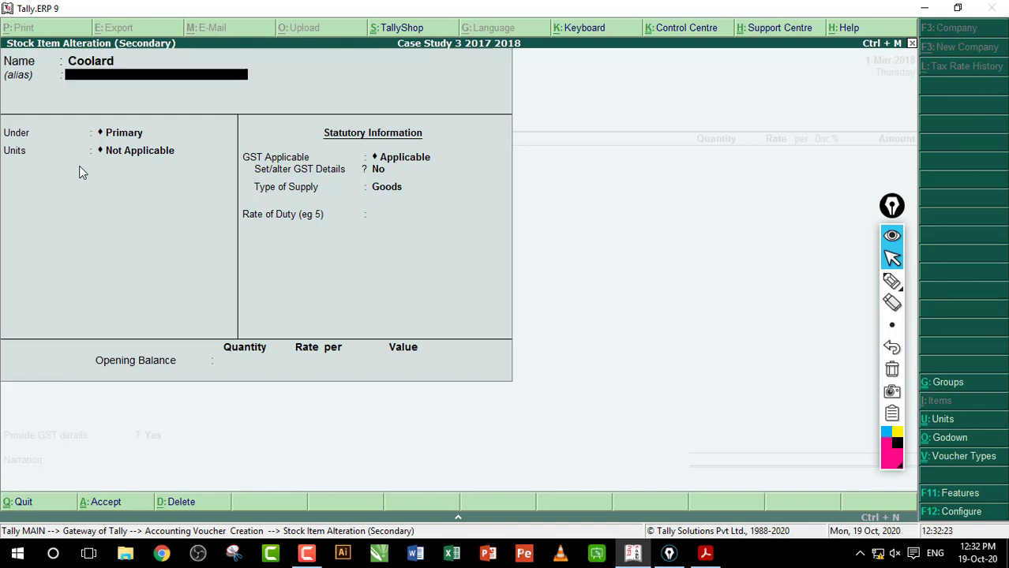
key(Return)
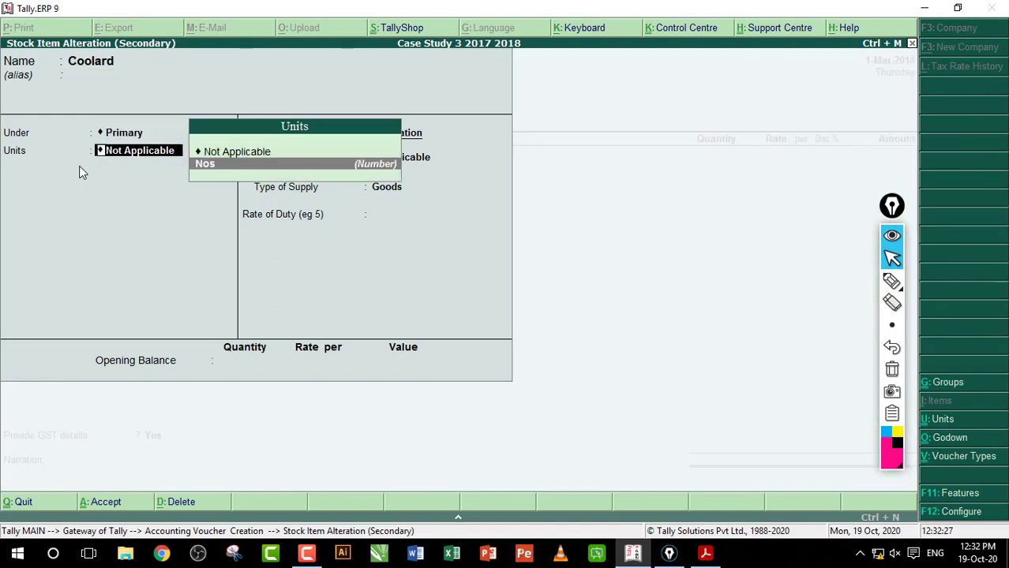
key(Return)
key(Return)
key(Return)
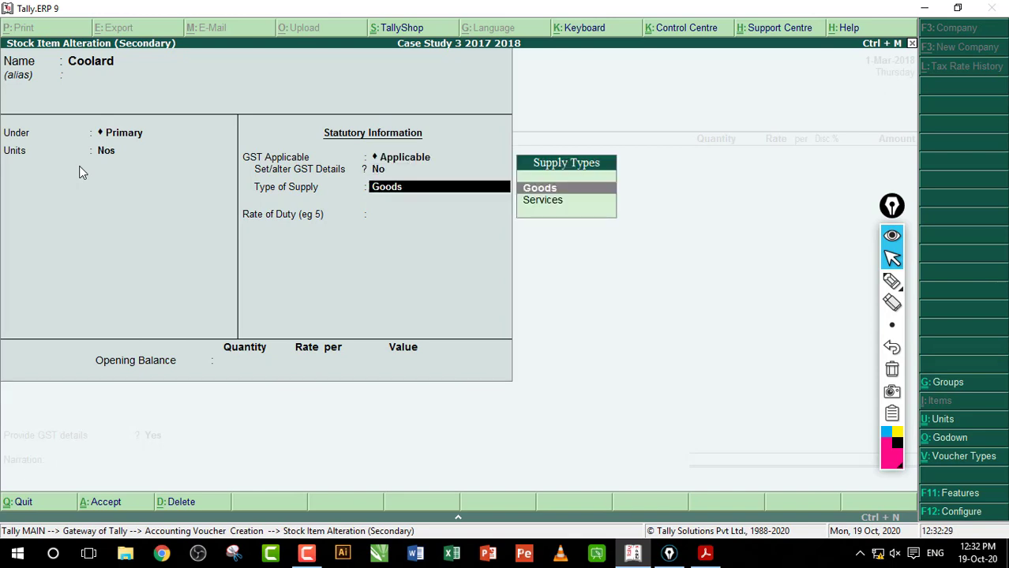
key(Return)
key(Return)
key(Return)
Try to allocate a quantity of 45 Coolard to the Jaipur godown in the debit note.
key(Return)
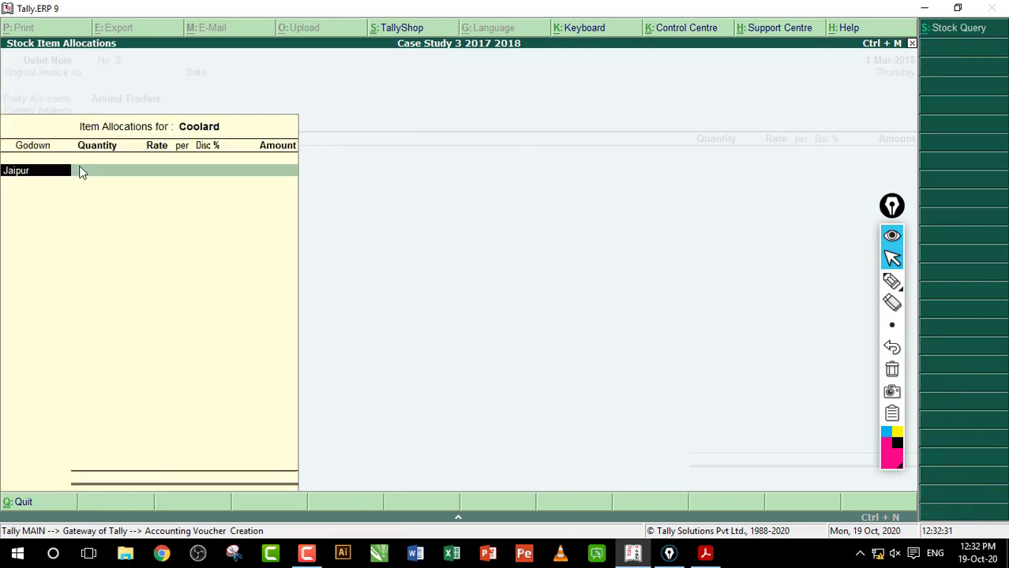
key(Return)
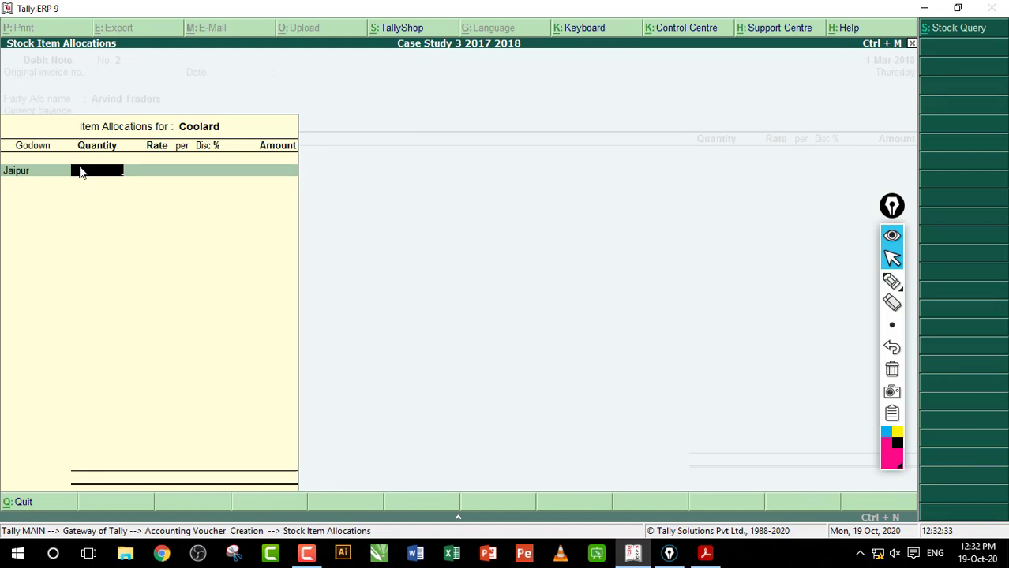
text(45)
key(BackSpace)
key(BackSpace)
key(Escape)
key(Return)
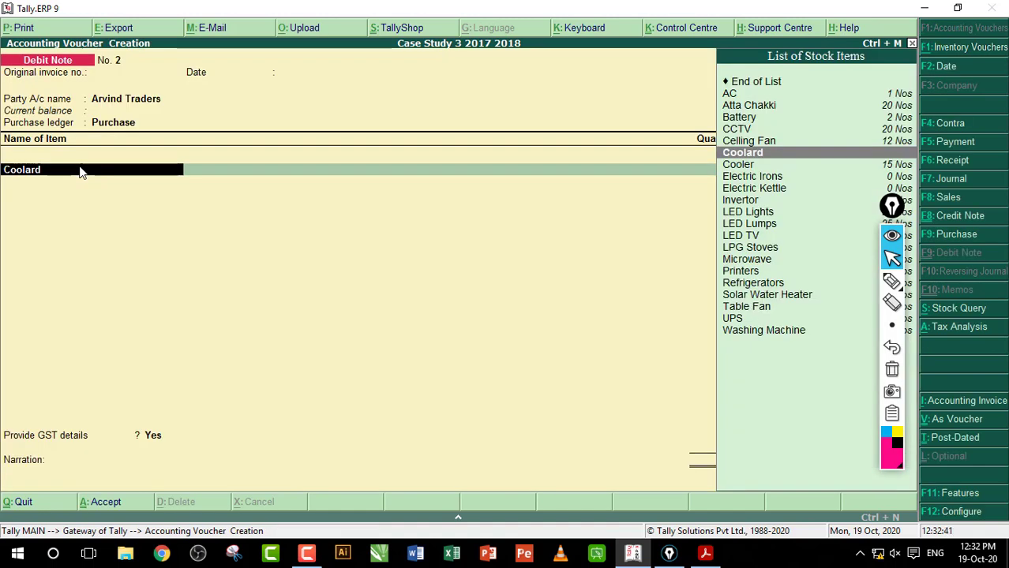
Delete the Coolard stock item from within the debit note's item line.
key(ctrl+Return)
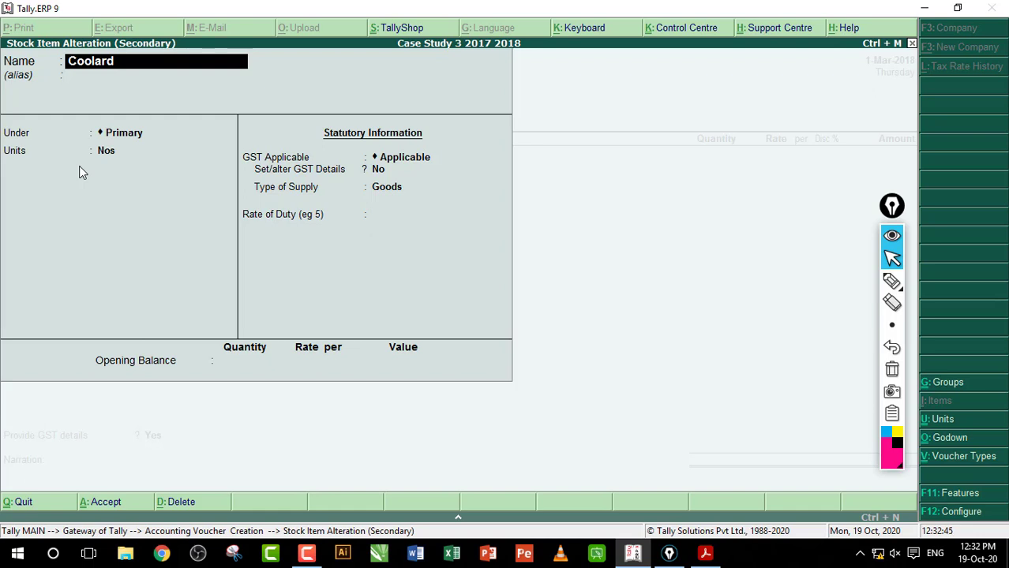
key(alt+d)
key(y)
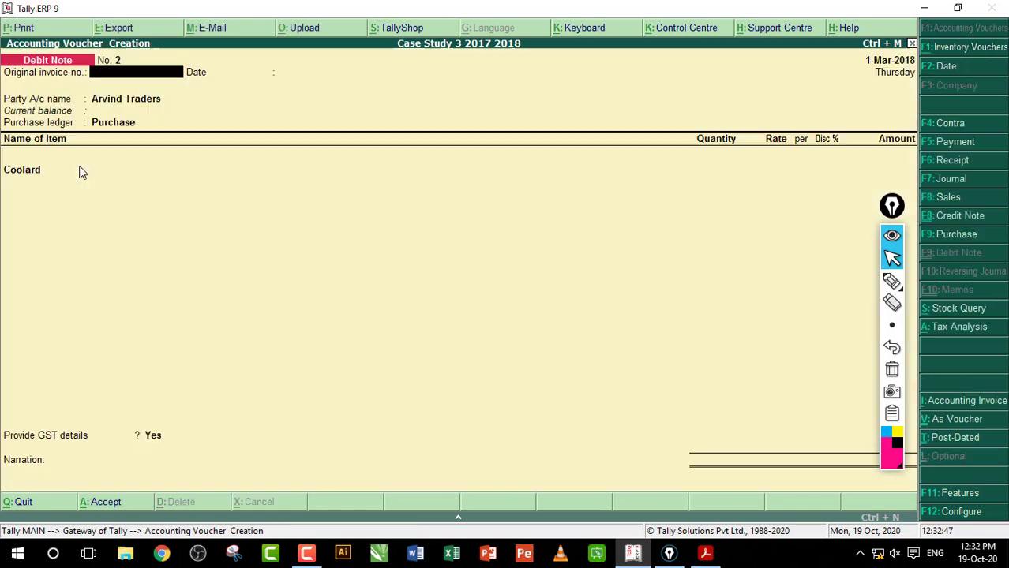
Discard the unfinished debit note and open a blank one.
key(Escape)
key(y)
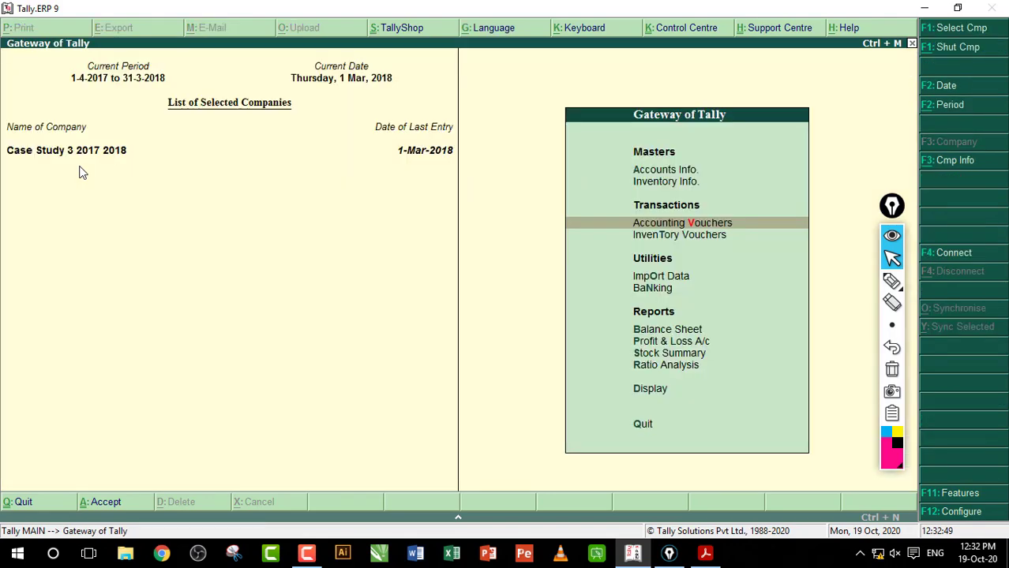
key(Return)
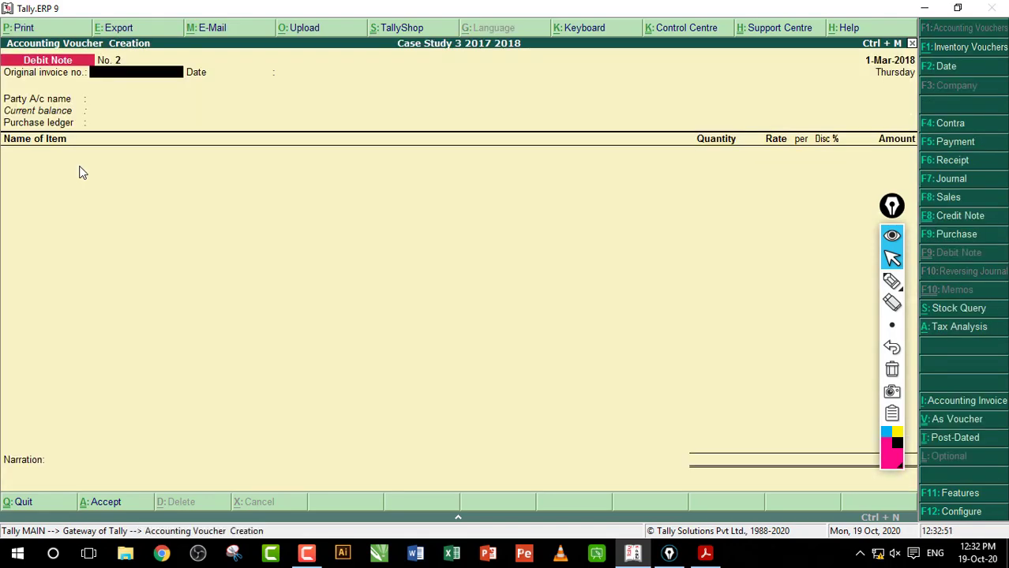
Check entry 100 in the workbook PDF, and set Geeta Enterprises as the debit note's party with default details and Purchase as the purchase ledger.
click(705, 553)
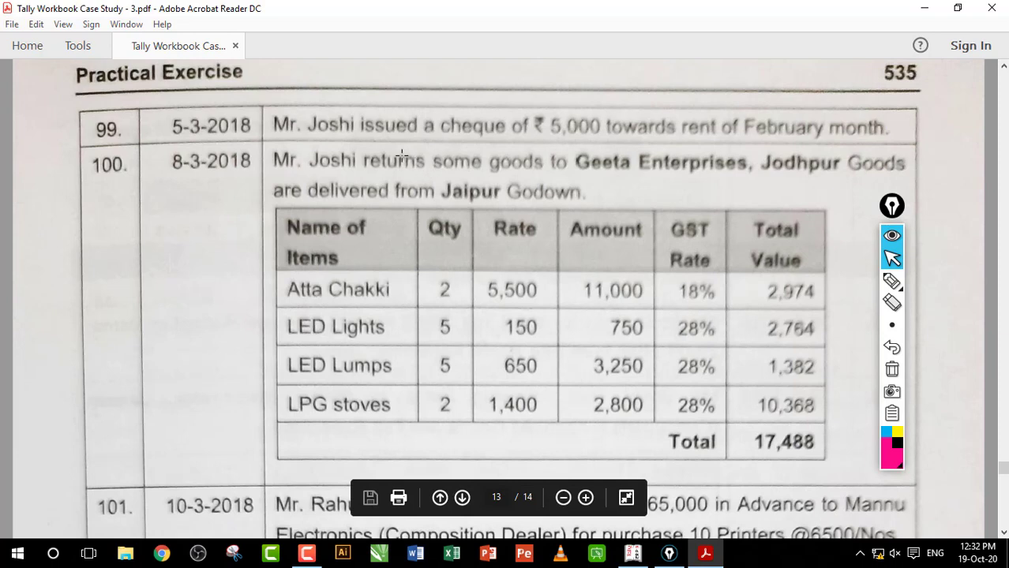
drag(377, 150, 553, 192)
click(514, 179)
click(633, 553)
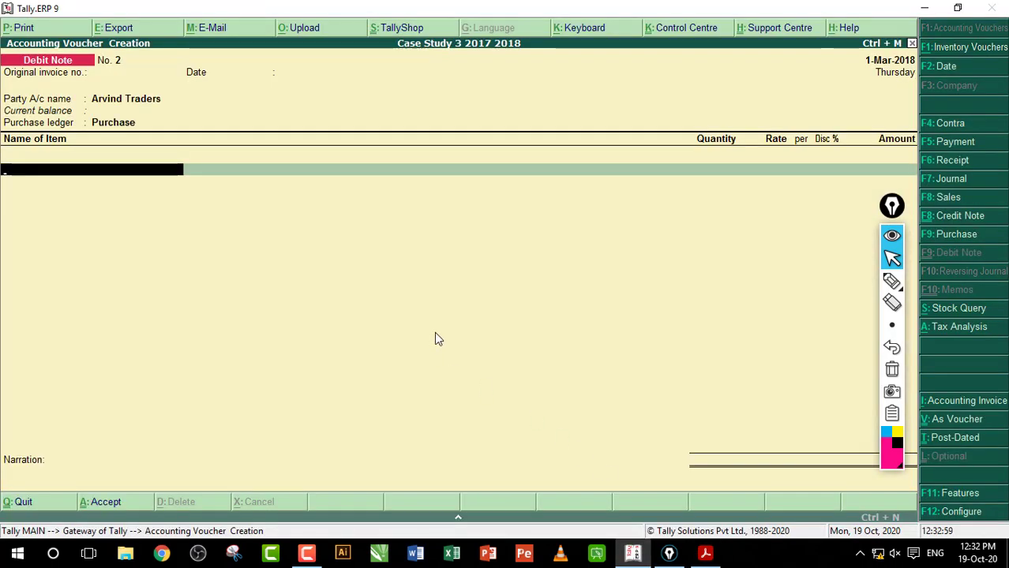
key(BackSpace)
key(BackSpace)
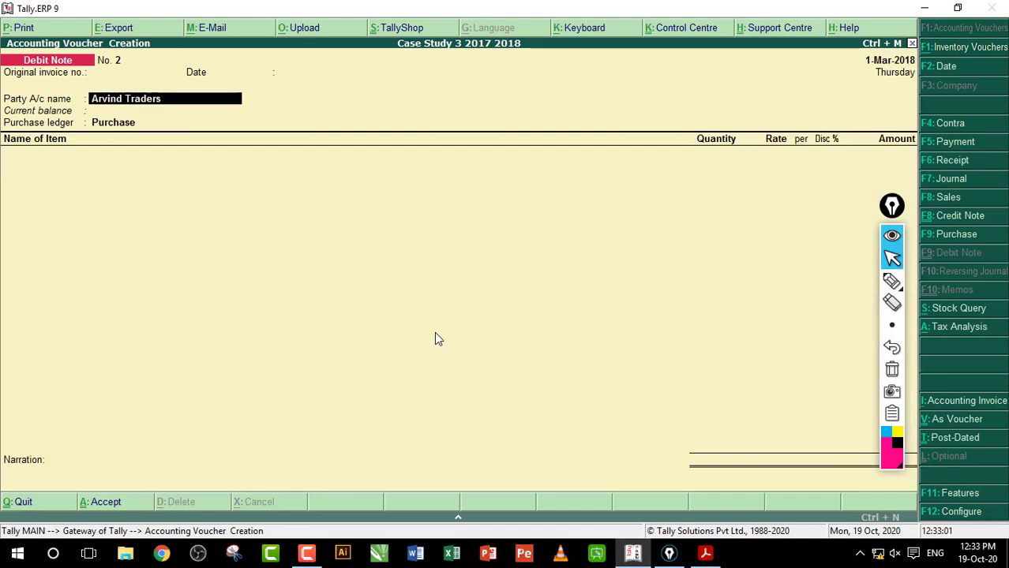
text(G)
key(Return)
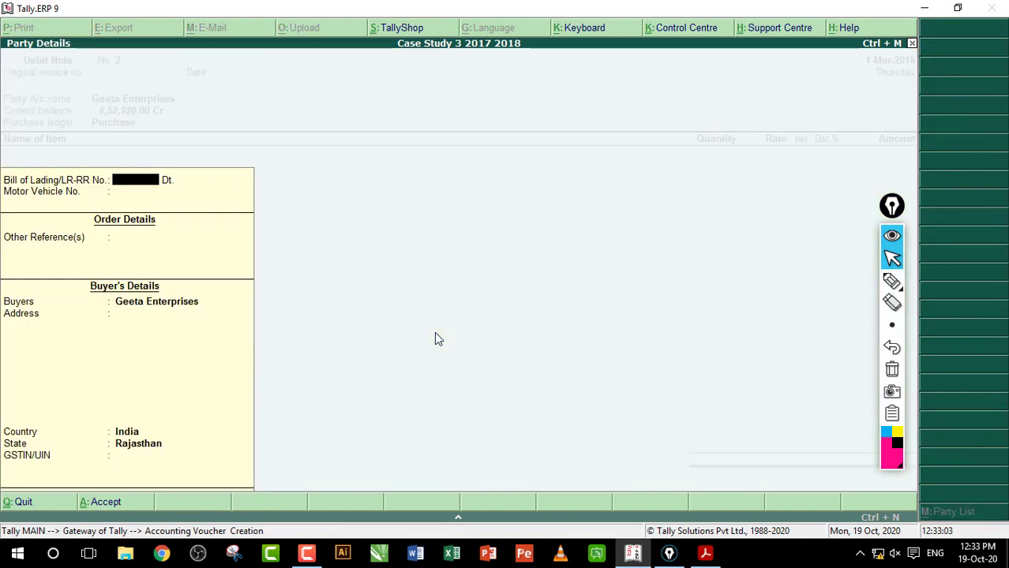
key(ctrl+a)
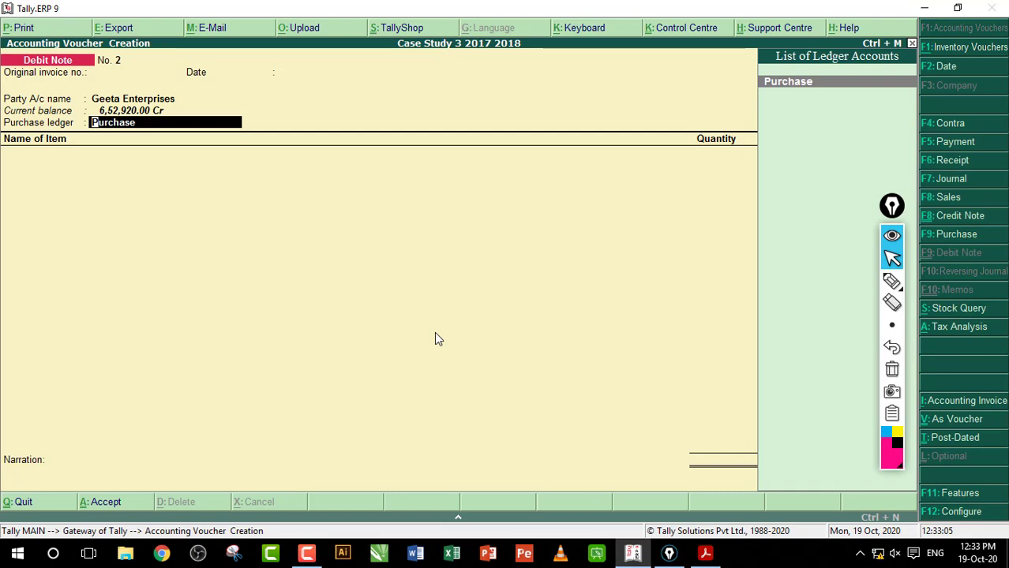
key(Return)
Classify the debit note's GST nature of transaction as Purchase Nil Rated.
text(P)
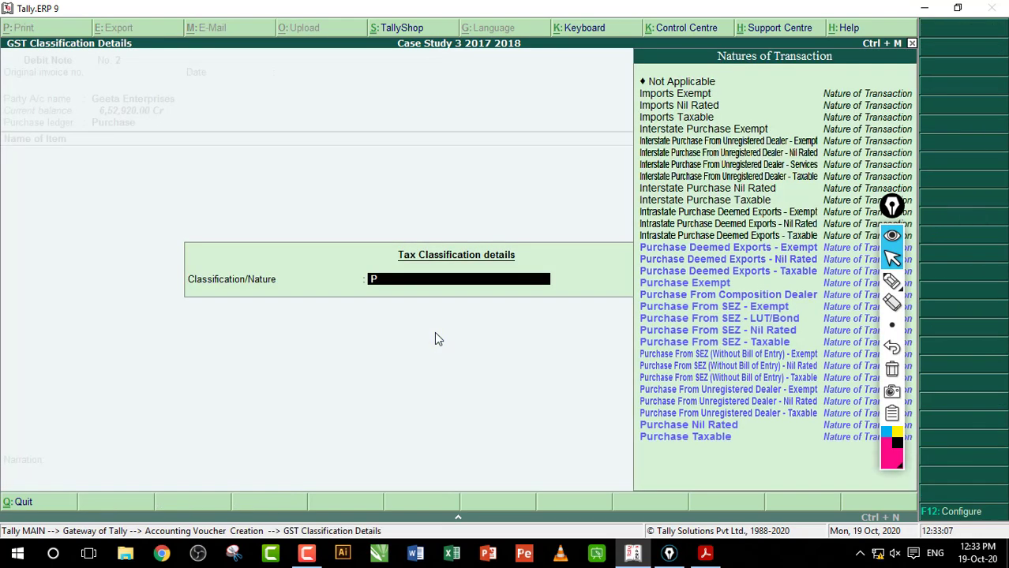
key(Down)
key(Down)
key(Down)
key(Down)
key(Down)
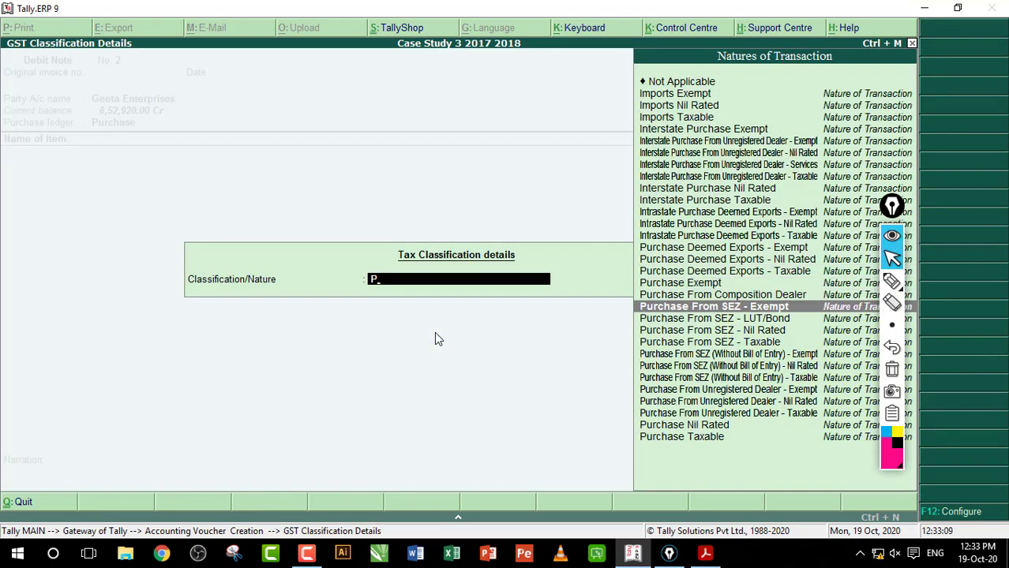
key(Down)
key(Down)
key(Down)
key(Down)
key(Down)
key(Down)
key(Down)
key(Down)
key(Down)
key(Down)
key(Down)
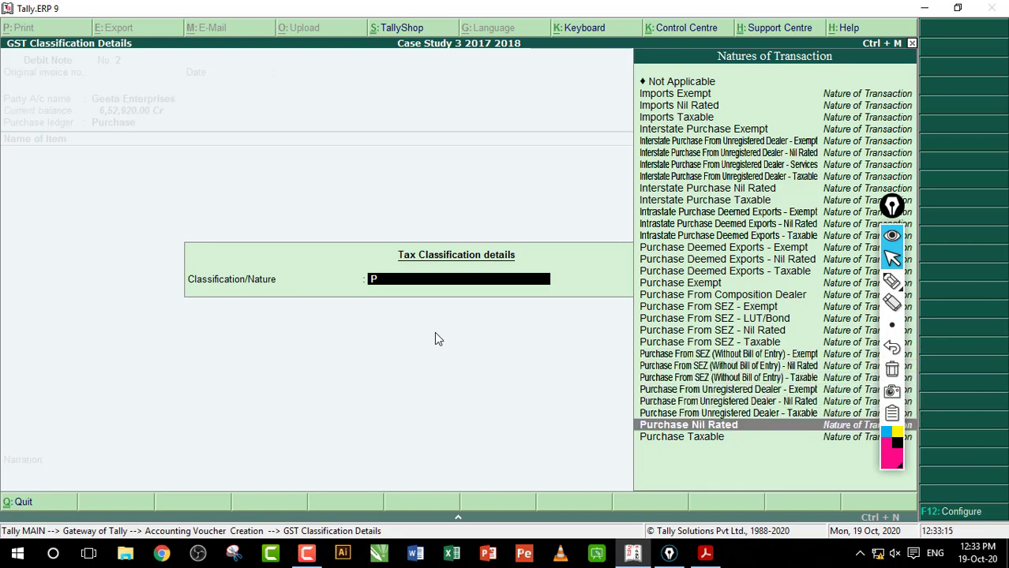
key(Return)
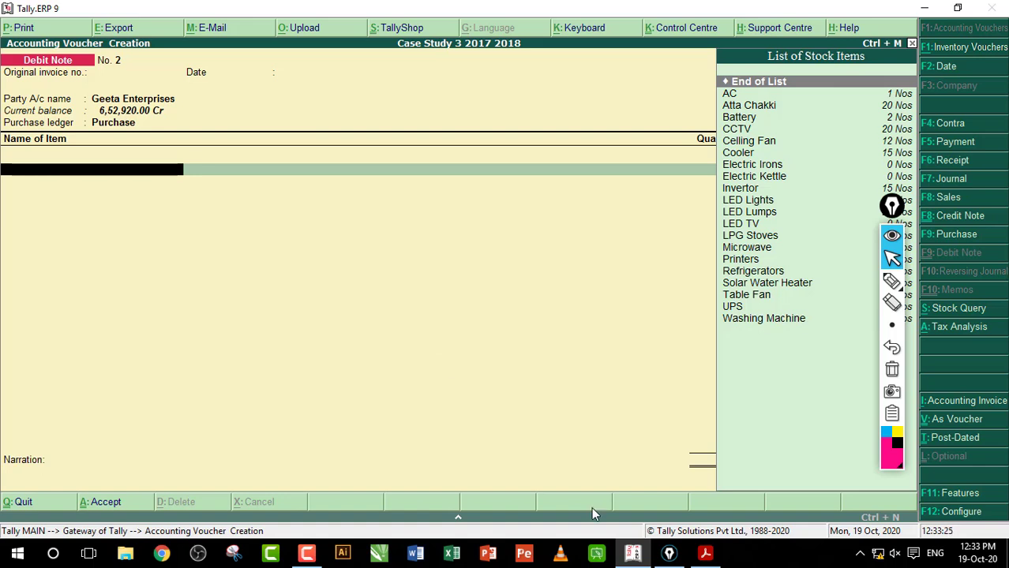
Check the returned goods in the workbook PDF, and add Atta Chakki to the debit note: Jaipur godown, 2 Nos at 5,500.
click(707, 555)
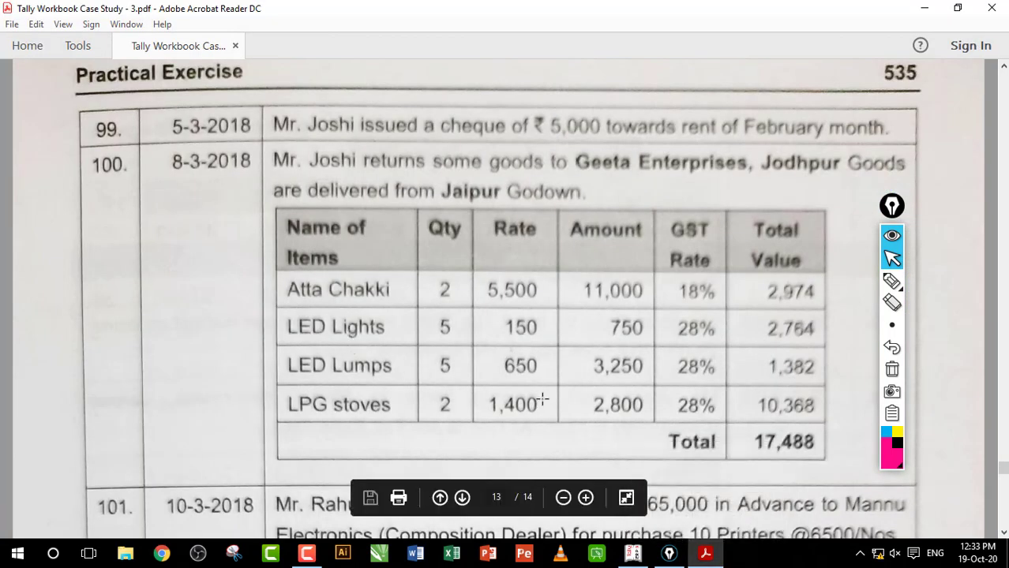
click(634, 555)
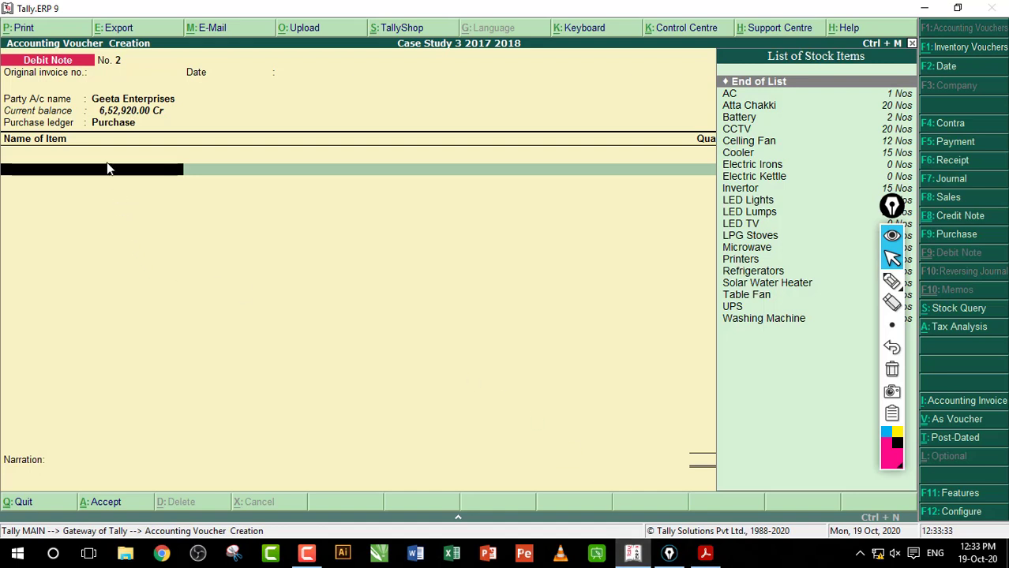
text(At)
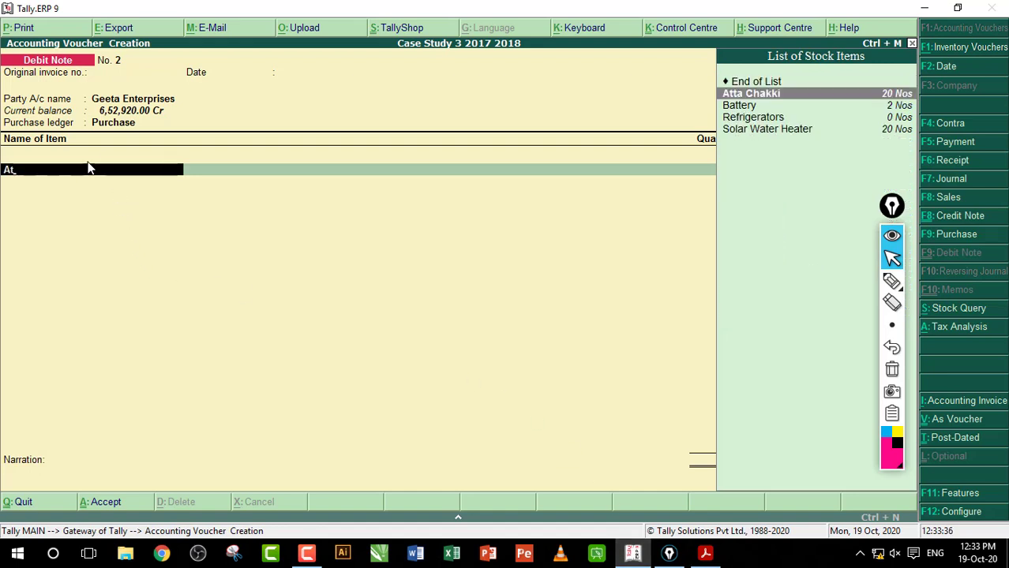
key(Return)
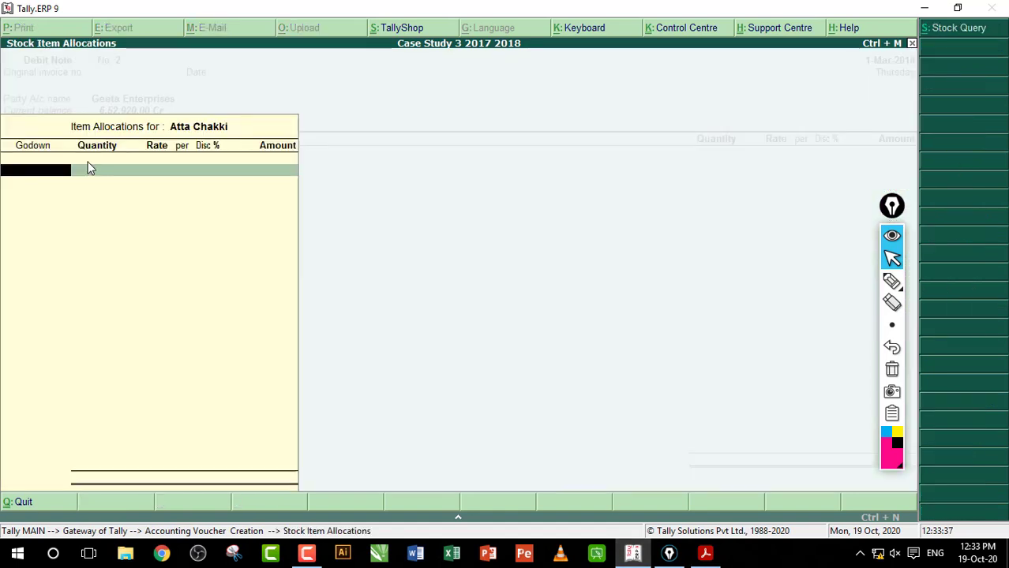
text(Ja)
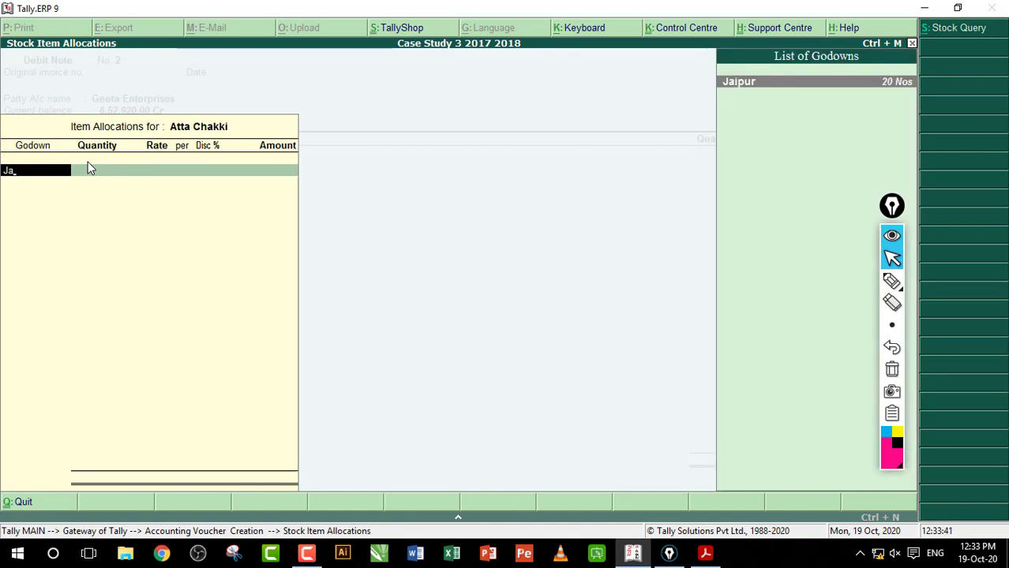
key(Return)
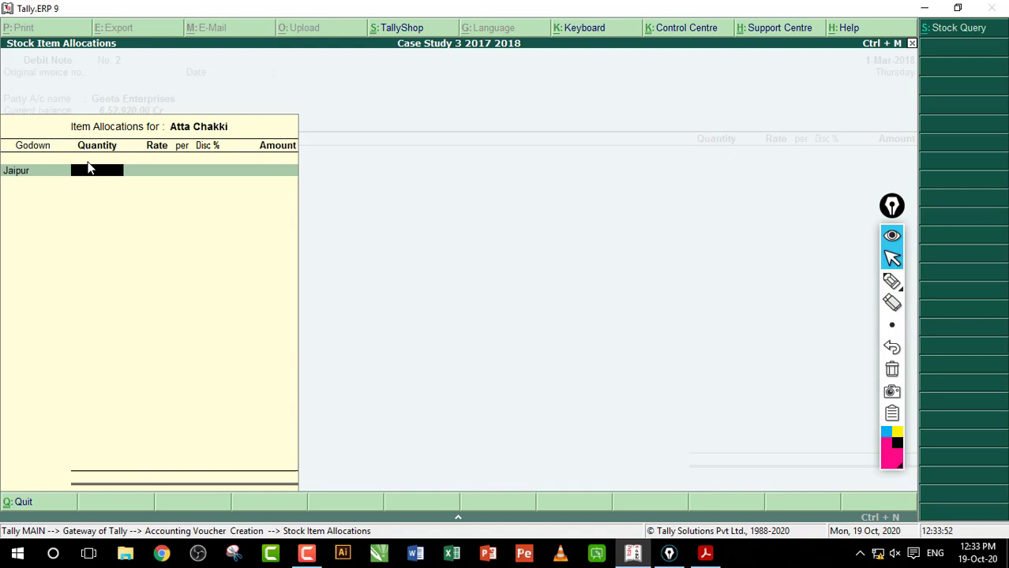
key(Return)
key(Return)
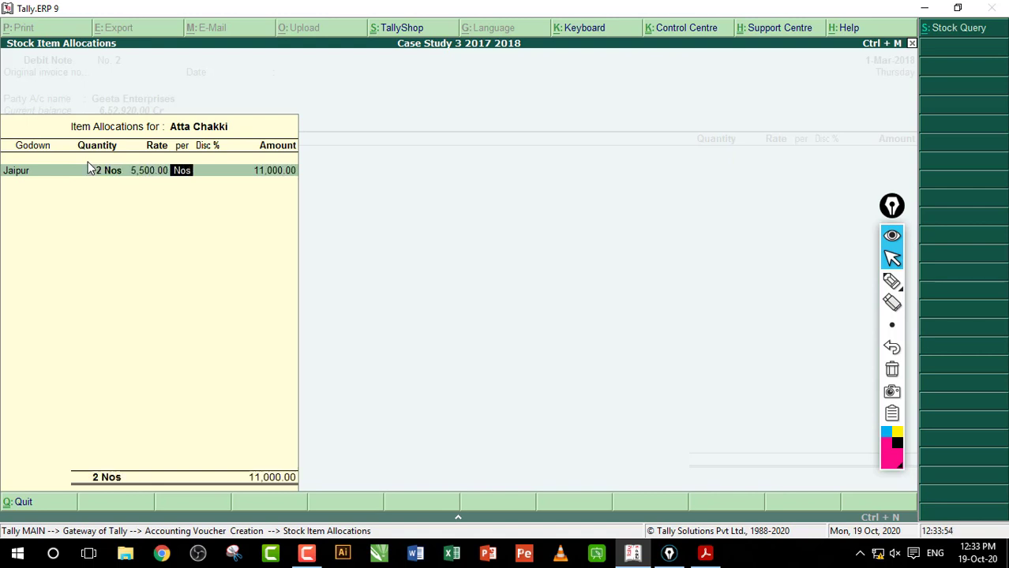
key(Return)
key(Return)
key(Return)
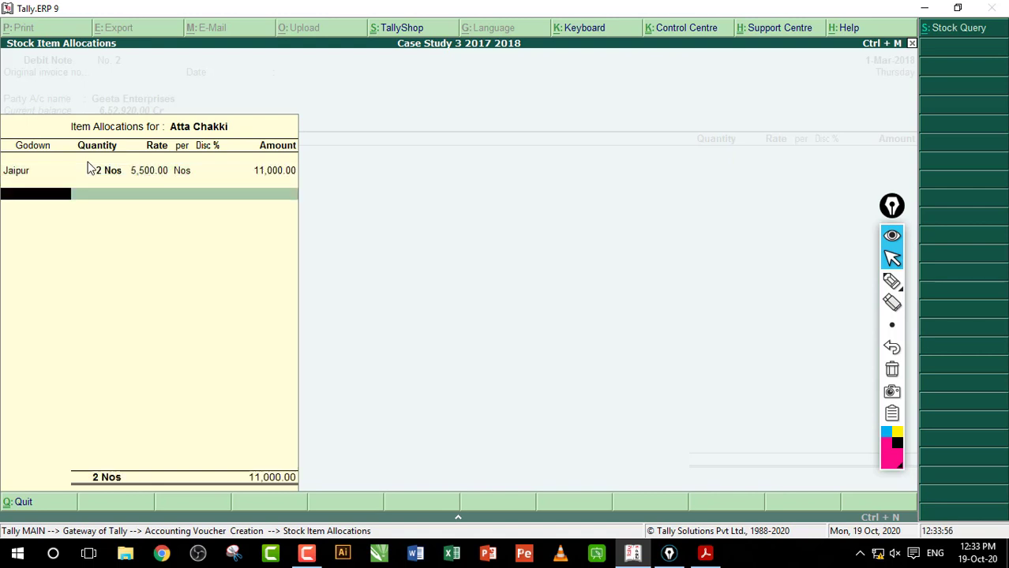
key(Return)
key(Return)
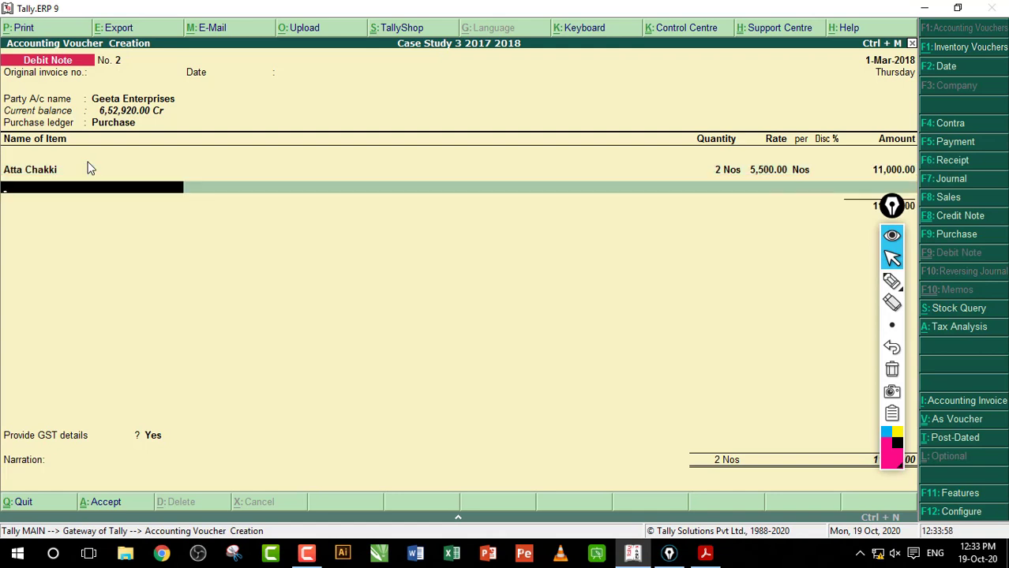
Add LED Lights (5 Nos at 150), LED Lumps (5 Nos at 650) and LPG Stoves (2 Nos at 1,400) to the debit note.
text(Led)
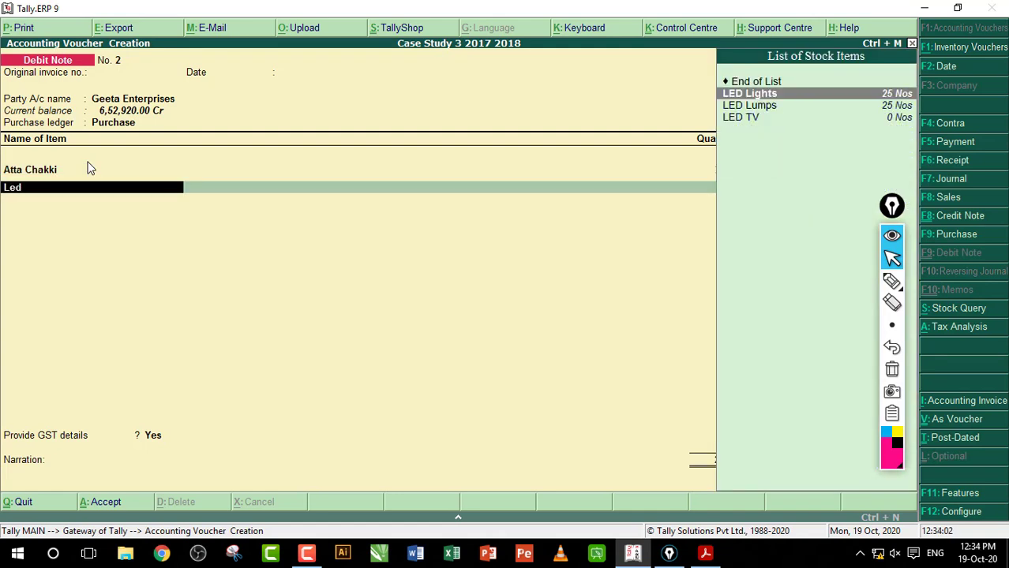
key(Return)
key(Return)
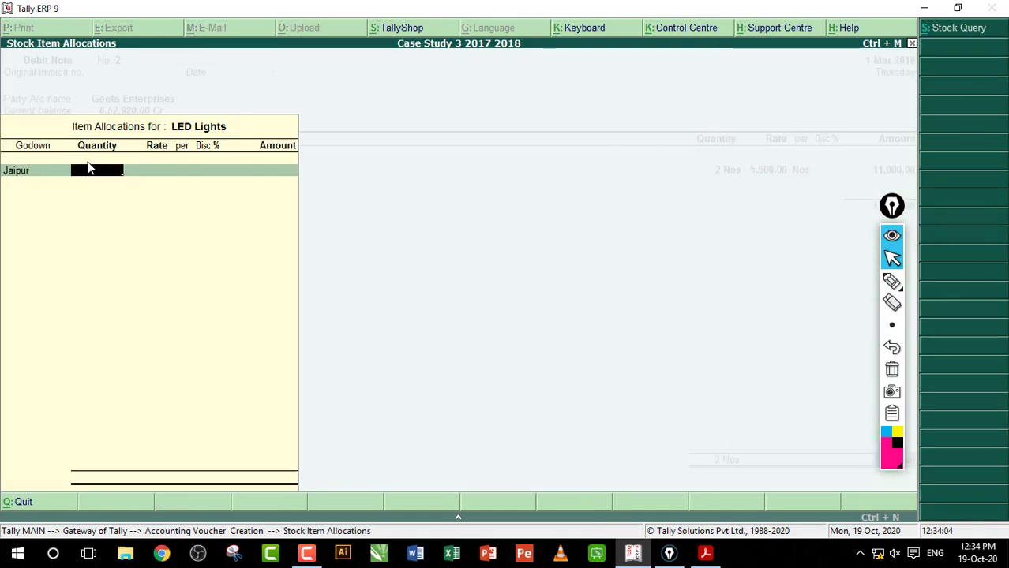
text(5)
key(Return)
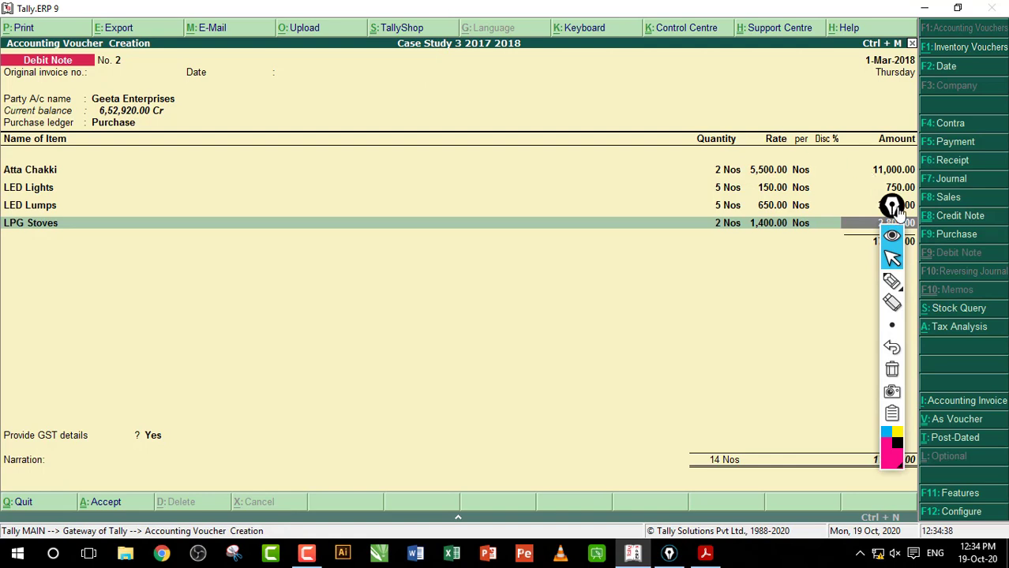
drag(892, 207, 994, 215)
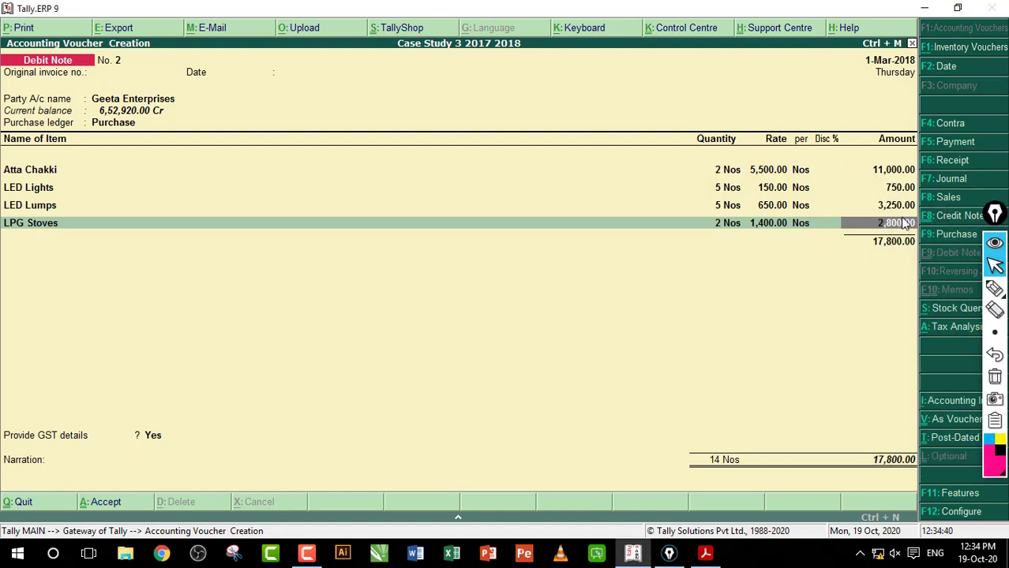
key(Return)
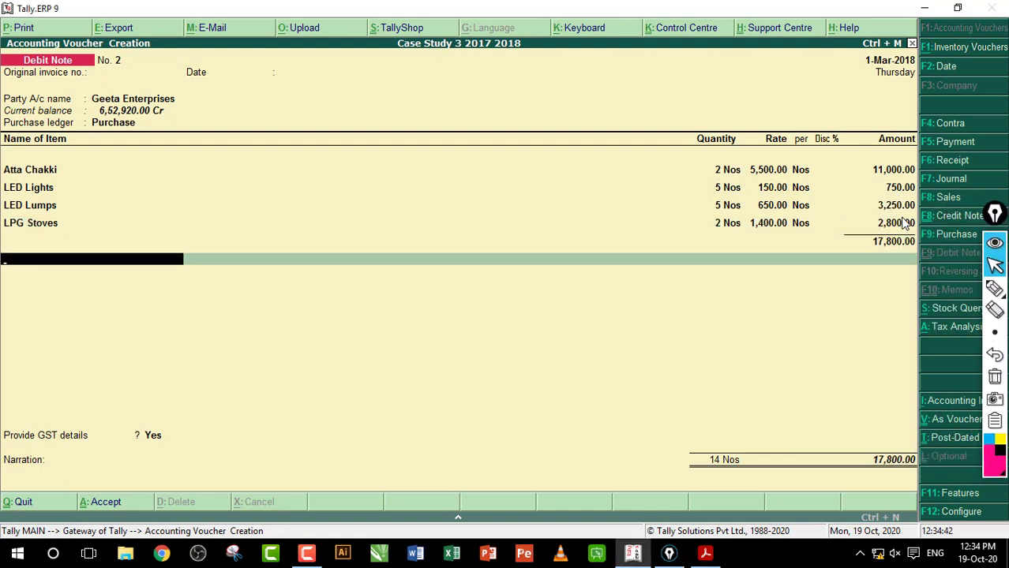
Add the CGST and SGST tax ledgers with their default amounts below the debit note's items.
text(C)
key(Down)
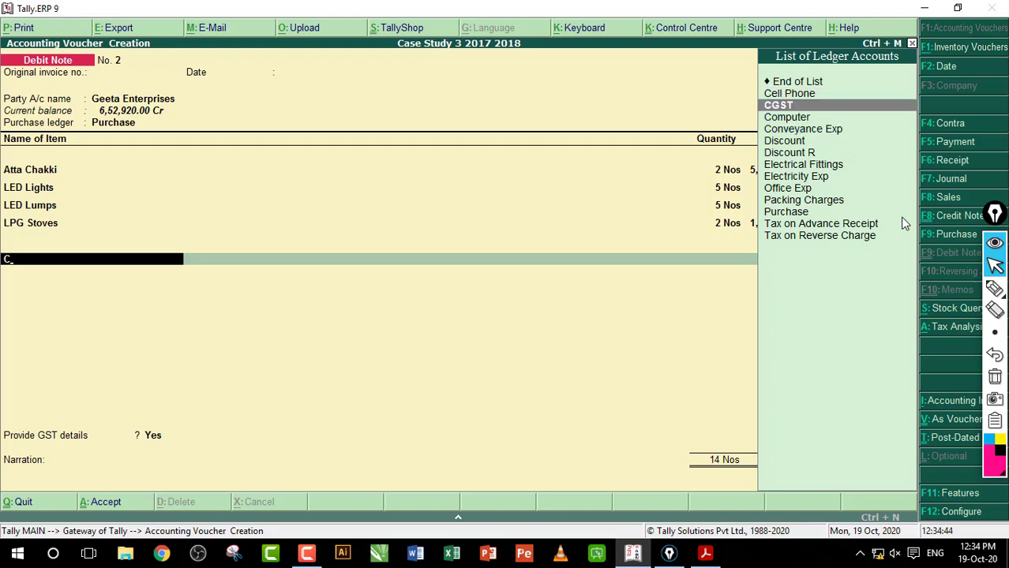
key(Return)
key(Return)
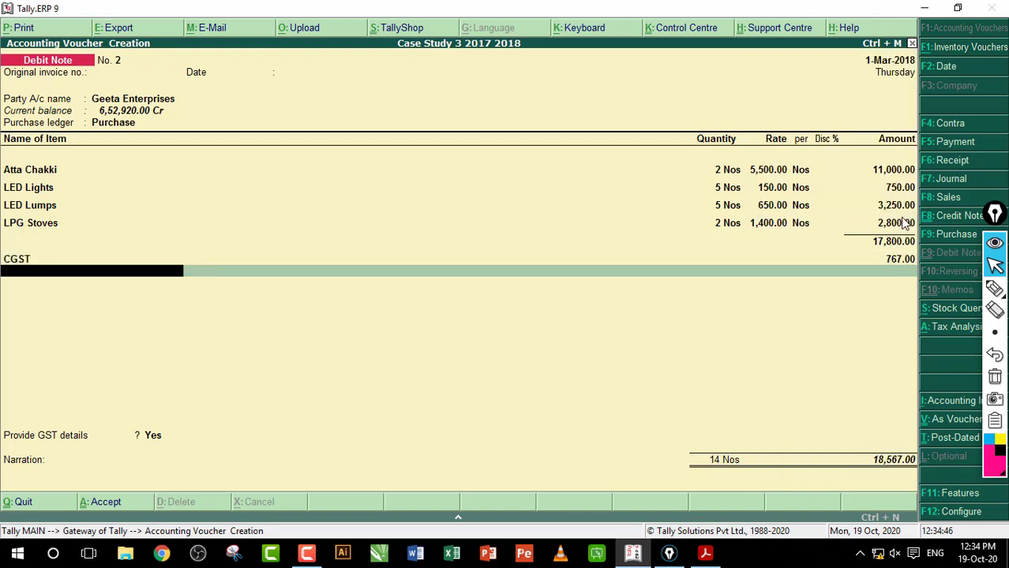
text(S)
key(Down)
key(Return)
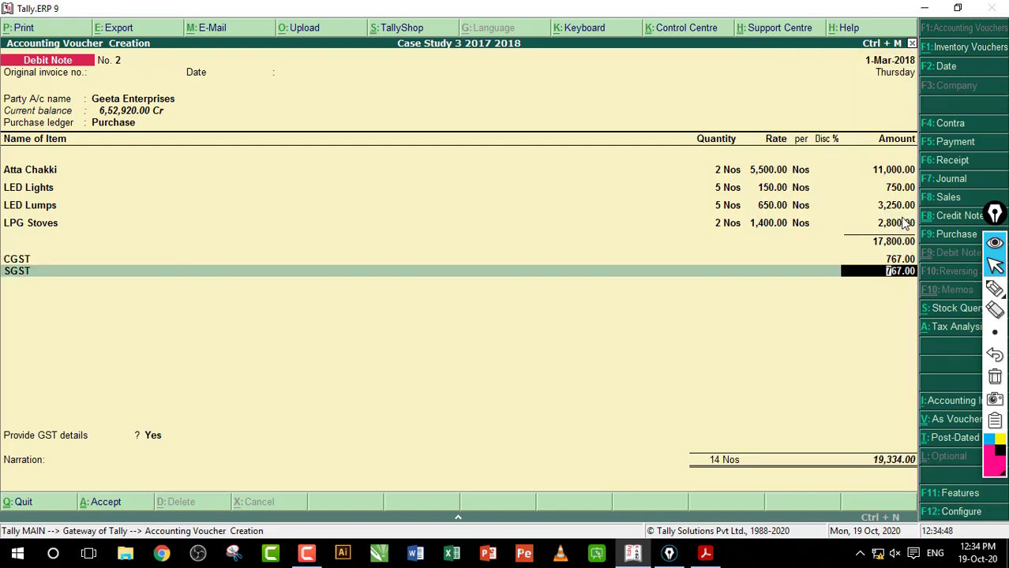
key(Return)
Set the debit note's Provide GST details option to No and save the voucher without a narration.
key(Return)
key(Up)
key(Return)
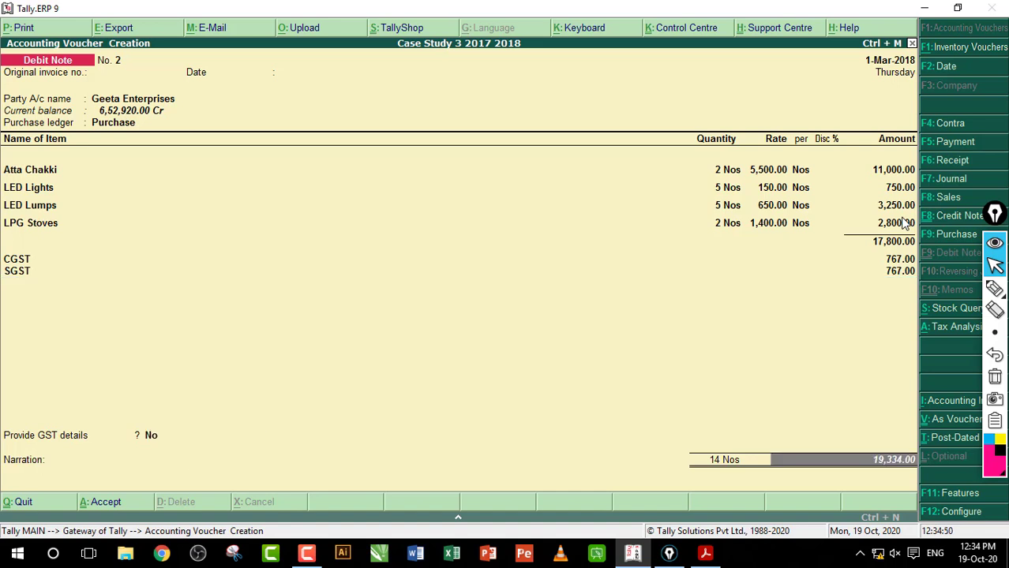
key(Return)
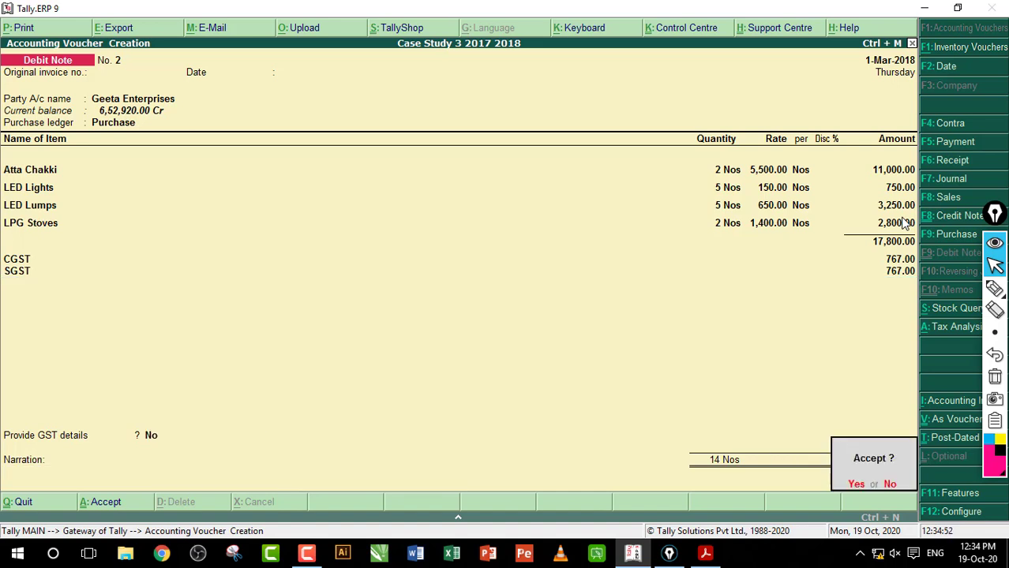
key(Return)
Switch to the workbook PDF in Acrobat Reader and read entry 101 about the advance cheque to Mannu Electronics.
click(705, 554)
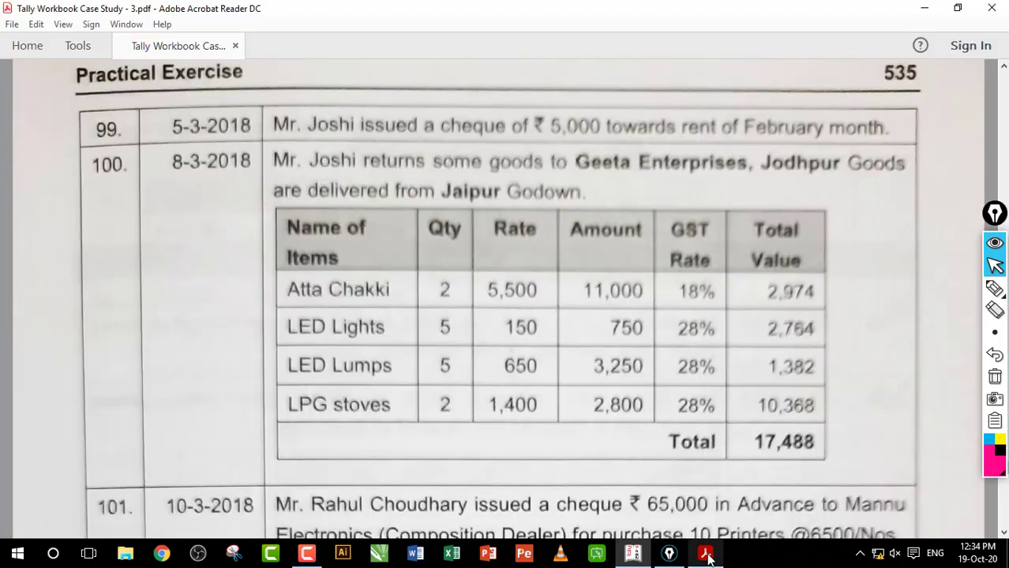
scroll(418, 276, down, 5)
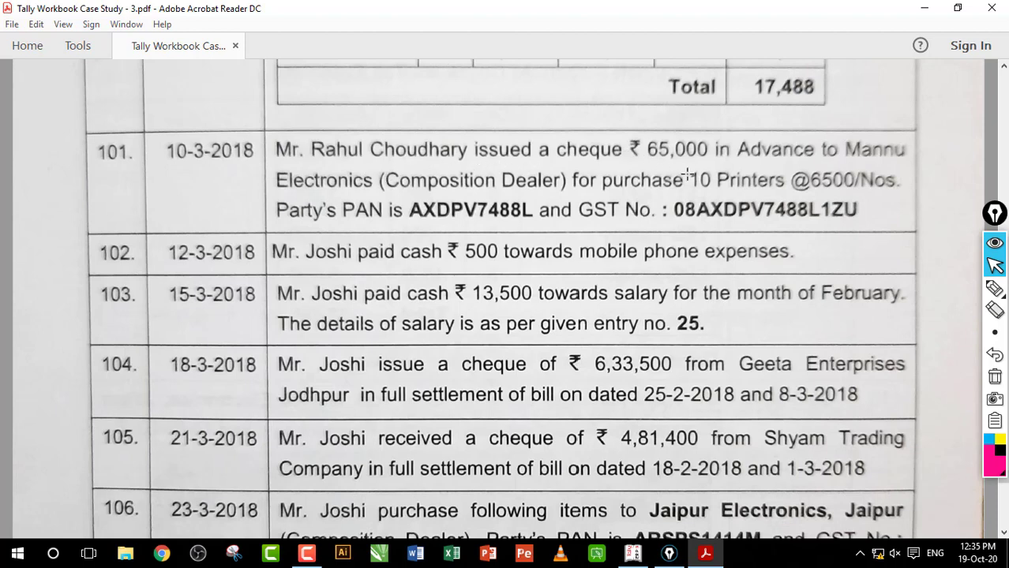
drag(690, 176, 856, 183)
click(787, 180)
click(795, 172)
Circle the cheque issuer's name in entry 101 with the annotation pen, add arrows to it, and clear the markings.
click(994, 288)
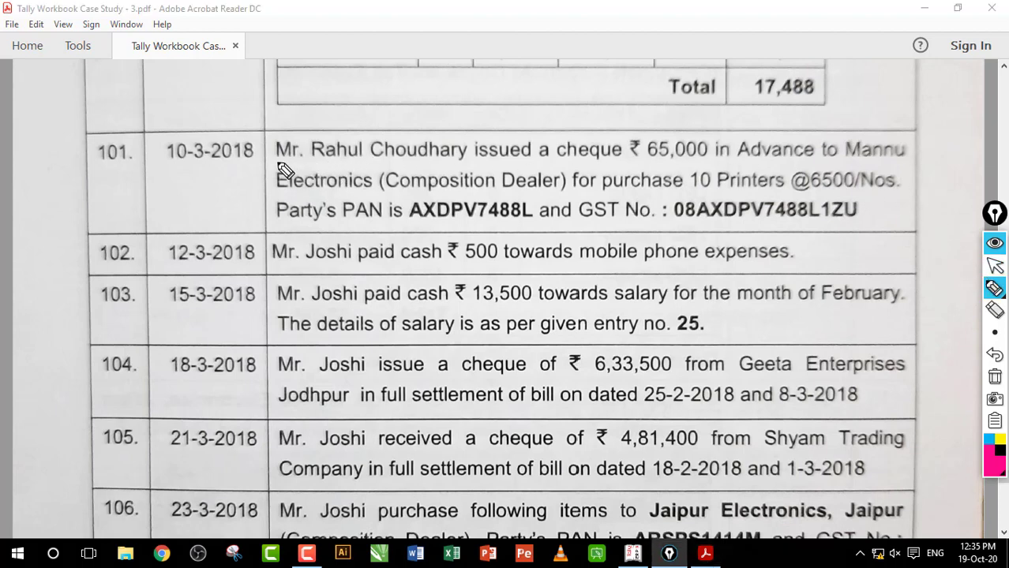
mouse_move(276, 163)
mouse_down()
mouse_move(450, 169)
mouse_move(477, 158)
mouse_move(326, 130)
mouse_move(268, 153)
mouse_up()
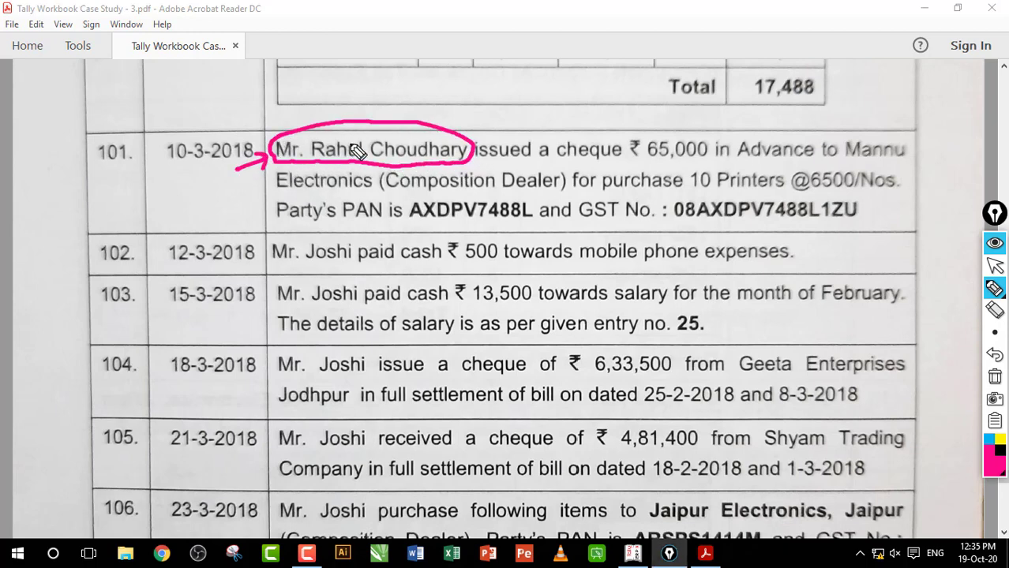
mouse_move(262, 113)
mouse_down()
mouse_move(293, 142)
mouse_move(271, 128)
mouse_up()
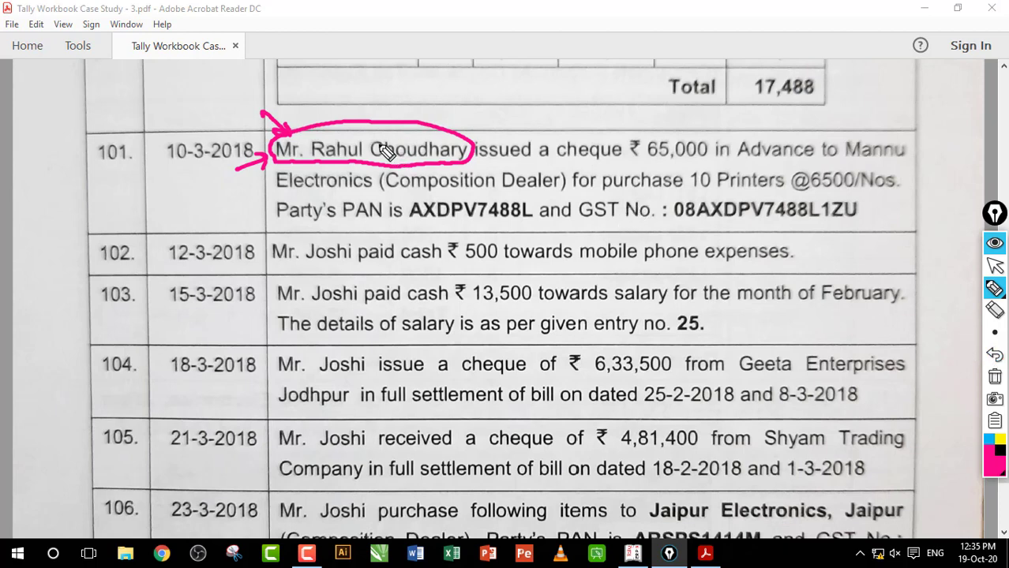
mouse_move(333, 111)
mouse_down()
mouse_move(406, 119)
mouse_move(374, 124)
mouse_move(471, 153)
mouse_up()
click(993, 377)
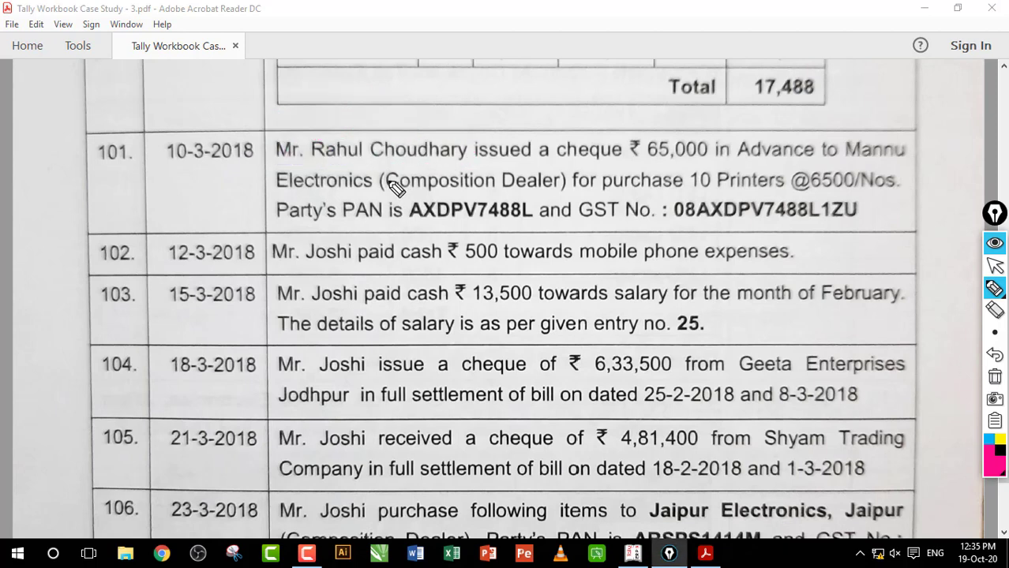
Mark up entry 101's issued cheque and 10 Printers with underlines, circled handwritten notes and a dividing line, and clear the markings.
drag(402, 165, 538, 166)
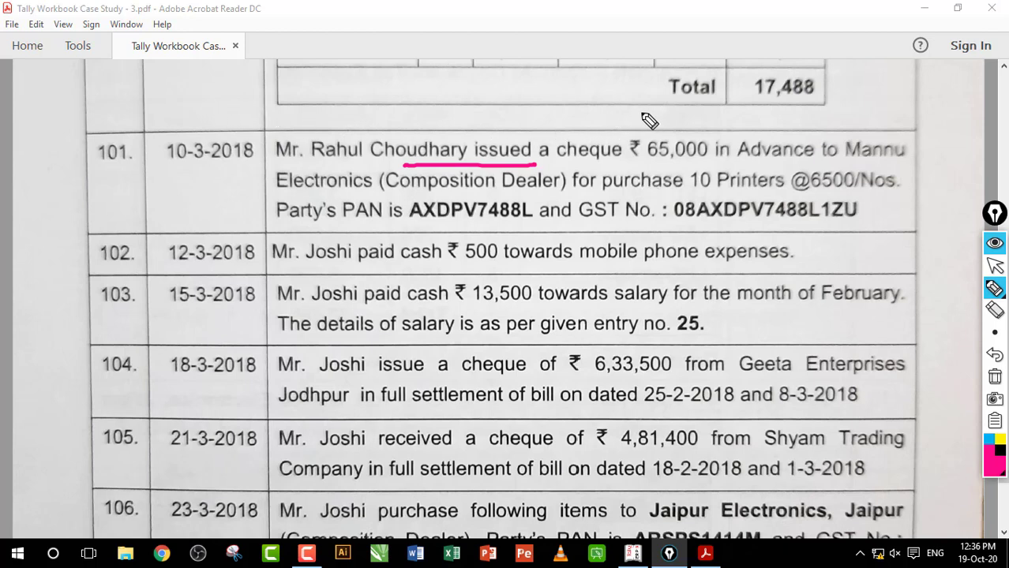
mouse_move(655, 111)
mouse_down()
mouse_move(572, 103)
mouse_move(601, 119)
mouse_up()
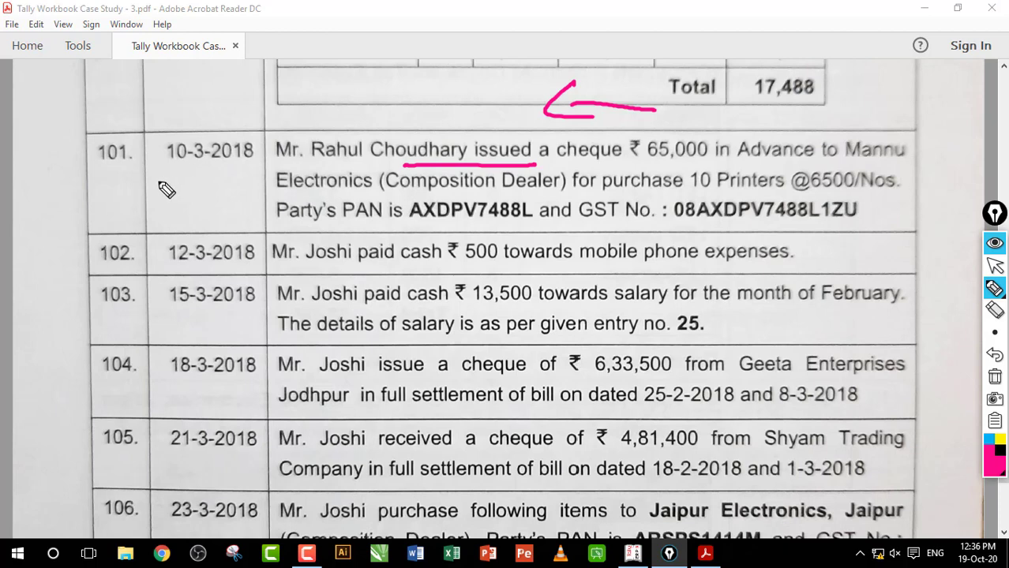
mouse_move(153, 180)
mouse_down()
mouse_move(152, 199)
mouse_move(186, 189)
mouse_up()
mouse_move(154, 188)
mouse_down()
mouse_move(233, 188)
mouse_move(292, 170)
mouse_move(312, 142)
mouse_move(324, 175)
mouse_move(248, 225)
mouse_move(390, 183)
mouse_up()
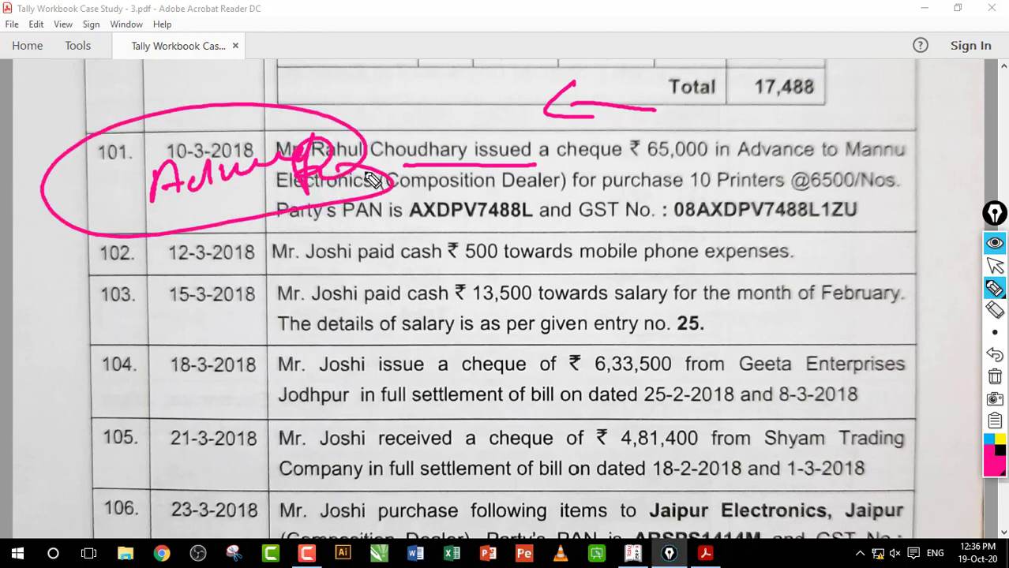
drag(686, 41, 497, 388)
mouse_move(689, 174)
mouse_down()
mouse_move(711, 190)
mouse_move(777, 183)
mouse_move(744, 220)
mouse_move(781, 250)
mouse_move(900, 236)
mouse_move(592, 233)
mouse_up()
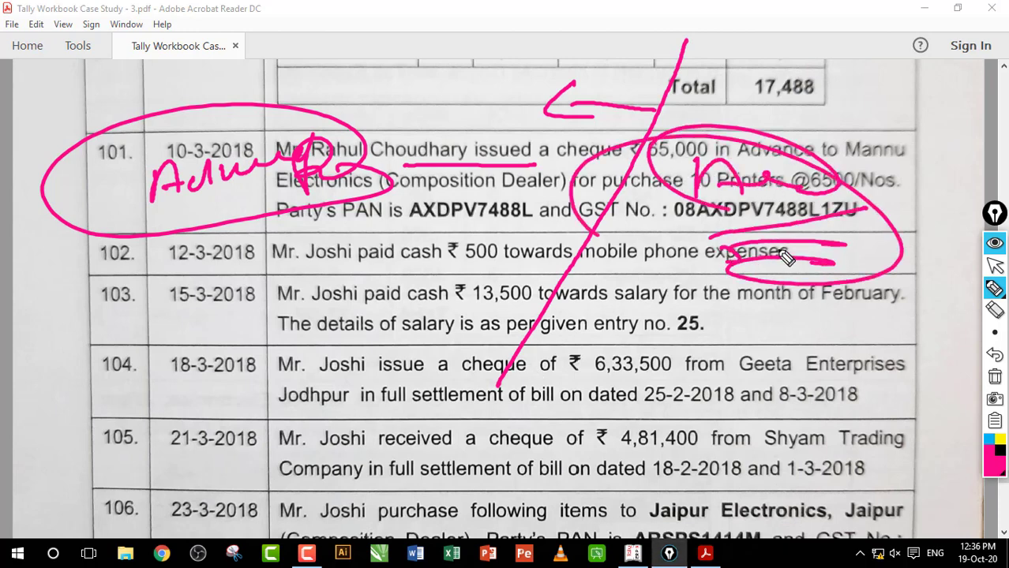
click(995, 373)
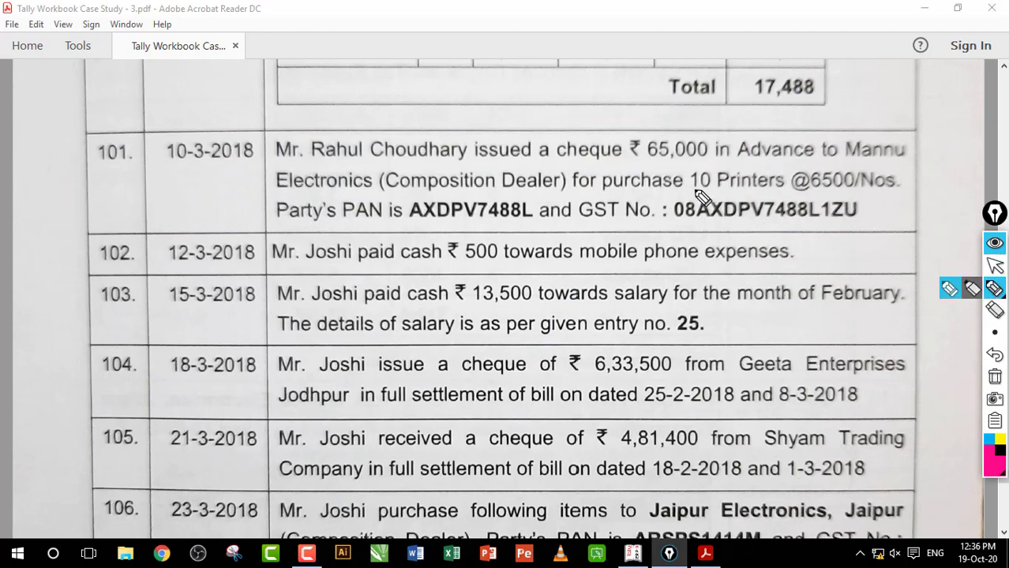
drag(689, 191, 865, 191)
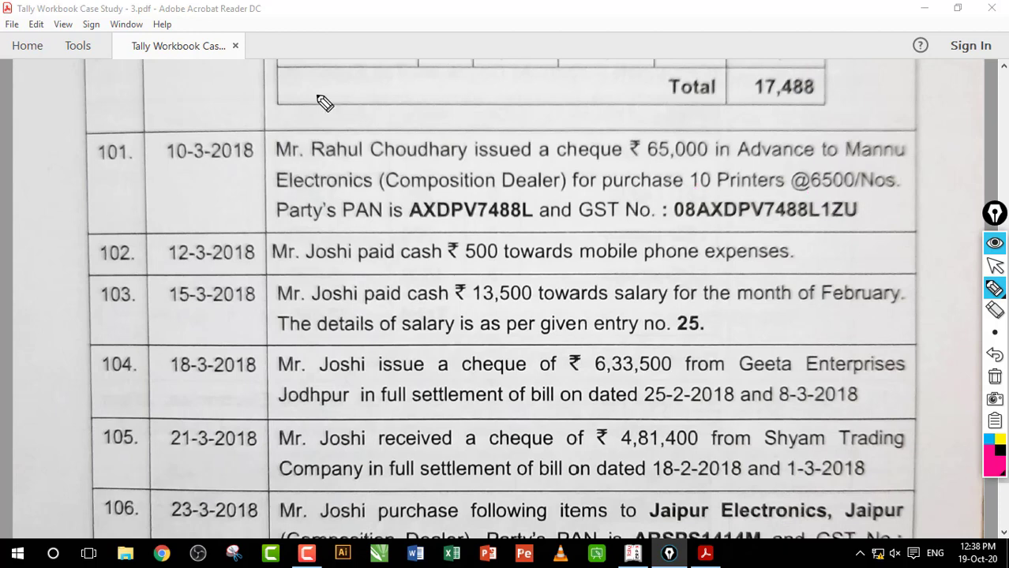
Handwrite a circled and underlined URD above entry 101 with the annotation pen.
mouse_move(97, 97)
mouse_down()
mouse_move(118, 95)
mouse_move(157, 122)
mouse_up()
click(135, 93)
drag(158, 83, 158, 120)
drag(188, 60, 146, 136)
mouse_move(111, 128)
mouse_down()
mouse_move(215, 103)
mouse_move(96, 173)
mouse_up()
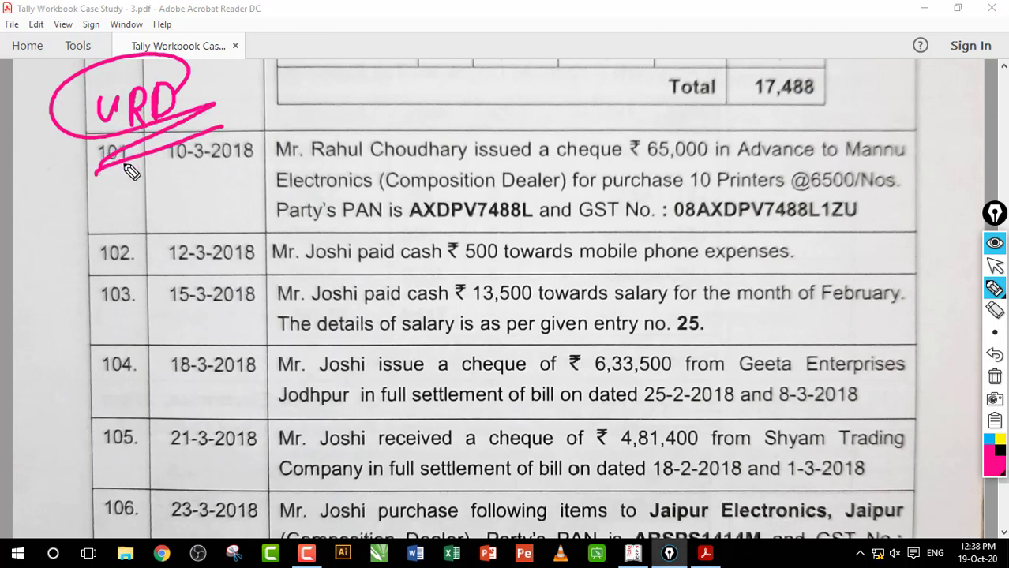
Draw a line from URD to a circled P, add a cross beside it, and link the P to a circled G.
drag(122, 168, 202, 241)
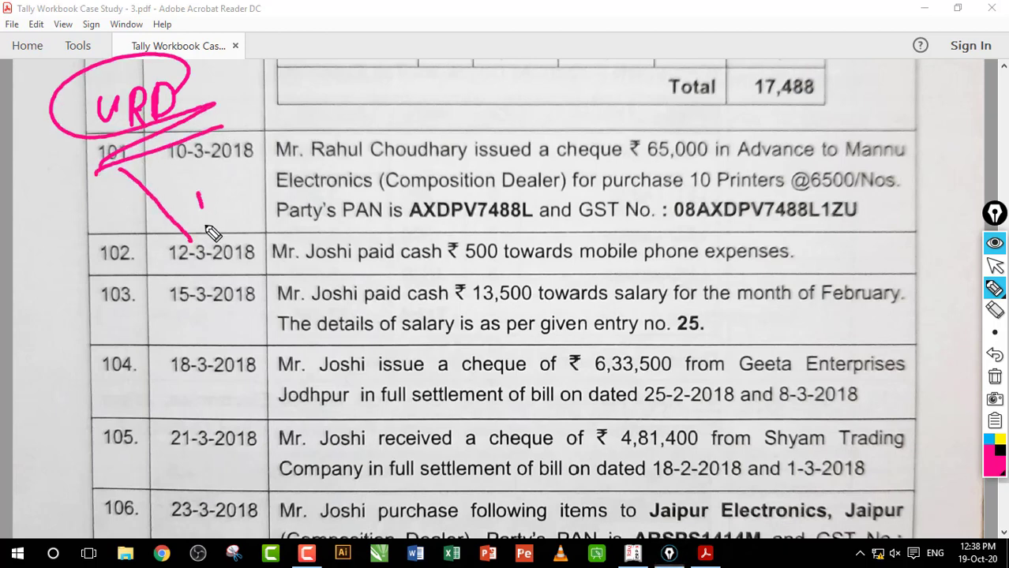
drag(200, 197, 205, 225)
mouse_move(234, 180)
mouse_down()
mouse_move(236, 261)
mouse_move(178, 181)
mouse_up()
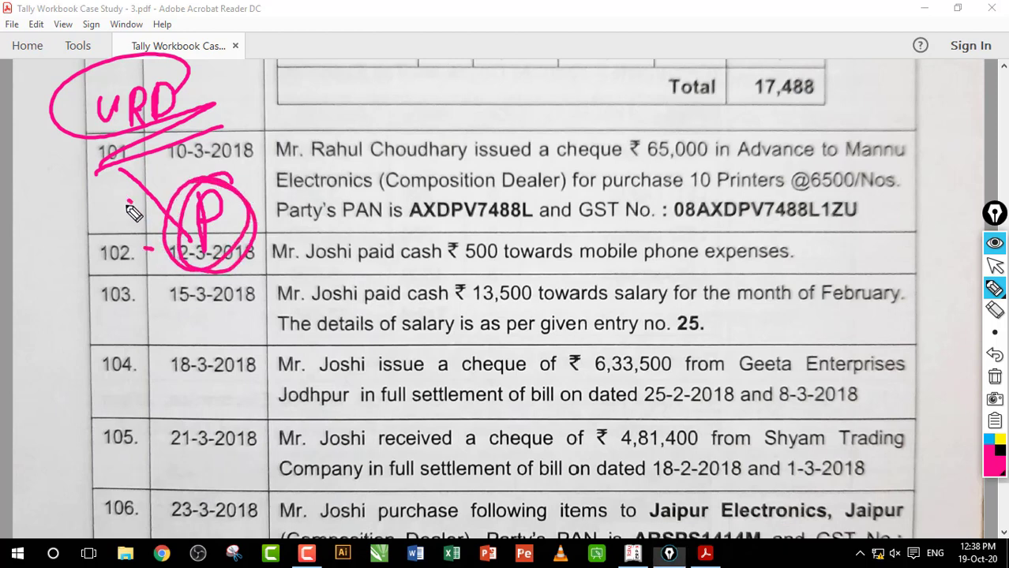
drag(128, 207, 95, 265)
drag(56, 207, 154, 251)
drag(245, 201, 332, 115)
mouse_move(340, 72)
mouse_down()
mouse_move(367, 101)
mouse_move(399, 84)
mouse_move(393, 93)
mouse_up()
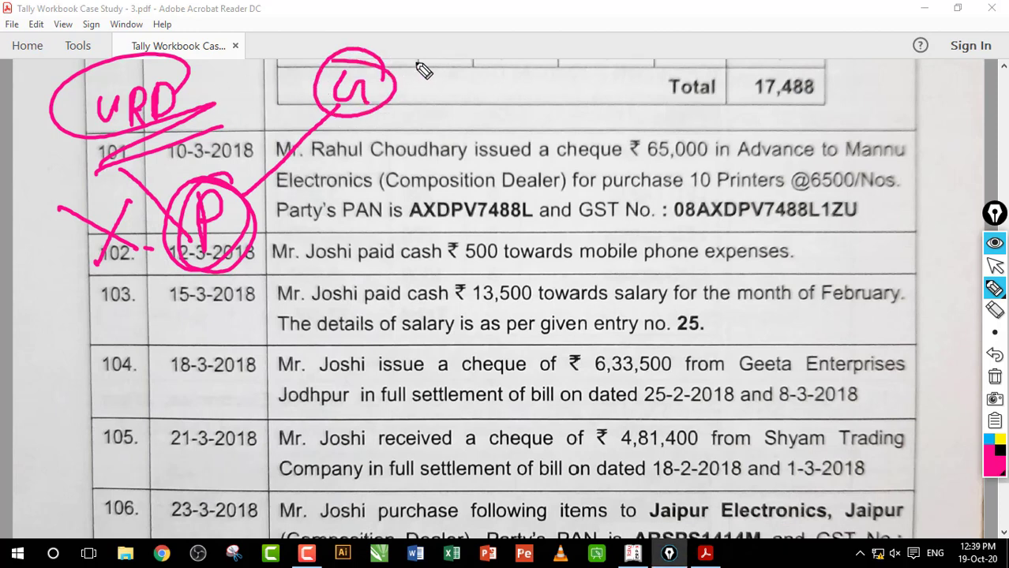
Handwrite a circled URP and a circled S over entry 101, and draw arrows between them in both directions.
mouse_move(565, 69)
mouse_down()
mouse_move(570, 79)
mouse_move(592, 69)
mouse_move(640, 106)
mouse_up()
mouse_move(639, 67)
mouse_down()
mouse_move(660, 86)
mouse_move(685, 87)
mouse_up()
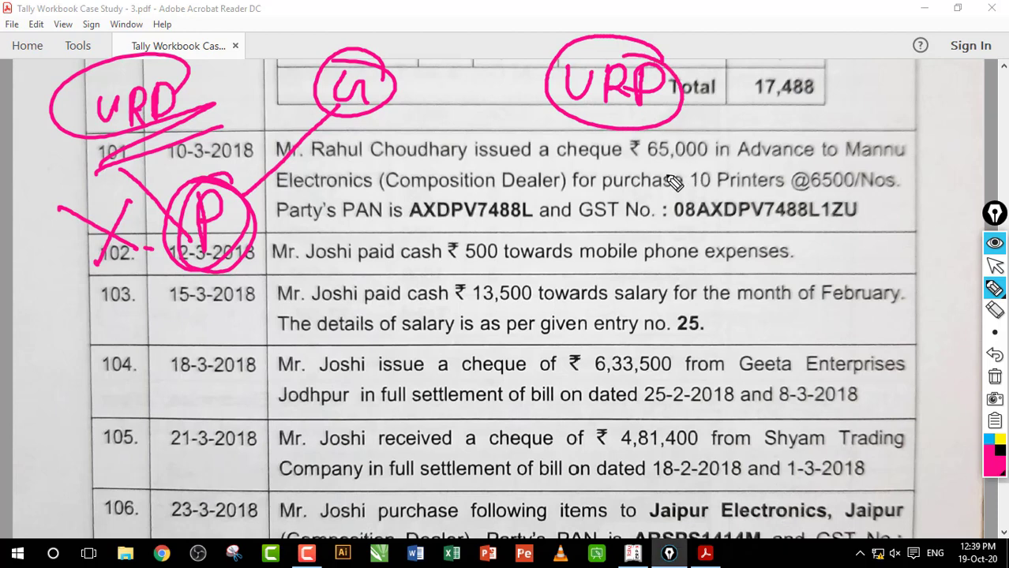
mouse_move(457, 193)
mouse_down()
mouse_move(552, 141)
mouse_move(553, 154)
mouse_up()
drag(499, 189, 462, 246)
mouse_move(450, 212)
mouse_down()
mouse_move(442, 190)
mouse_move(480, 263)
mouse_move(505, 253)
mouse_up()
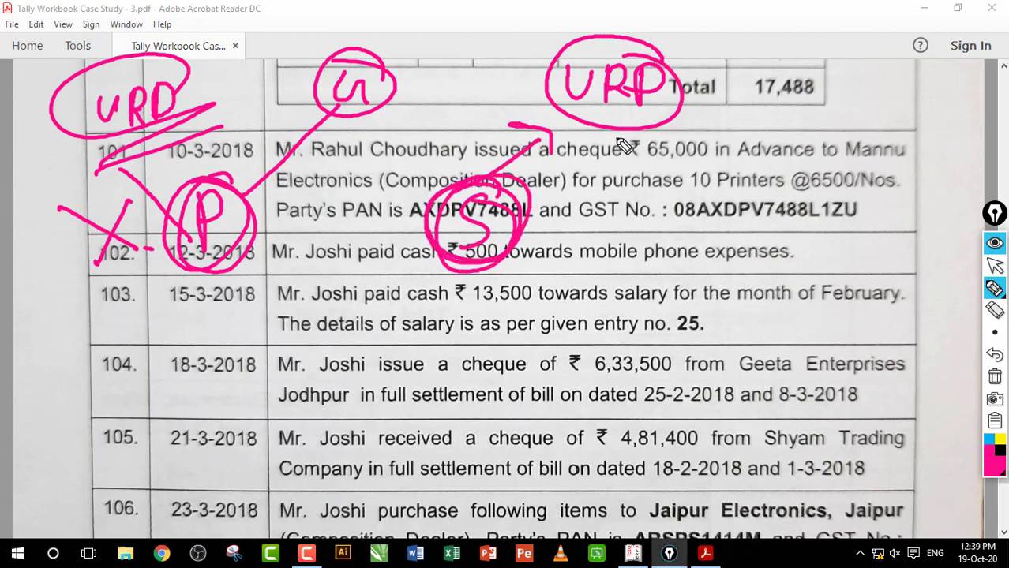
drag(628, 138, 557, 207)
drag(552, 169, 557, 207)
drag(556, 207, 588, 199)
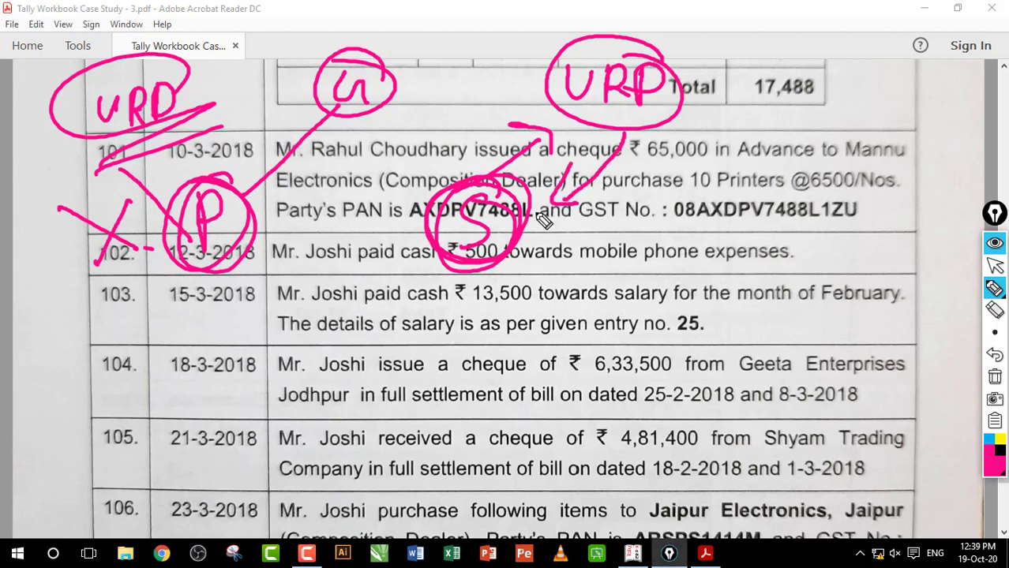
Handwrite a circled Jo over entries 102 and 103 with a small mark beneath it.
mouse_move(325, 257)
mouse_down()
mouse_move(362, 268)
mouse_move(328, 288)
mouse_up()
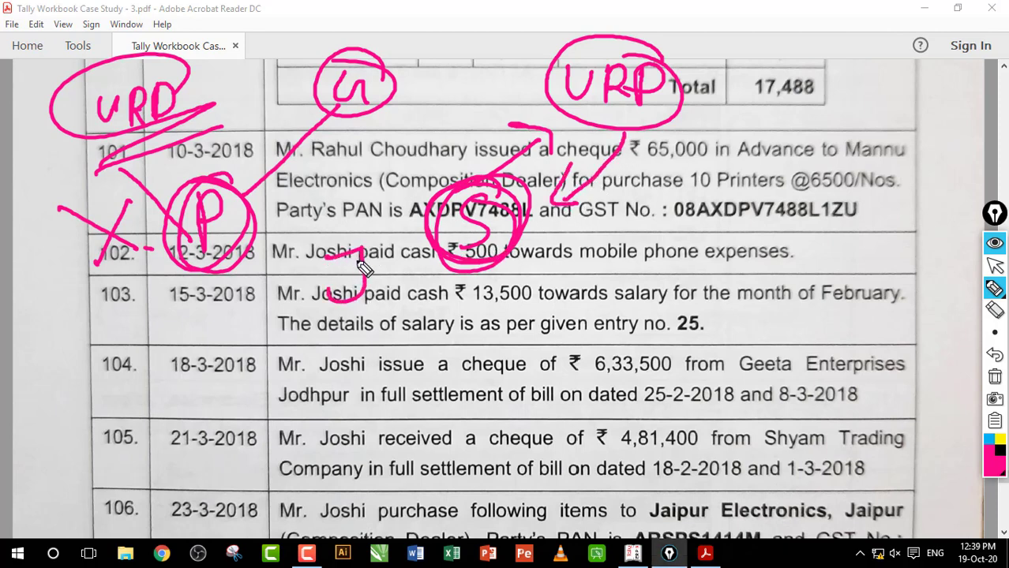
drag(377, 267, 395, 282)
mouse_move(371, 229)
mouse_down()
mouse_move(316, 308)
mouse_move(391, 241)
mouse_up()
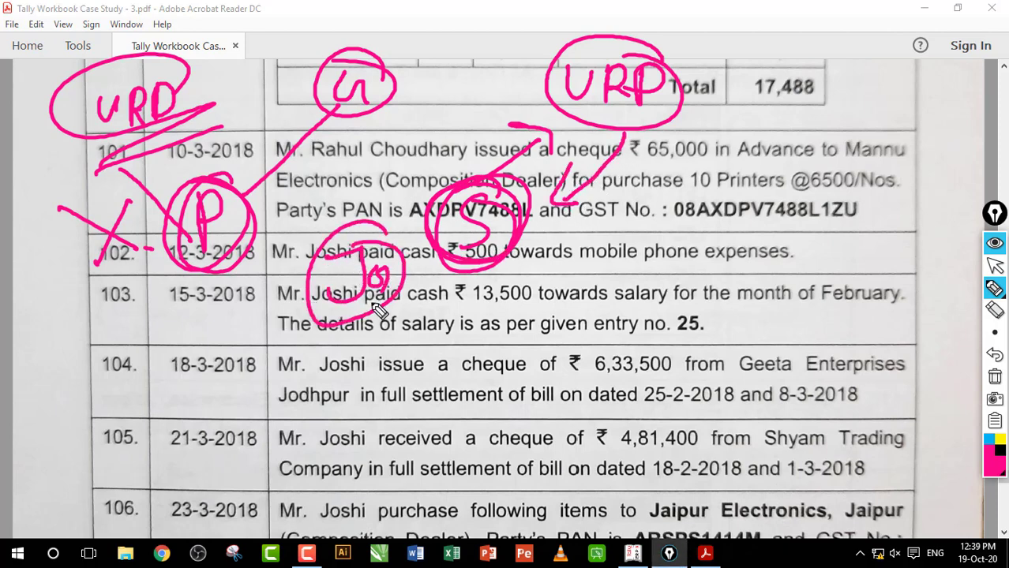
mouse_move(365, 330)
mouse_down()
mouse_move(371, 341)
mouse_move(351, 370)
mouse_move(371, 361)
mouse_up()
drag(333, 346, 355, 344)
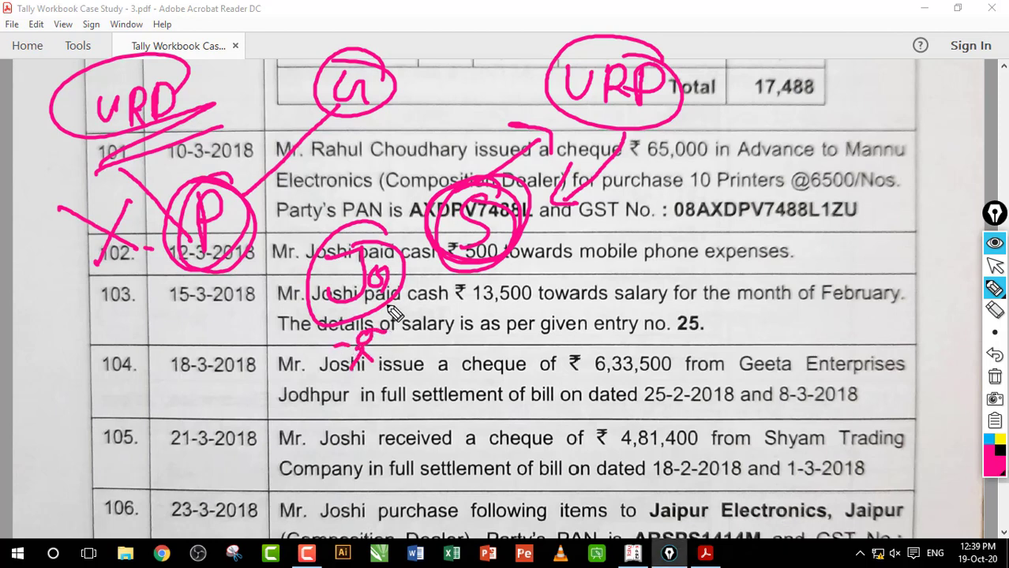
Draw linking lines from Jo to URD, G and URP, and cross out the URD connection.
drag(164, 132, 217, 207)
mouse_move(260, 247)
mouse_down()
mouse_move(323, 292)
mouse_move(358, 117)
mouse_up()
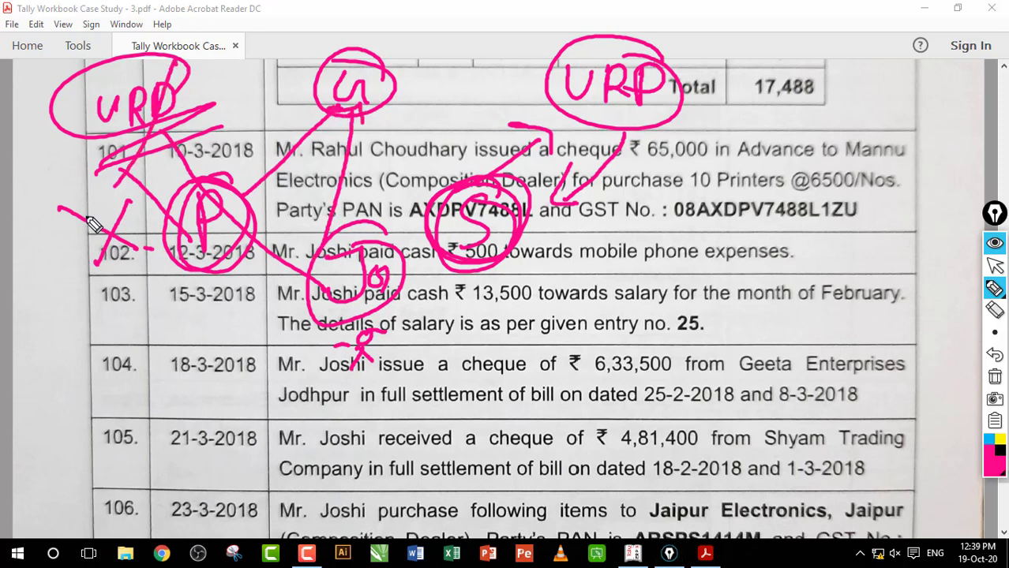
drag(118, 198, 57, 229)
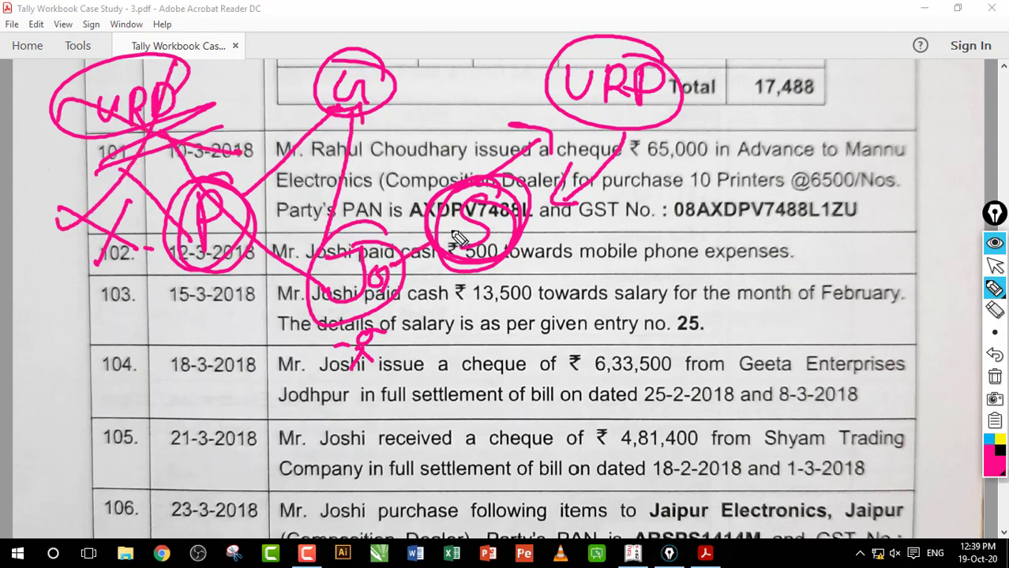
mouse_move(462, 232)
mouse_down()
mouse_move(596, 141)
mouse_move(589, 119)
mouse_move(624, 141)
mouse_move(641, 120)
mouse_move(414, 268)
mouse_move(439, 285)
mouse_up()
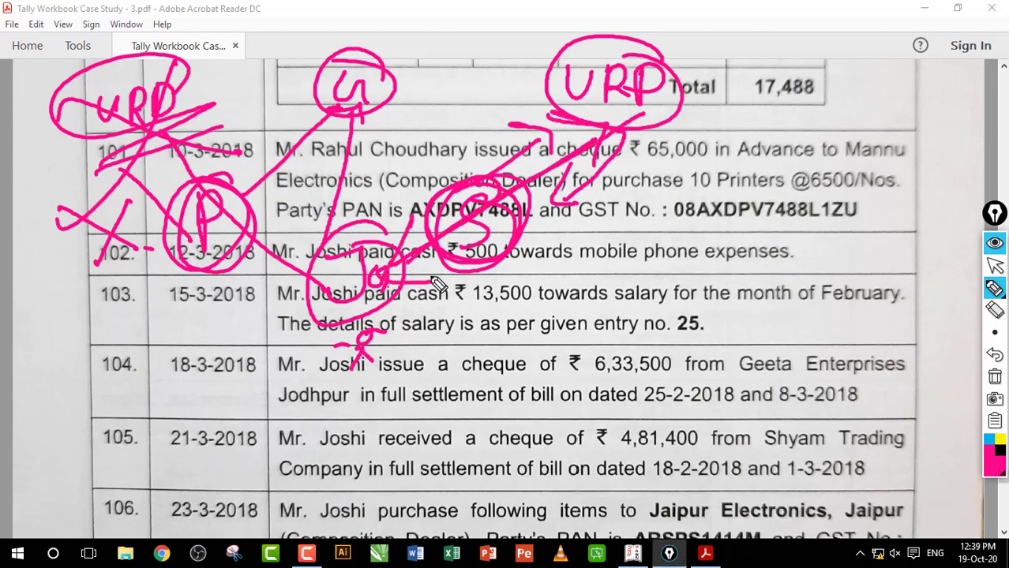
Clear the existing drawings, underline Composition Dealer in entry 101, and handwrite a circled Com DD above the entry's date.
click(994, 377)
drag(410, 191, 540, 189)
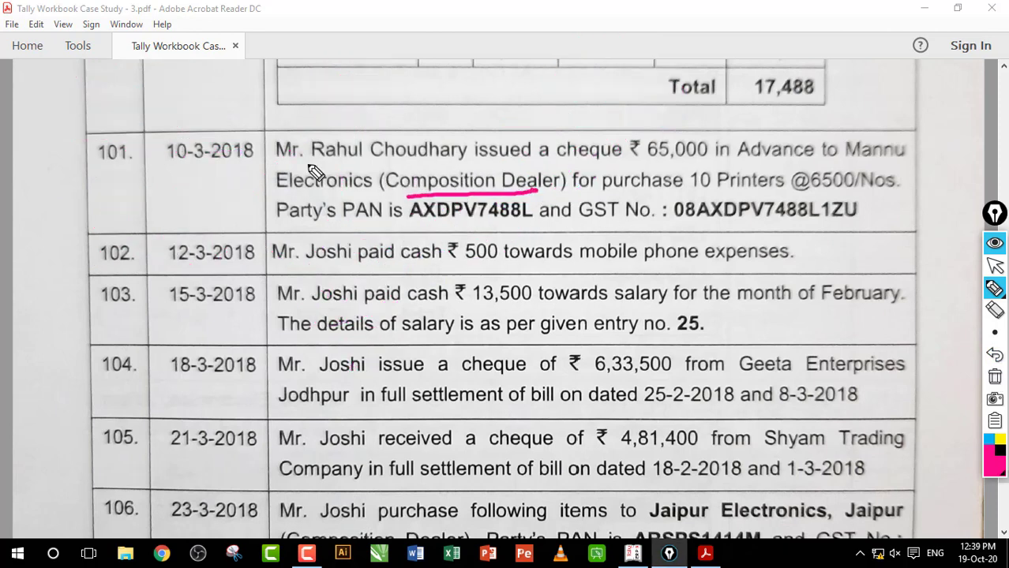
mouse_move(180, 100)
mouse_down()
mouse_move(182, 128)
mouse_move(229, 101)
mouse_move(266, 97)
mouse_move(264, 68)
mouse_move(293, 94)
mouse_move(269, 163)
mouse_up()
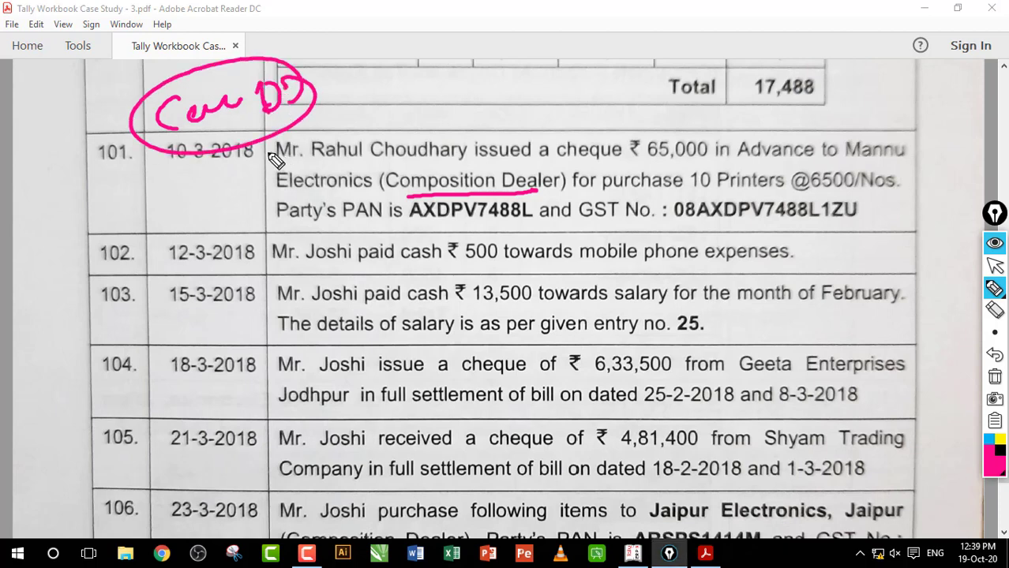
Handwrite a circled Jo and a circled P over entry 102, and draw arrows from Com DD and Jo around the P.
mouse_move(357, 233)
mouse_down()
mouse_move(374, 260)
mouse_move(462, 251)
mouse_move(418, 197)
mouse_up()
mouse_move(215, 162)
mouse_down()
mouse_move(277, 213)
mouse_move(267, 210)
mouse_move(287, 267)
mouse_up()
mouse_move(281, 230)
mouse_down()
mouse_move(303, 237)
mouse_move(304, 284)
mouse_move(259, 260)
mouse_move(257, 223)
mouse_move(297, 221)
mouse_up()
mouse_move(333, 251)
mouse_down()
mouse_move(338, 267)
mouse_move(203, 230)
mouse_move(212, 186)
mouse_up()
drag(155, 202, 239, 223)
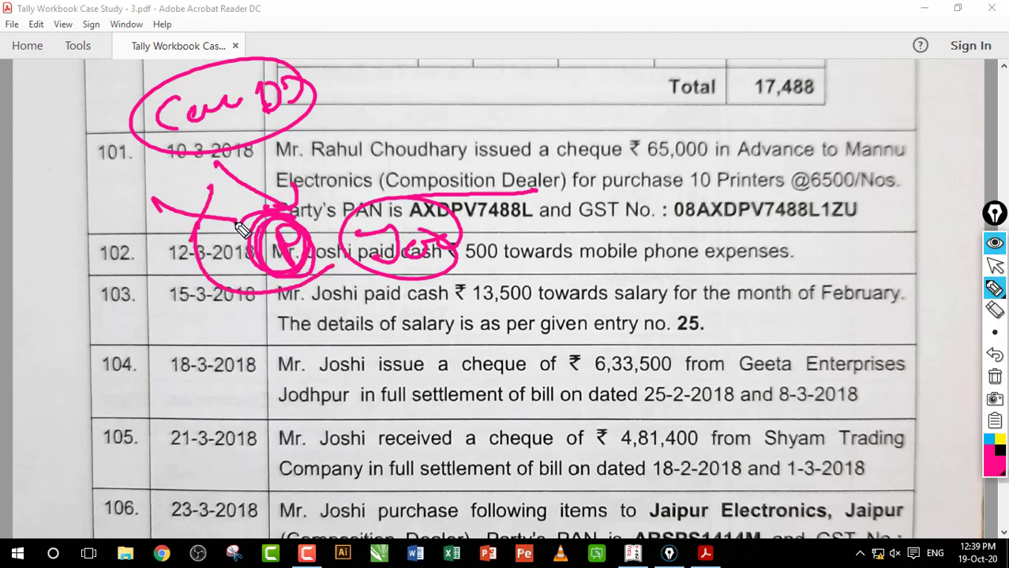
Scribble and cross out a circled mark above entry 101, shade the spot beside P, and retrace the arrow from Com DD.
mouse_move(465, 72)
mouse_down()
mouse_move(499, 87)
mouse_move(417, 124)
mouse_move(513, 117)
mouse_move(436, 86)
mouse_move(490, 63)
mouse_move(450, 119)
mouse_move(466, 138)
mouse_up()
mouse_move(228, 207)
mouse_down()
mouse_move(190, 229)
mouse_move(214, 207)
mouse_move(207, 225)
mouse_up()
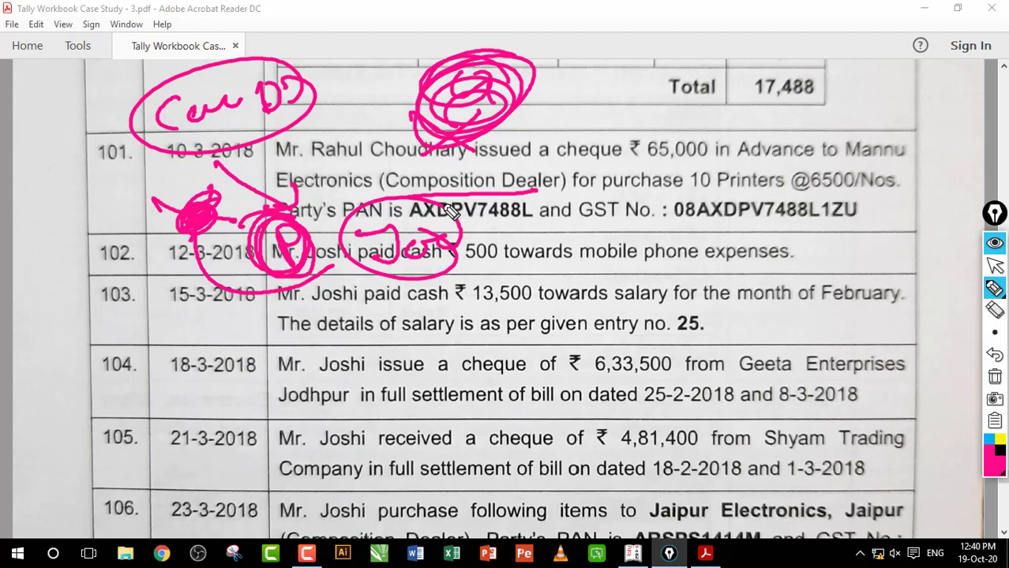
drag(217, 165, 277, 204)
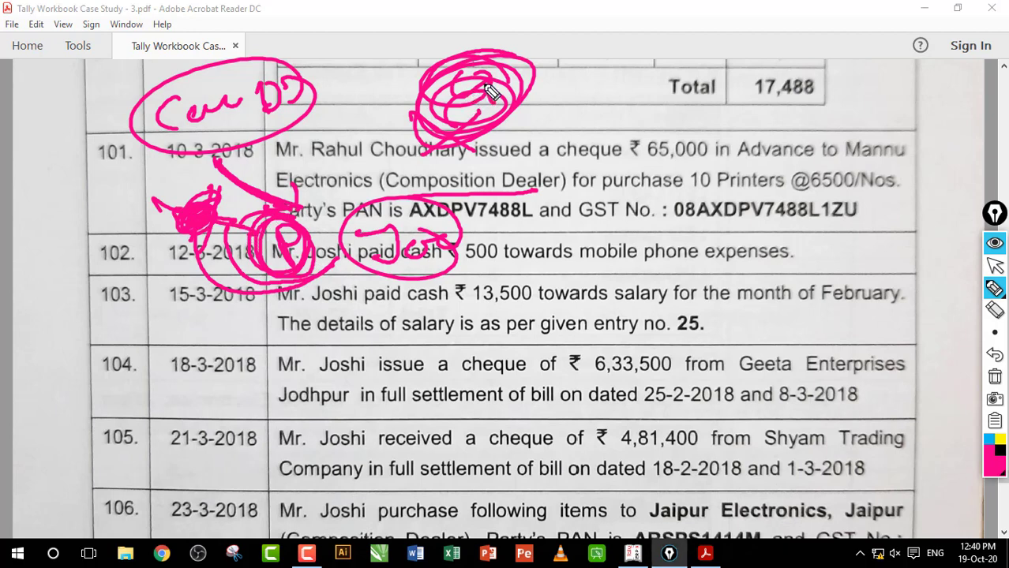
mouse_move(490, 91)
mouse_down()
mouse_move(456, 120)
mouse_move(429, 76)
mouse_move(535, 125)
mouse_up()
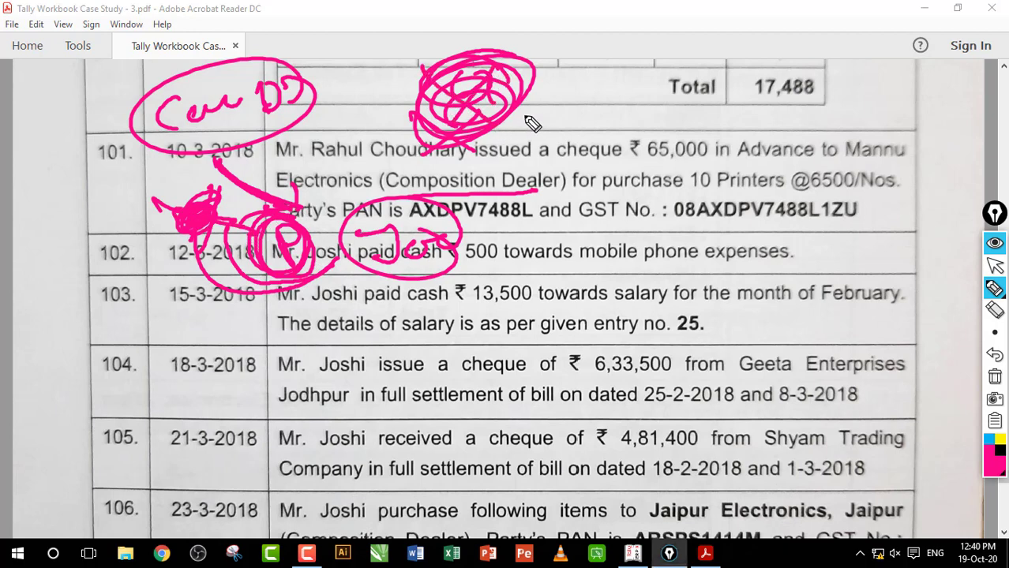
Draw a dividing line through entries 101 to 103, add a circled Com and a circled S, and link them with arrows both ways.
drag(593, 37, 540, 324)
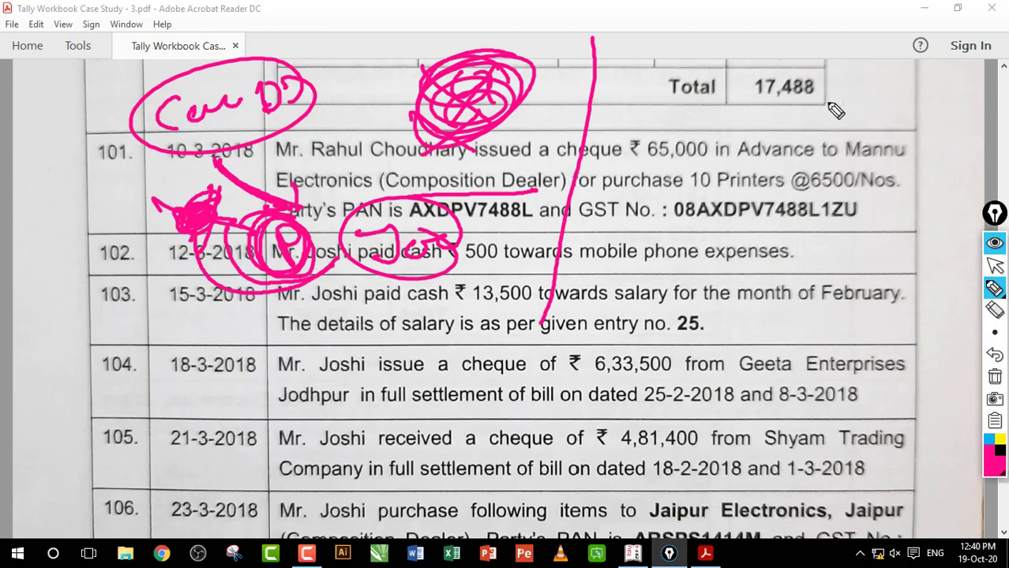
mouse_move(844, 91)
mouse_down()
mouse_move(851, 118)
mouse_move(916, 96)
mouse_move(759, 103)
mouse_up()
mouse_move(807, 154)
mouse_down()
mouse_move(793, 194)
mouse_move(730, 217)
mouse_move(778, 161)
mouse_up()
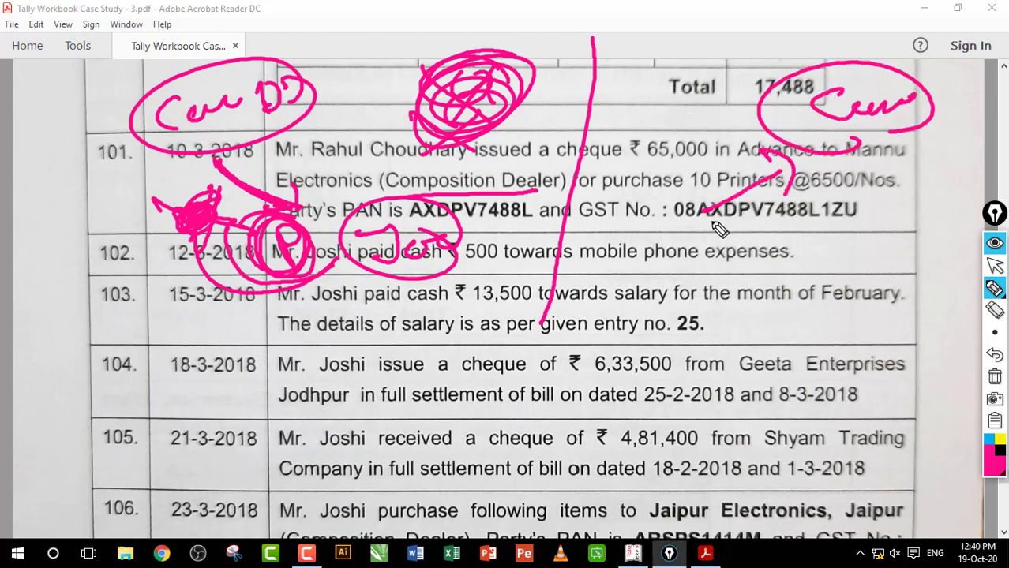
mouse_move(679, 233)
mouse_down()
mouse_move(652, 261)
mouse_move(693, 225)
mouse_up()
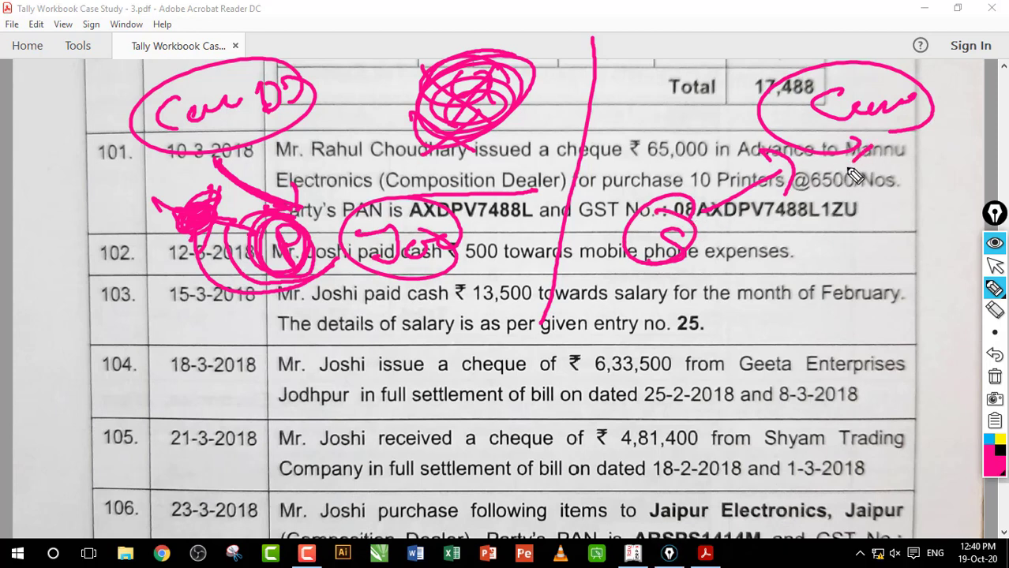
mouse_move(864, 146)
mouse_down()
mouse_move(702, 259)
mouse_move(728, 263)
mouse_up()
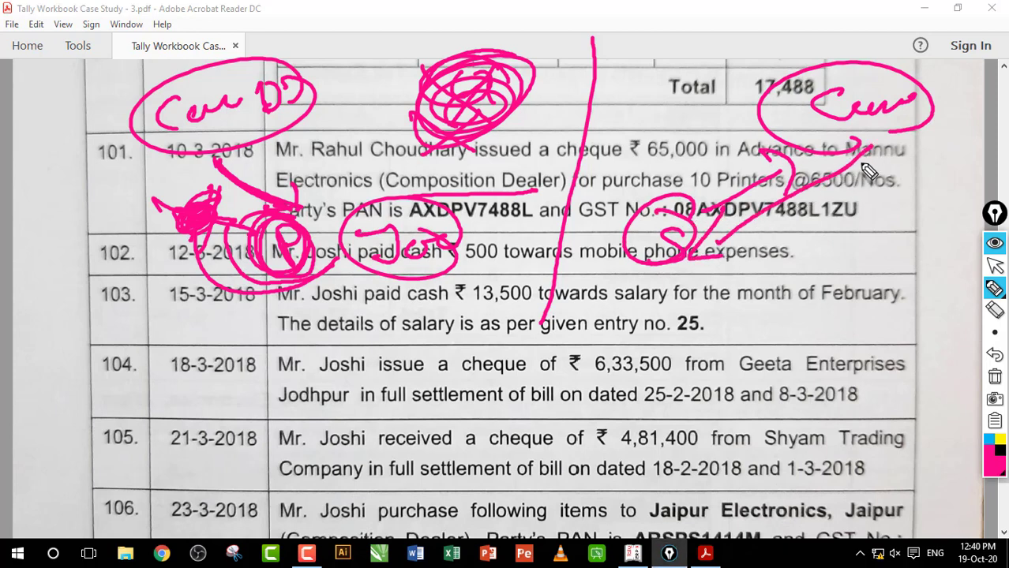
drag(869, 164, 724, 251)
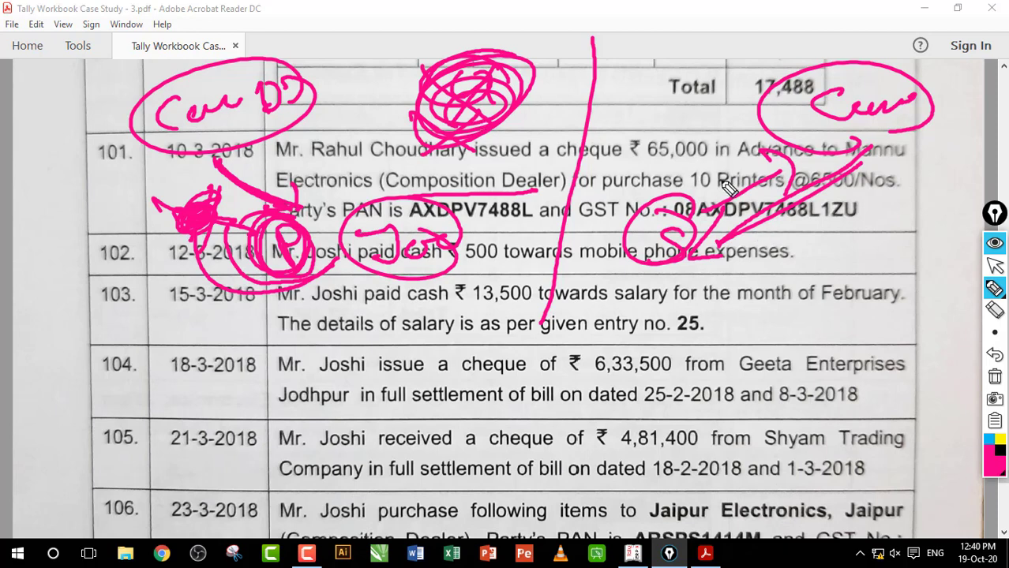
Clear the drawings, underline Composition in entry 101, and draw two crosses over the lines after it.
click(994, 377)
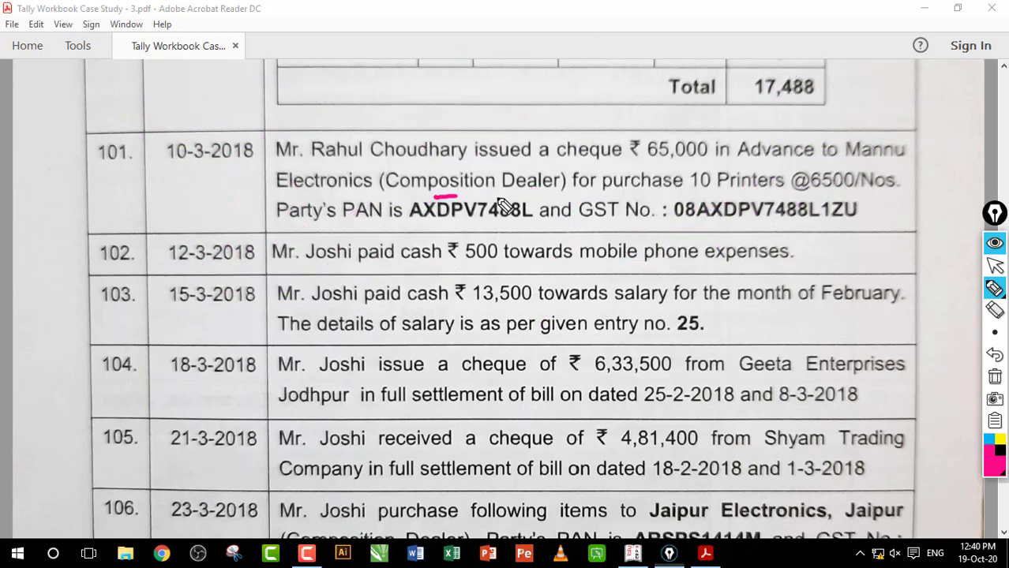
drag(432, 189, 500, 192)
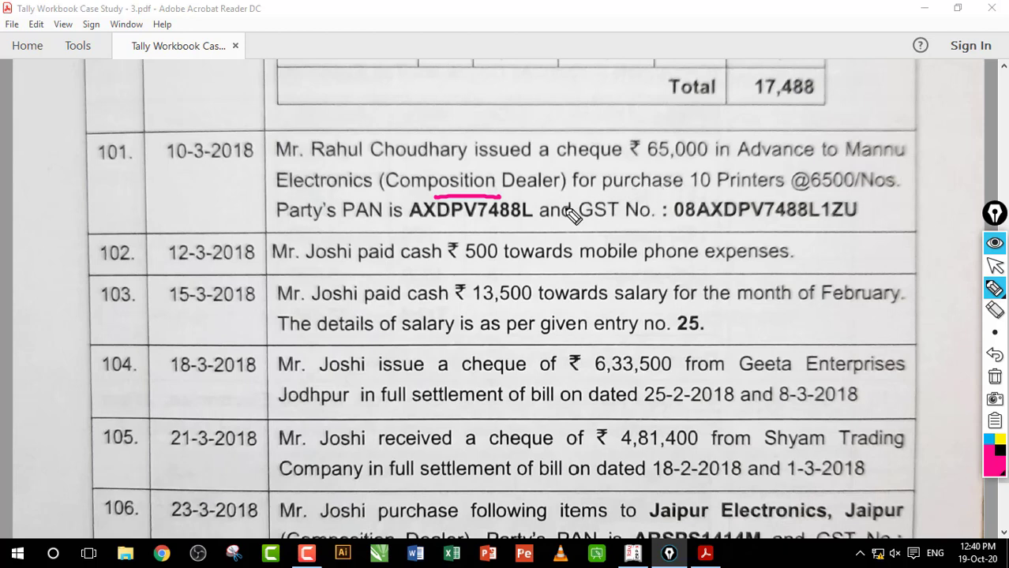
drag(598, 179, 544, 235)
drag(543, 187, 601, 221)
drag(692, 166, 641, 224)
drag(634, 168, 703, 230)
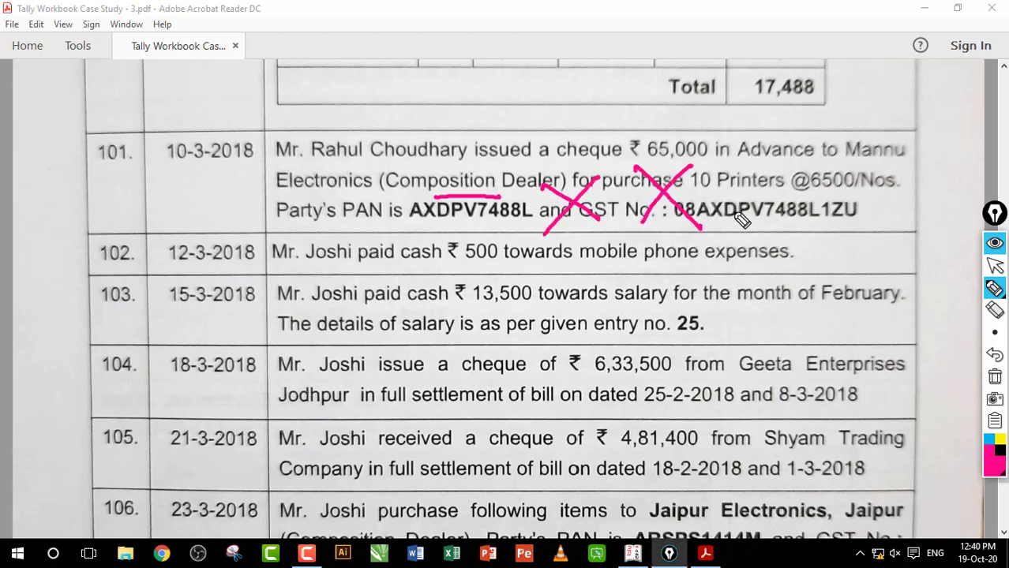
click(994, 377)
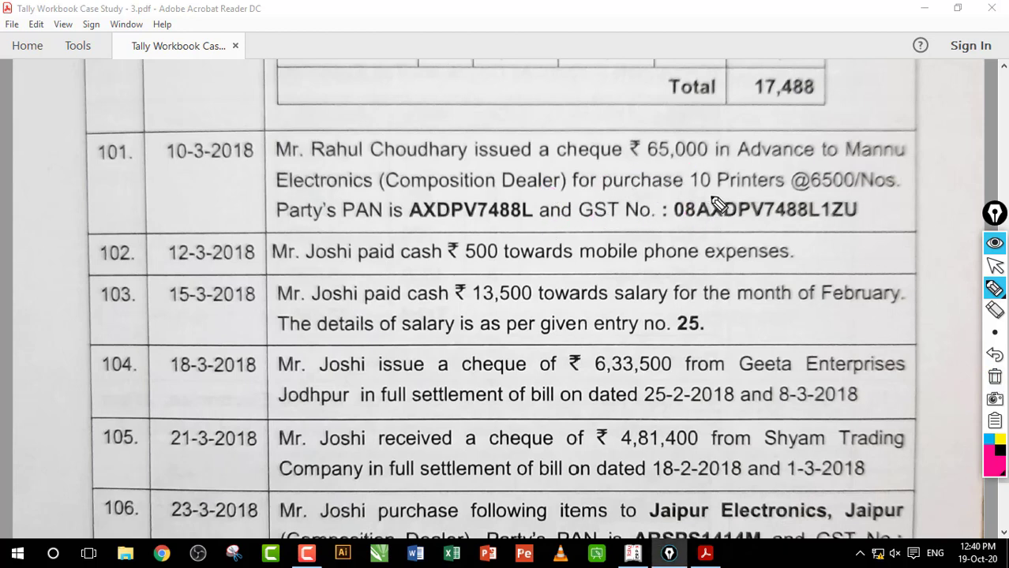
drag(697, 196, 842, 187)
mouse_move(646, 162)
mouse_down()
mouse_move(732, 155)
mouse_move(677, 177)
mouse_move(594, 171)
mouse_up()
mouse_move(419, 189)
mouse_down()
mouse_move(552, 158)
mouse_move(592, 162)
mouse_up()
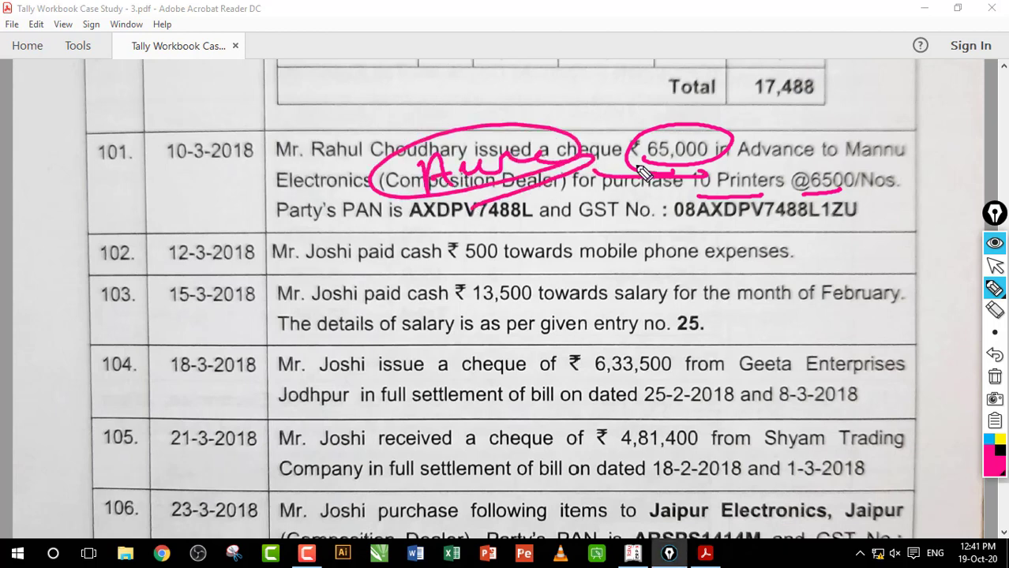
drag(848, 107, 871, 236)
drag(922, 148, 1003, 162)
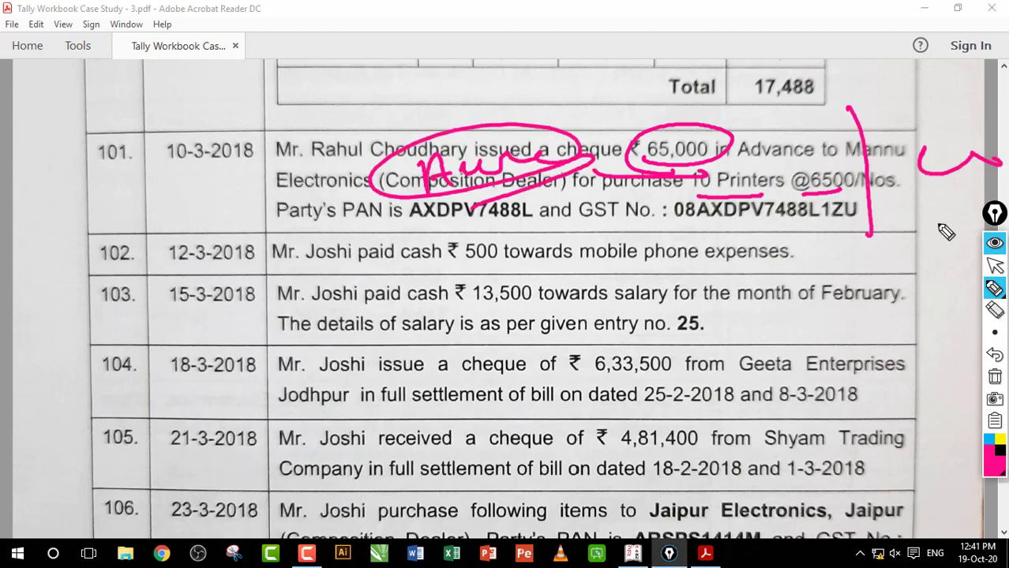
Clear all drawings from the page and return from the pen to the normal pointer.
click(995, 376)
click(995, 266)
click(771, 210)
click(772, 209)
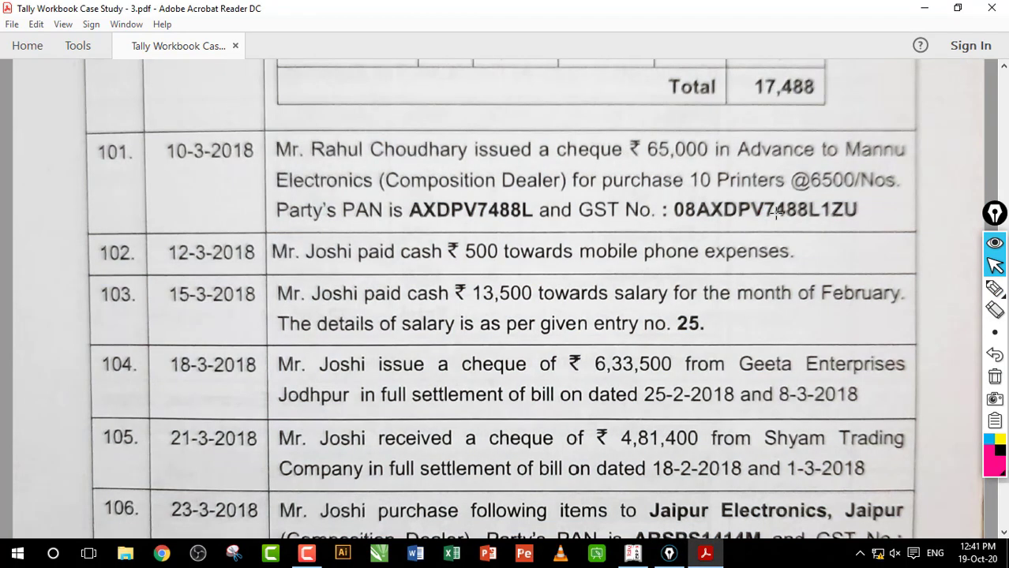
Switch to Tally.ERP 9, start a Payment voucher, and check entry 101 in the workbook PDF before returning to the voucher.
click(632, 553)
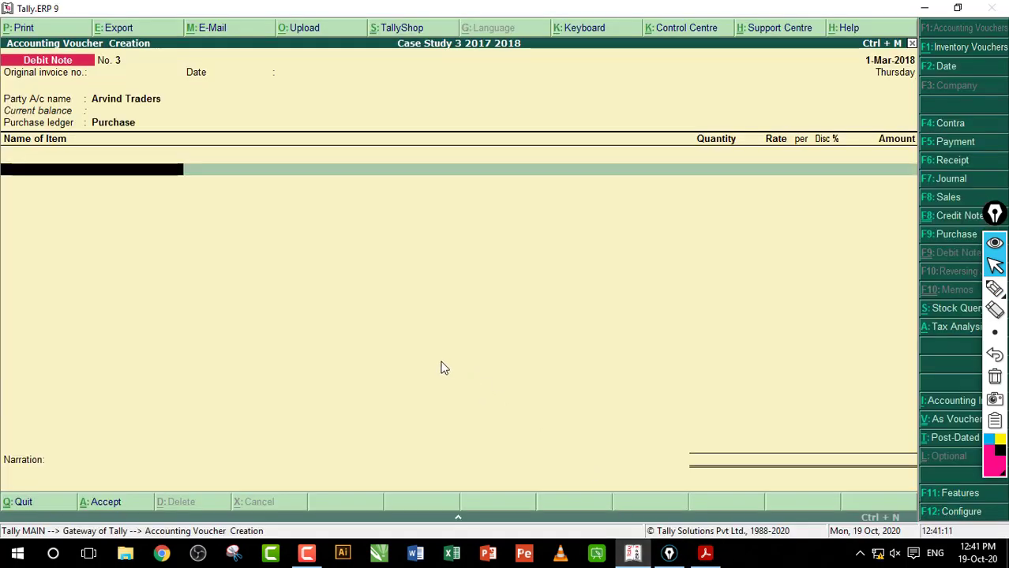
key(F5)
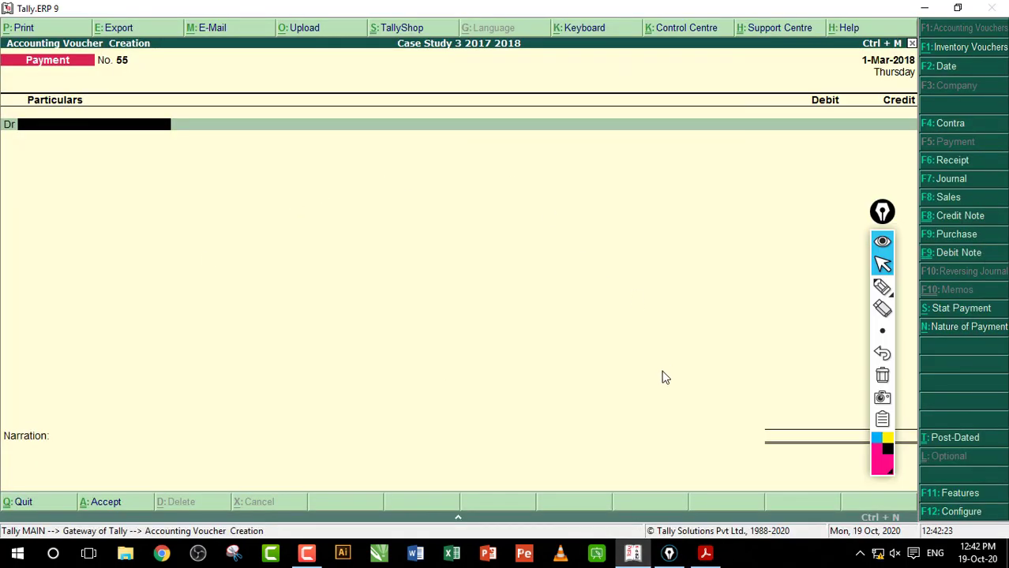
click(706, 553)
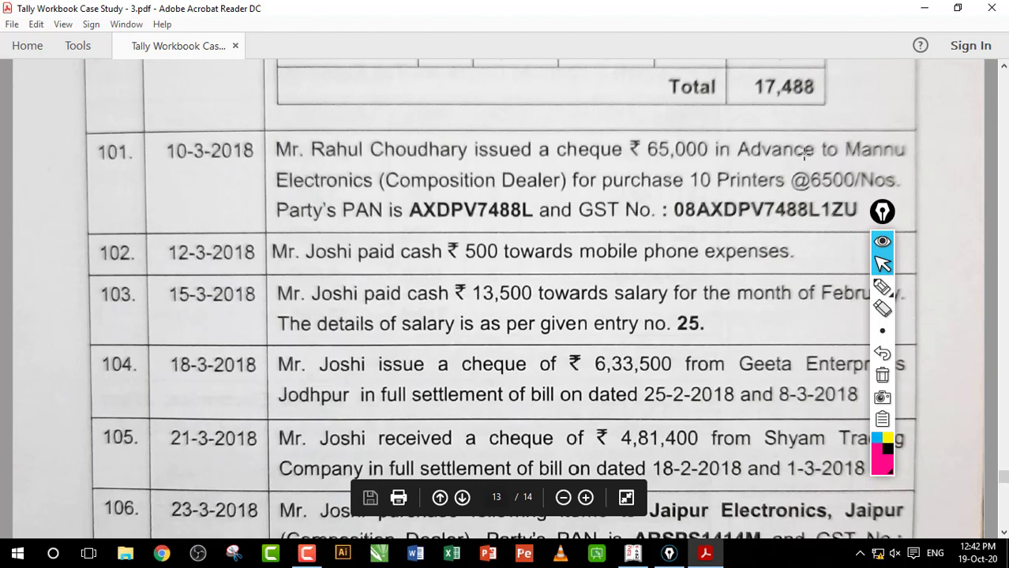
click(634, 553)
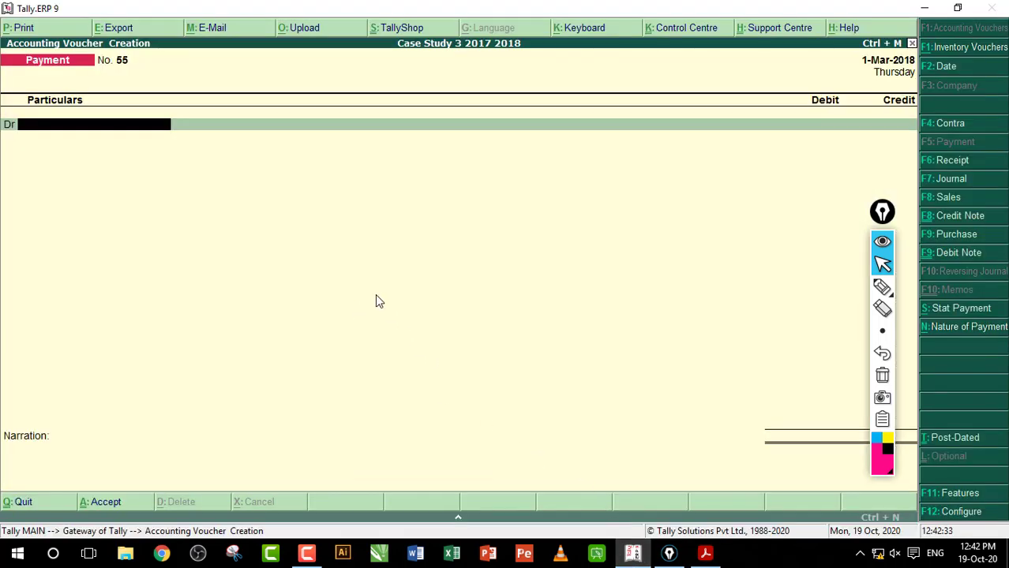
Create a ledger named Mannu Electronics from the voucher and group it under Sundry Creditors.
key(alt+c)
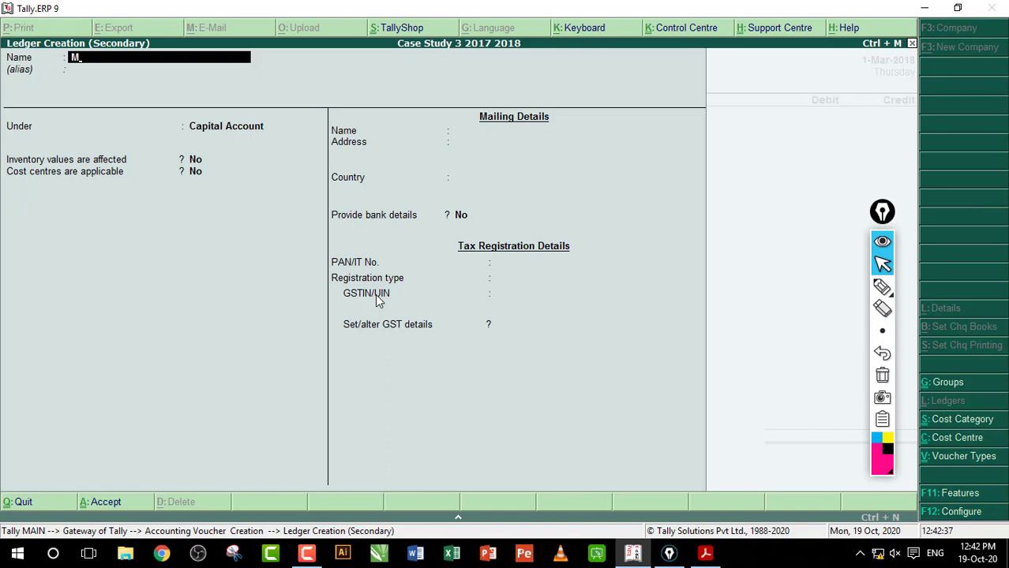
text(Mannu Electronics)
key(Return)
key(Return)
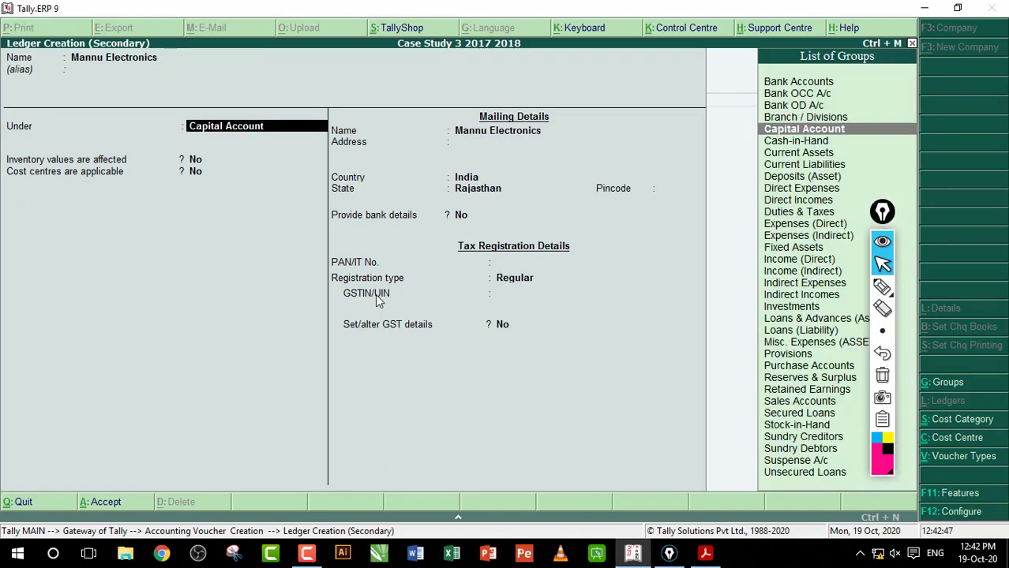
text(Su)
key(Down)
key(Down)
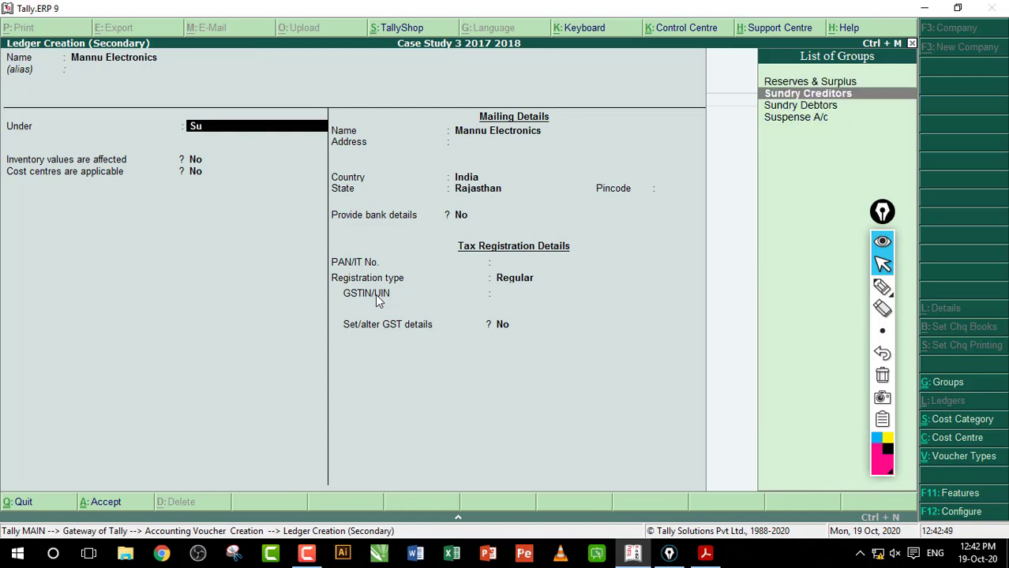
key(Up)
key(Return)
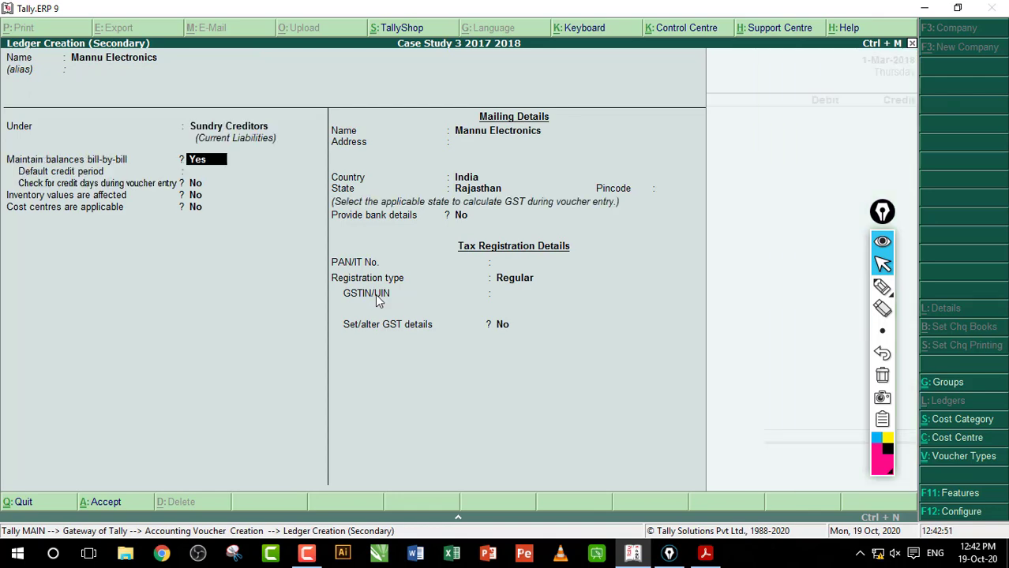
Keep bill-by-bill balances enabled and the India and Rajasthan mailing defaults, leaving the pincode, bank details and PAN unfilled.
key(Return)
key(Return)
key(Return)
key(Return)
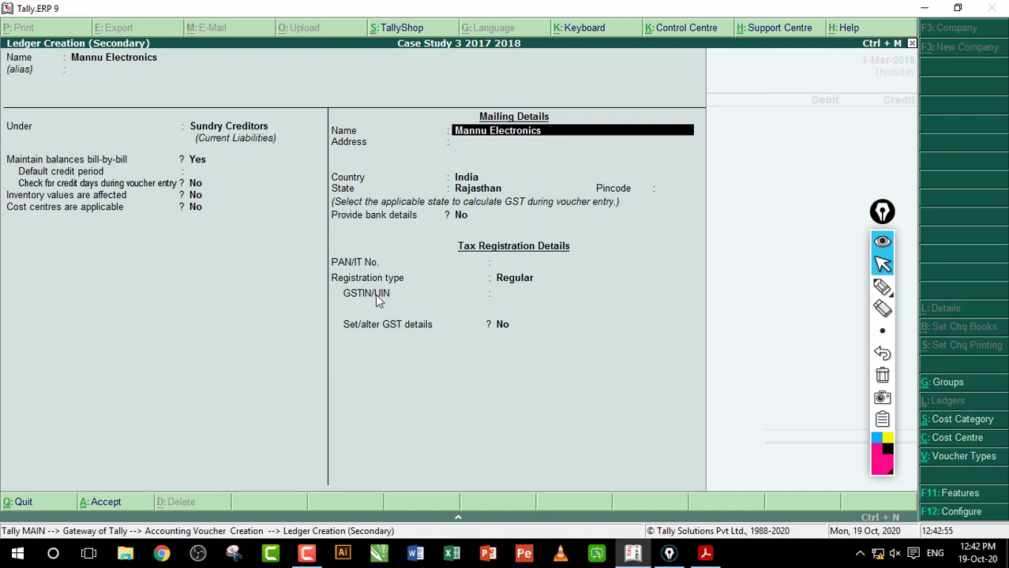
key(Return)
key(Return)
key(Return)
key(Return)
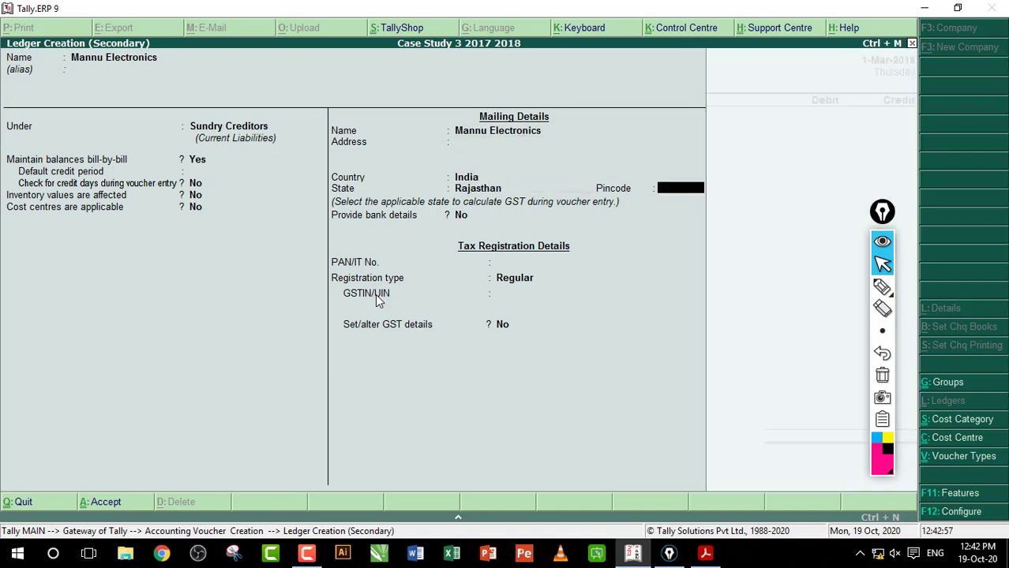
key(Return)
key(Return)
key(Return)
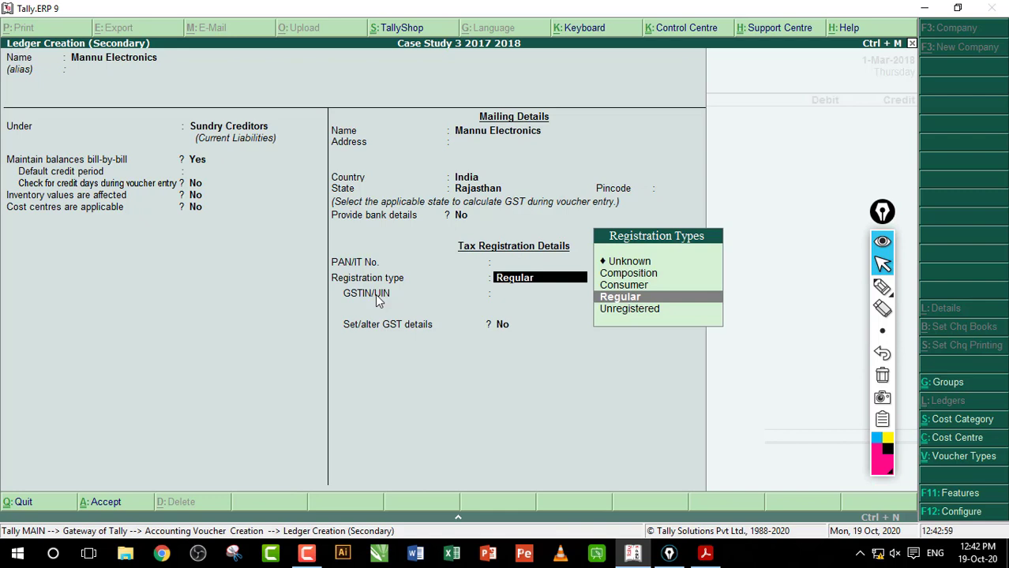
Set the ledger's registration type to Composition with the GSTIN blank, and back out of the final acceptance.
key(Up)
key(Up)
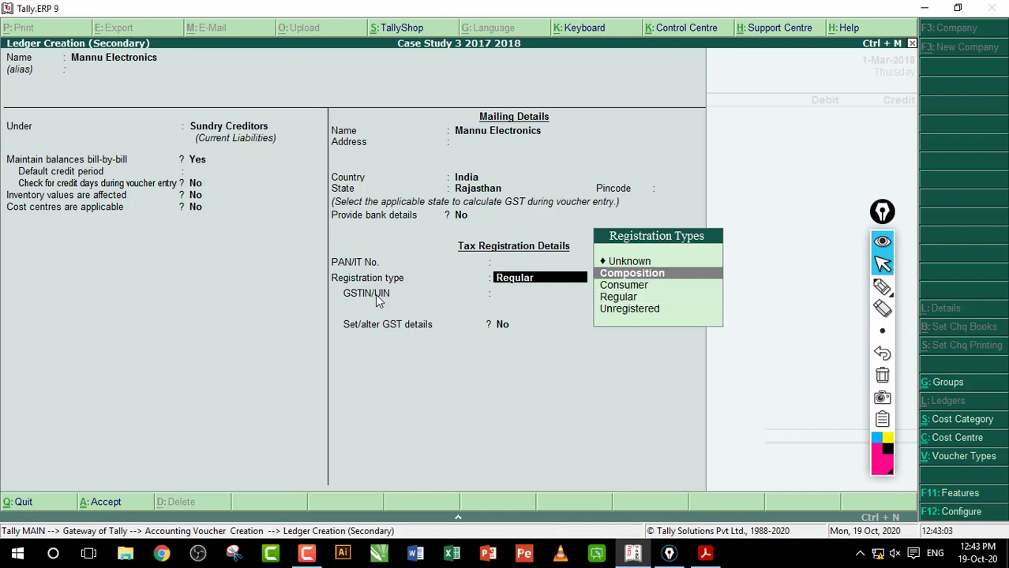
key(Return)
key(Return)
key(Return)
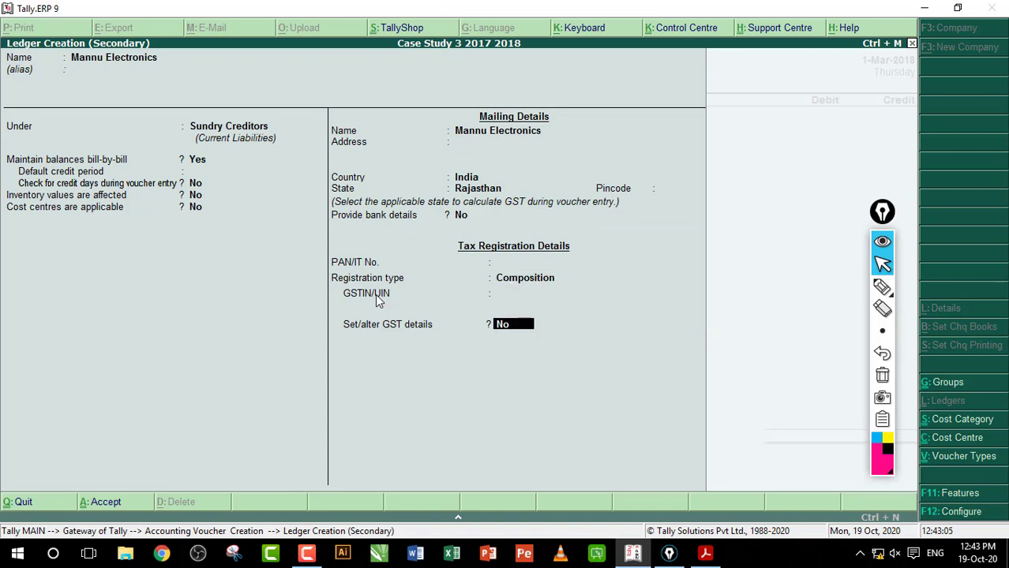
key(Return)
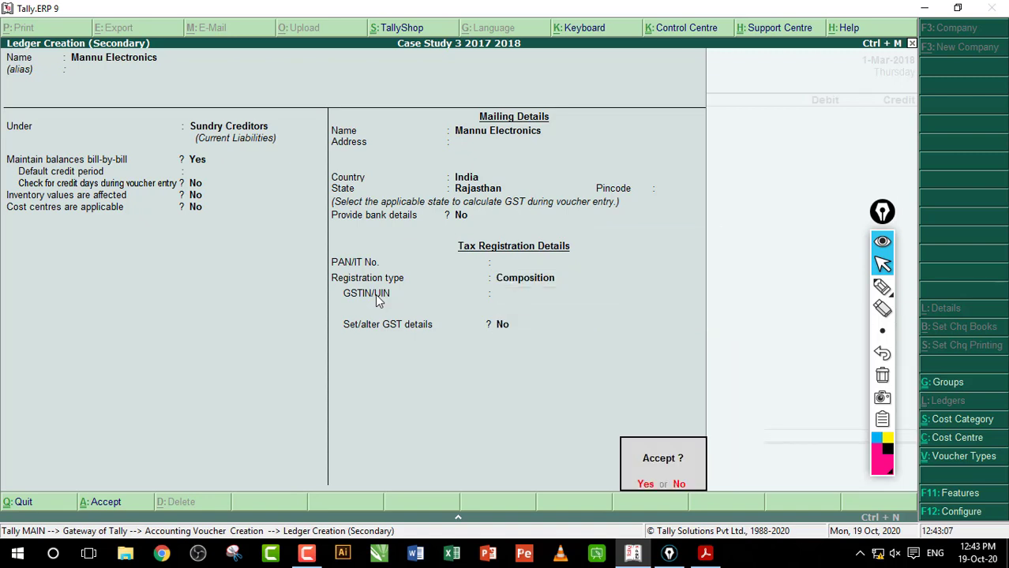
key(Escape)
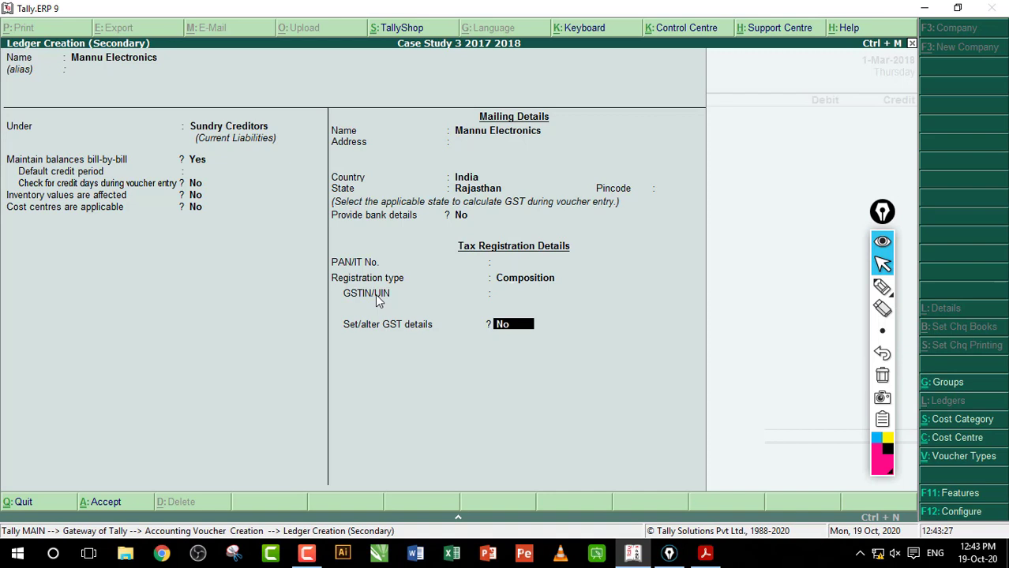
Open the additional GST details, keep Composition with the default No options and blank party type and GSTIN, and save the Mannu Electronics ledger.
key(Return)
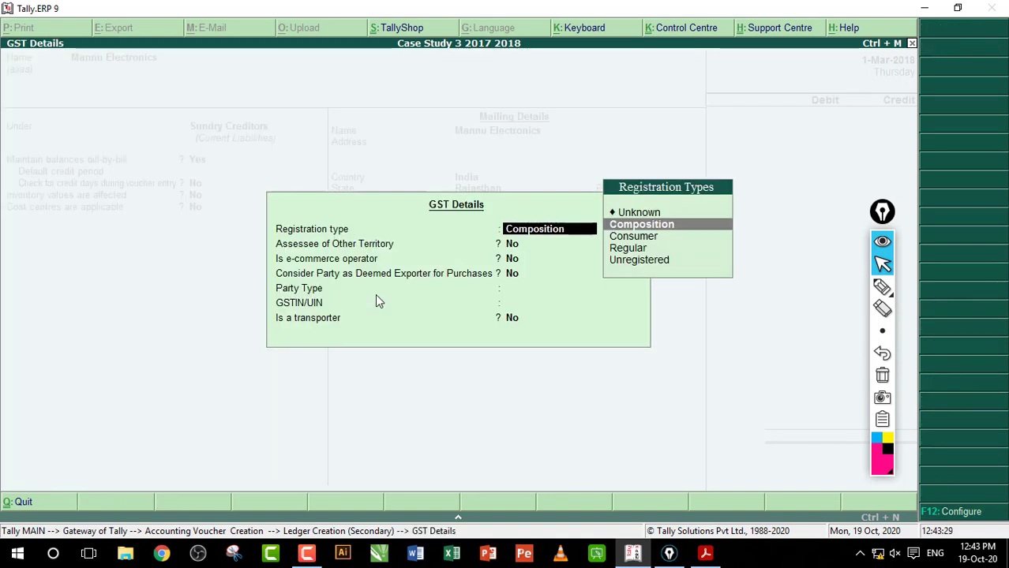
key(Return)
key(Return)
key(Return)
key(Return)
key(Return)
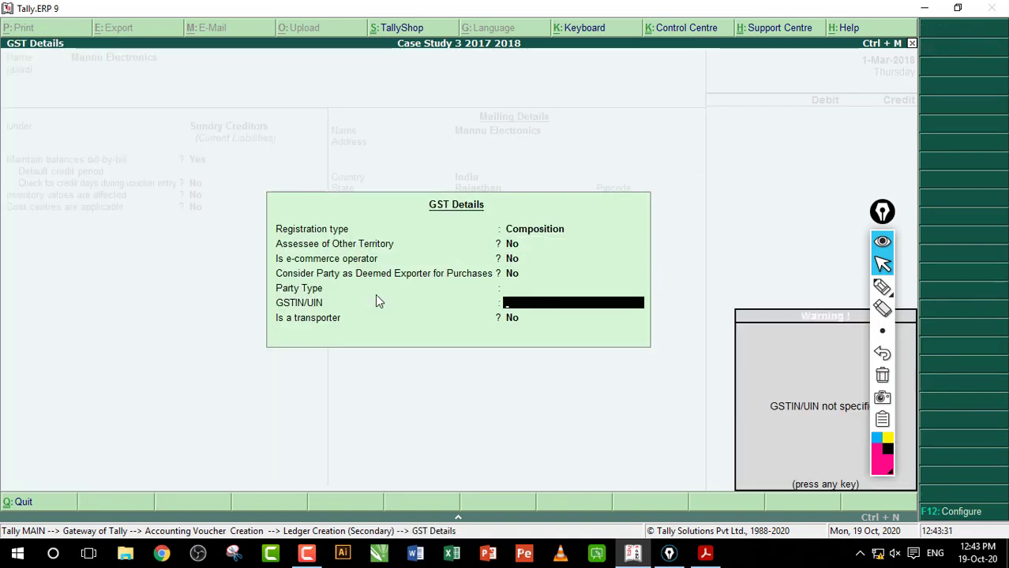
key(Return)
key(Return)
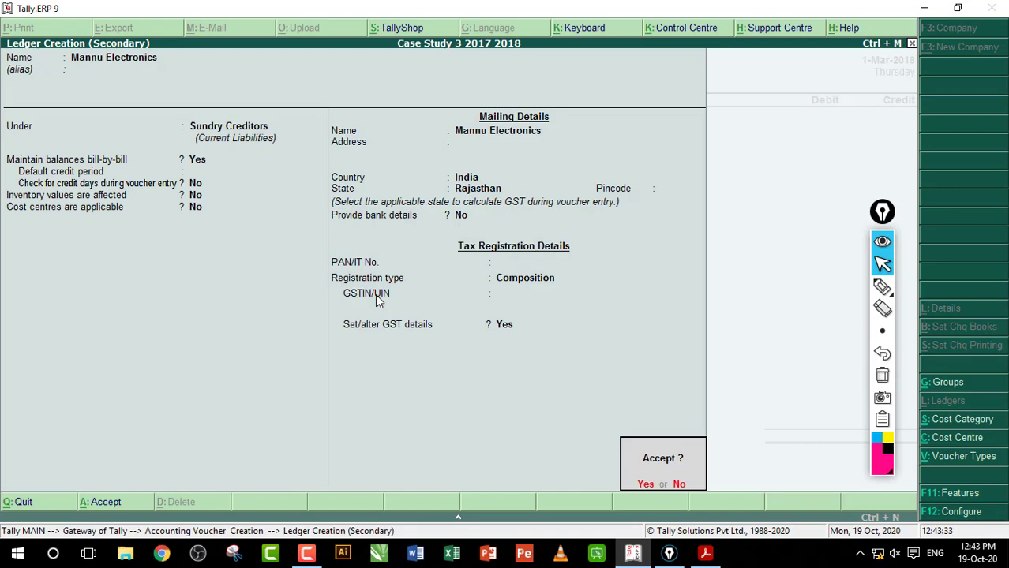
key(Return)
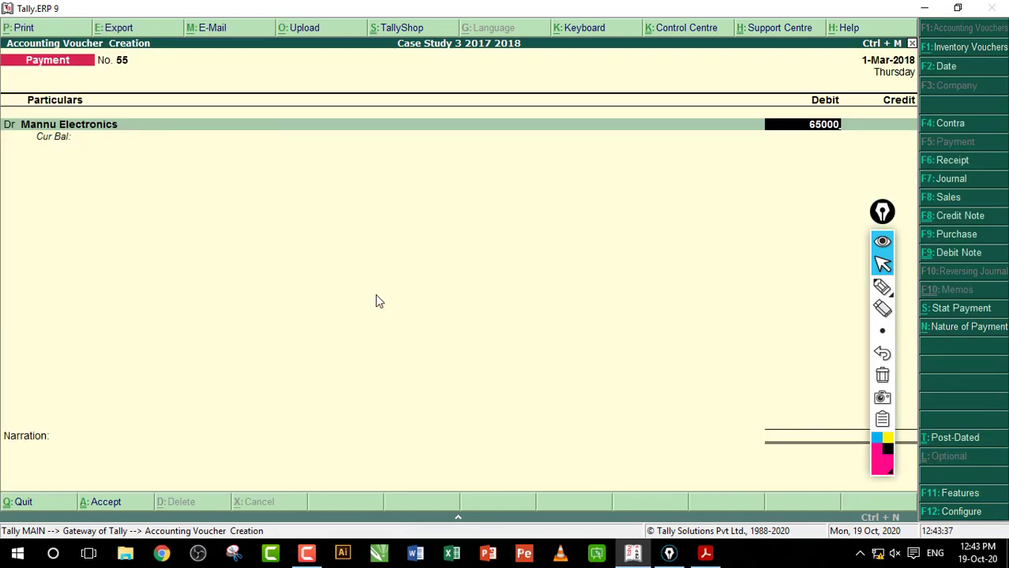
Debit Mannu Electronics with 65,000 in the payment voucher and book the amount as On Account.
key(Return)
key(Return)
key(Return)
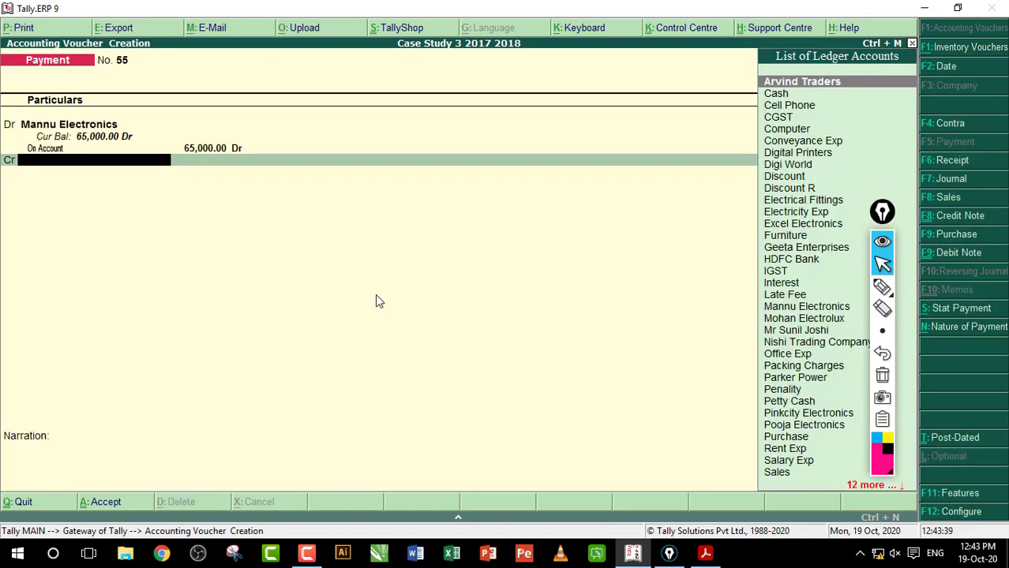
Credit HDFC Bank with 65,000 and save the payment voucher with the default bank details and no narration.
text(Hdf)
key(Return)
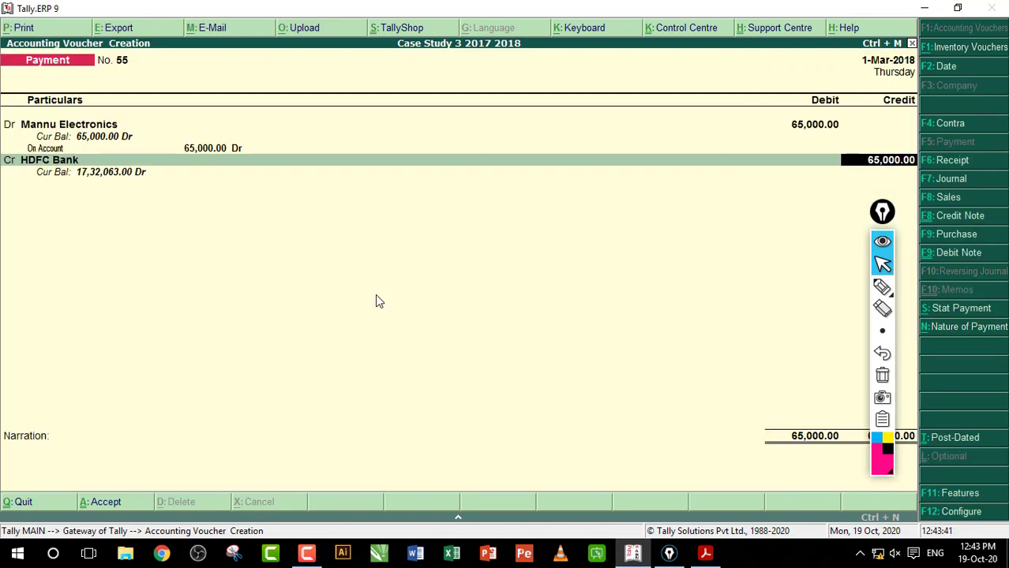
key(Return)
key(Return)
key(Return)
key(Return)
key(Return)
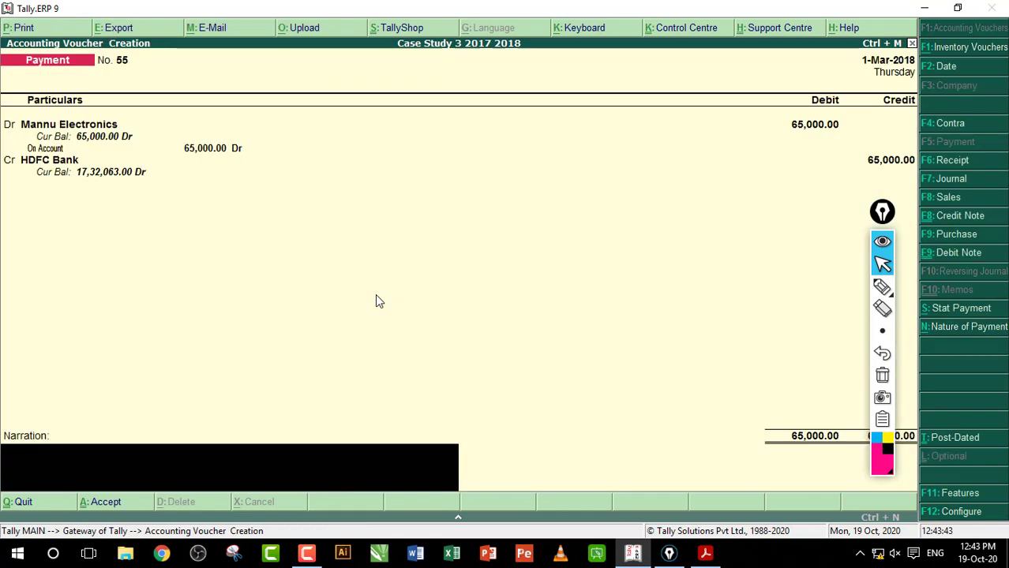
key(Return)
key(y)
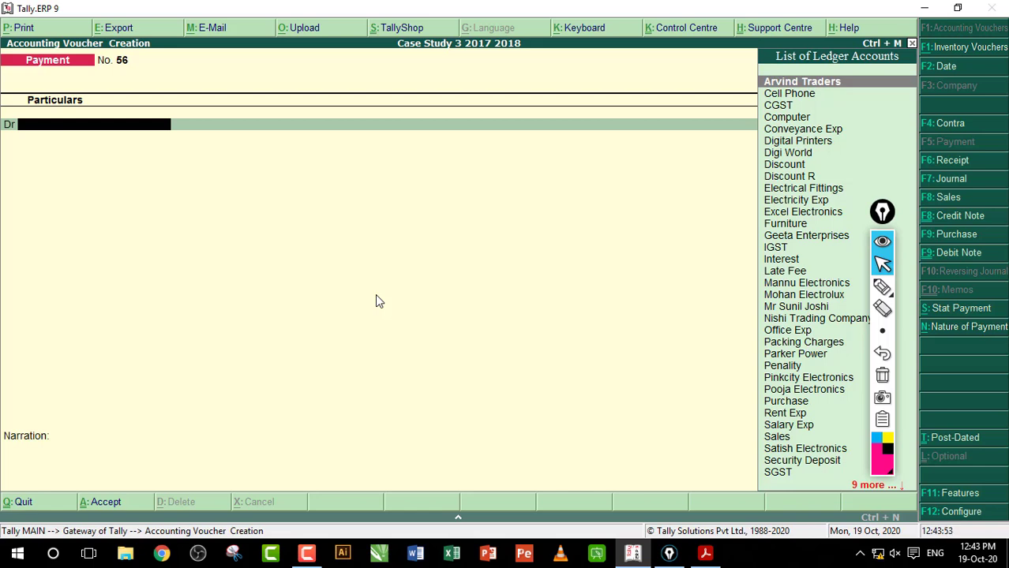
Reopen the payment voucher screen, read entry 102 in the workbook PDF, and switch back to Tally.ERP 9.
key(Escape)
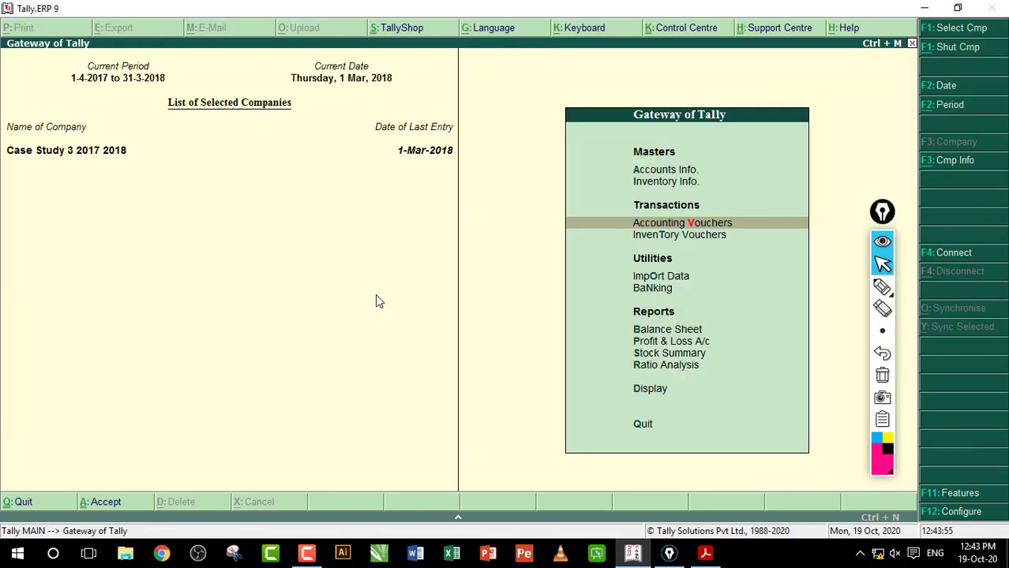
key(Return)
click(705, 554)
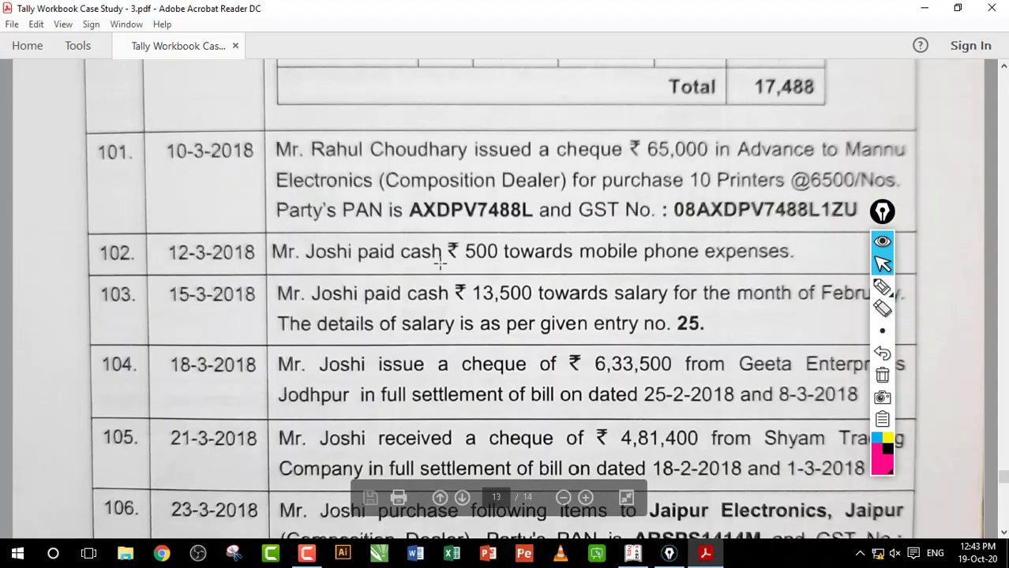
drag(324, 229, 628, 266)
click(596, 264)
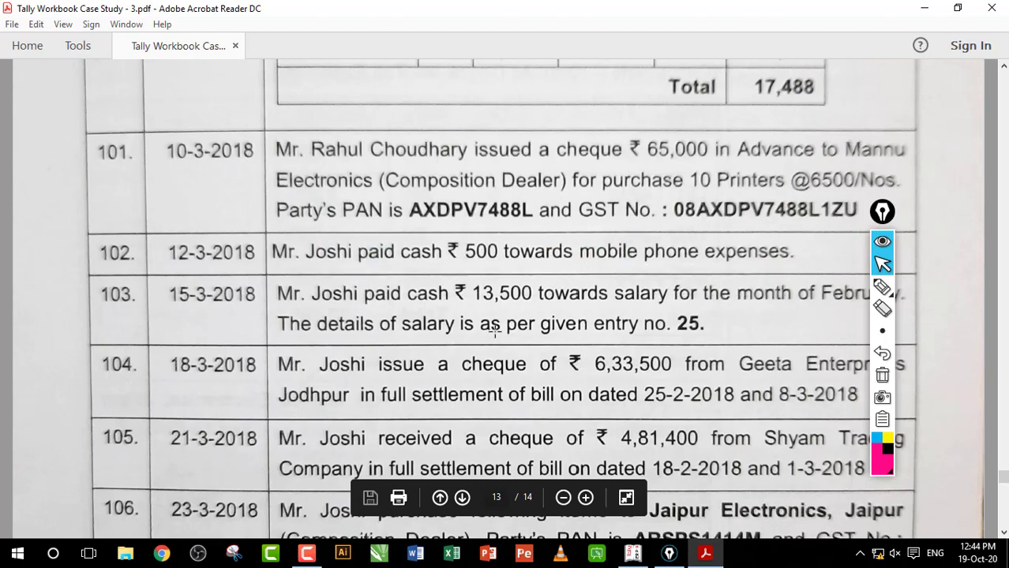
click(633, 553)
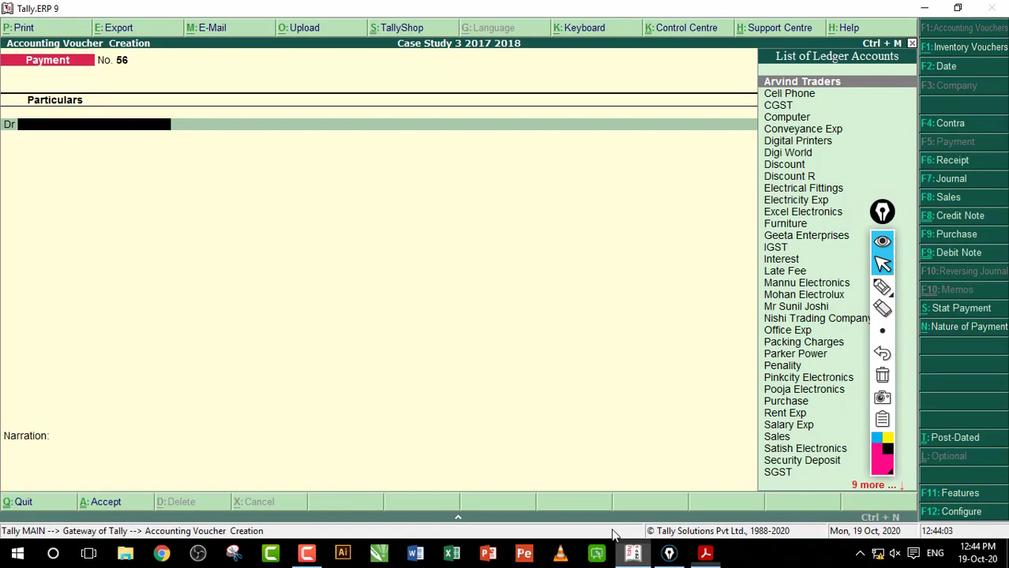
Record a payment debiting Telephone Exp 500 and crediting Cash, and save it without narration.
text(T)
key(Down)
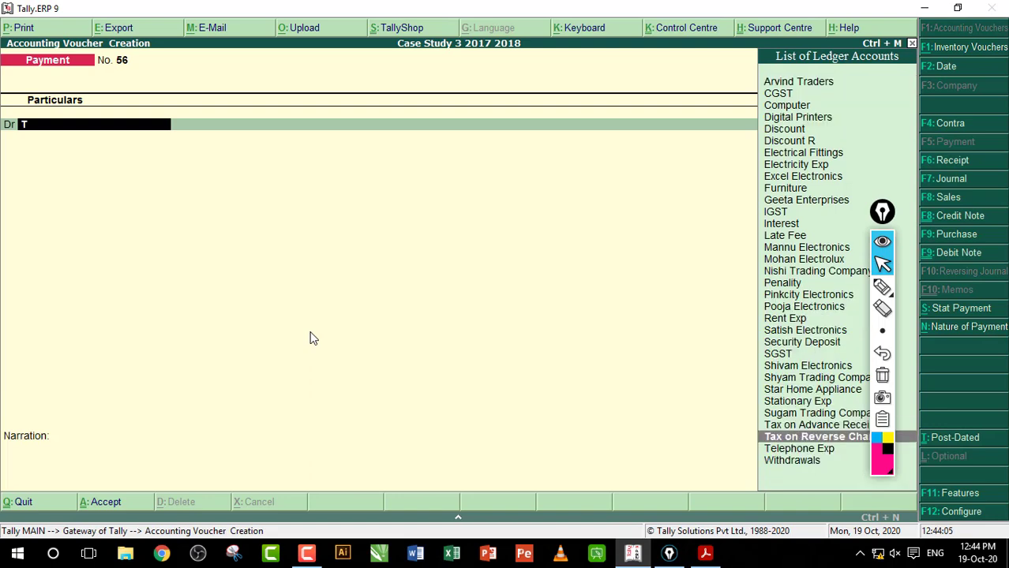
key(Down)
key(Return)
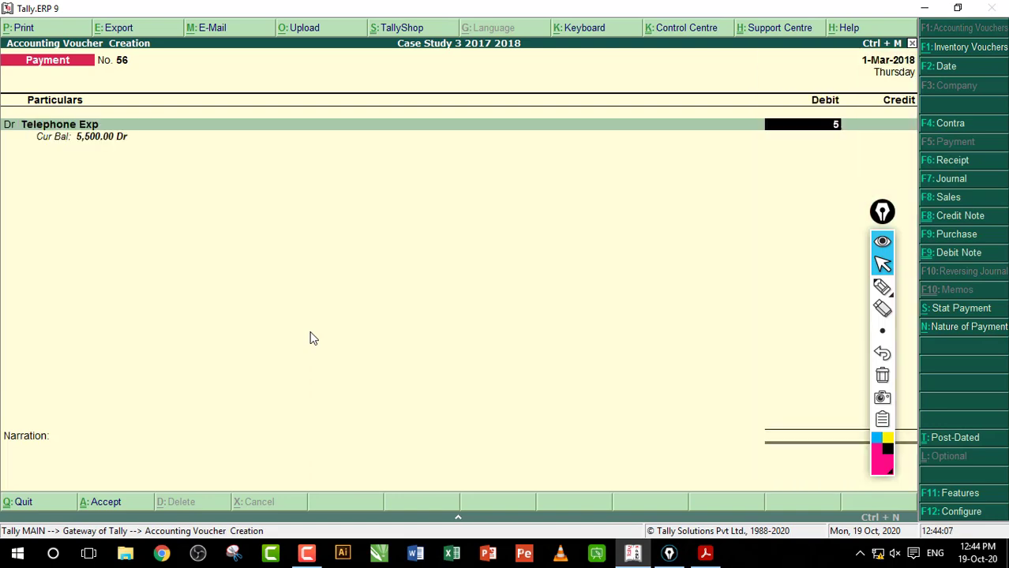
key(Return)
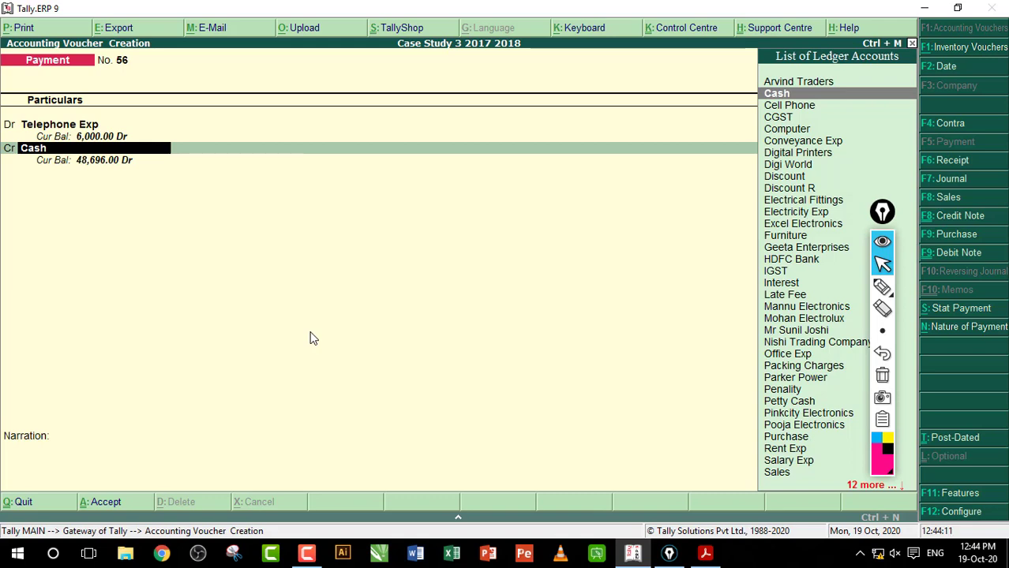
key(Return)
key(Return)
key(Return)
key(Return)
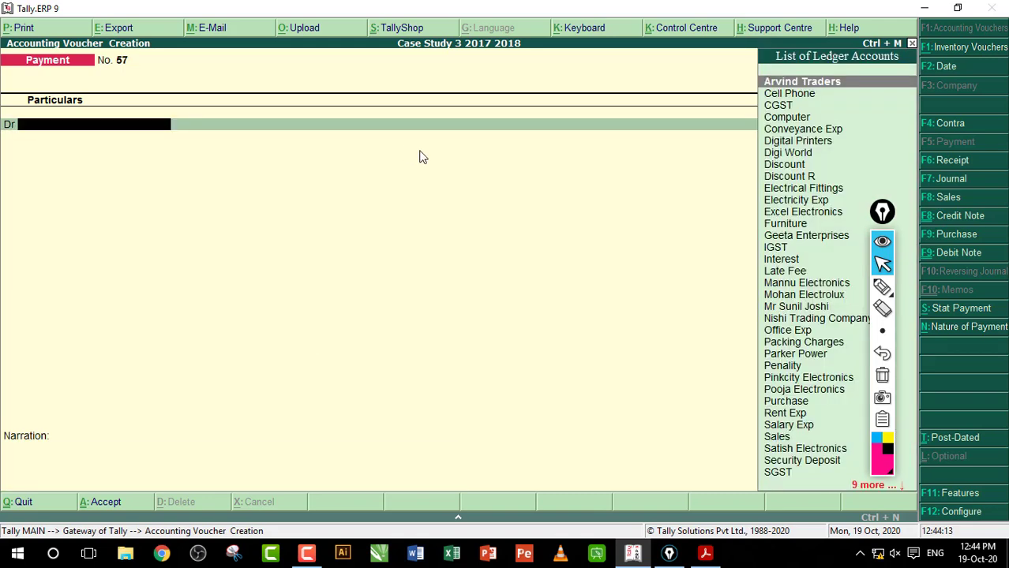
Check entry 103 in the workbook PDF and debit Salary Exp with 13,500 in a new Tally.ERP 9 payment voucher.
click(705, 553)
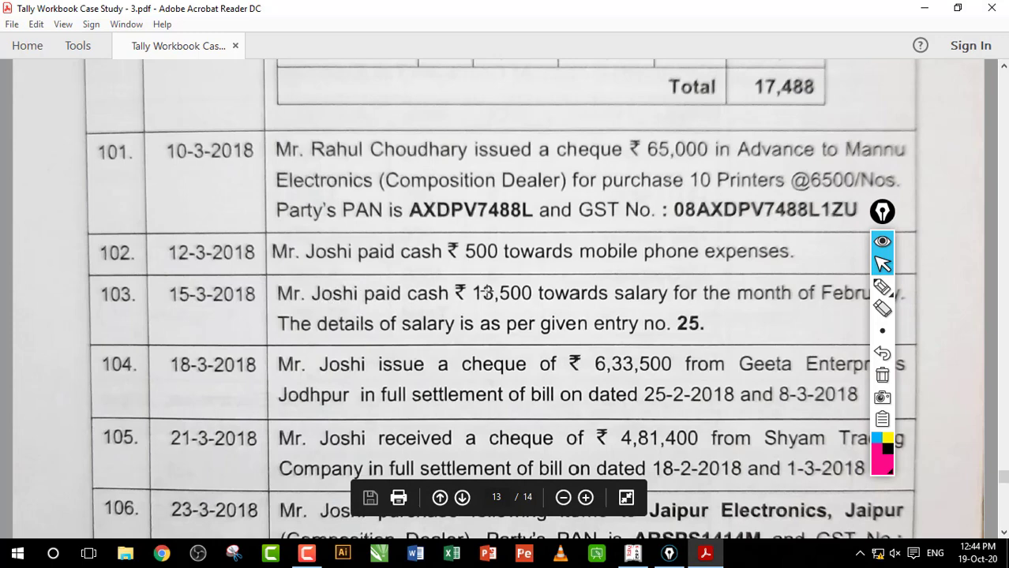
click(633, 553)
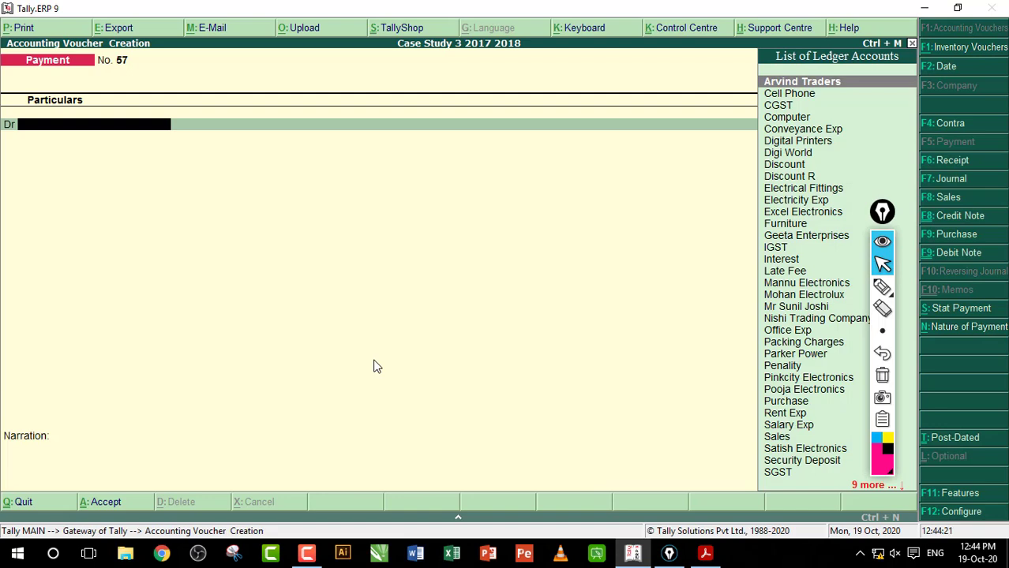
text(S)
key(Return)
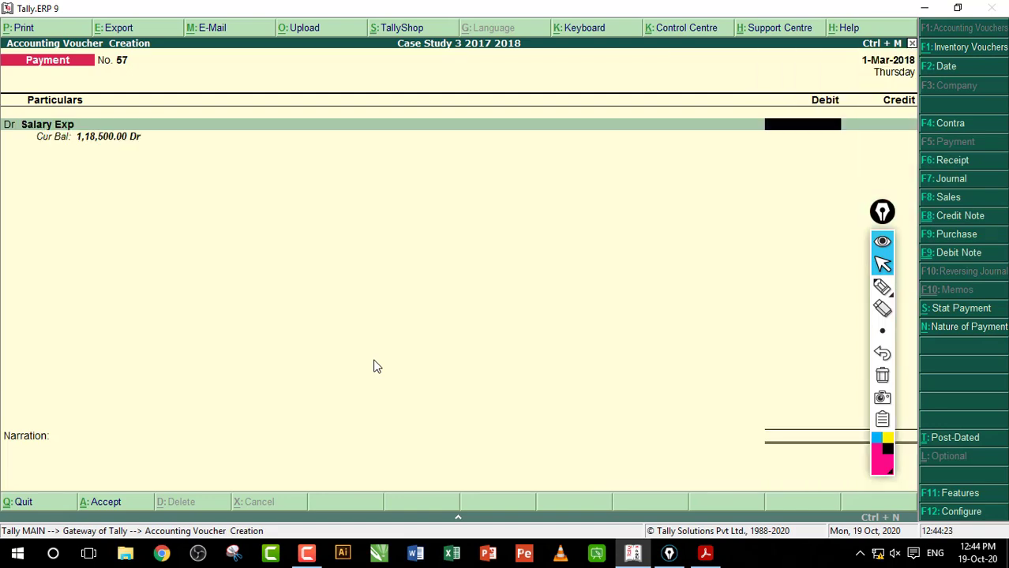
text(13500)
key(Return)
Allocate 5,000 of the Salary Exp amount to the first employee's cost centre under the Salary category.
key(Return)
key(Return)
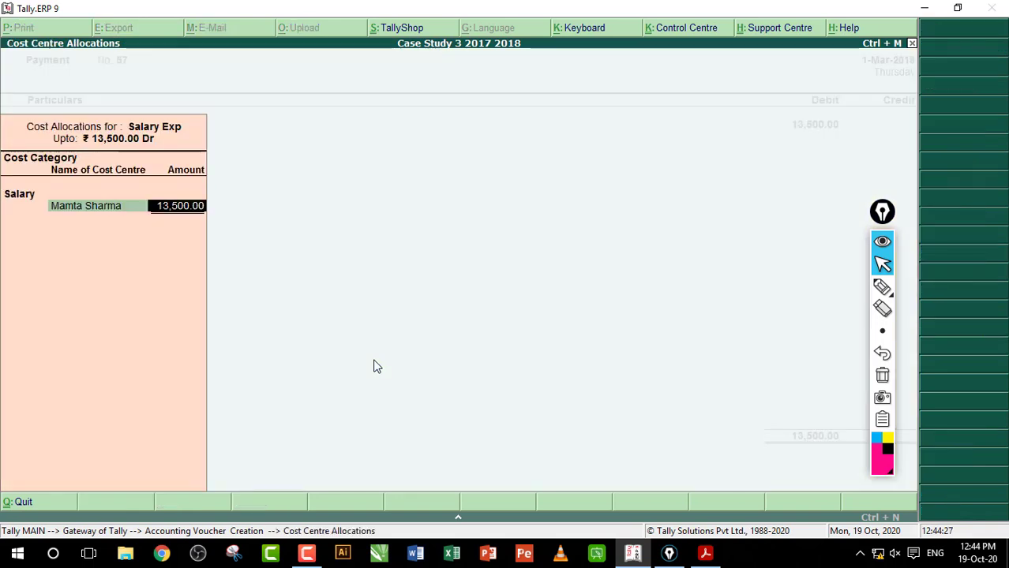
text(5,000)
key(Return)
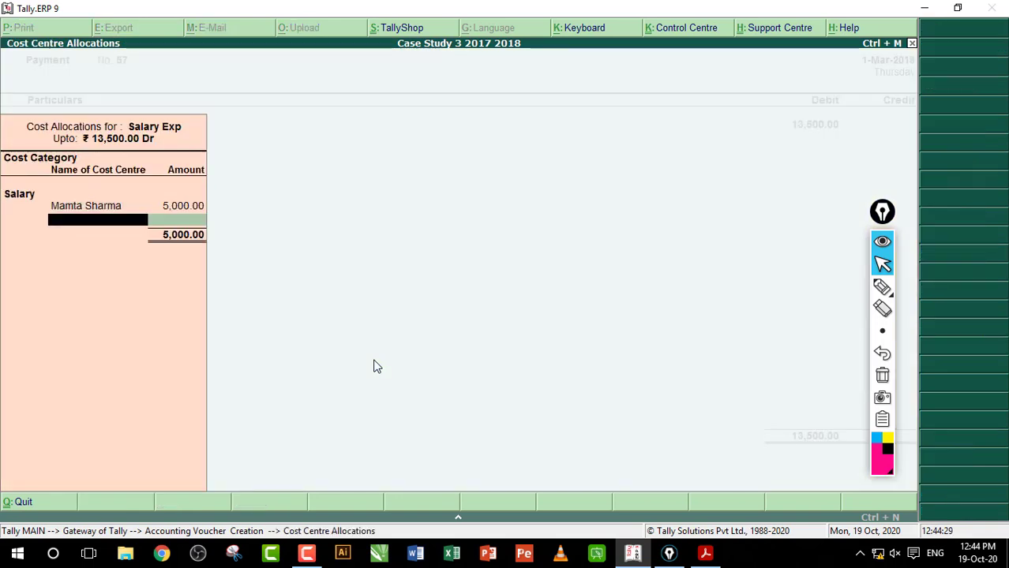
Allocate the rest of Salary Exp to three more employee cost centres in the Salary category: 3,000, 3,000 and 2,500.
text(r)
key(Return)
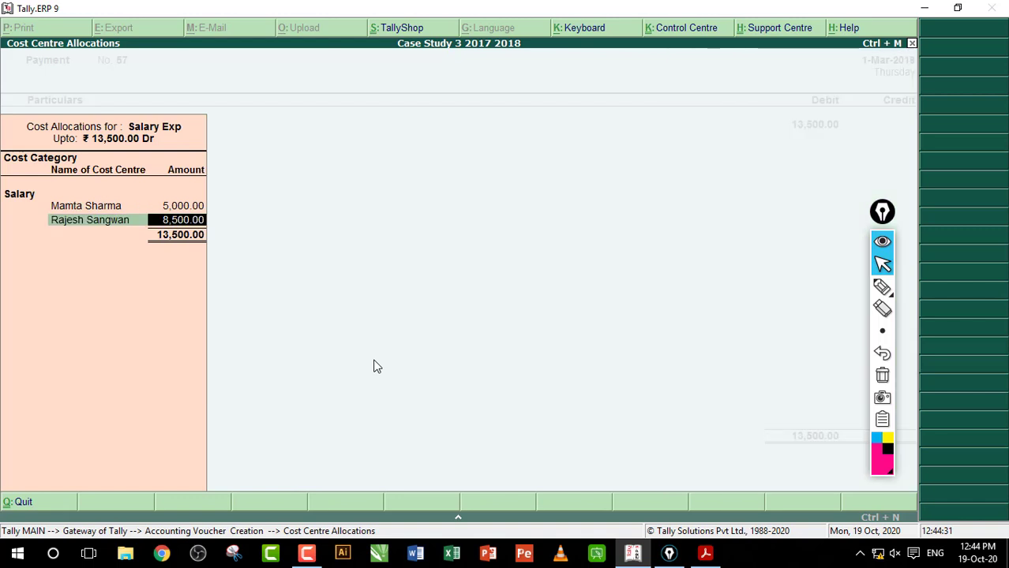
text(30)
key(Return)
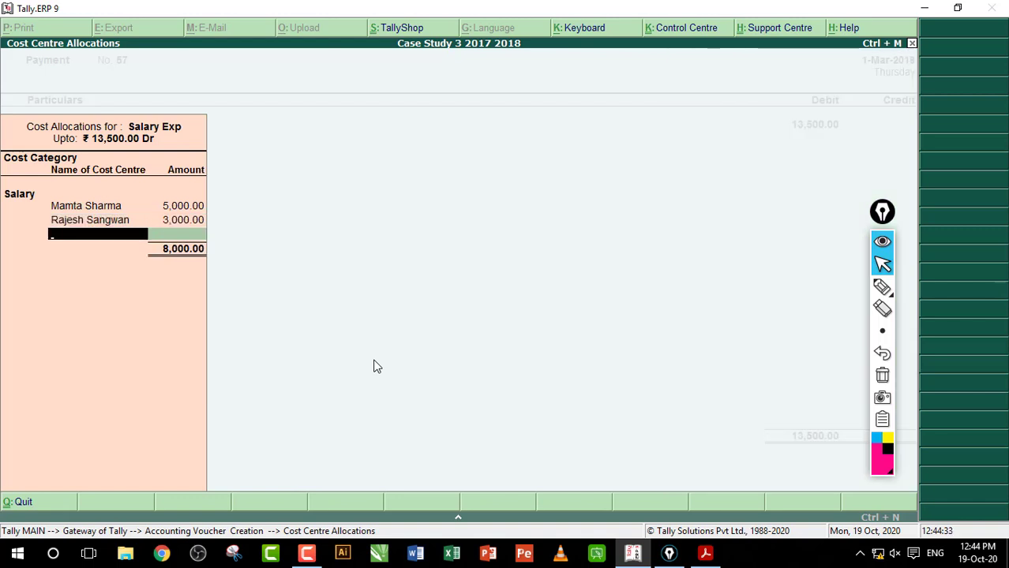
text(man)
key(Return)
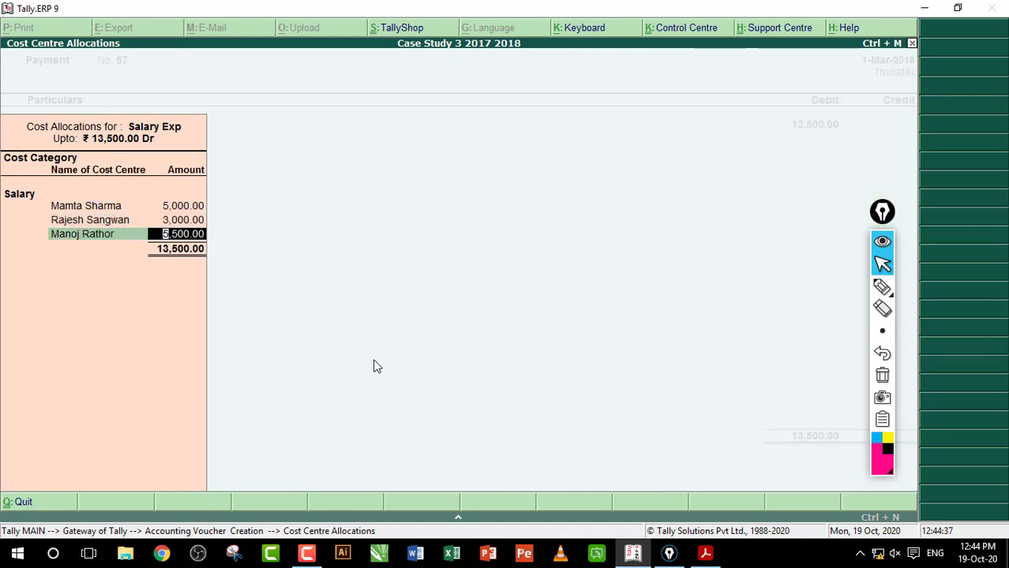
text(30)
key(Return)
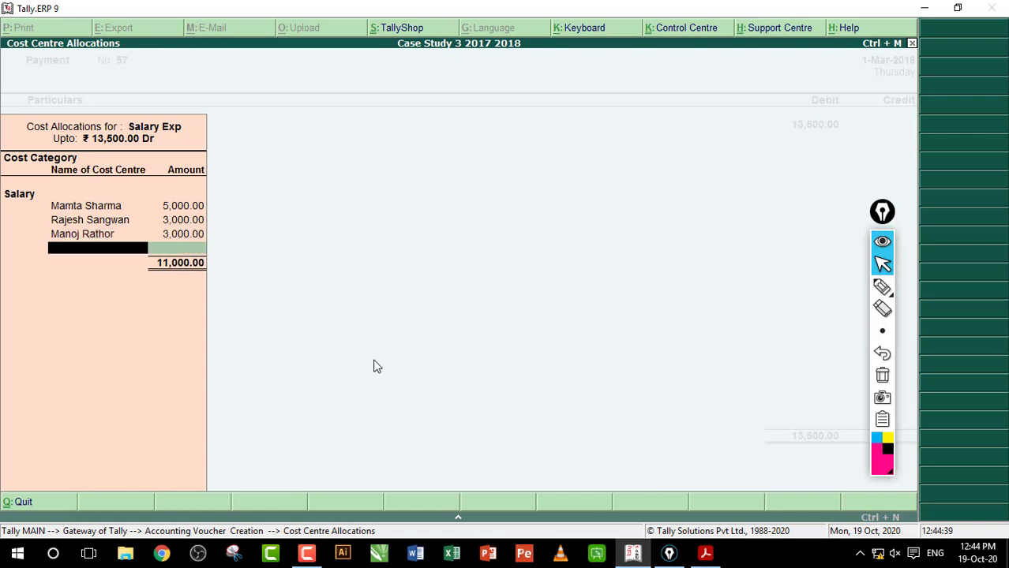
text(M)
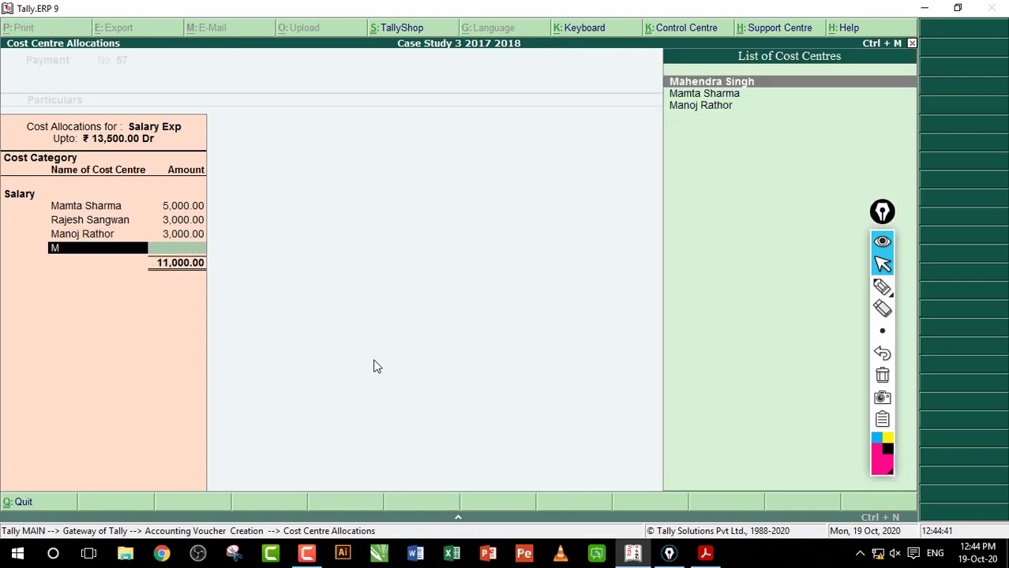
key(Return)
text(2,500)
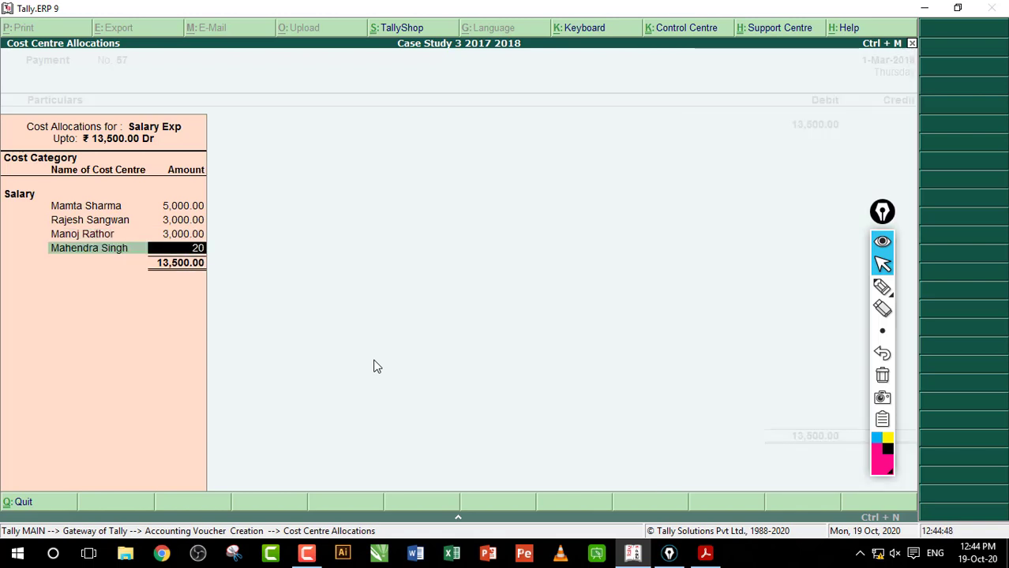
key(Return)
Credit the 13,500 salary payment to Cash, leave the narration blank and save the payment voucher.
key(Return)
key(Return)
key(Return)
key(Return)
key(Return)
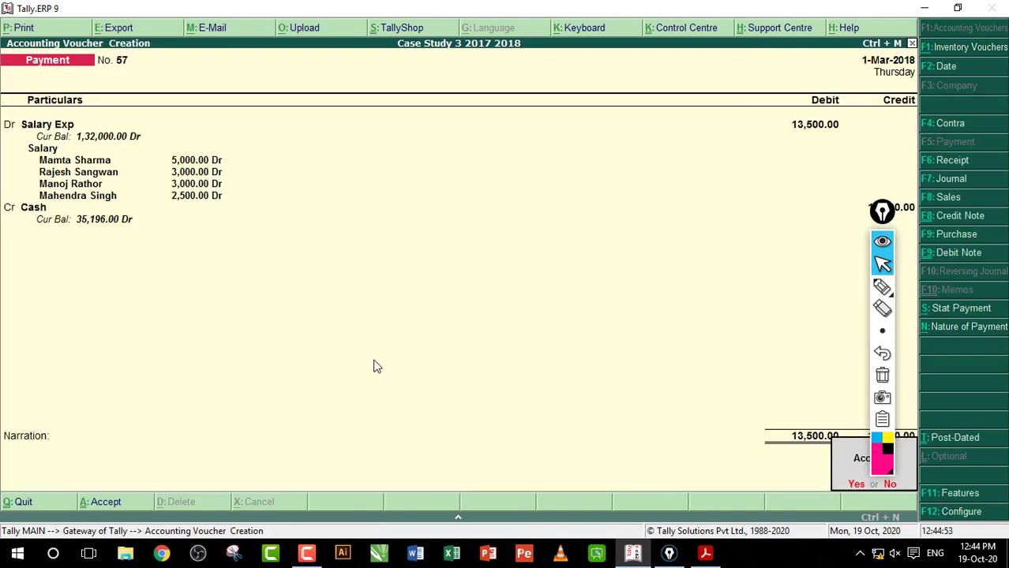
key(Return)
Switch to the case study PDF in Adobe Acrobat Reader and read entry 104, moving the annotation toolbar clear of the text.
click(705, 552)
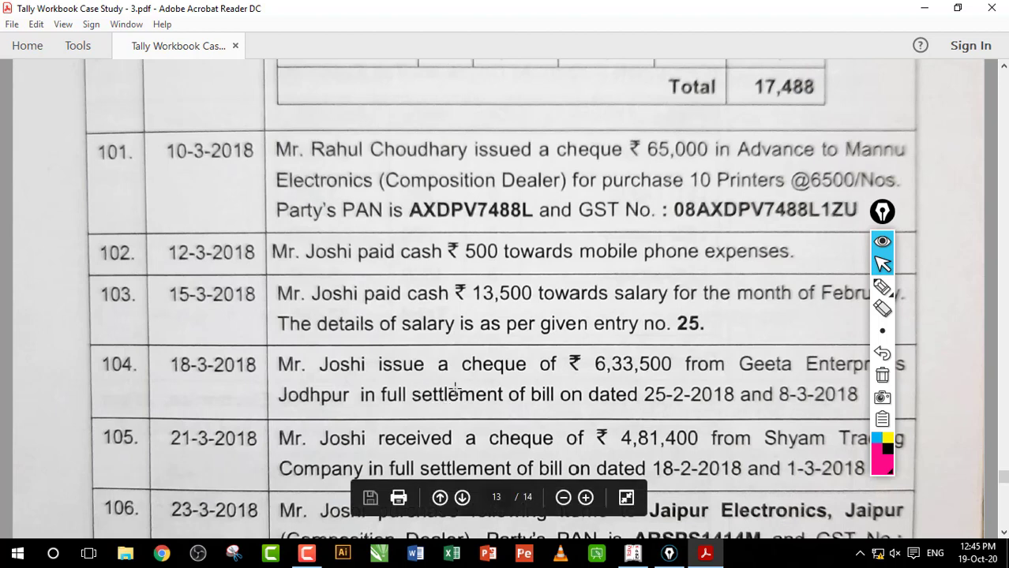
drag(656, 387, 800, 386)
click(805, 391)
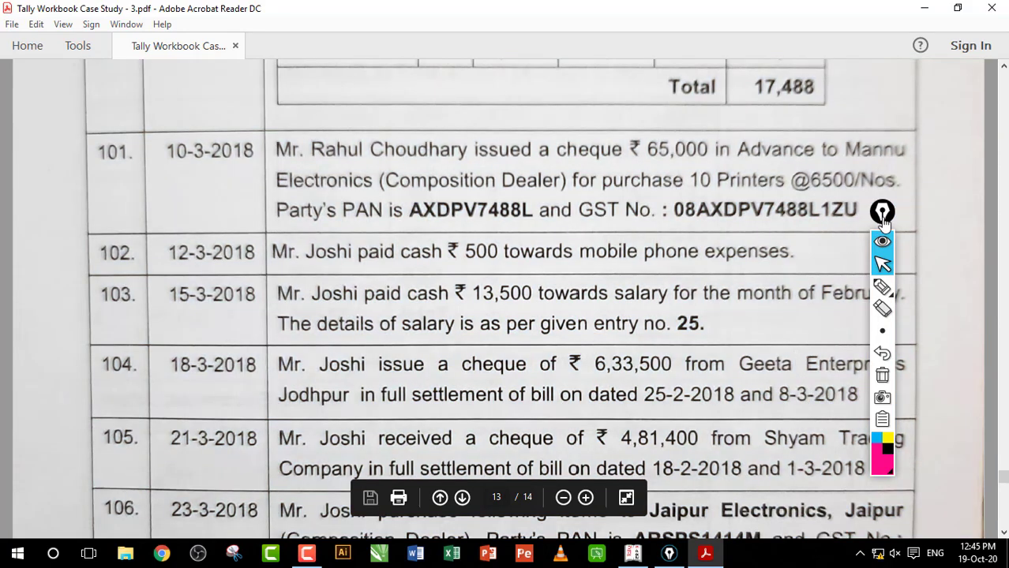
drag(886, 224, 963, 225)
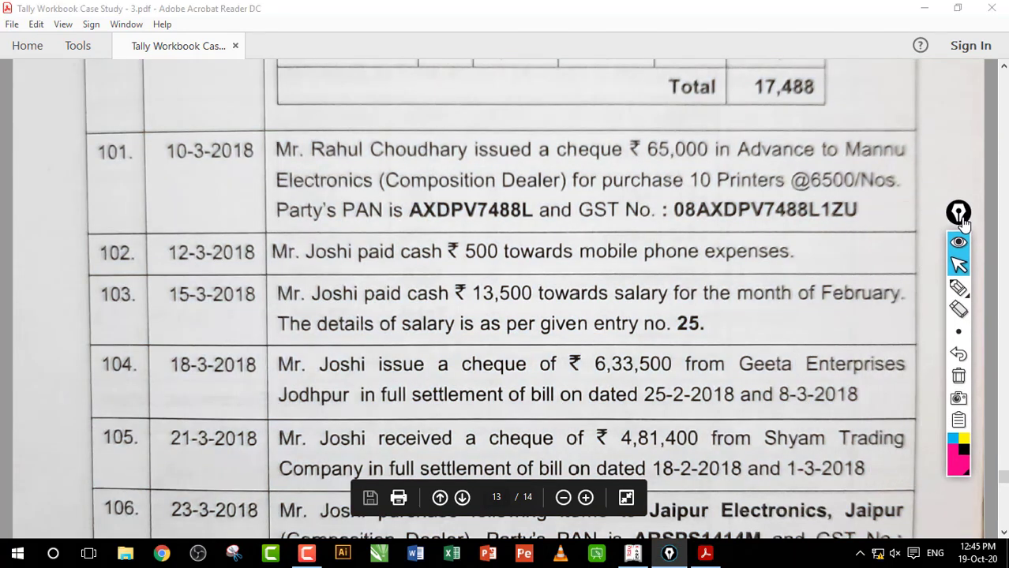
click(707, 388)
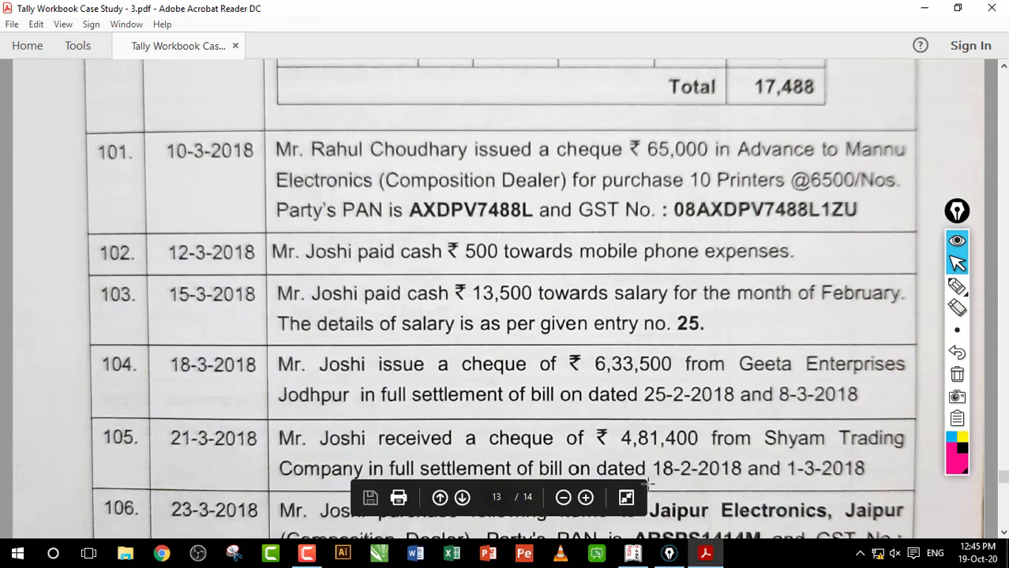
Switch back to Tally.ERP 9 and choose Geeta Enterprises as the debit ledger of the new payment voucher.
click(633, 553)
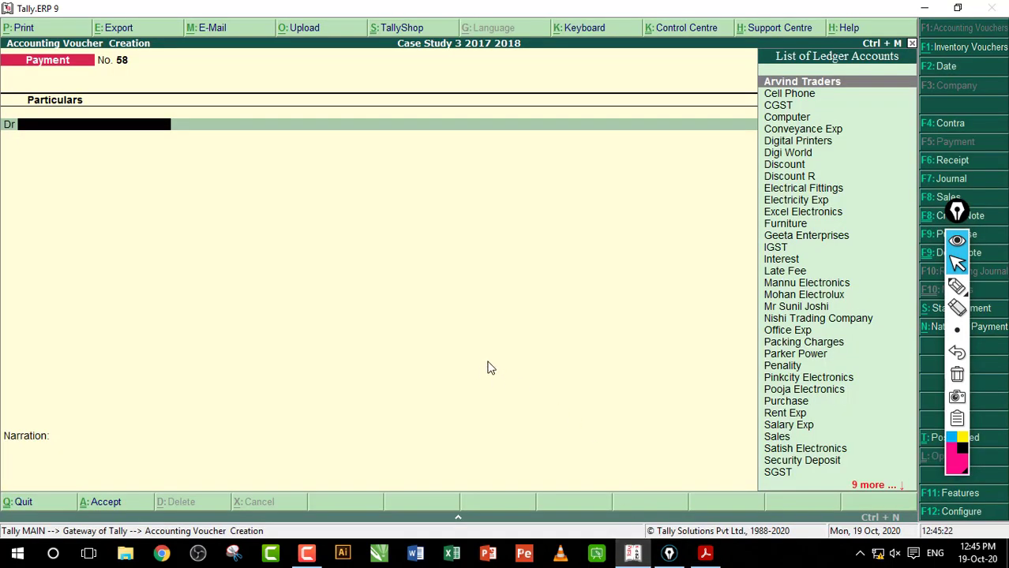
text(G)
key(Return)
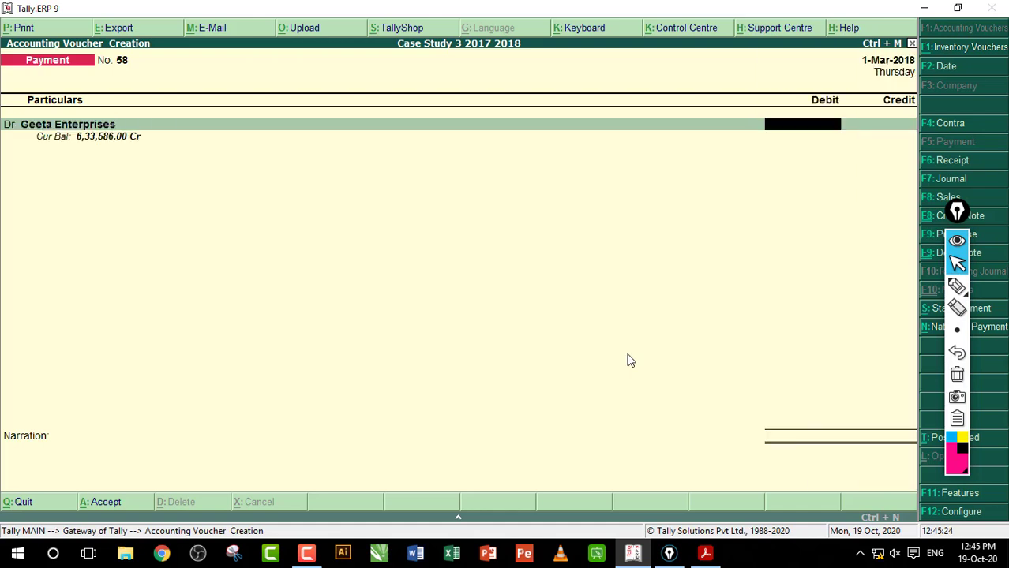
Underline the current balance of Geeta Enterprises with the annotation pen and clear the mark.
click(957, 286)
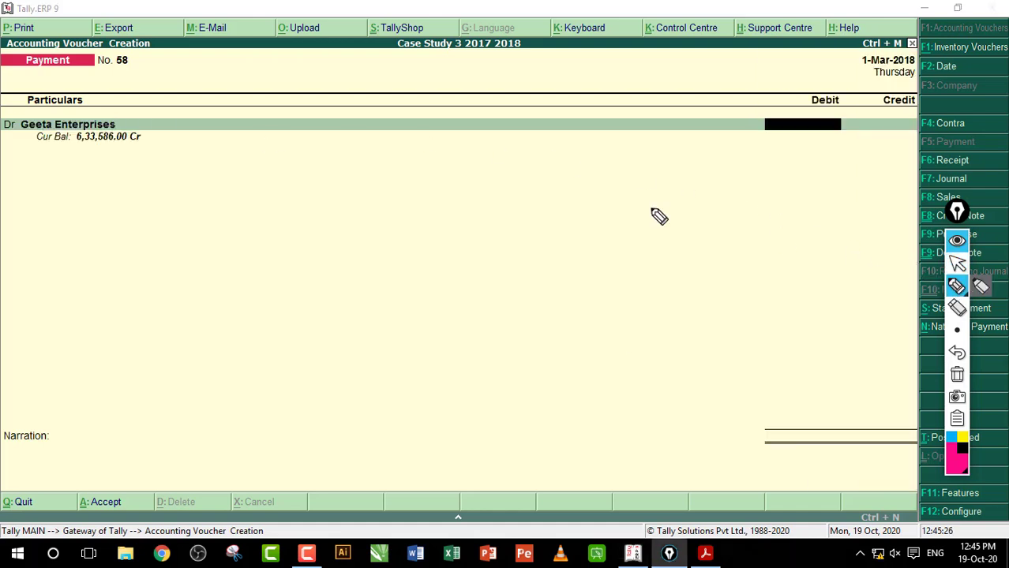
drag(77, 146, 138, 146)
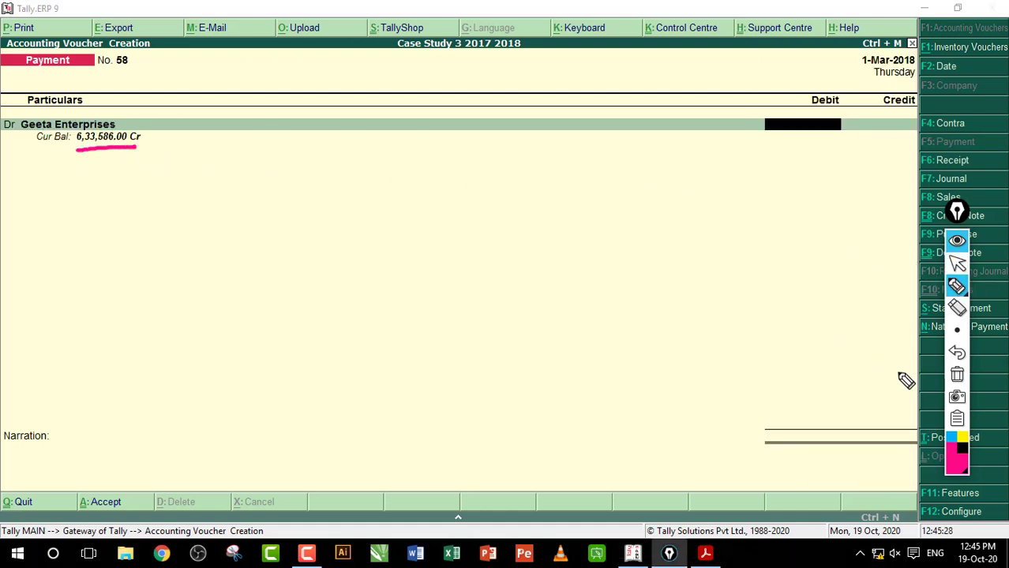
click(957, 376)
click(957, 264)
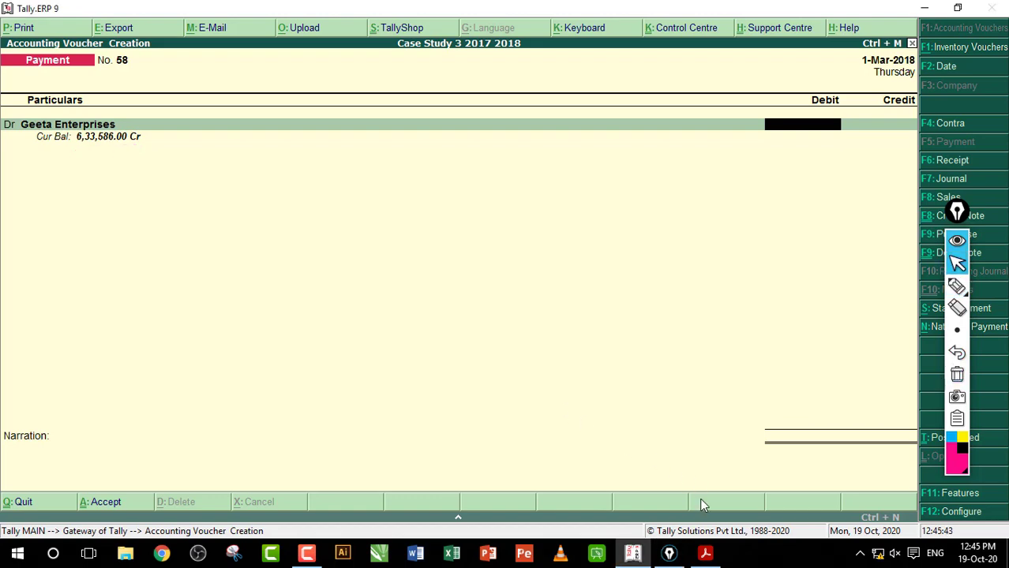
Compare the cheque amount of entry 104 in the PDF with the Geeta Enterprises balance in Tally.ERP 9.
click(704, 553)
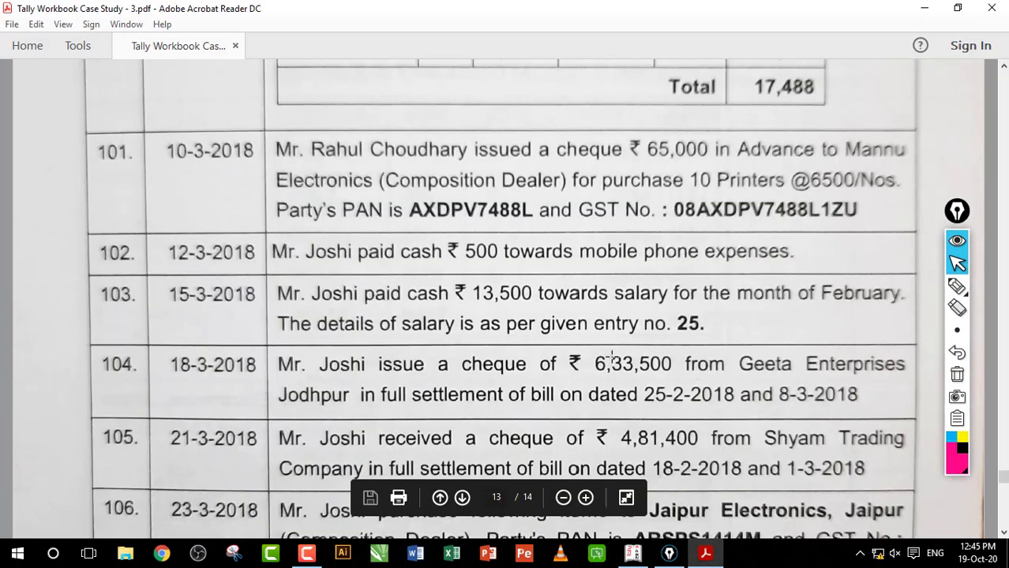
click(632, 553)
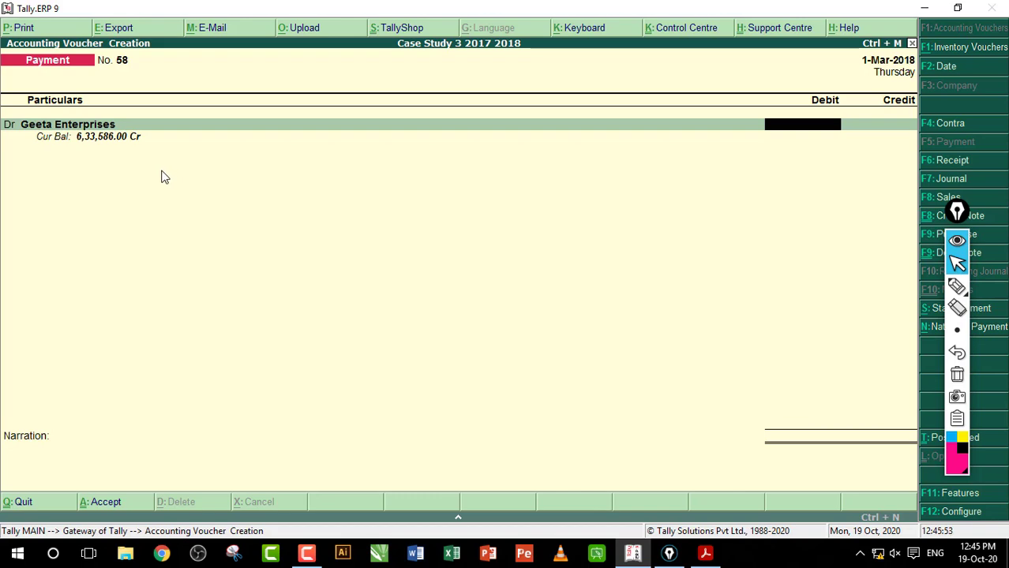
click(705, 553)
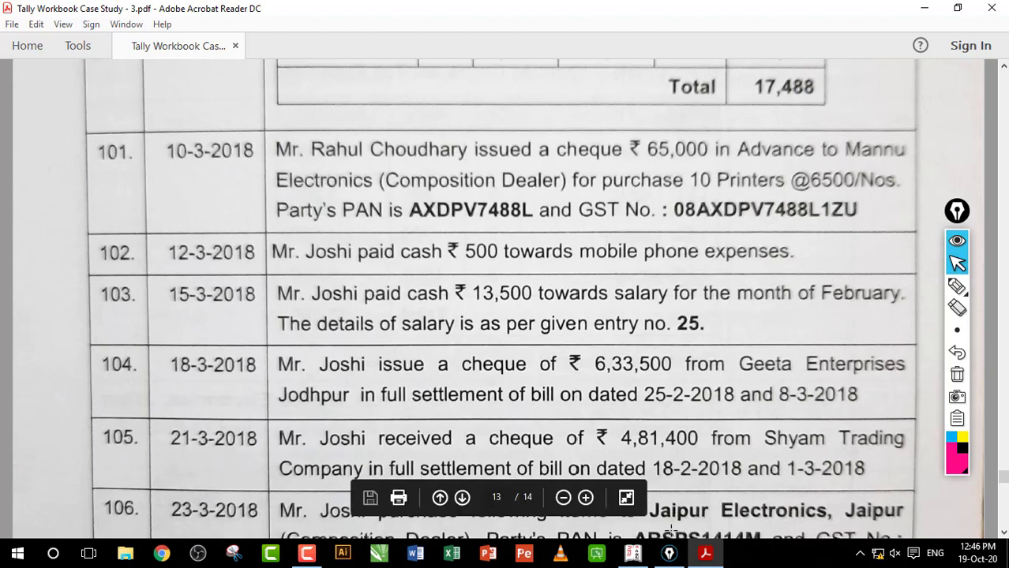
click(632, 553)
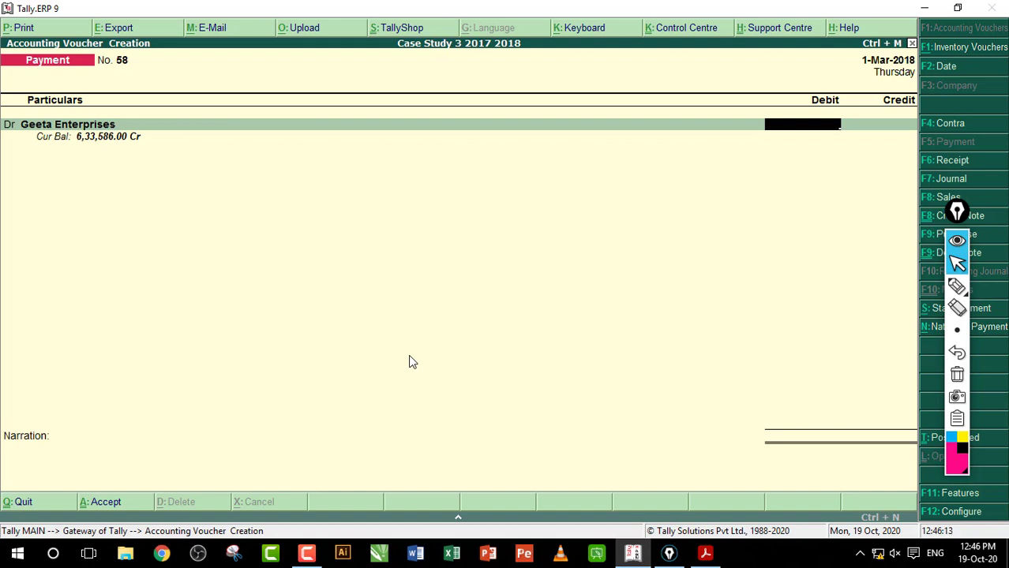
Debit Geeta Enterprises 6,33,586 and credit HDFC Bank 6,33,500, accepting the Cheque bank allocation.
text(5863)
key(Return)
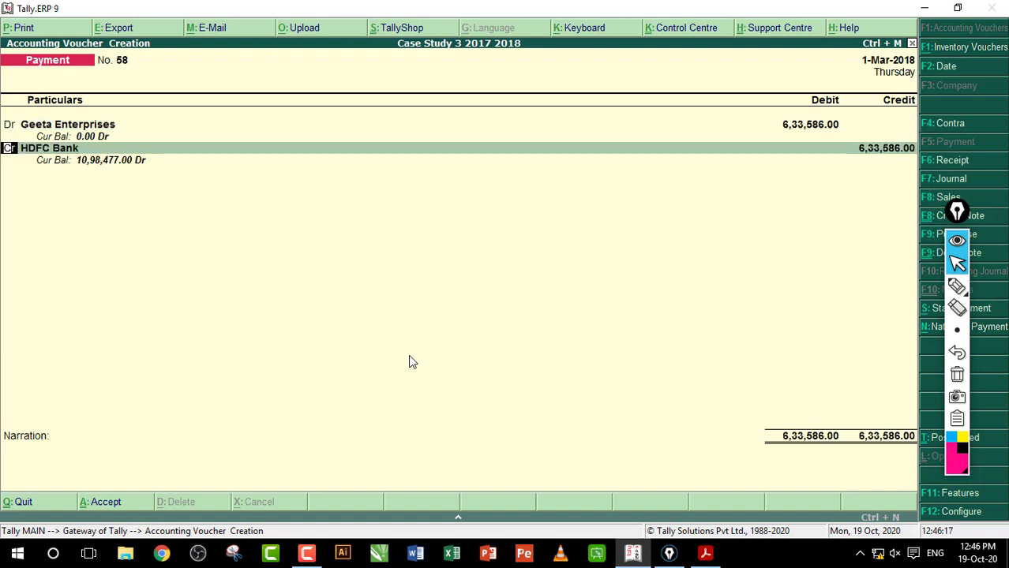
key(Return)
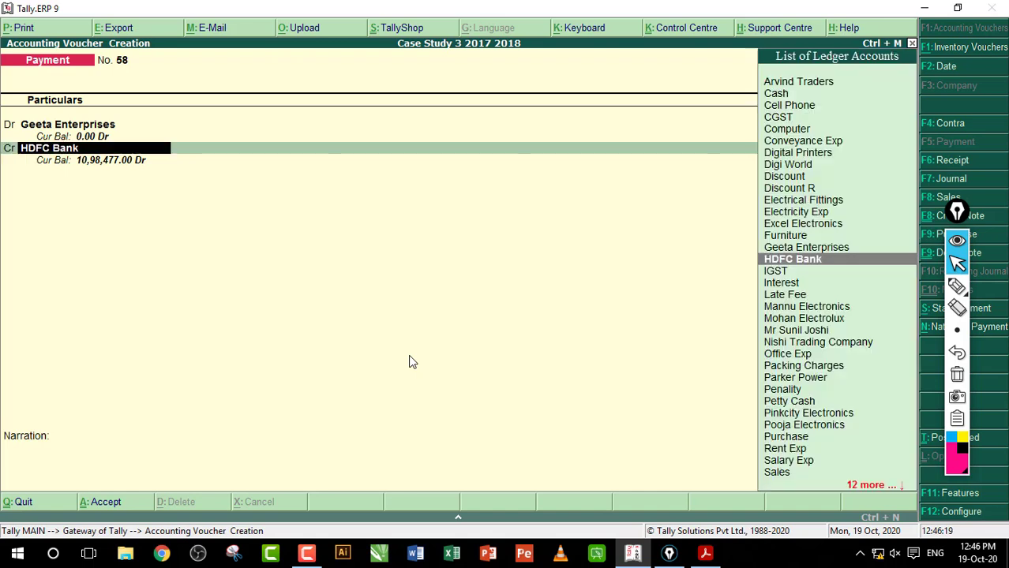
key(Return)
text(63)
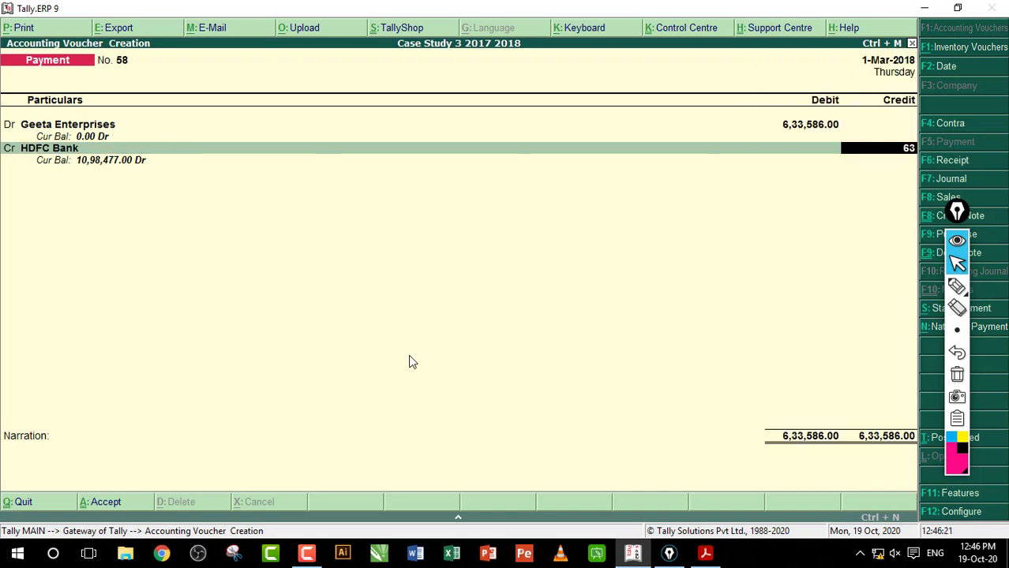
text(35500)
key(Return)
key(Return)
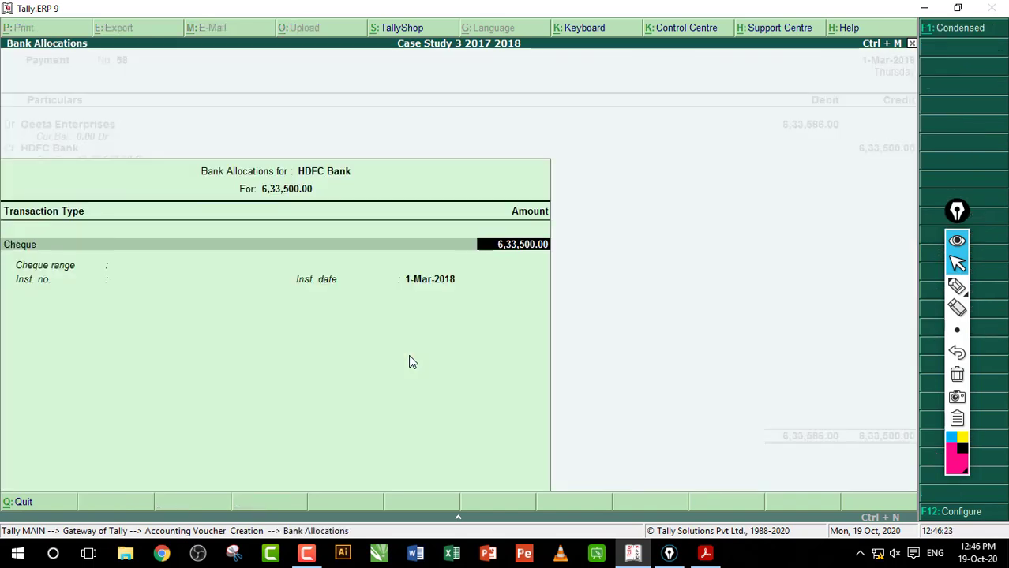
key(Return)
key(Return)
key(Return)
key(Return)
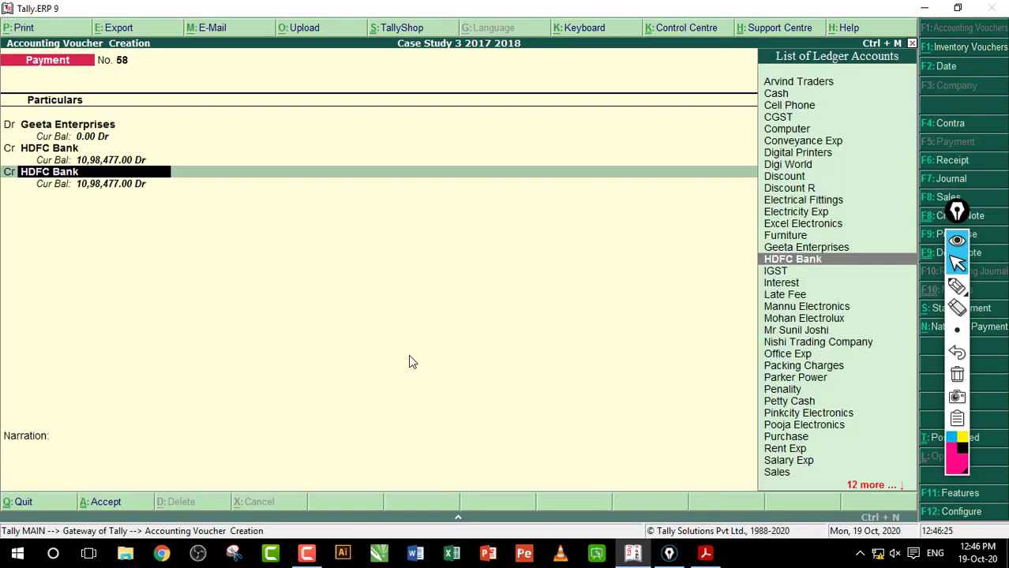
Credit the remaining 86 to the Discount R ledger and save the payment voucher without a narration.
text(D)
key(Down)
key(Down)
key(Down)
key(Down)
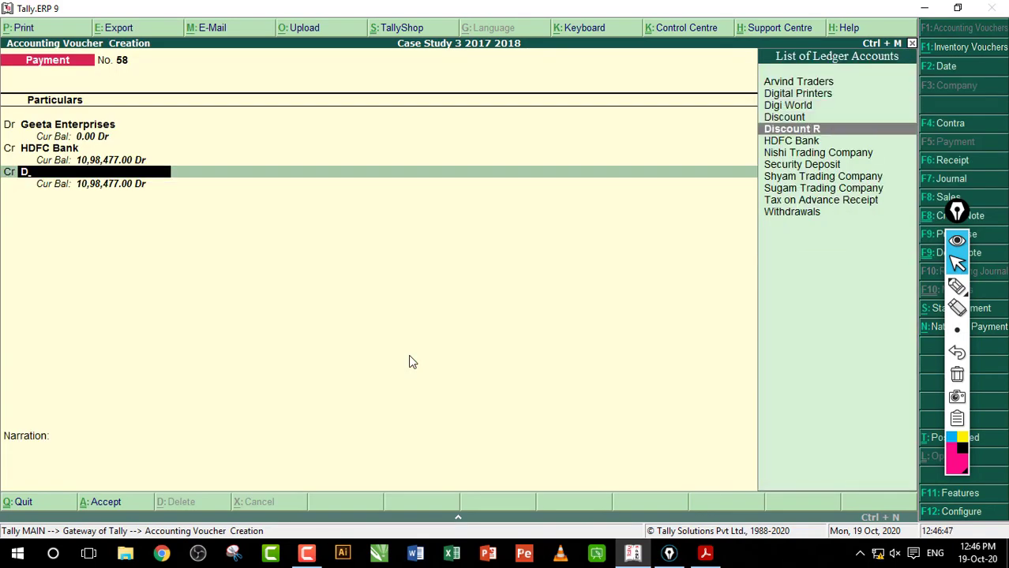
key(Return)
key(Return)
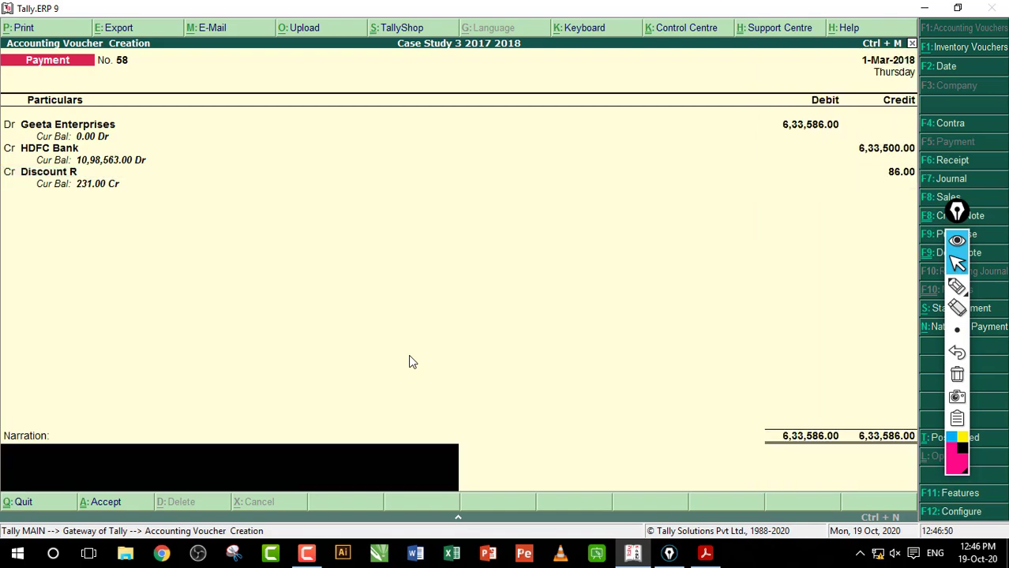
key(Return)
key(Return)
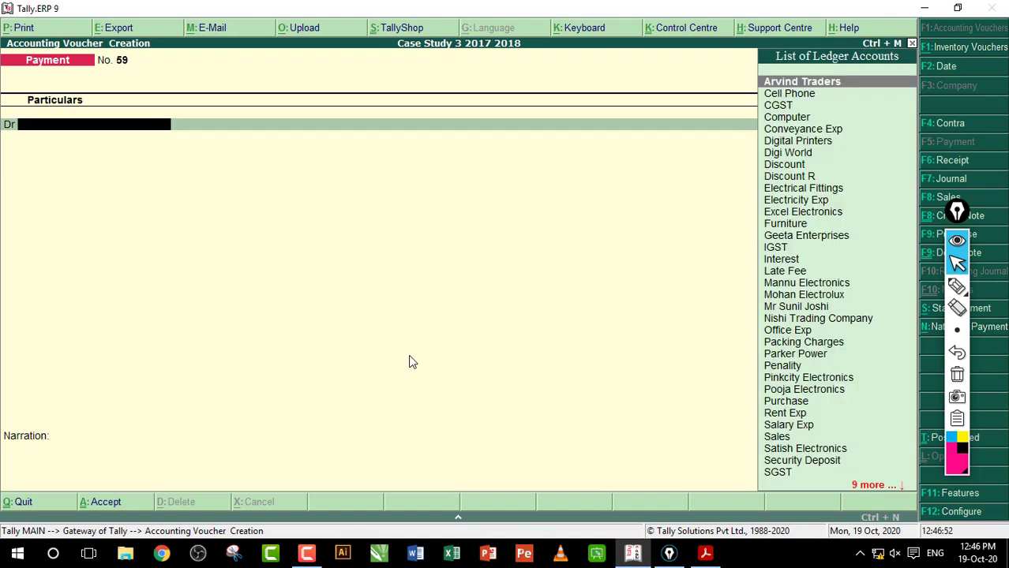
Switch to the case study PDF and read entry 105 about the cheque from Shyam Trading Company.
click(705, 553)
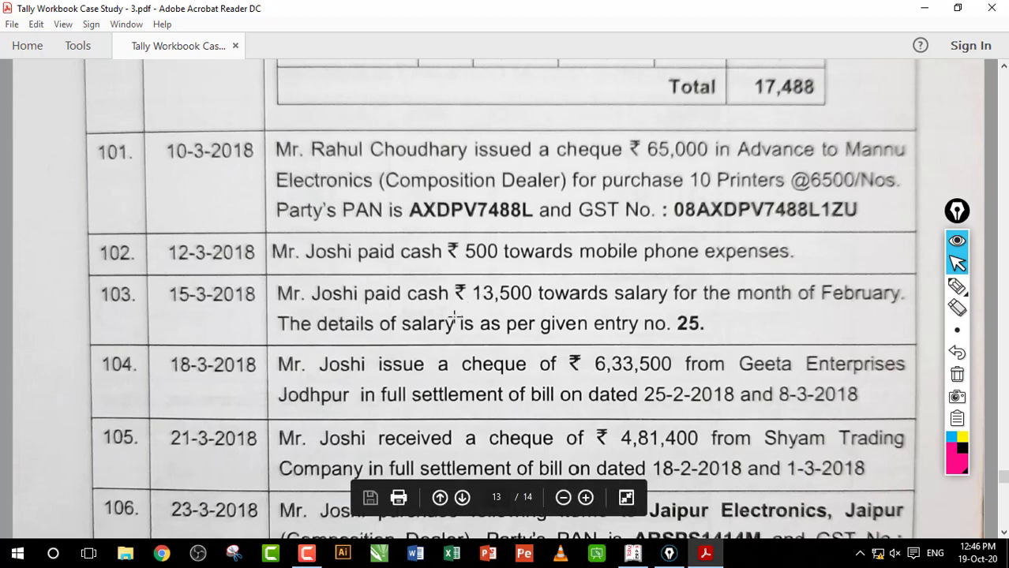
scroll(464, 356, down, 3)
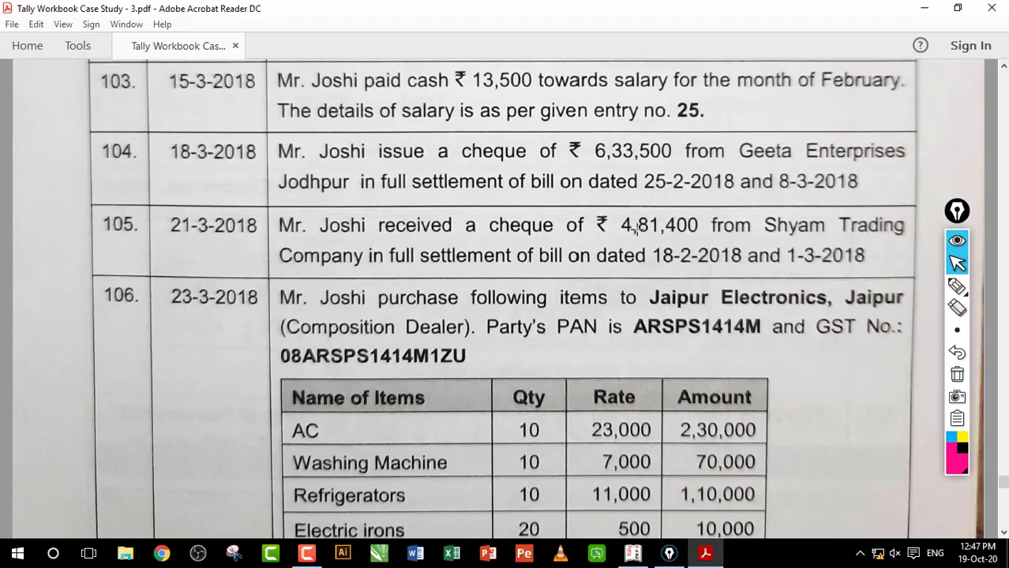
drag(620, 222, 713, 243)
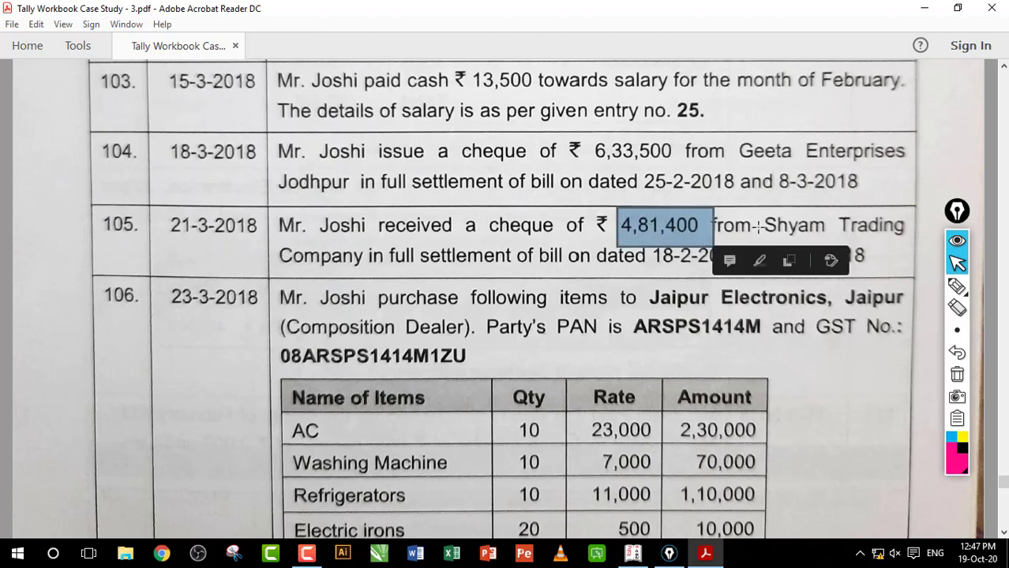
click(565, 223)
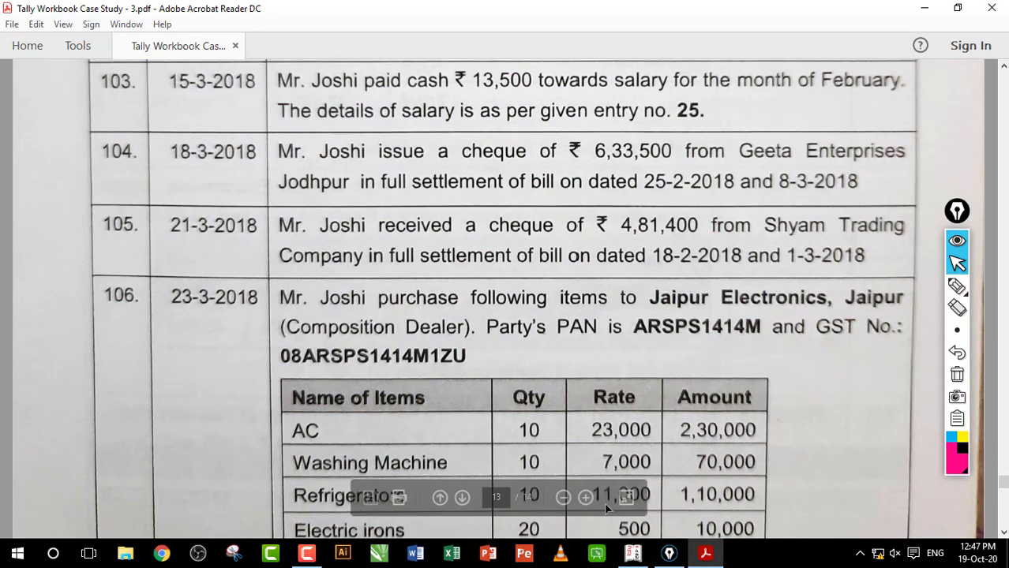
Switch to Tally.ERP 9, start a receipt voucher and select Shyam Trading Company as the credited ledger.
click(631, 553)
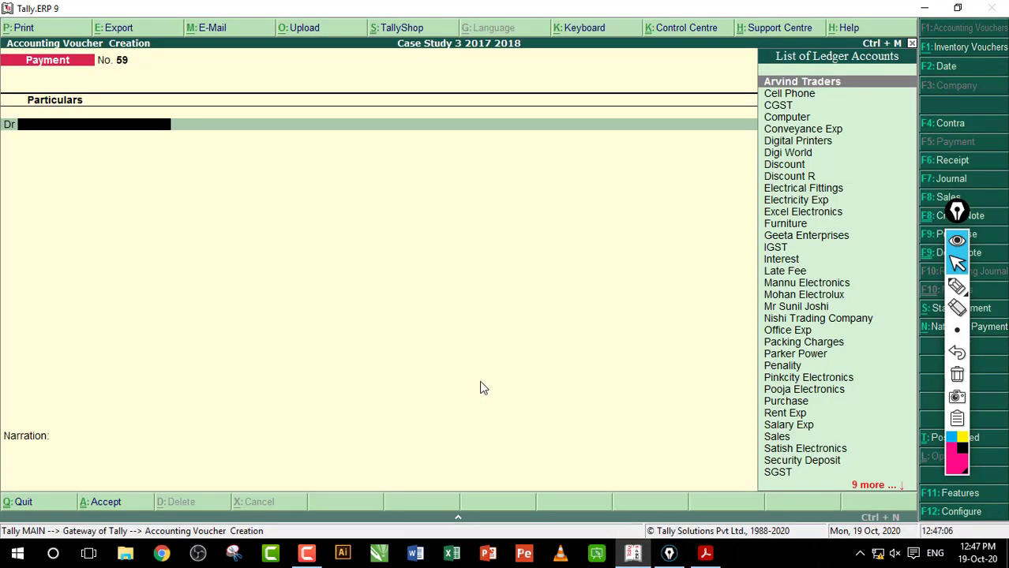
key(F6)
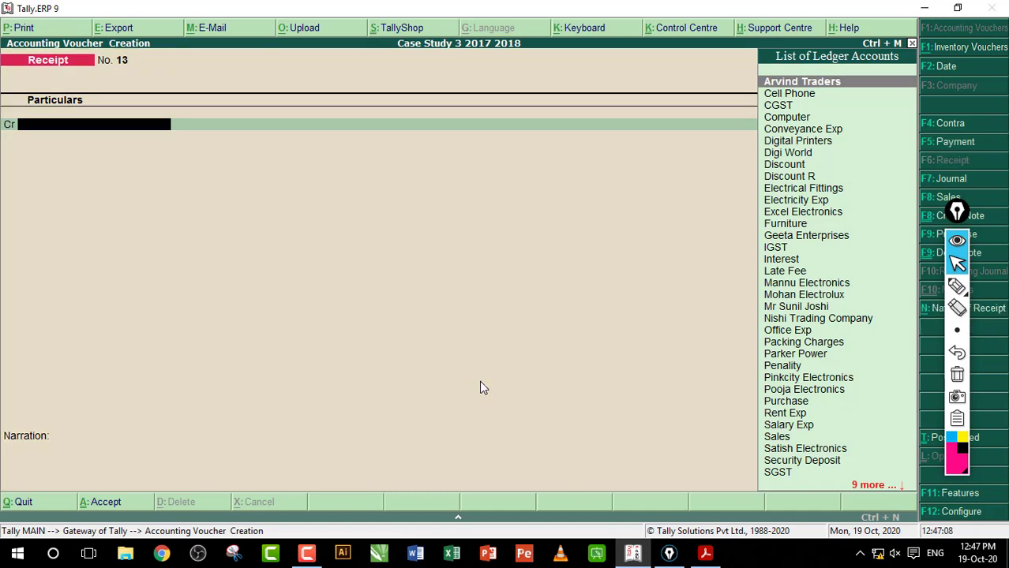
text(s)
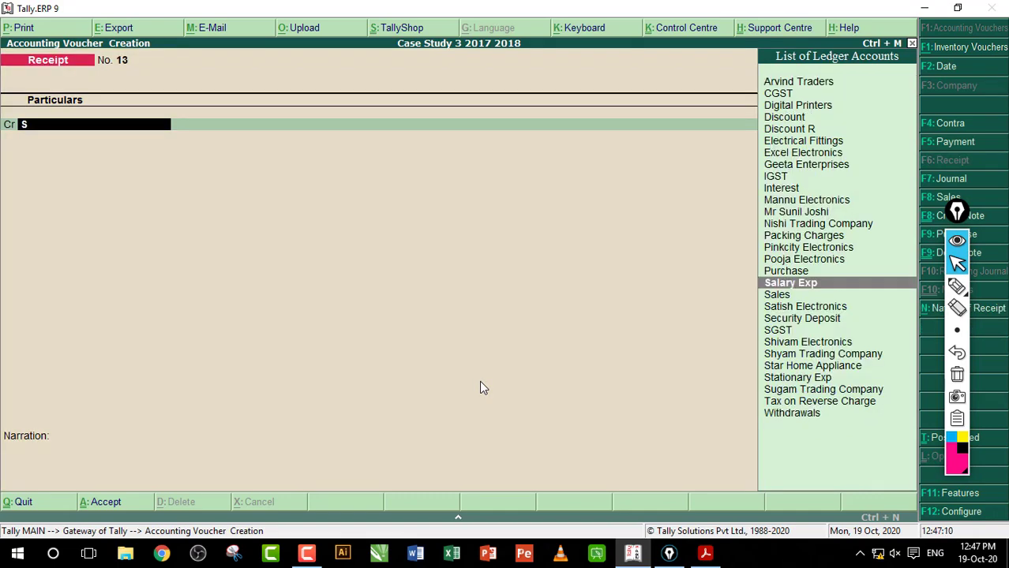
key(Down)
key(Down)
key(Down)
key(Down)
key(Down)
key(Down)
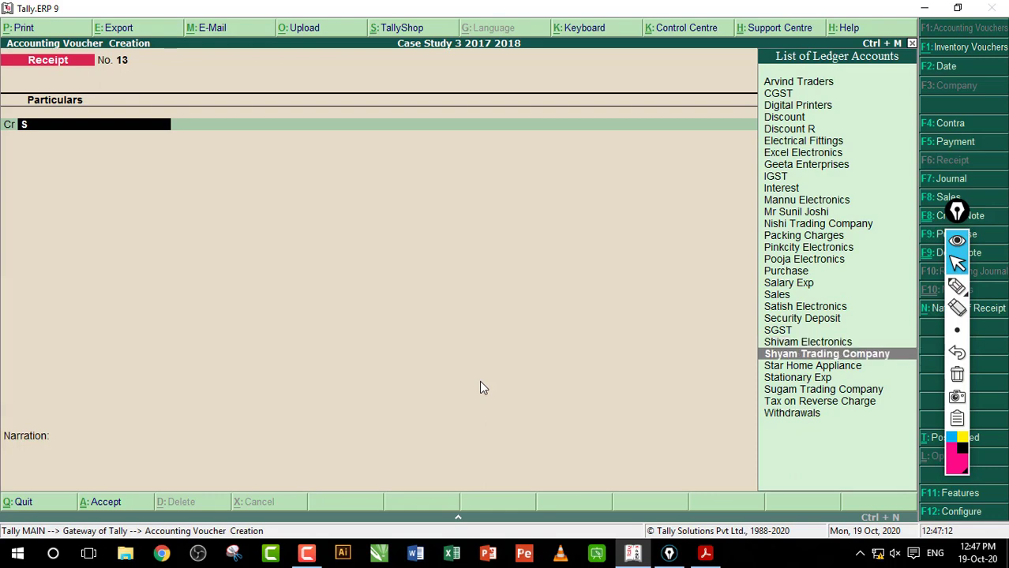
key(Return)
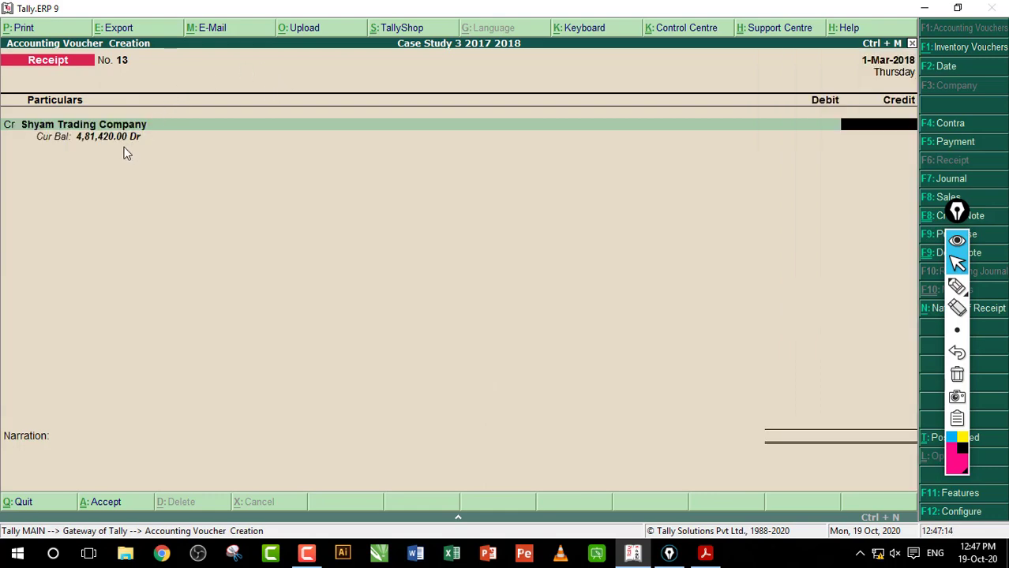
Check entry 105's cheque amount in the PDF and credit Shyam Trading Company 4,81,420 against bill reference 13.
click(705, 553)
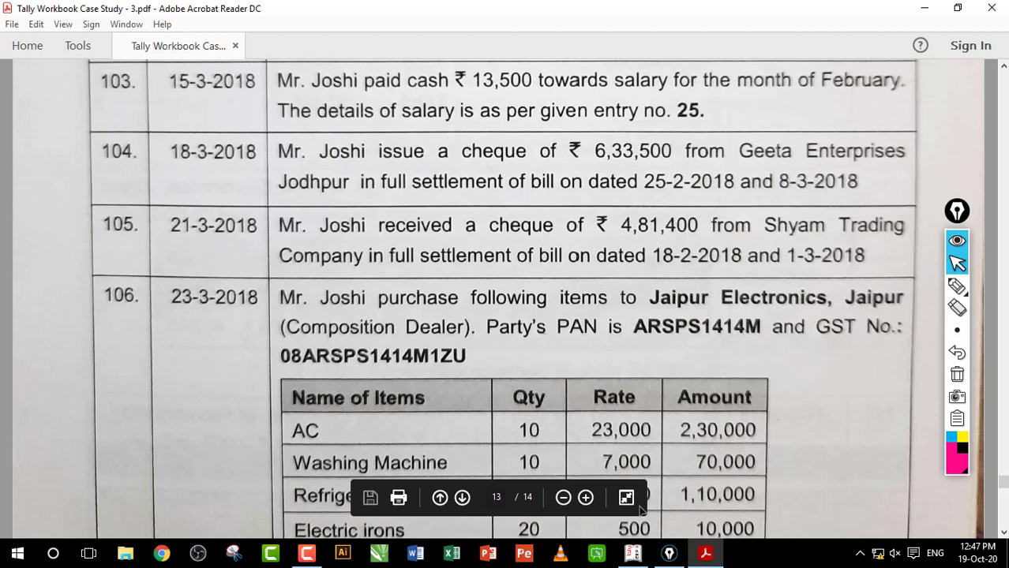
click(632, 552)
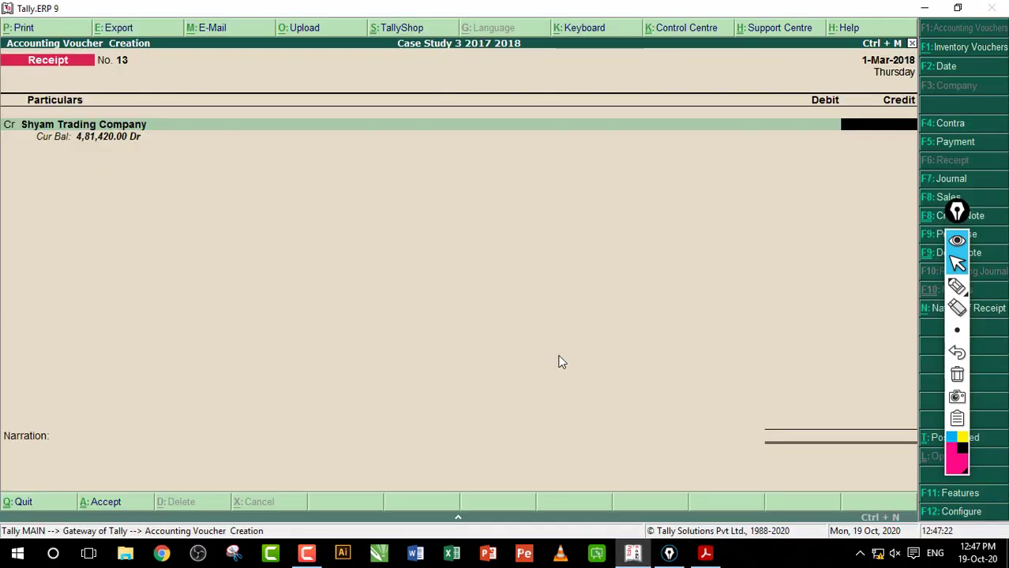
text(481420)
key(Return)
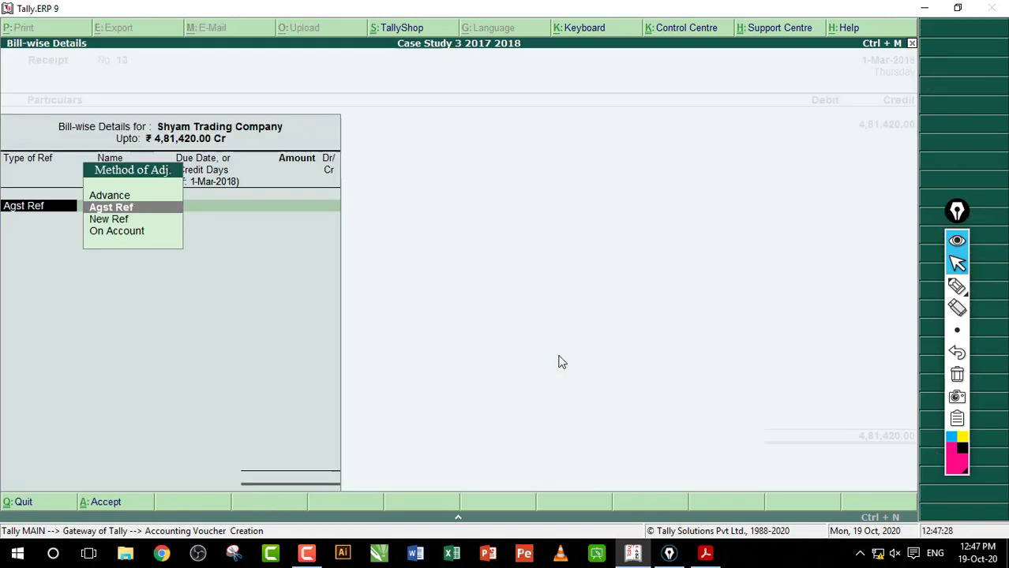
key(Return)
key(Return)
key(Return)
key(Return)
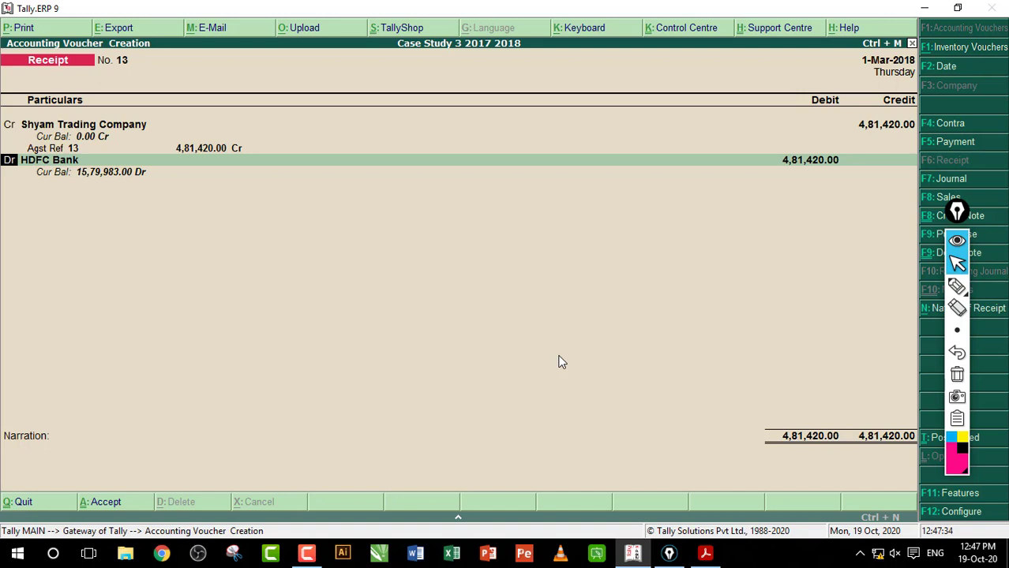
Debit HDFC Bank 4,81,400 and accept the Cheque/DD bank allocation without an instrument number.
key(Return)
key(Return)
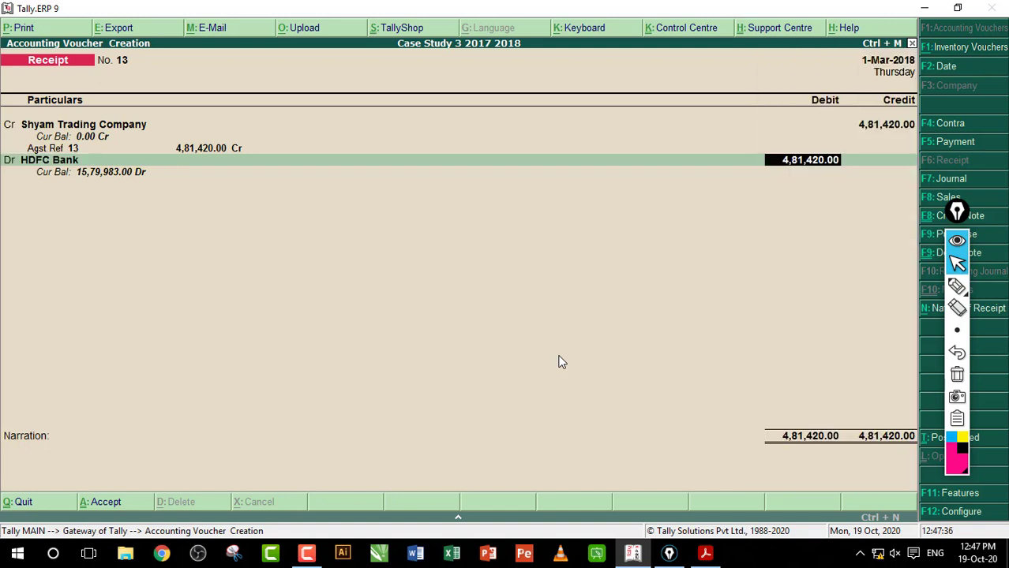
text(4,81,400)
key(Return)
key(Return)
key(Return)
key(Return)
key(Return)
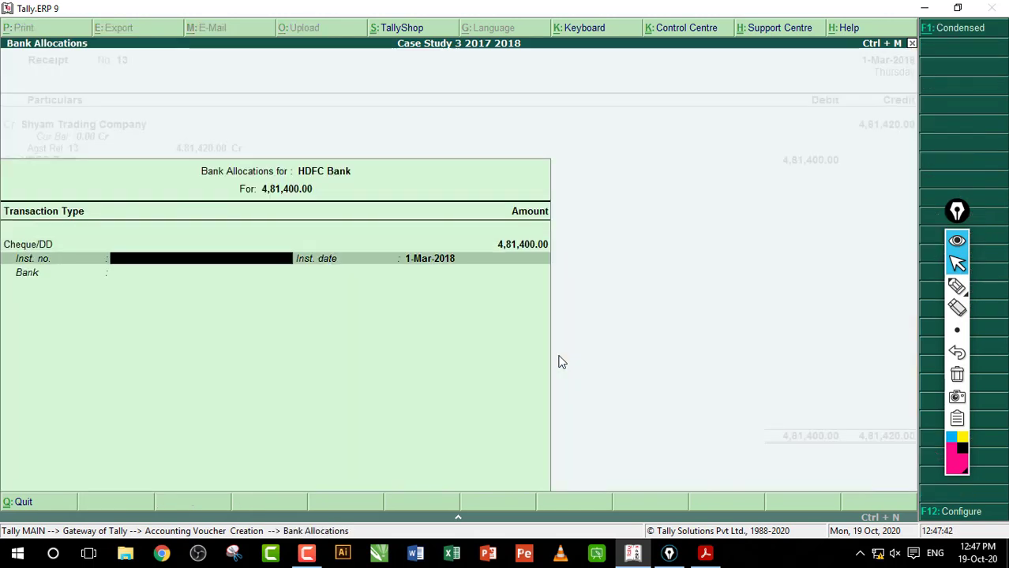
key(Return)
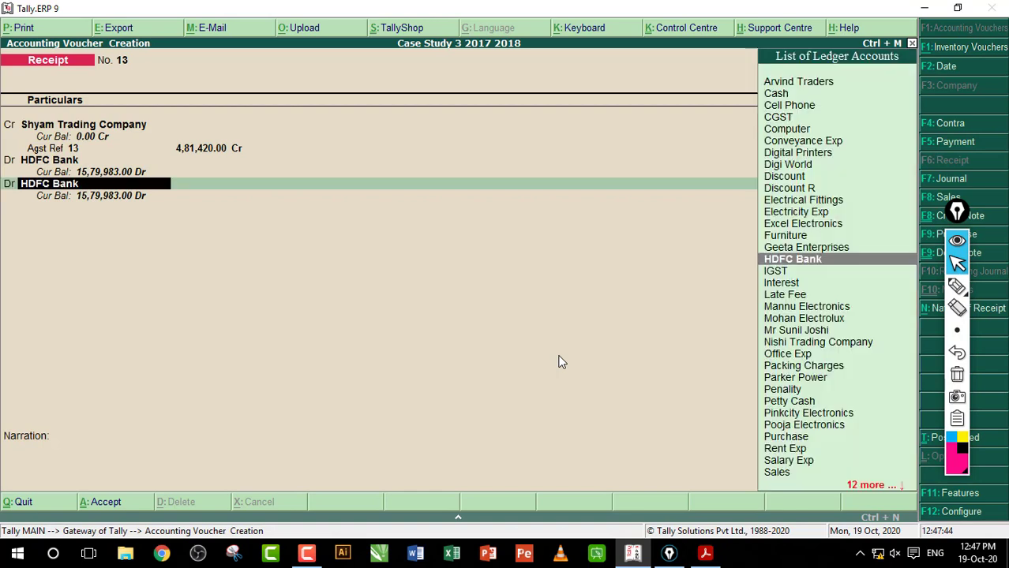
Debit the remaining 20 to the Discount ledger and save the receipt voucher without a narration.
text(D)
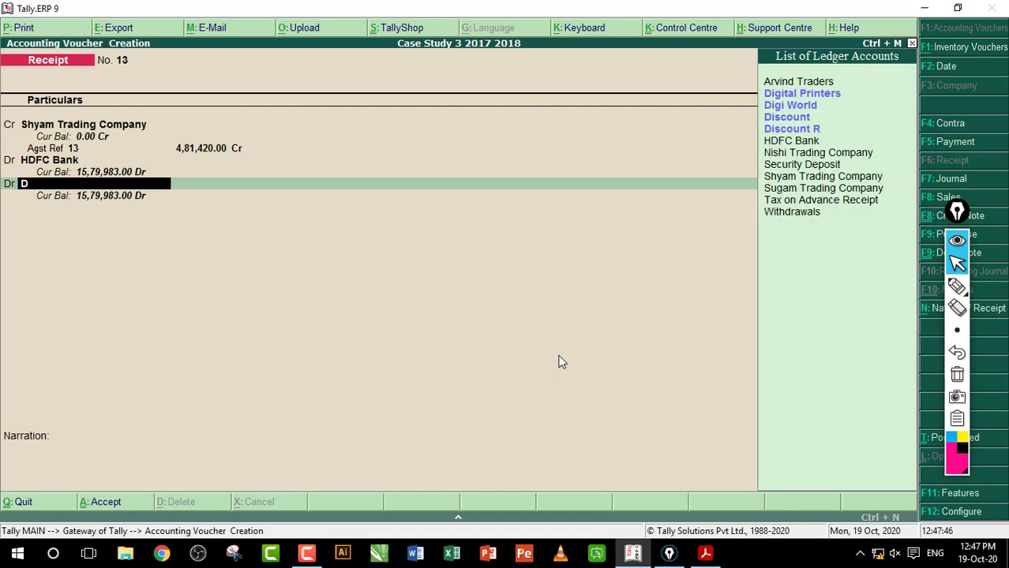
key(Down)
key(Down)
key(Return)
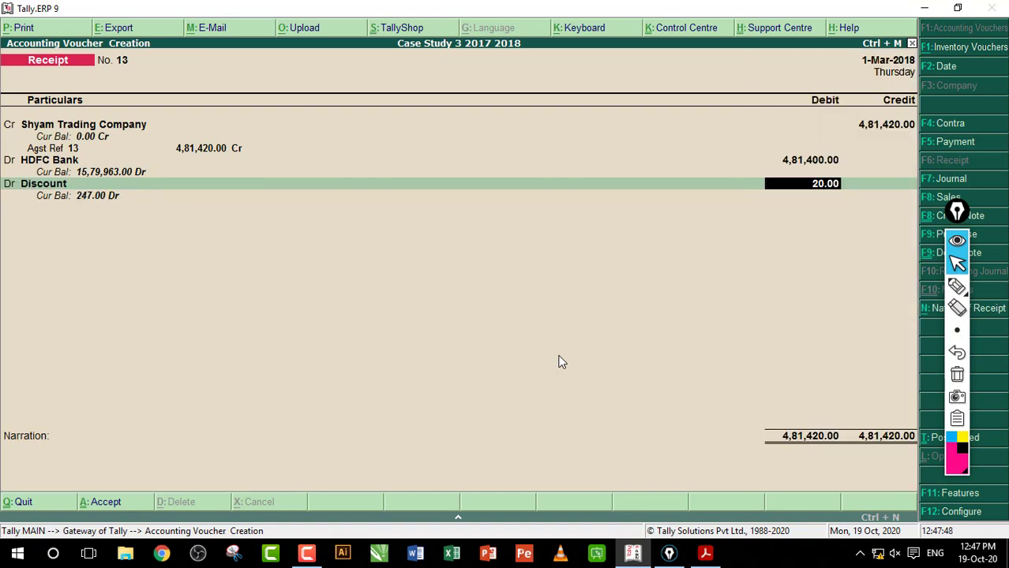
key(Return)
key(Return)
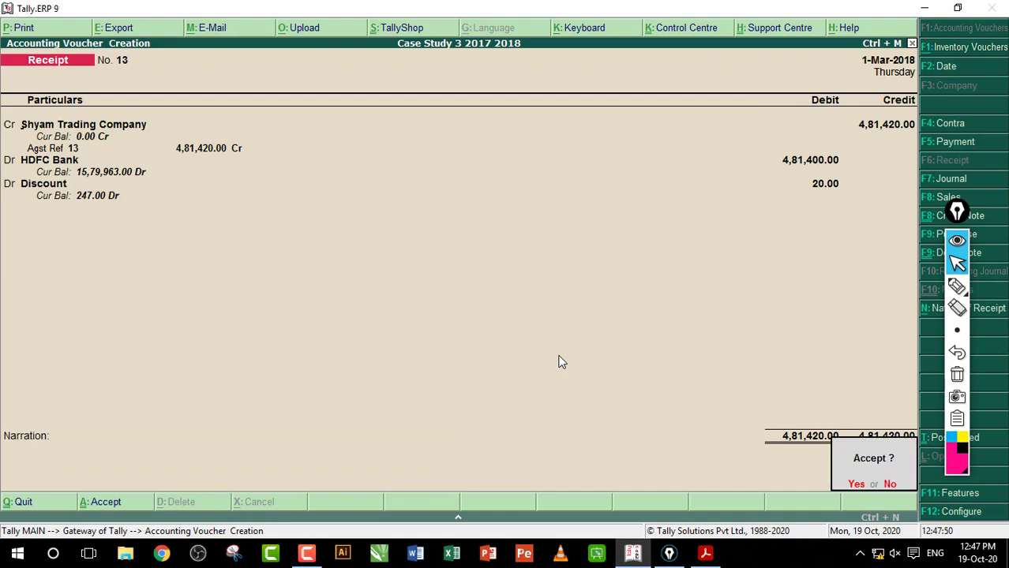
key(Return)
Switch to the case study PDF and read entry 106 about the purchase from composition dealer Jaipur Electronics.
click(705, 554)
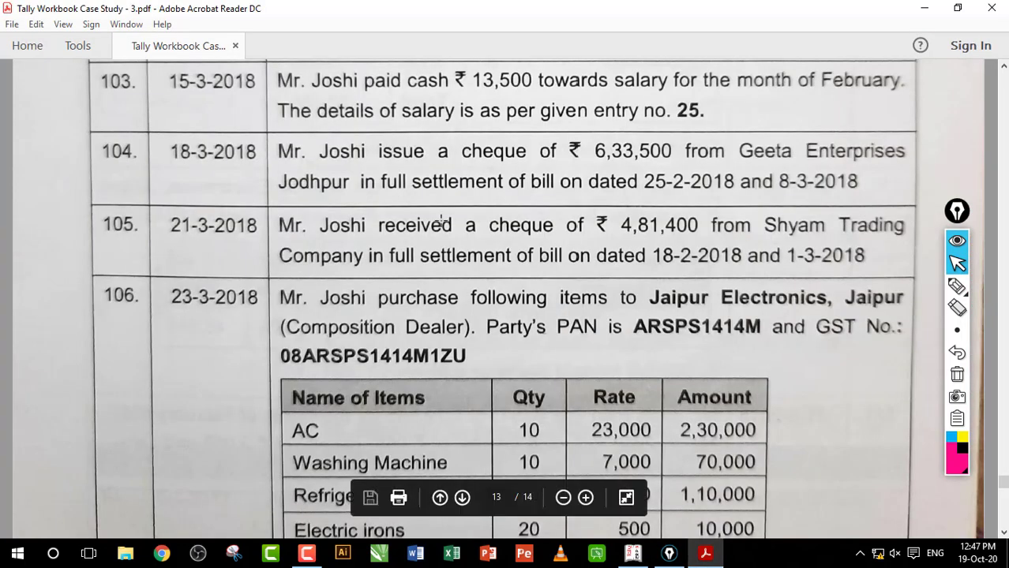
scroll(367, 300, down, 5)
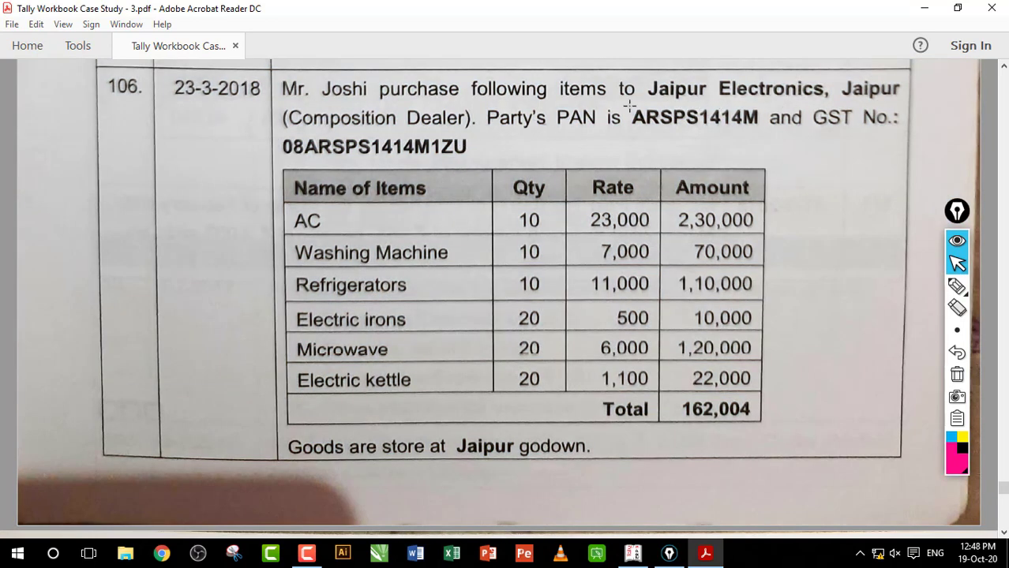
drag(427, 79, 687, 101)
click(689, 99)
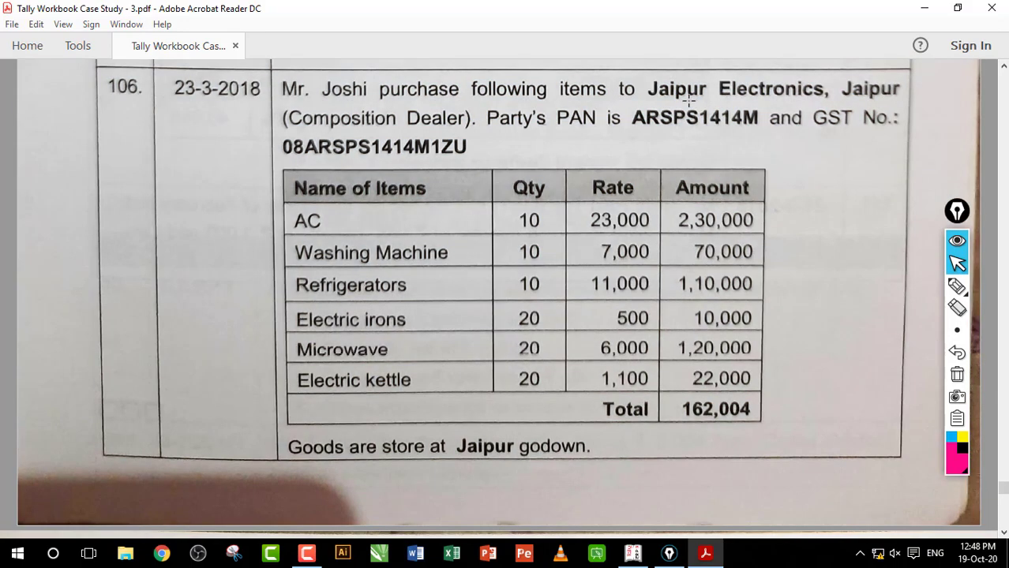
drag(637, 74, 834, 106)
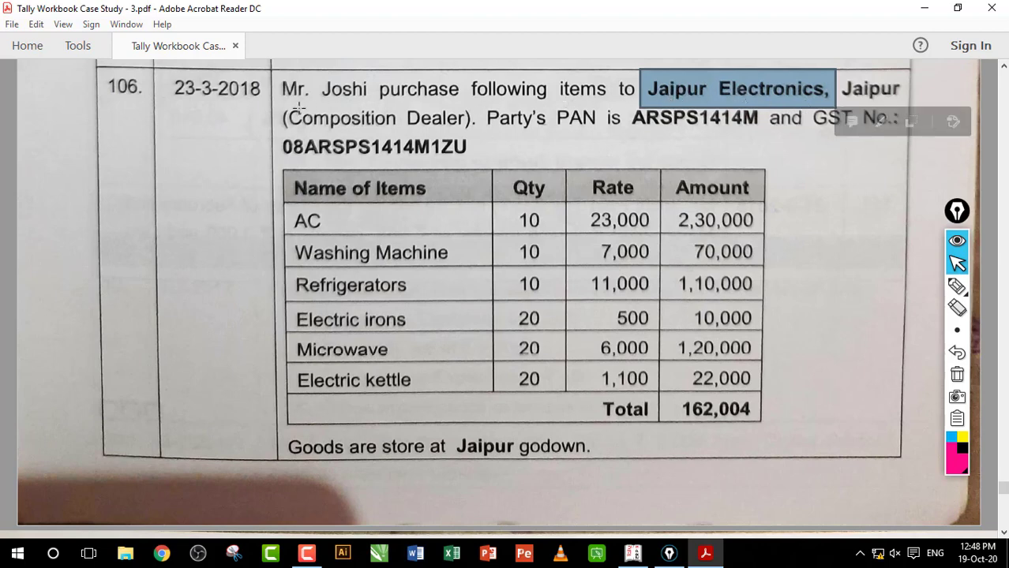
drag(289, 116, 474, 136)
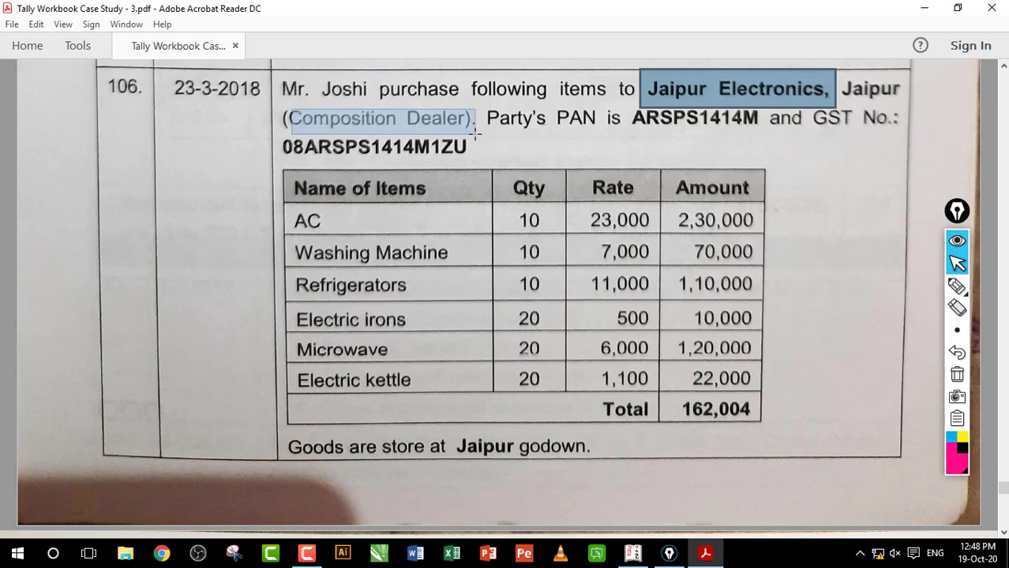
click(477, 136)
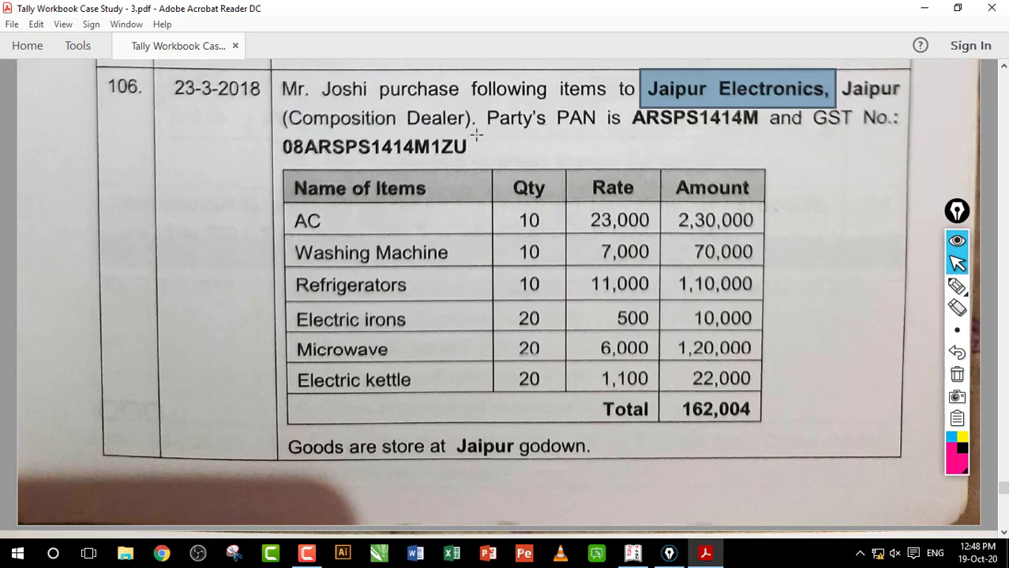
Annotate entry 106 with freehand pen marks beside the text and item table, and clear them.
click(957, 286)
mouse_move(232, 125)
mouse_down()
mouse_move(266, 159)
mouse_move(264, 147)
mouse_move(267, 187)
mouse_move(243, 140)
mouse_move(222, 219)
mouse_move(270, 180)
mouse_move(246, 158)
mouse_up()
drag(809, 214, 773, 266)
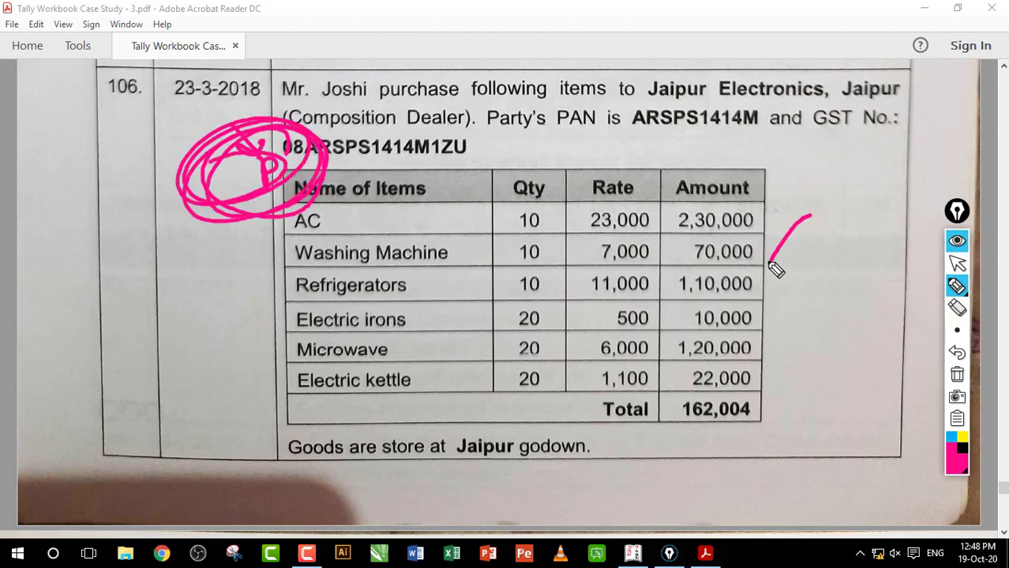
drag(770, 217, 807, 270)
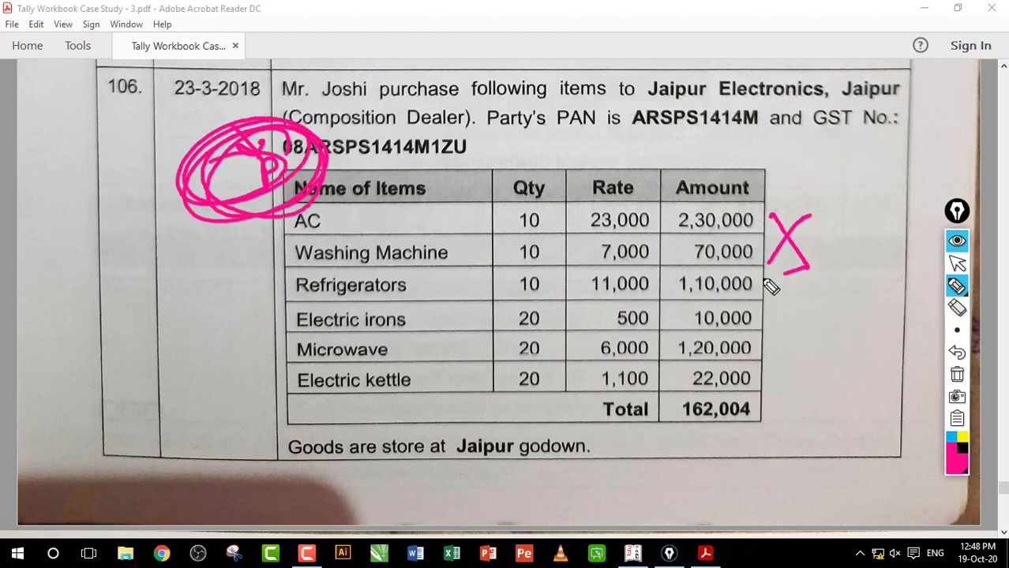
click(957, 375)
click(948, 286)
click(957, 263)
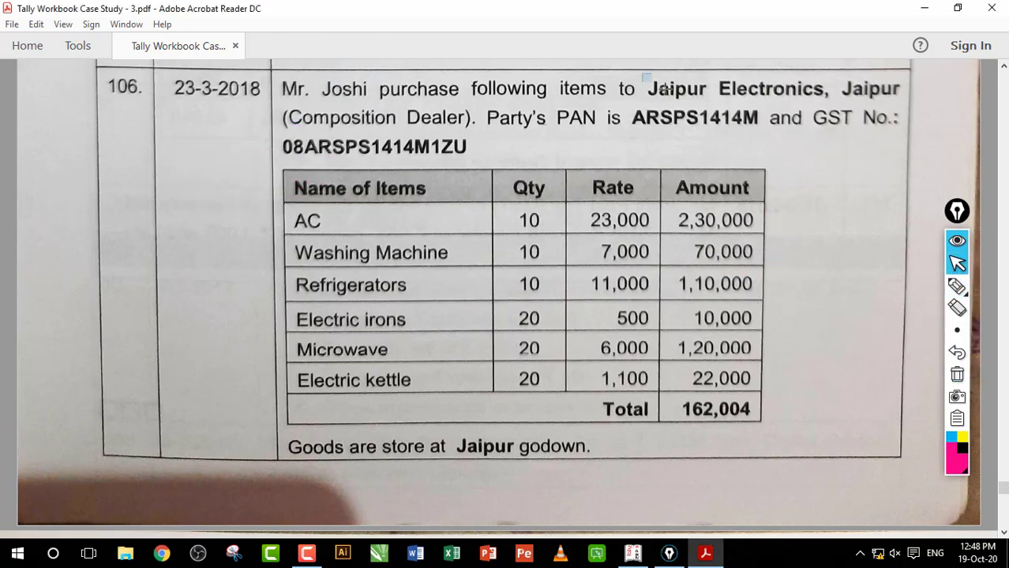
Review the supplier name and the storage godown given in entry 106.
drag(644, 75, 837, 114)
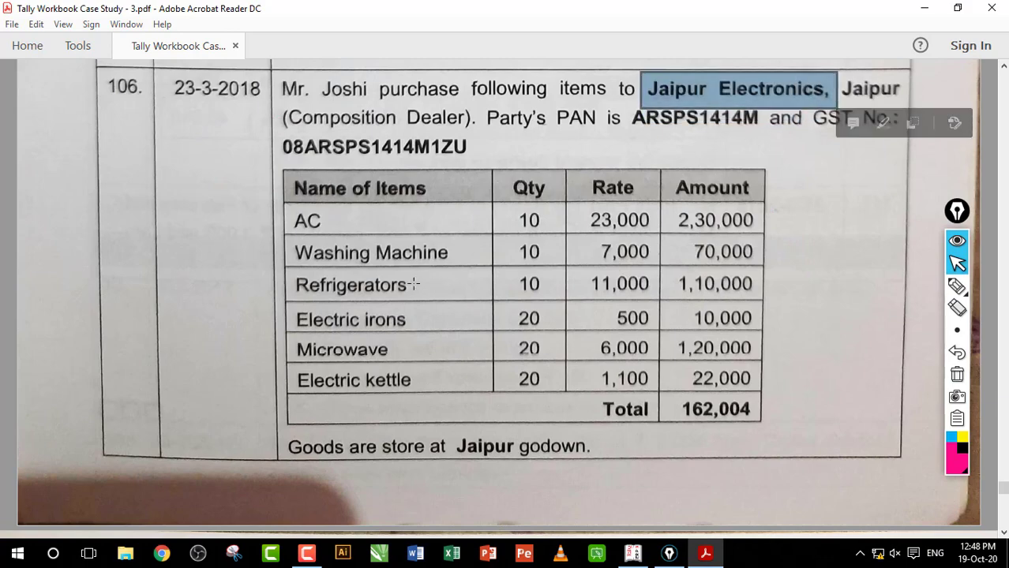
drag(450, 438, 517, 448)
click(473, 403)
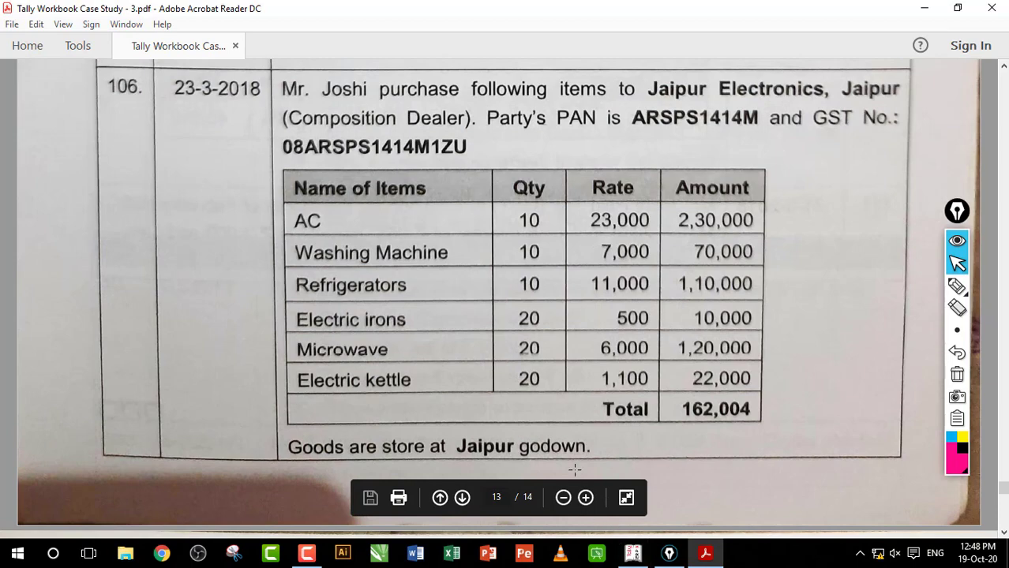
Switch to Tally.ERP 9, start a purchase voucher without supplier invoice details and begin a party ledger named Jaipur Electronics.
click(632, 553)
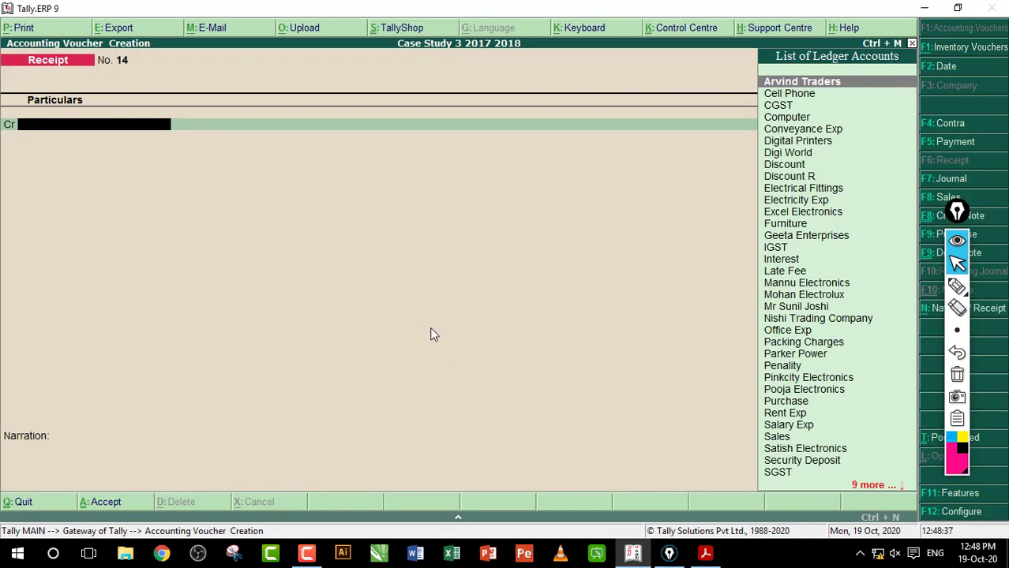
key(F9)
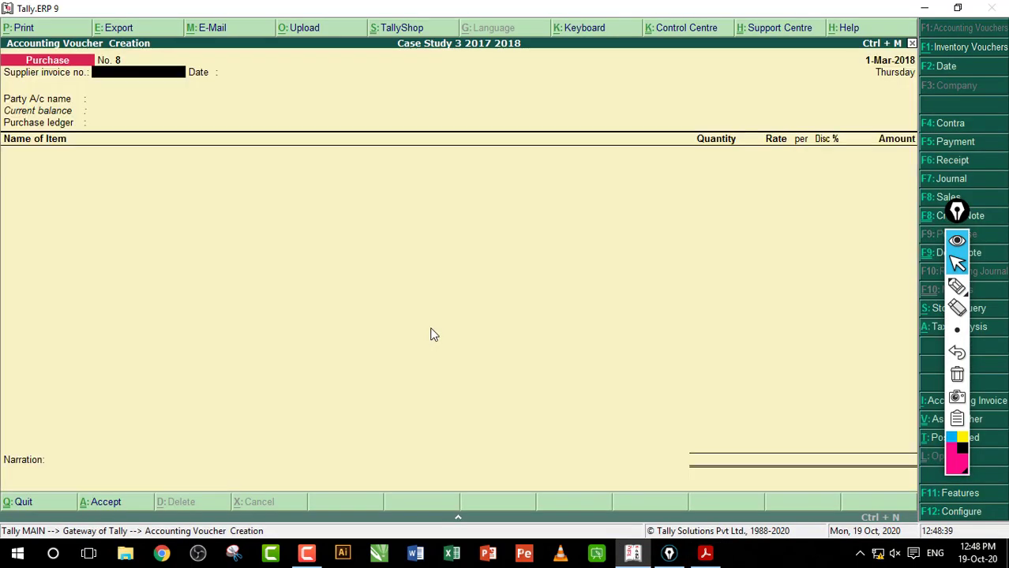
key(Return)
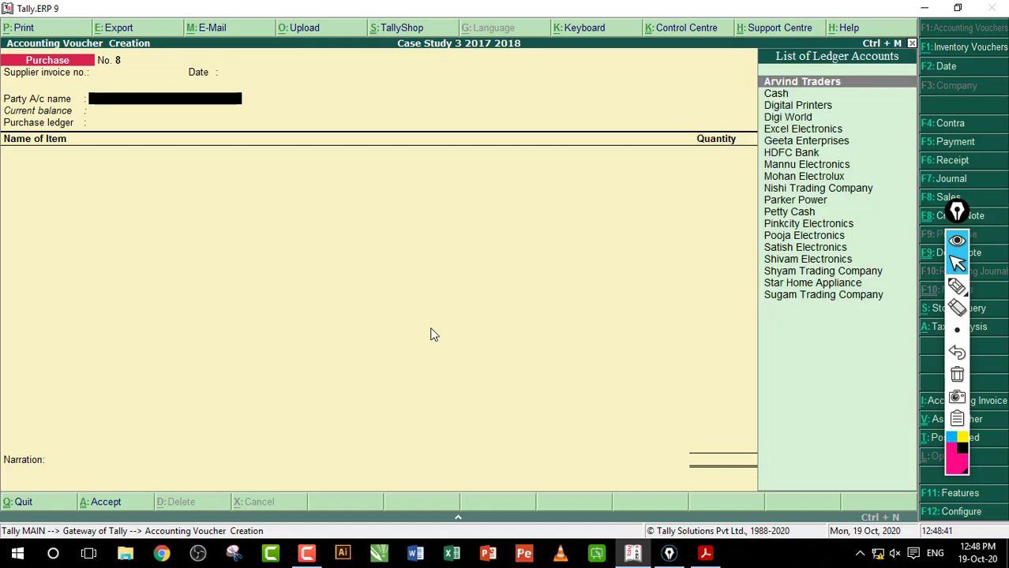
key(alt+c)
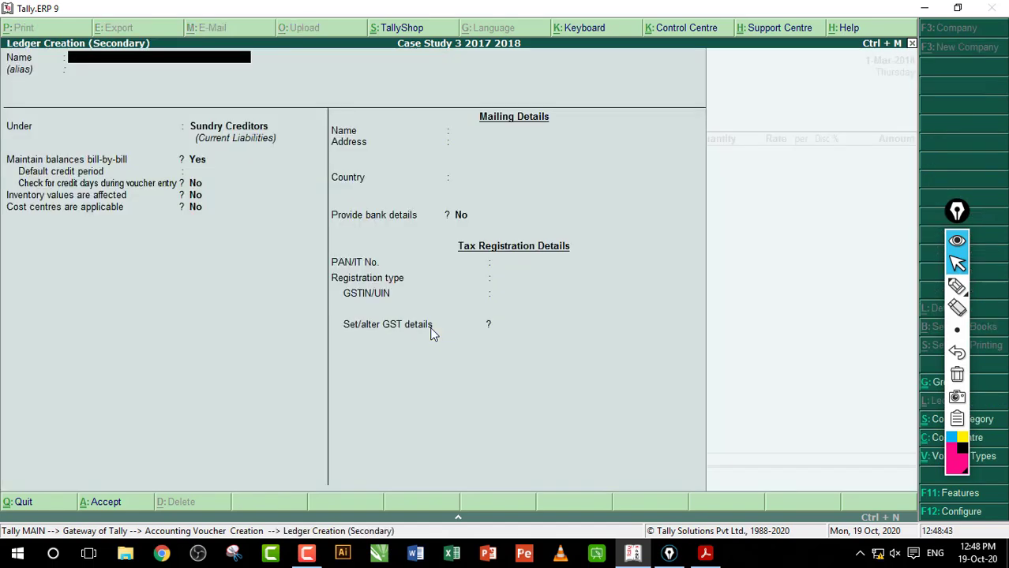
text(Jaipur electronics)
key(Return)
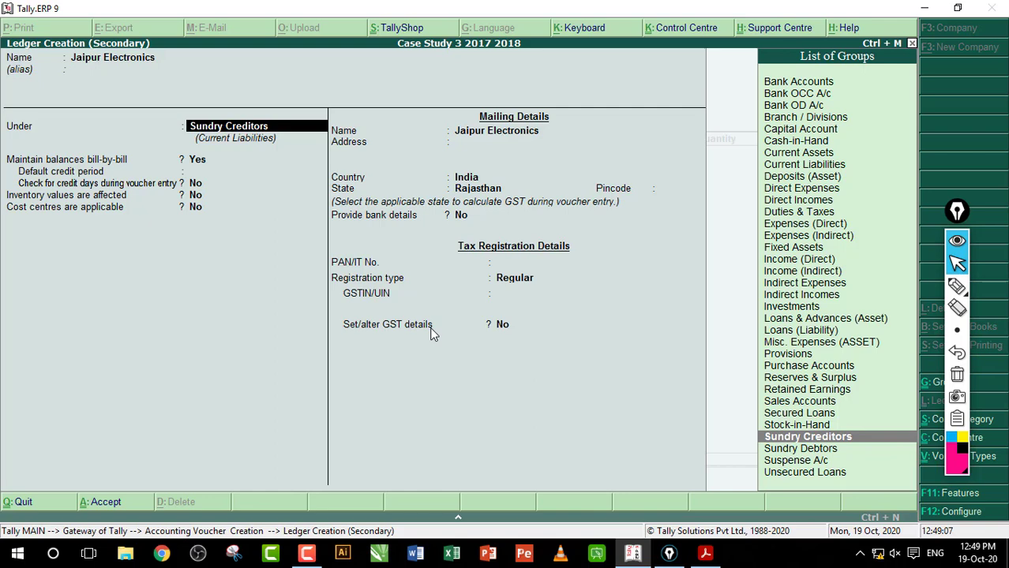
Keep the new ledger under Sundry Creditors with bill-by-bill balances and the default credit, inventory and cost centre settings.
key(Return)
key(Return)
key(Return)
key(Return)
key(Return)
key(Return)
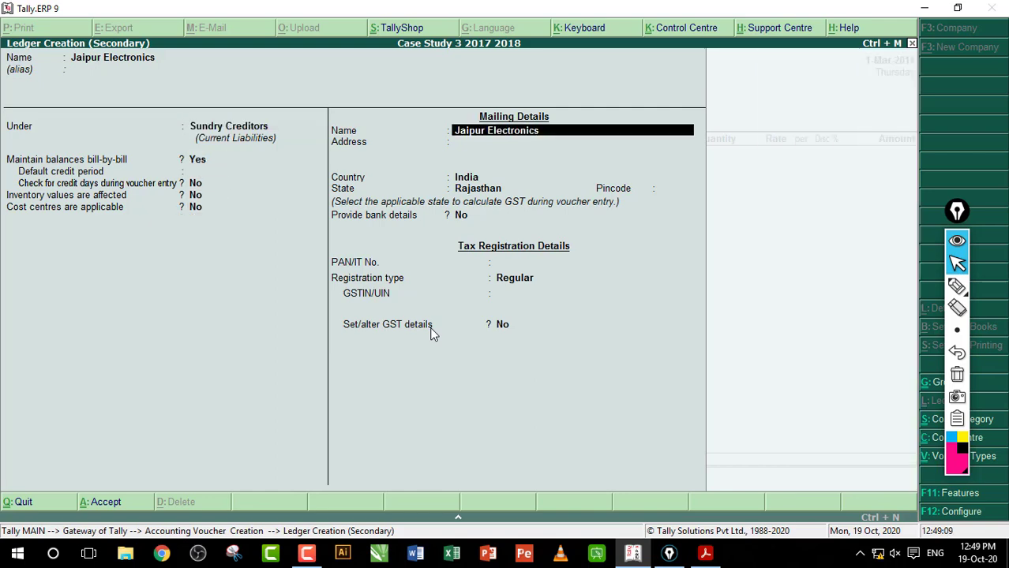
Accept the default mailing details with Rajasthan, India, leave the PAN blank and set the registration type to Composition.
key(Return)
key(Return)
key(Return)
key(Return)
key(Return)
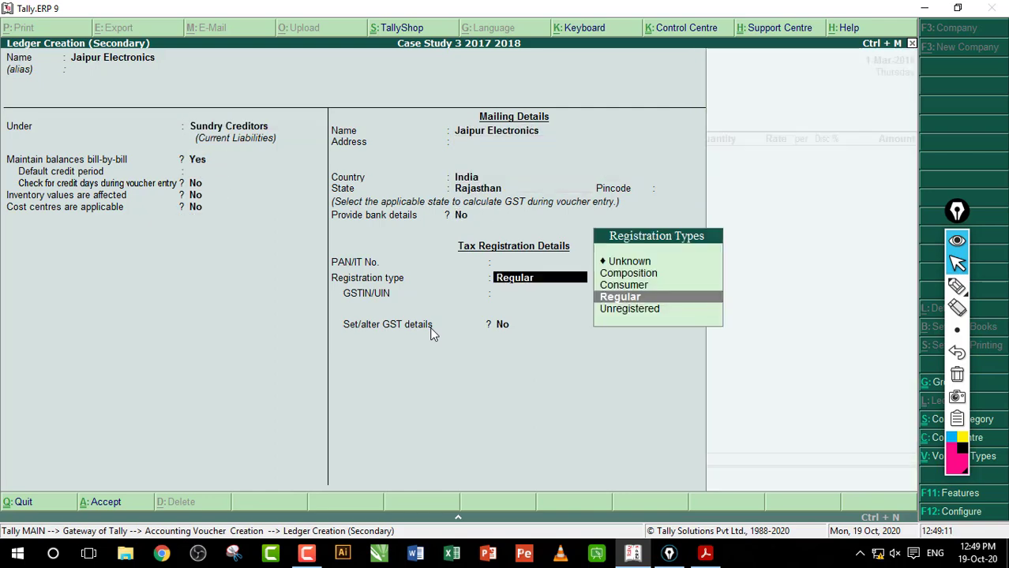
key(Up)
key(Up)
key(Return)
Confirm the Composition registration, leave the GSTIN/UIN blank and choose to set or alter the ledger's GST details.
key(Return)
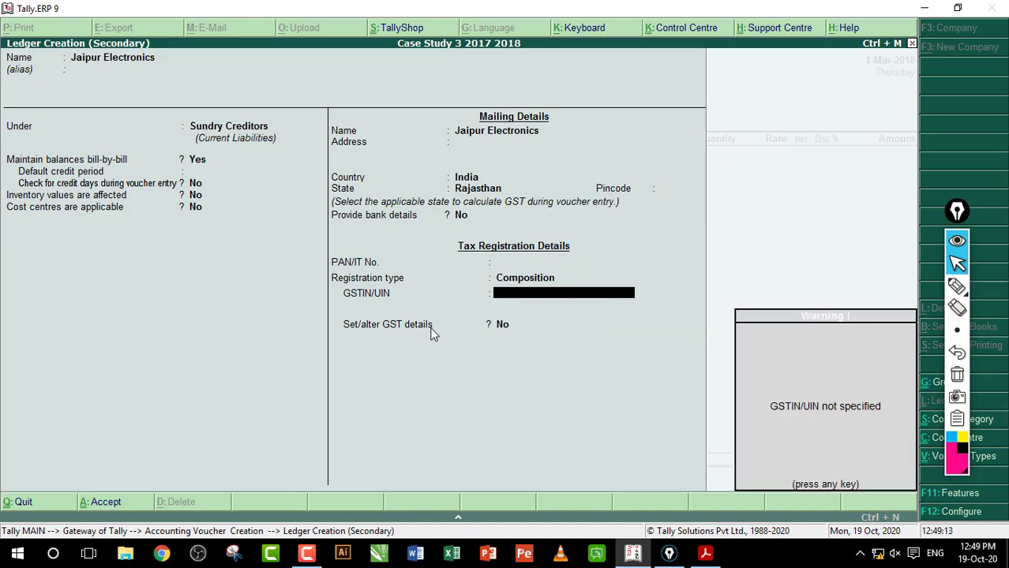
key(Return)
key(y)
key(Return)
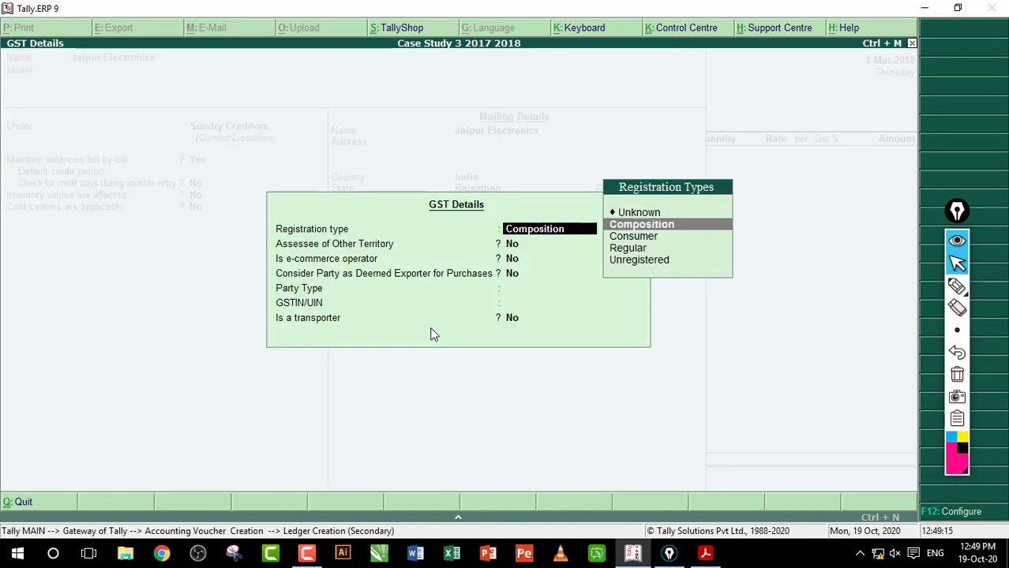
Keep the default GST details with a blank party type and GSTIN/UIN, and save the Jaipur Electronics ledger.
key(Return)
key(Return)
key(Return)
key(Return)
key(Return)
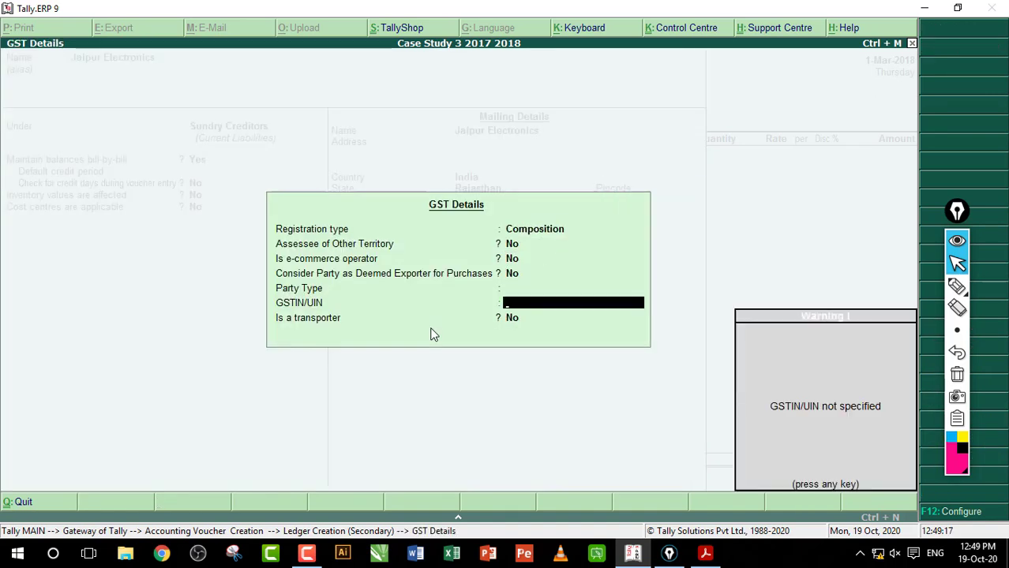
key(Return)
key(Return)
key(Return)
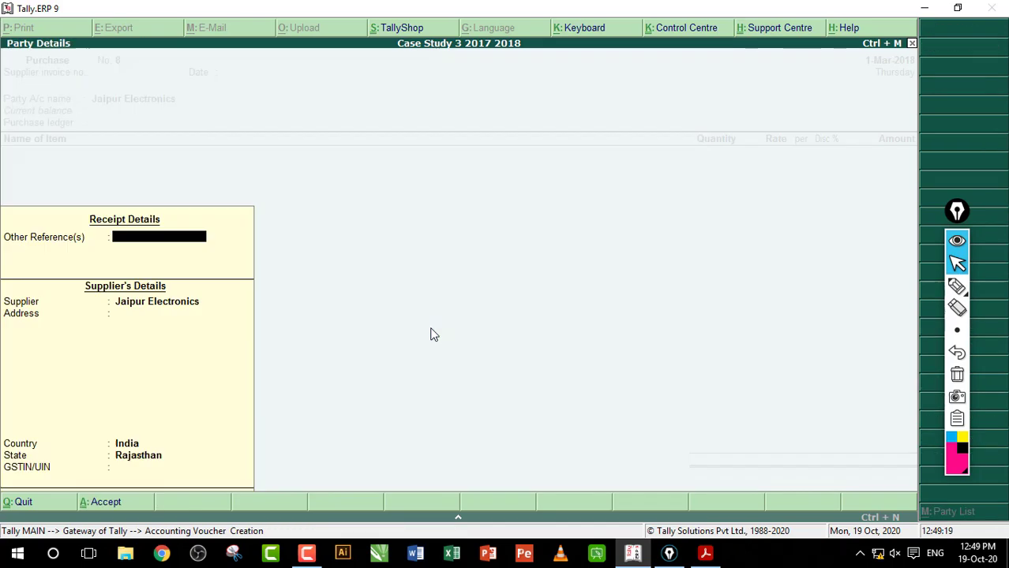
Accept the supplier details, select the Purchase ledger and classify the transaction as Purchase From Composition Dealer.
key(Return)
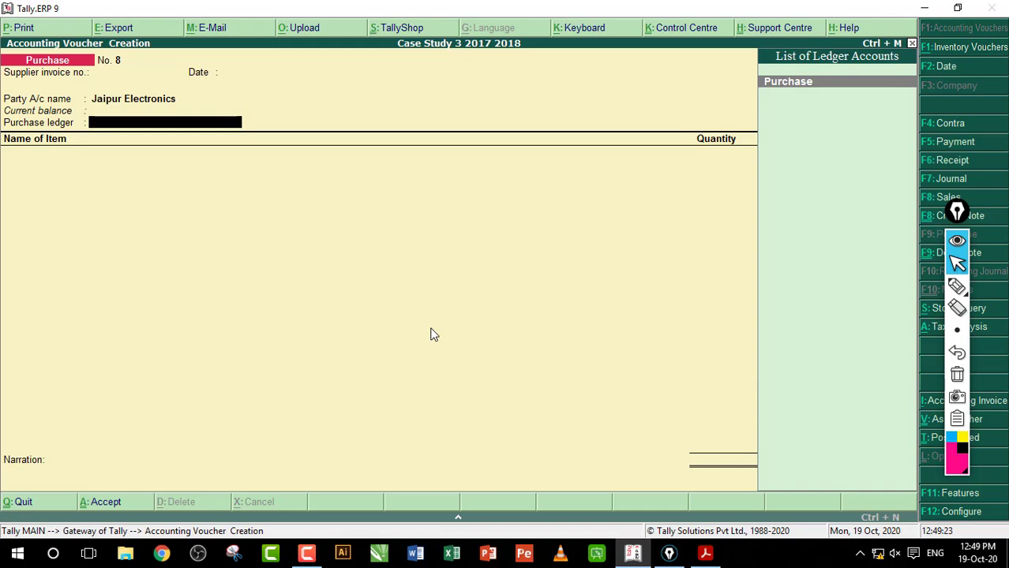
key(Return)
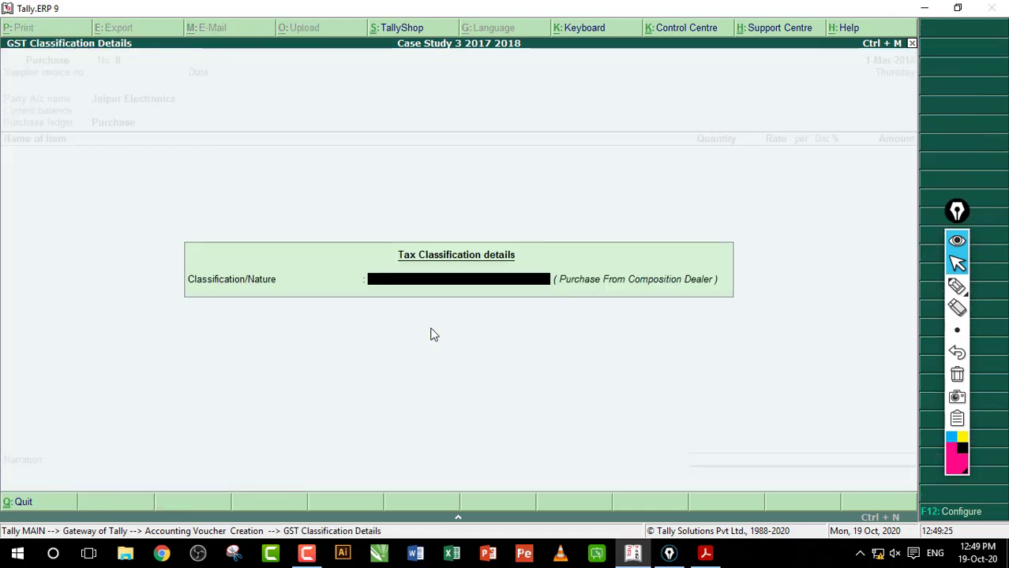
text(P)
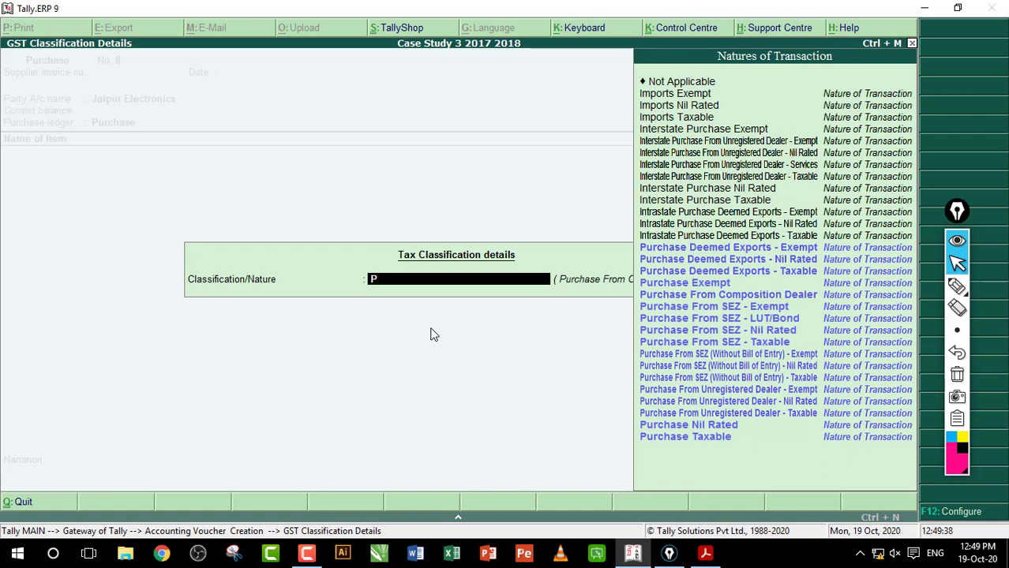
key(Down)
key(Down)
key(Down)
key(Down)
key(Down)
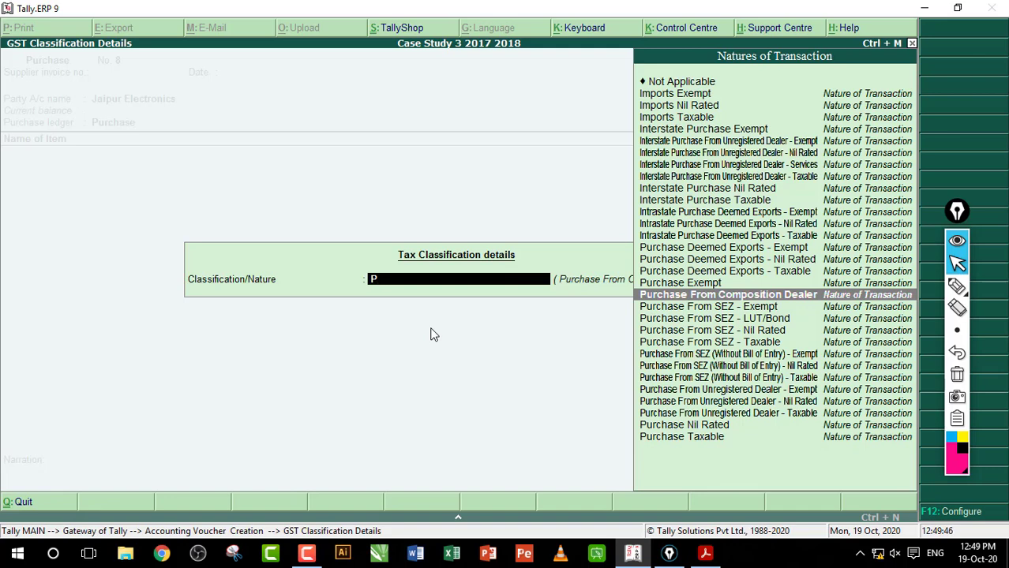
key(Return)
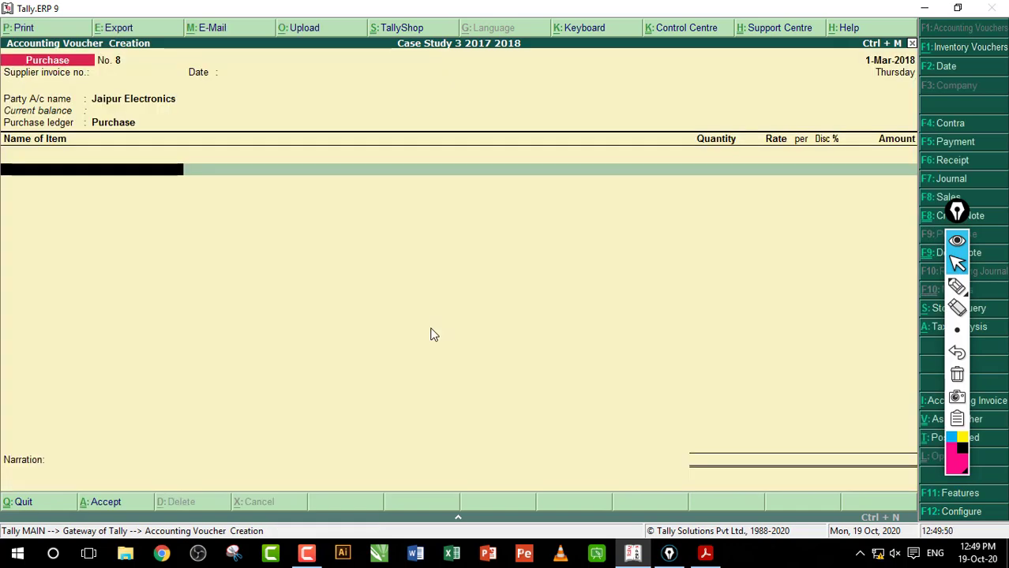
Check the items, quantities and rates of entry 106 in the workbook PDF and return to the Tally.ERP 9 purchase voucher.
click(711, 560)
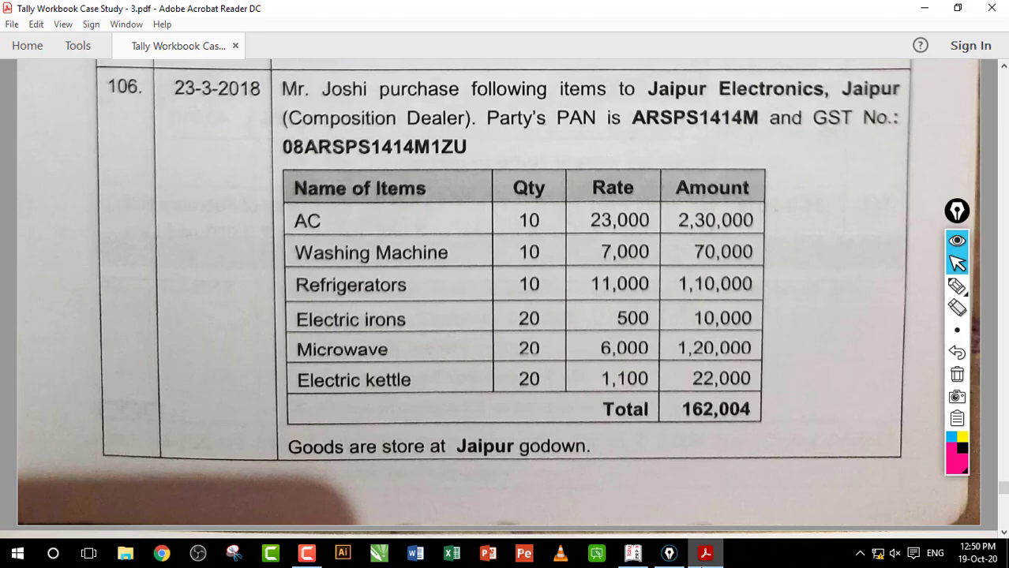
click(705, 557)
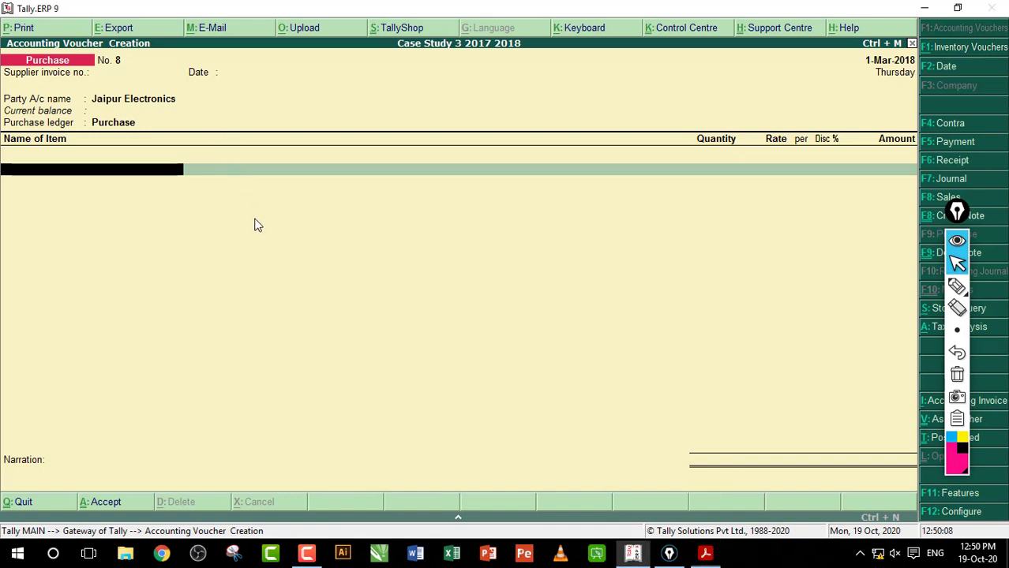
text(W)
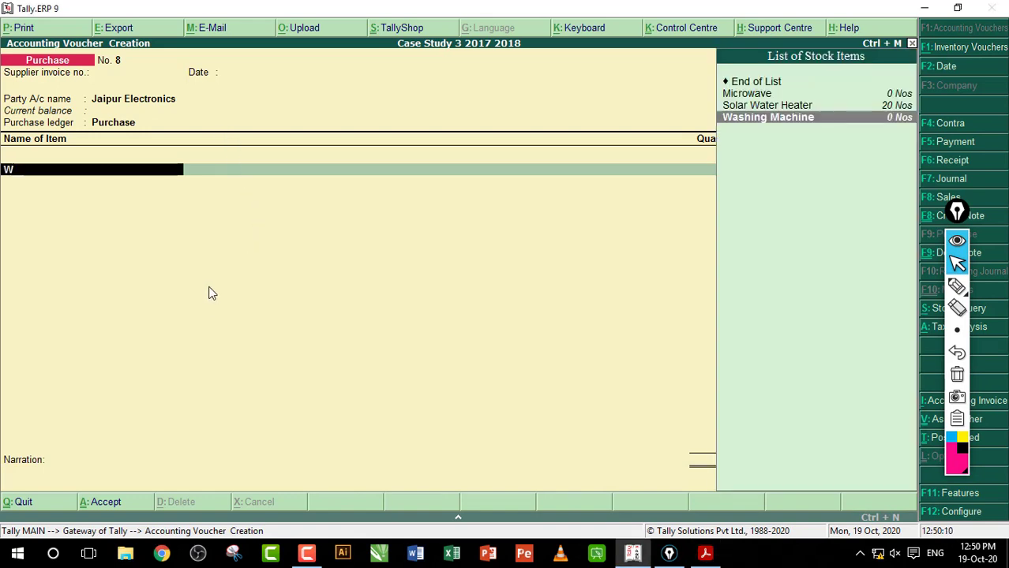
key(BackSpace)
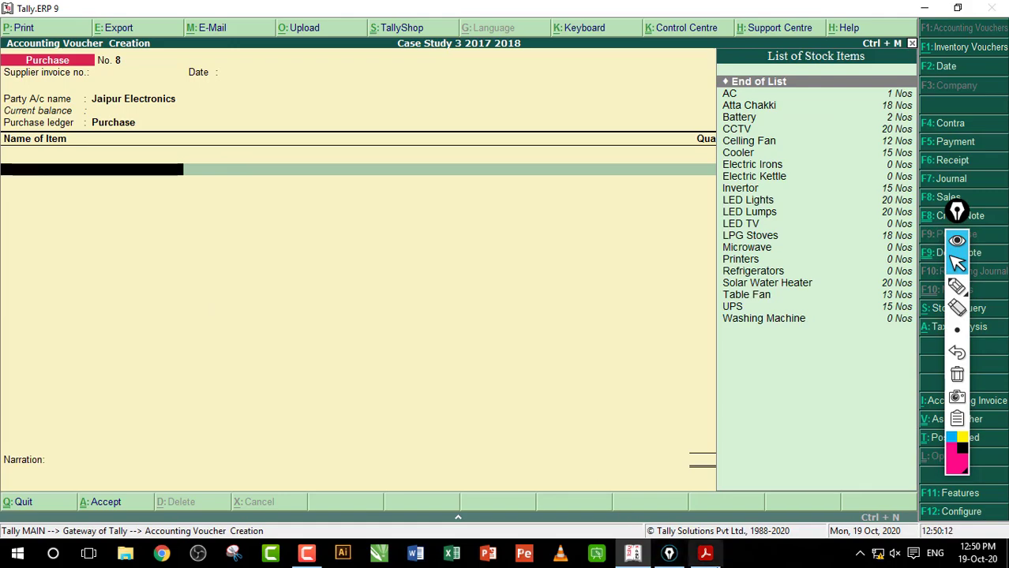
click(705, 556)
click(705, 557)
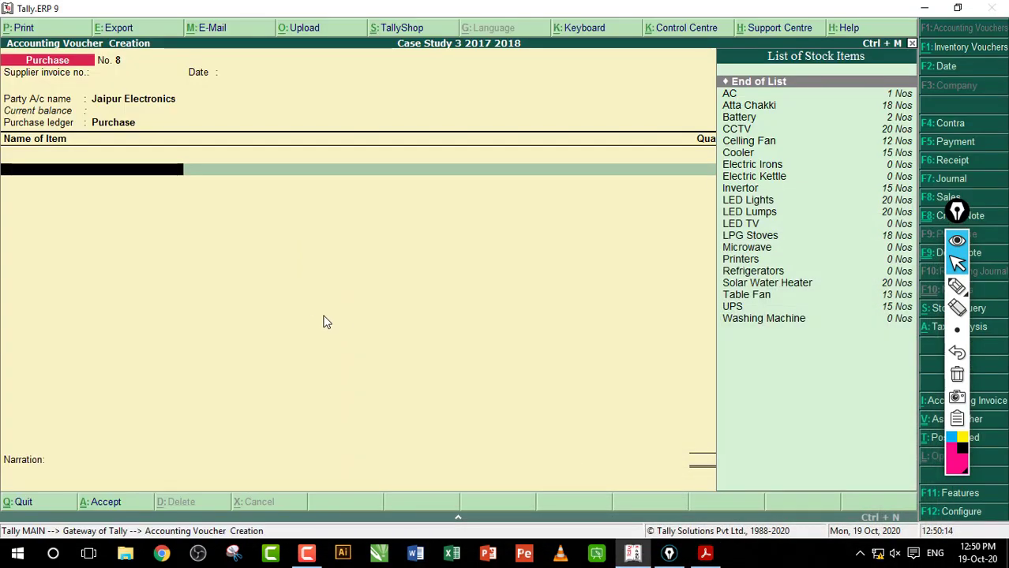
Add the item AC from the Jaipur godown with a quantity of 10 Nos at a rate of 23,000.
text(A)
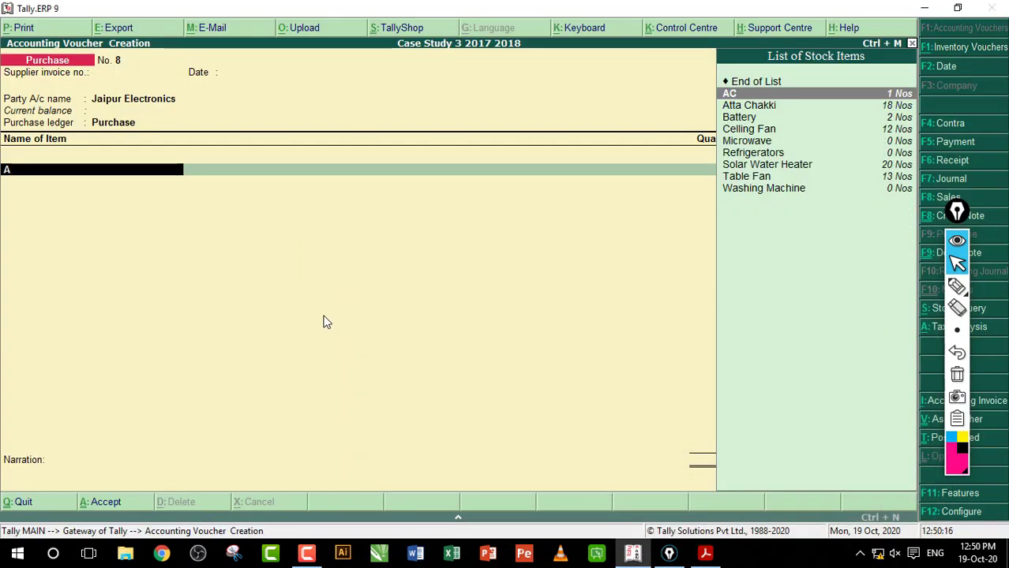
key(Return)
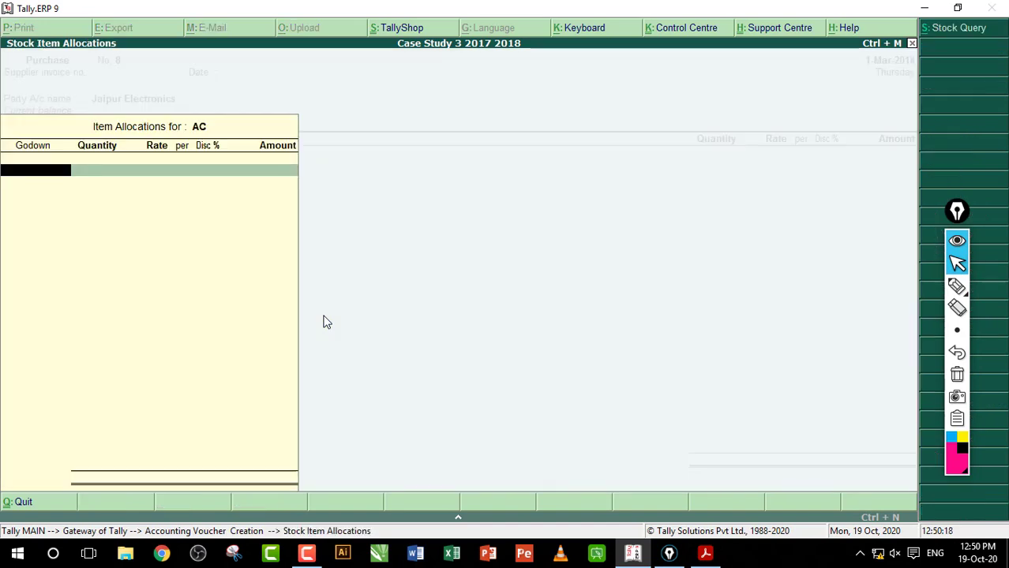
text(Ja)
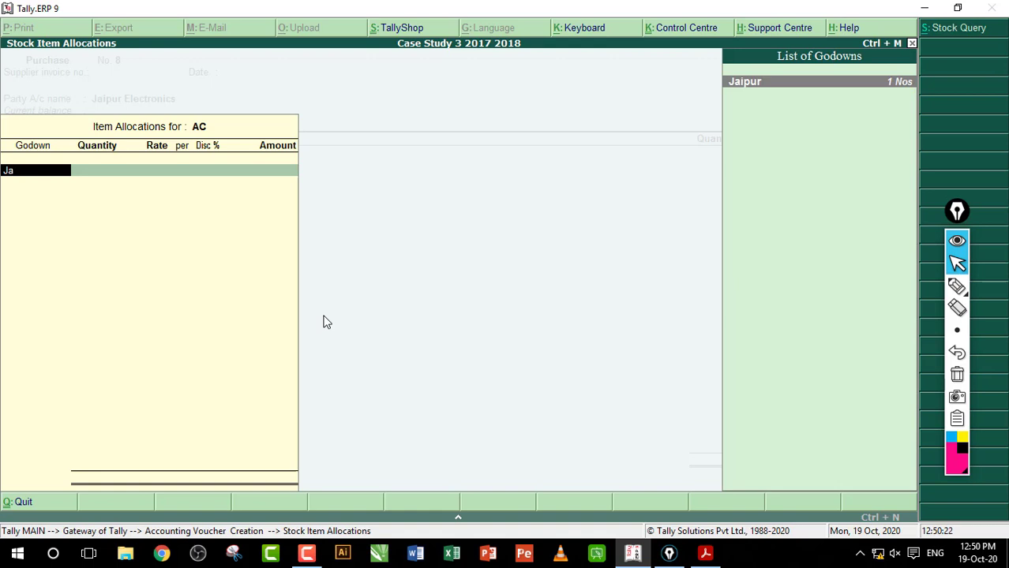
key(Return)
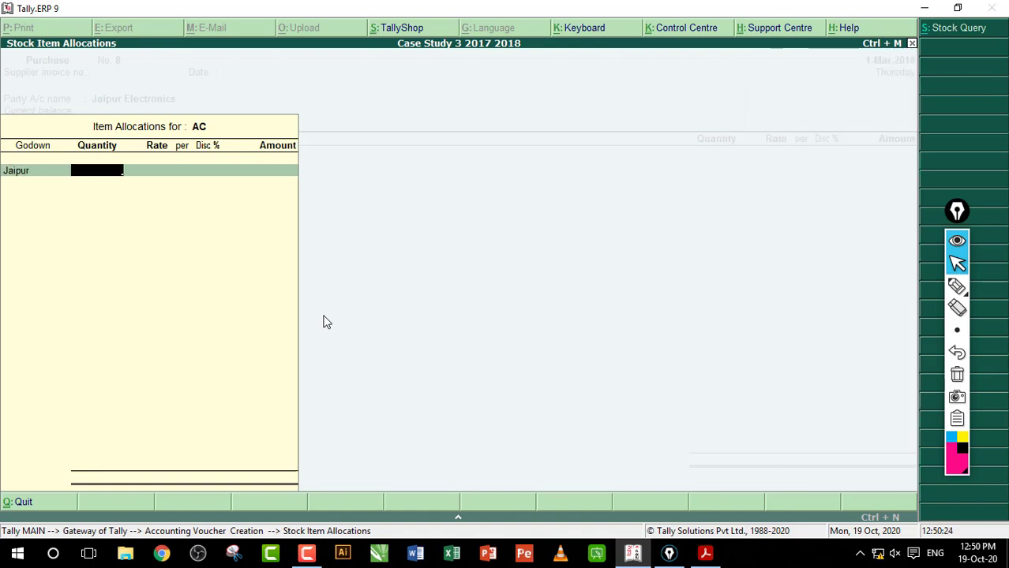
text(10)
key(Return)
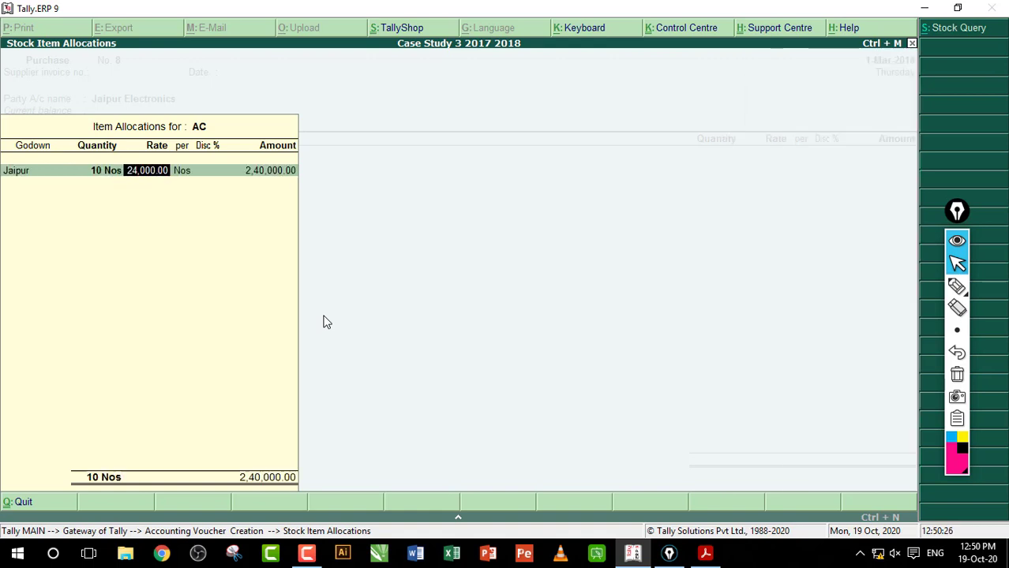
text(23000)
key(Return)
key(Return)
key(Return)
key(Return)
key(Return)
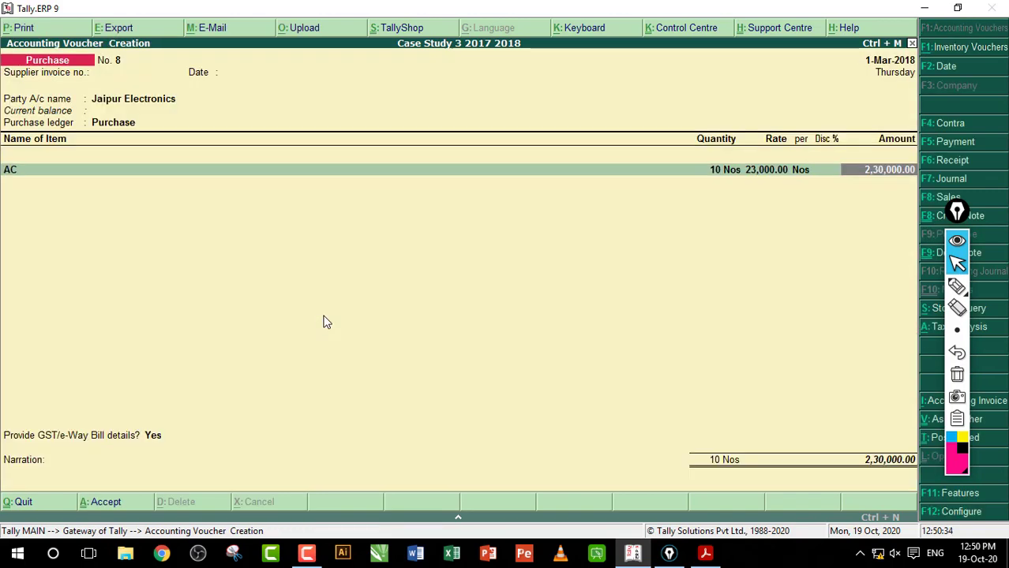
key(Return)
Add the item Washing Machine from the Jaipur godown with a quantity of 10 Nos at a rate of 7,000.
text(W)
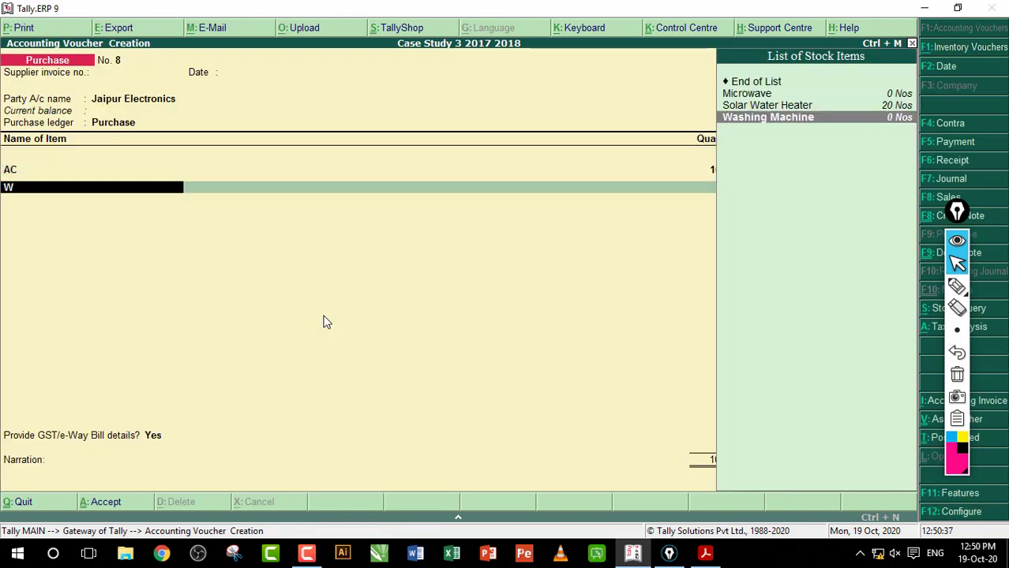
key(Return)
text(Ja)
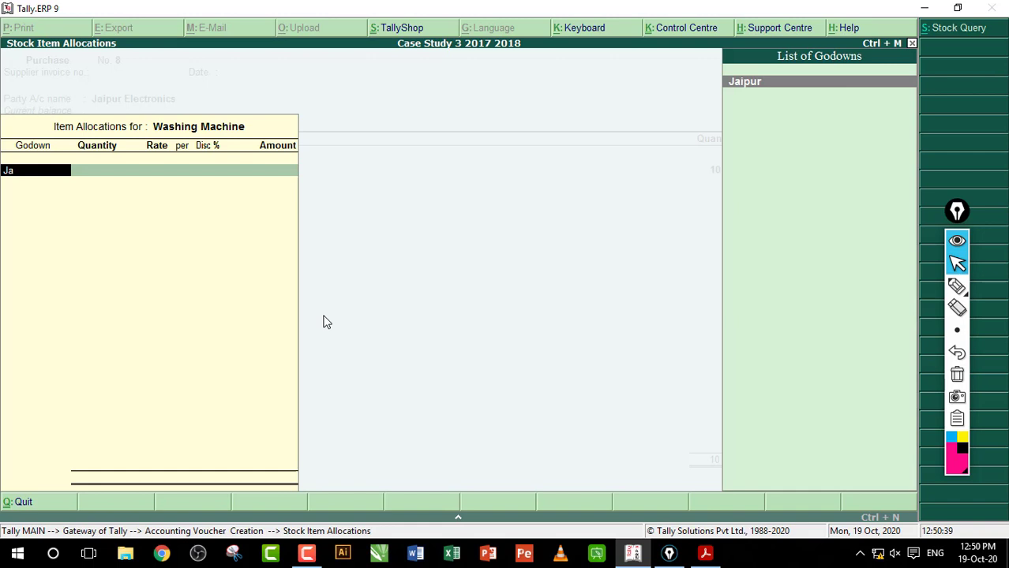
key(Return)
text(10)
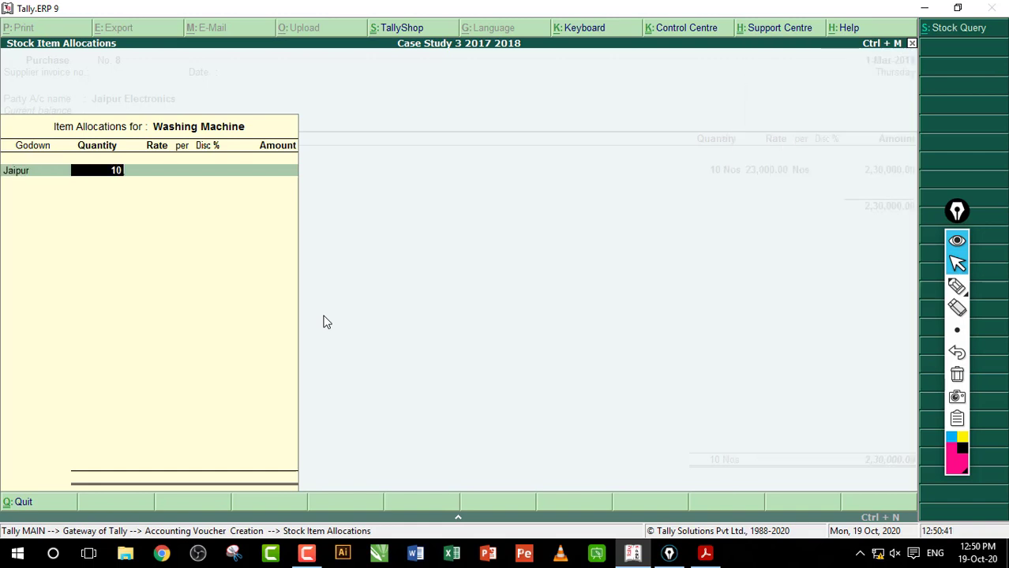
key(Return)
text(7000)
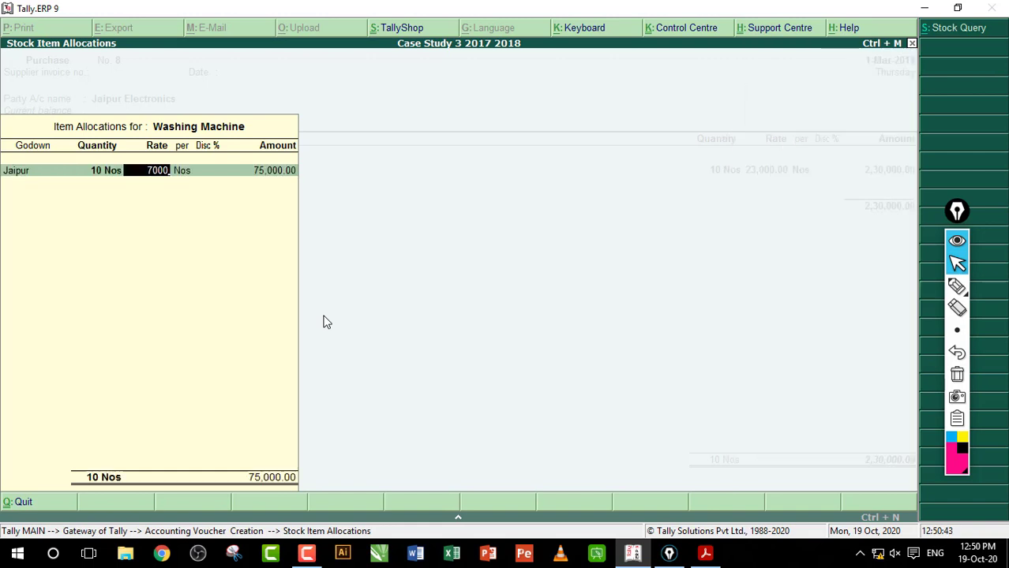
key(Return)
key(Return)
key(Return)
key(Return)
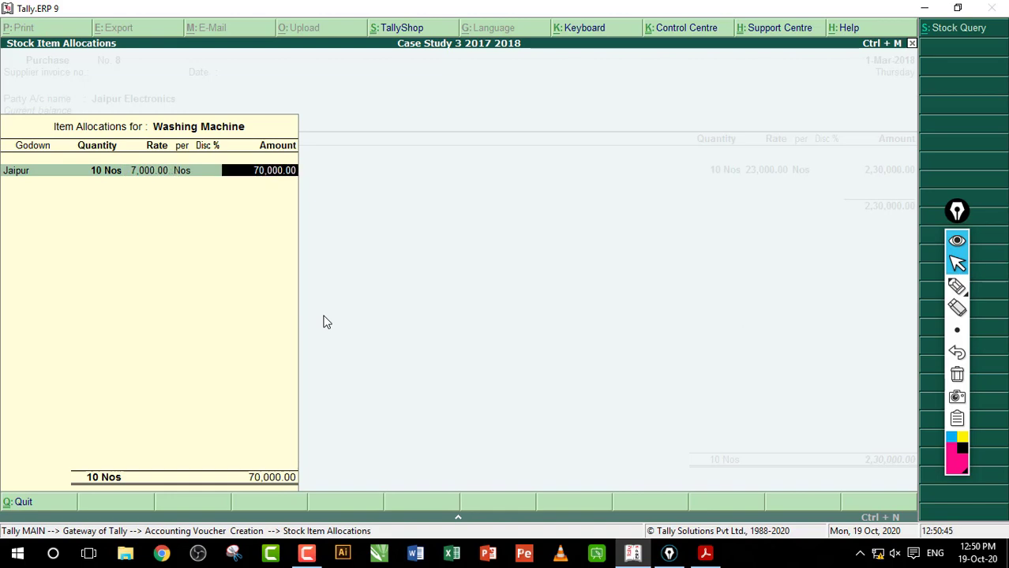
key(Return)
key(Return)
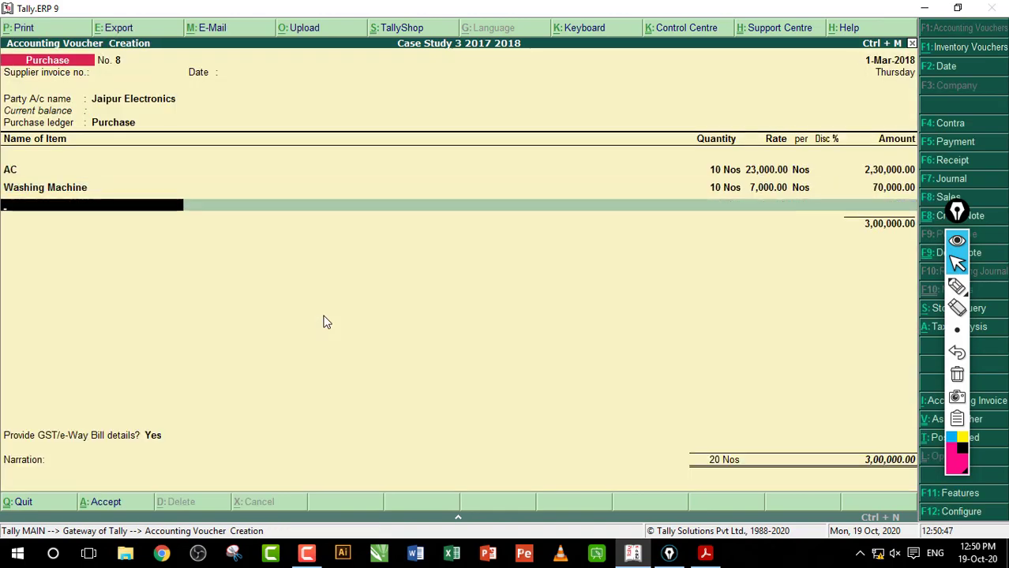
Add 10 Refrigerators at 11,000, 20 Electric Irons at 500, 20 Microwave at 6,000 and 20 Electric Kettle at 1,100.
text(R)
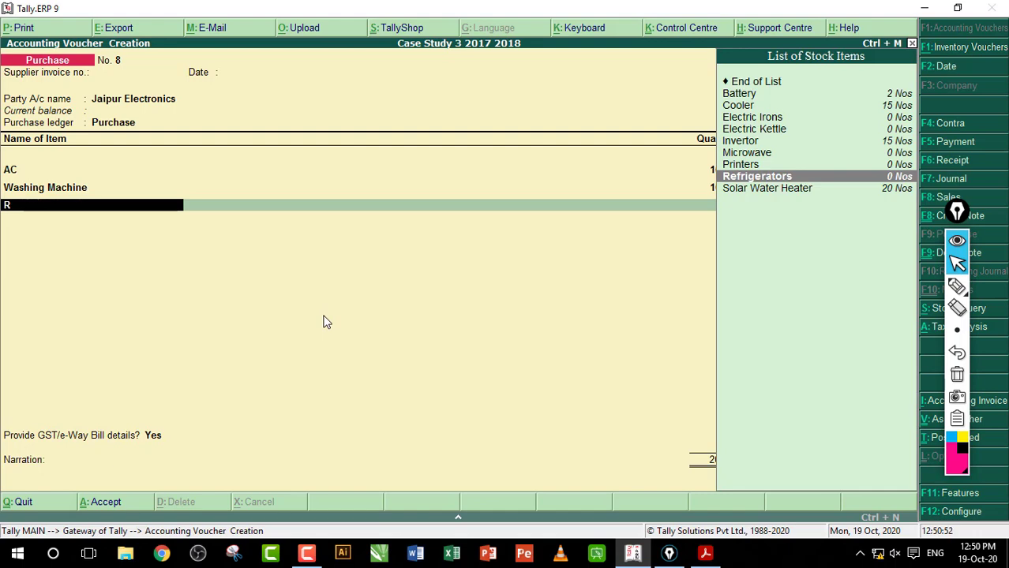
key(Return)
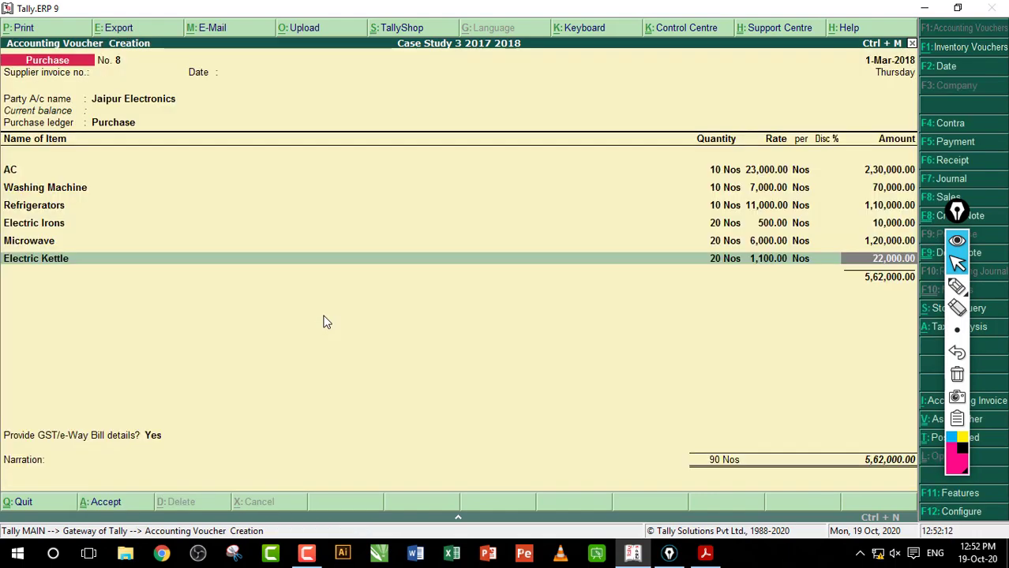
key(Return)
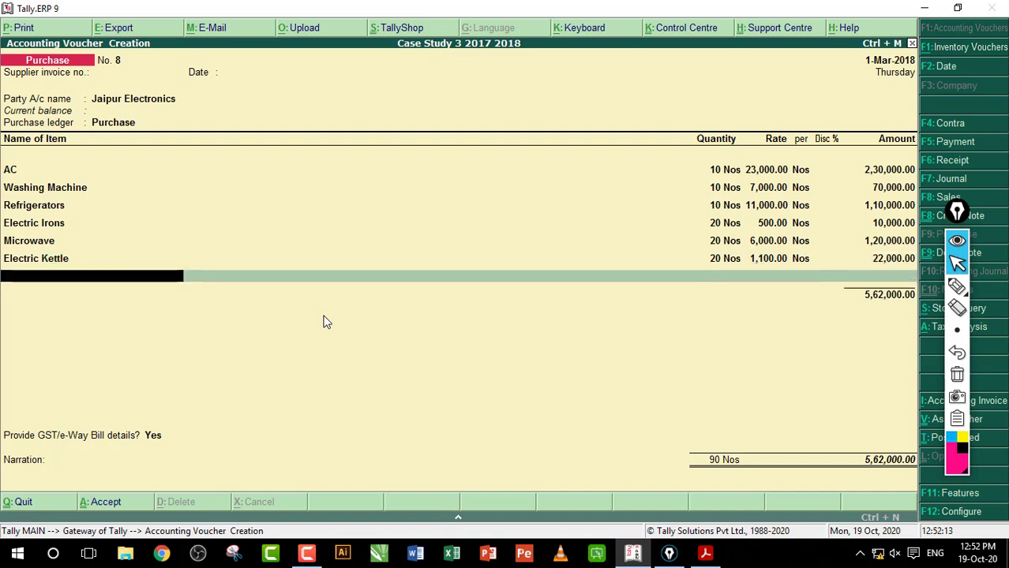
End the item list, set GST/e-Way Bill details to No, leave the narration blank and save the purchase voucher.
key(Return)
key(Return)
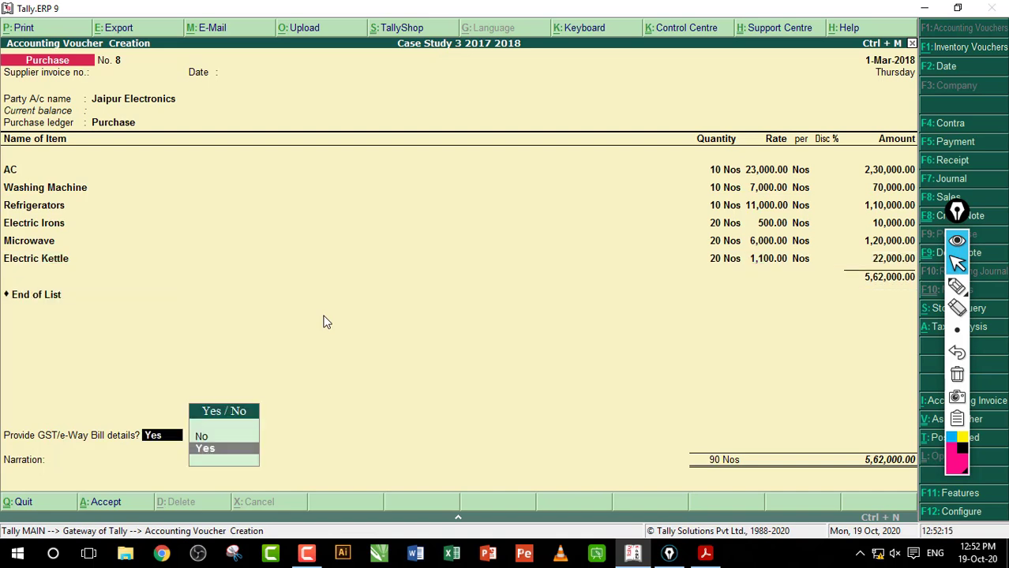
key(Up)
key(Return)
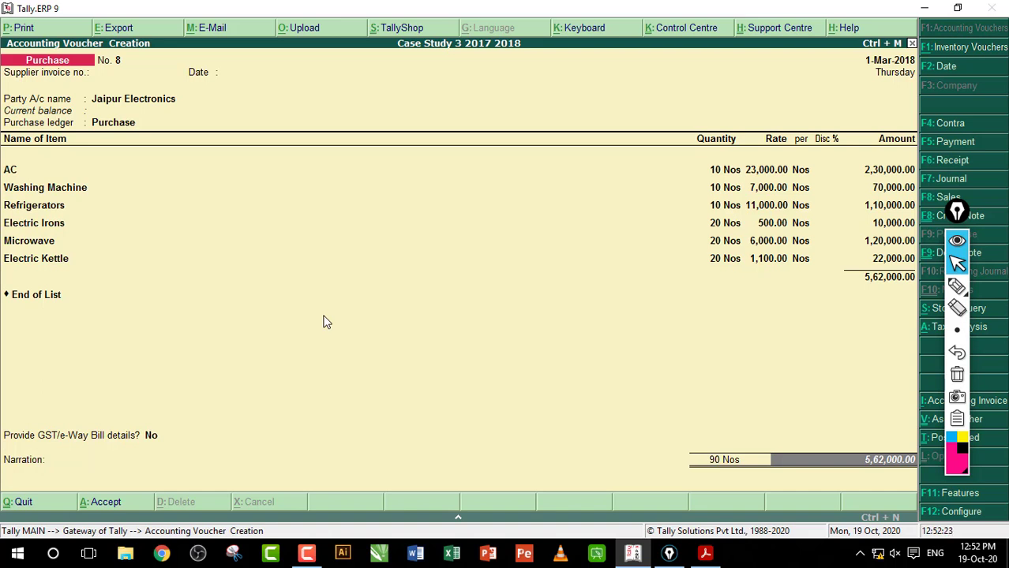
key(Return)
key(Return)
key(Return)
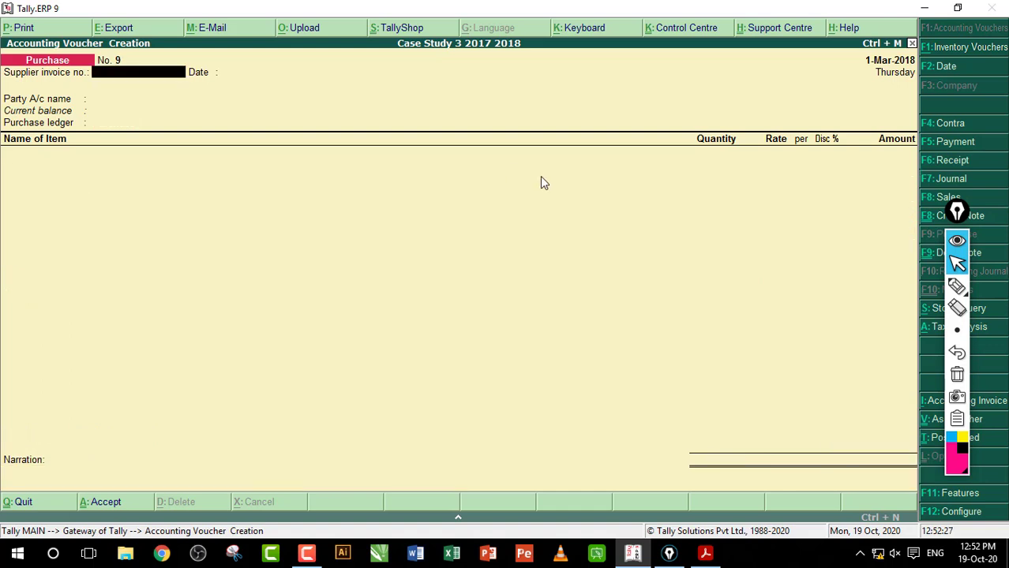
Switch to the workbook PDF and review entry 107, including the advance receipt date for the Star Home Appliance sale.
click(707, 556)
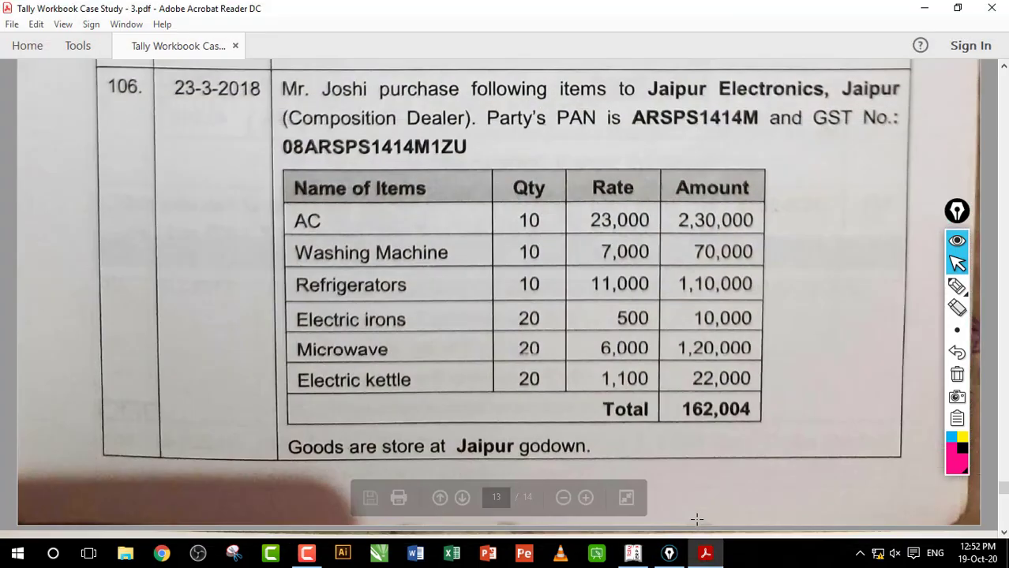
scroll(457, 283, down, 10)
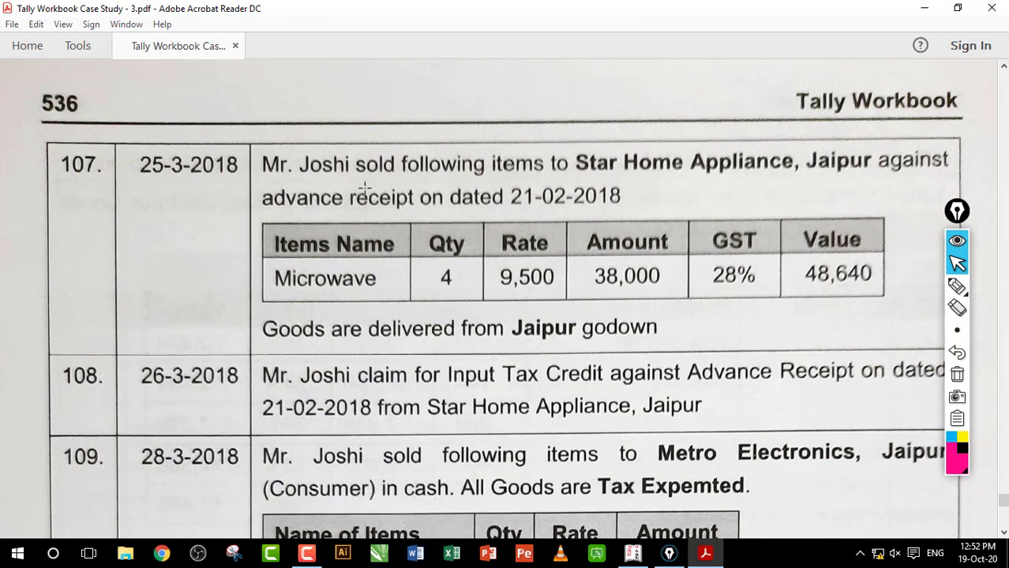
drag(509, 189, 623, 209)
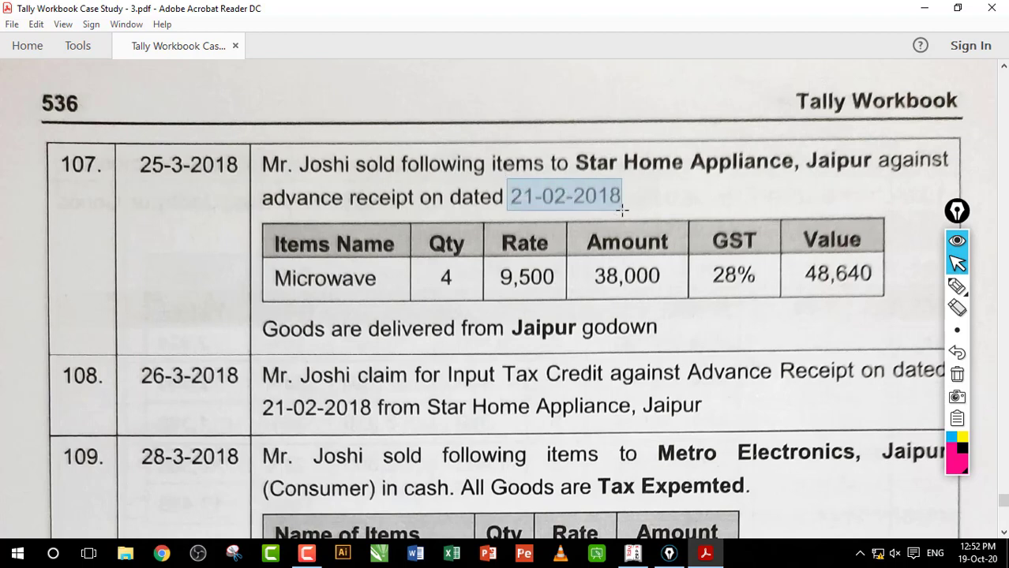
Examine entry 107 in the workbook, covering who made the sale, the Star Home Appliance party and the advance receipt date.
click(580, 199)
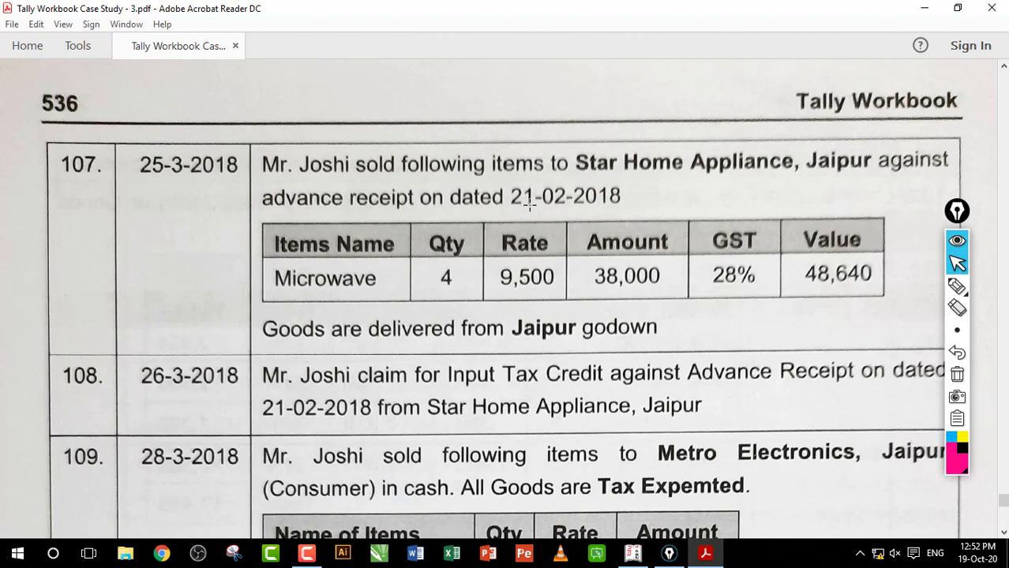
drag(577, 150, 799, 175)
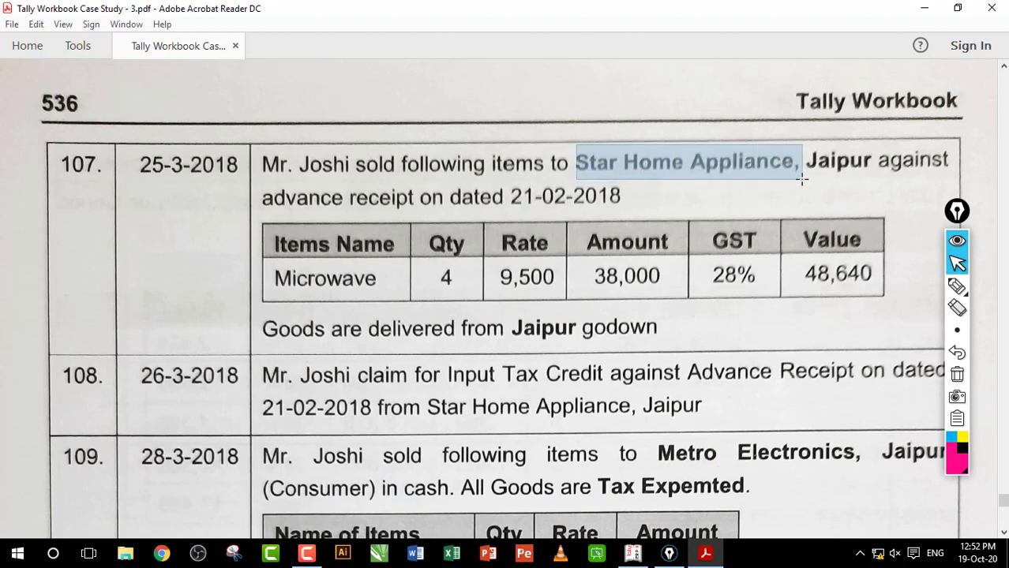
click(790, 176)
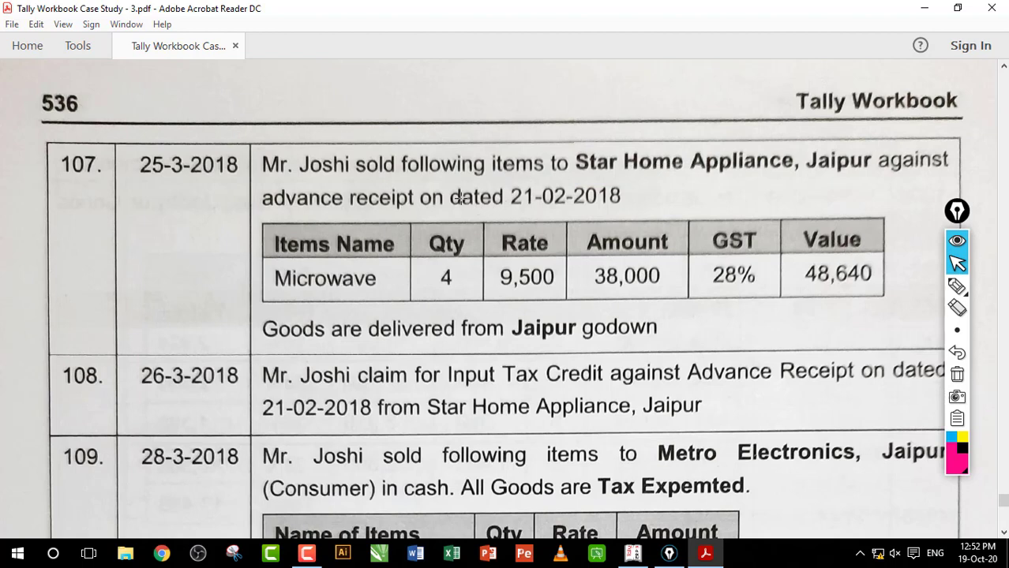
drag(341, 154, 452, 166)
click(333, 162)
drag(324, 154, 478, 169)
click(456, 175)
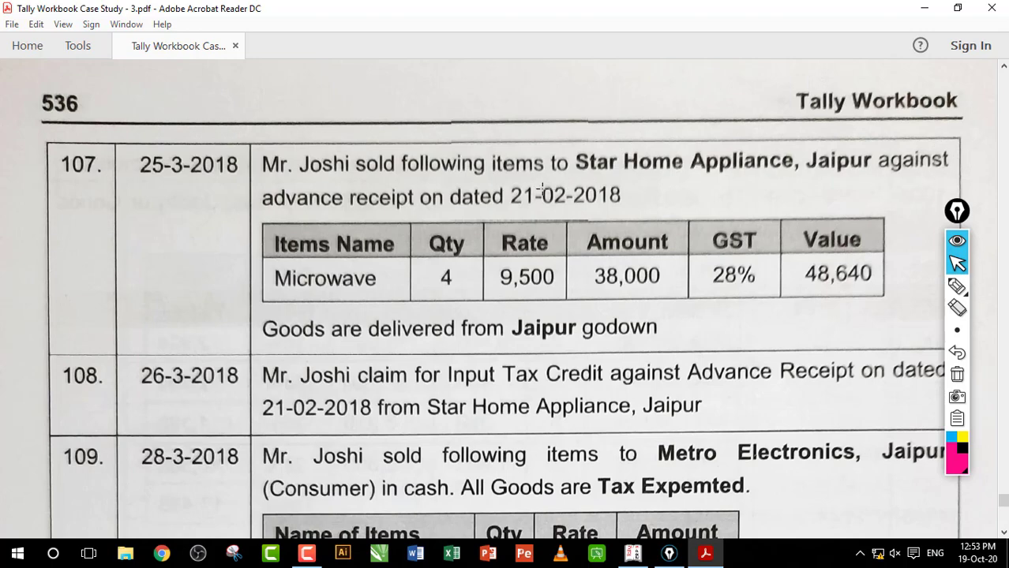
Find entry 95 on the Star Home Appliance advance, underline its receipt and cheque details, and clear the underlines.
scroll(497, 236, up, 15)
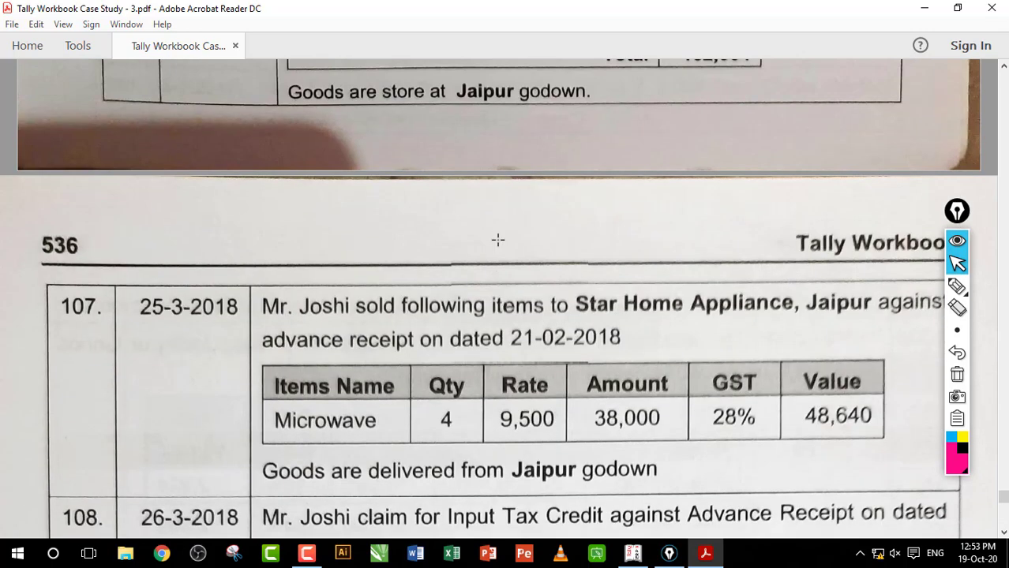
scroll(498, 270, up, 15)
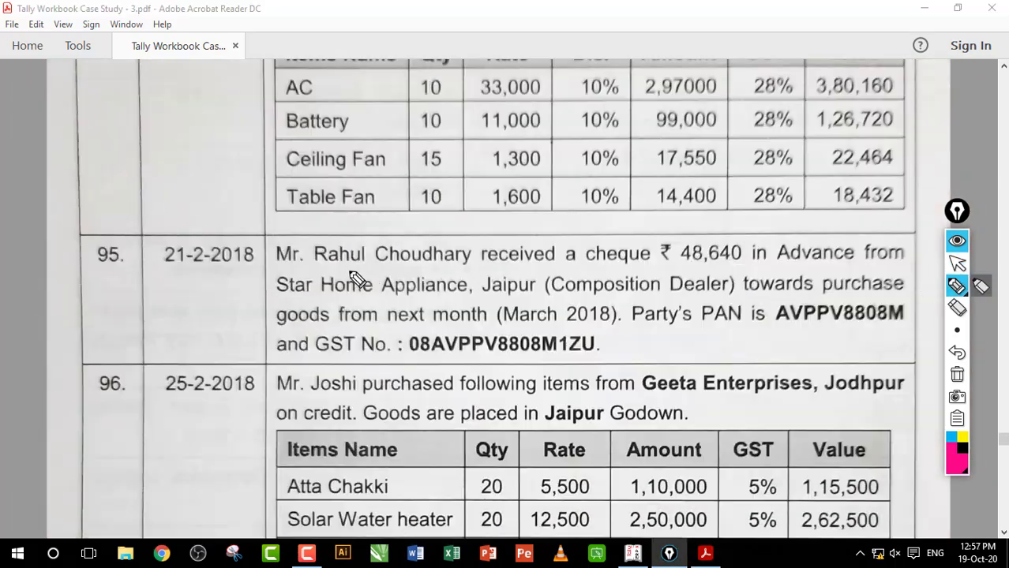
drag(305, 274, 439, 282)
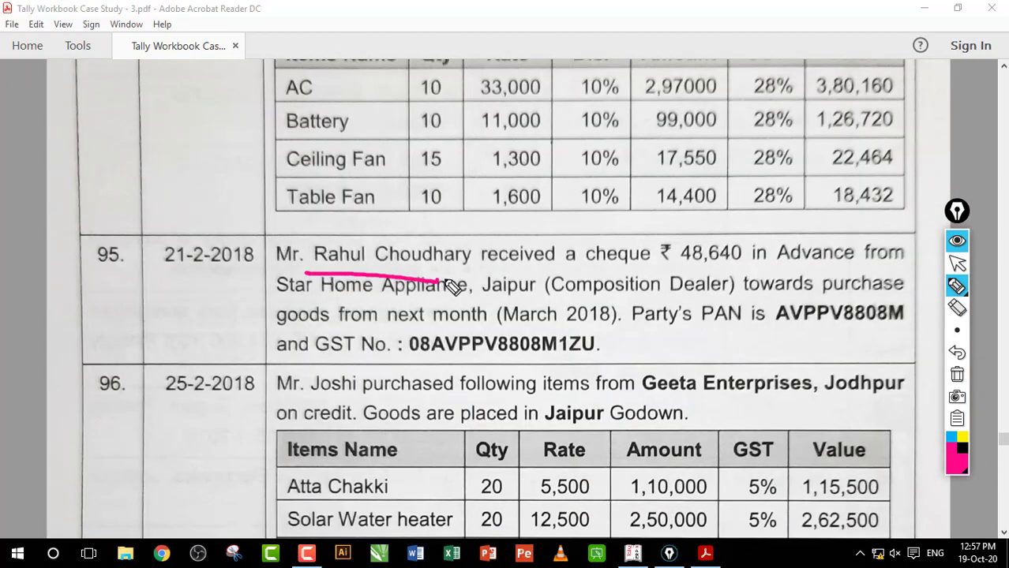
drag(525, 269, 612, 266)
drag(689, 270, 656, 267)
key(ctrl+shift+c)
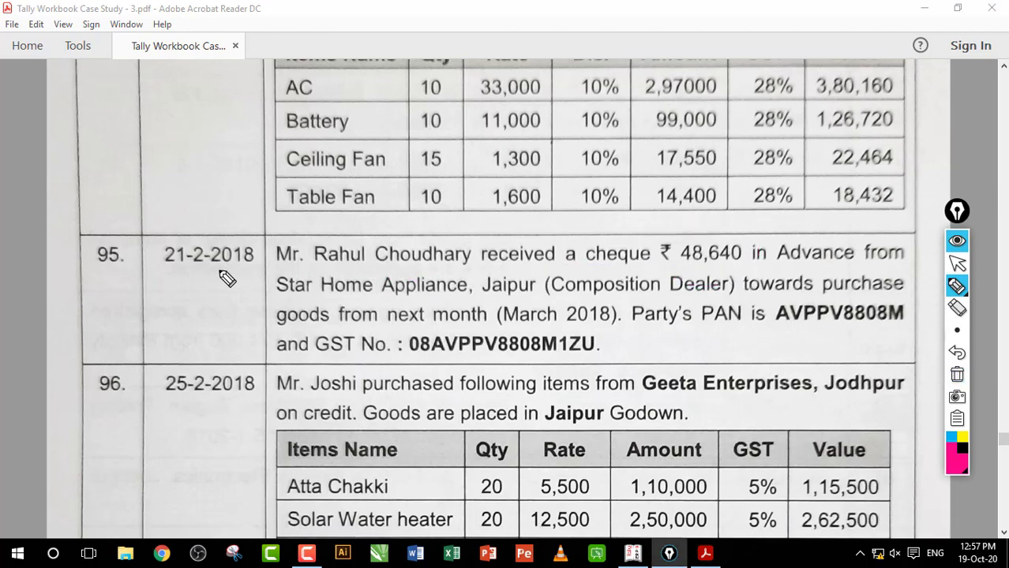
Handwrite circled notes on 38000 and tax over entry 95, clear all the ink and stop drawing.
mouse_move(216, 292)
mouse_down()
mouse_move(337, 236)
mouse_move(378, 271)
mouse_move(233, 324)
mouse_up()
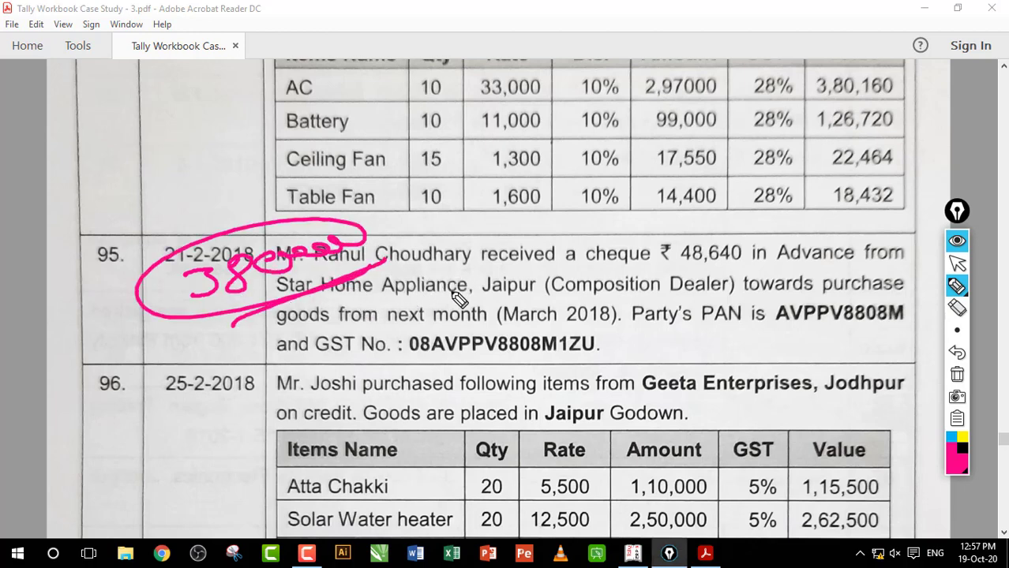
mouse_move(365, 330)
mouse_down()
mouse_move(352, 320)
mouse_move(387, 309)
mouse_move(430, 320)
mouse_move(355, 296)
mouse_up()
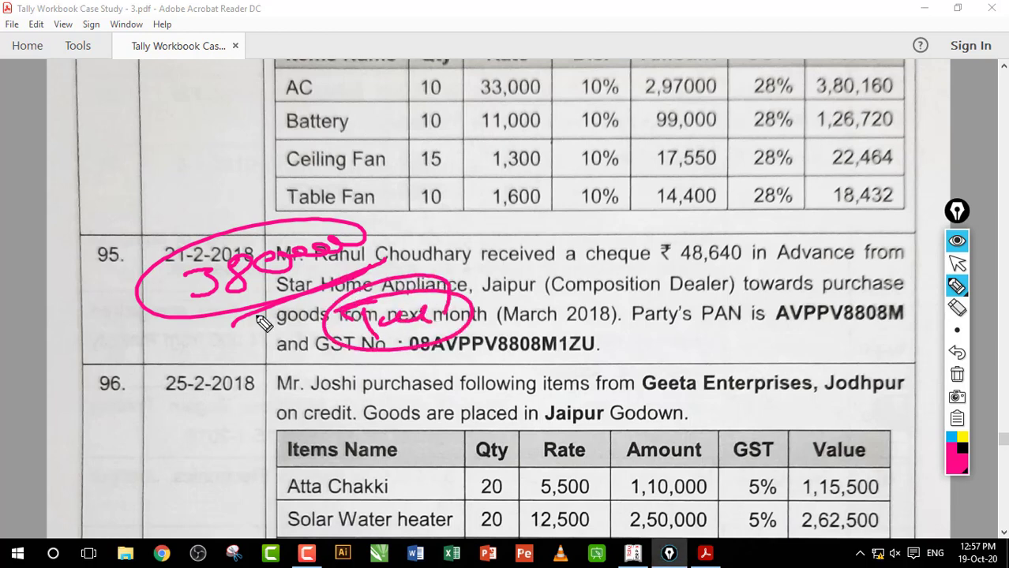
drag(260, 320, 417, 261)
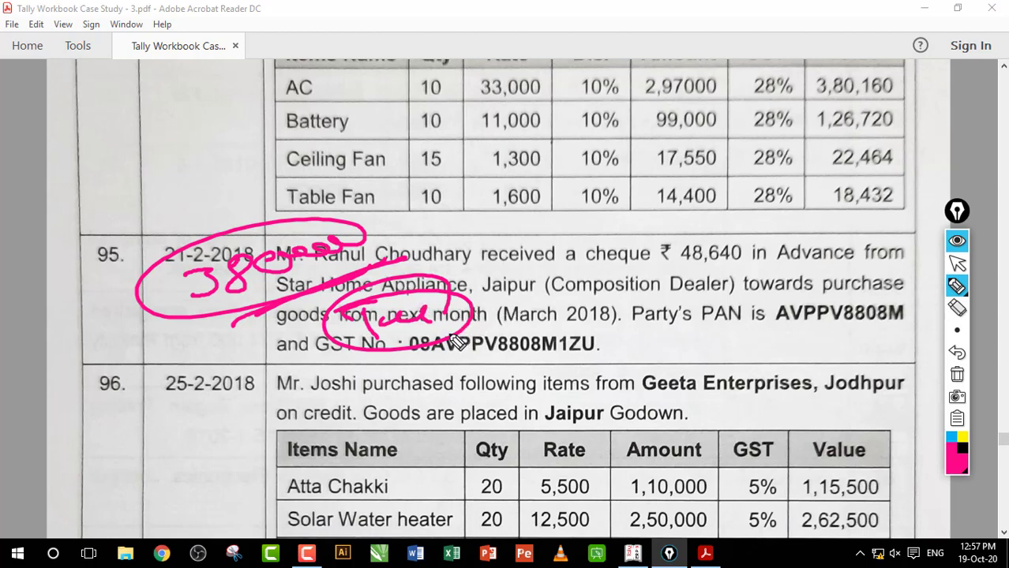
mouse_move(510, 300)
mouse_down()
mouse_move(529, 320)
mouse_move(552, 304)
mouse_move(641, 312)
mouse_move(553, 347)
mouse_move(648, 341)
mouse_up()
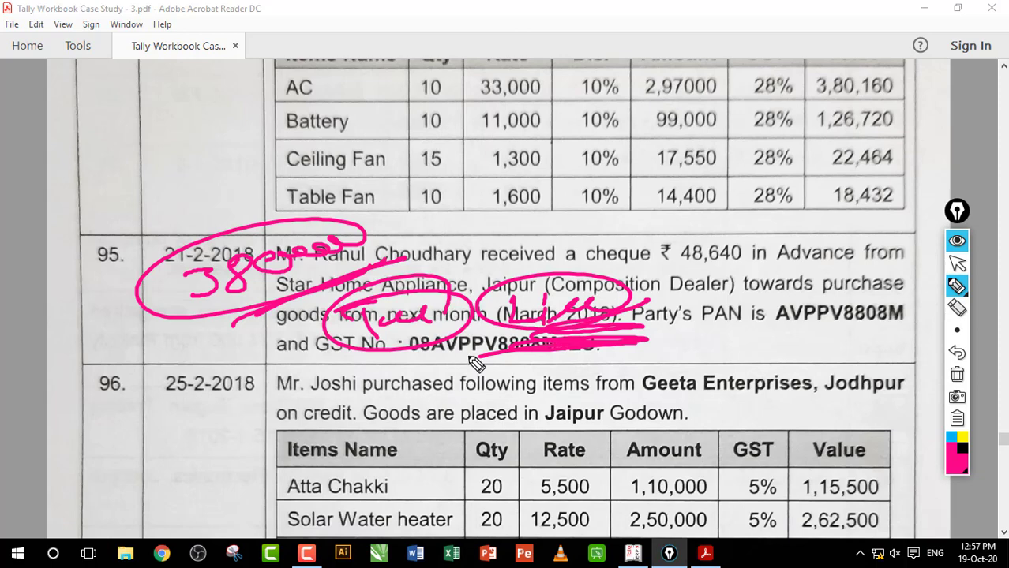
click(956, 375)
click(958, 266)
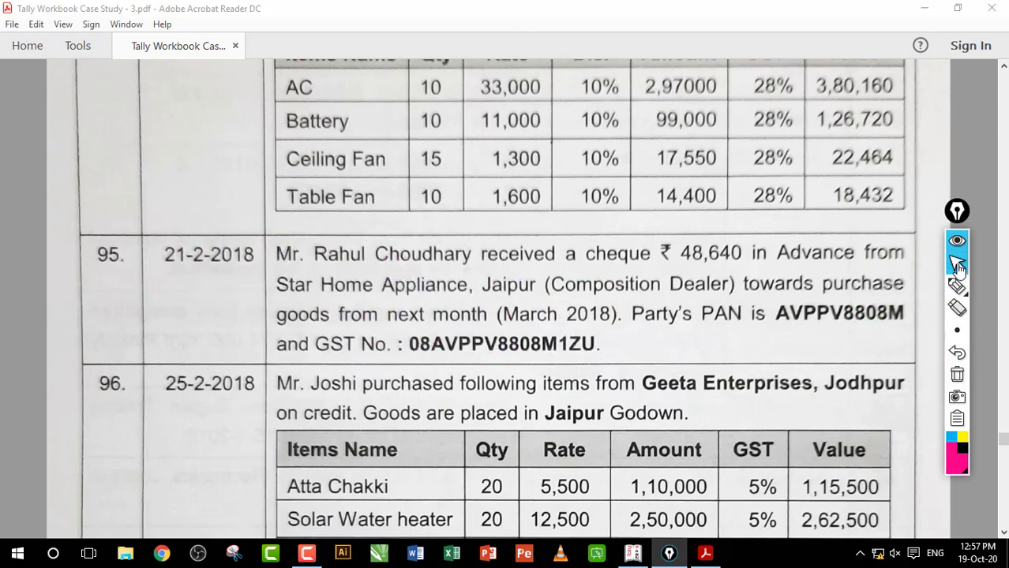
Return to entry 107 on workbook page 536 and reread the Star Home Appliance sale details.
click(1003, 180)
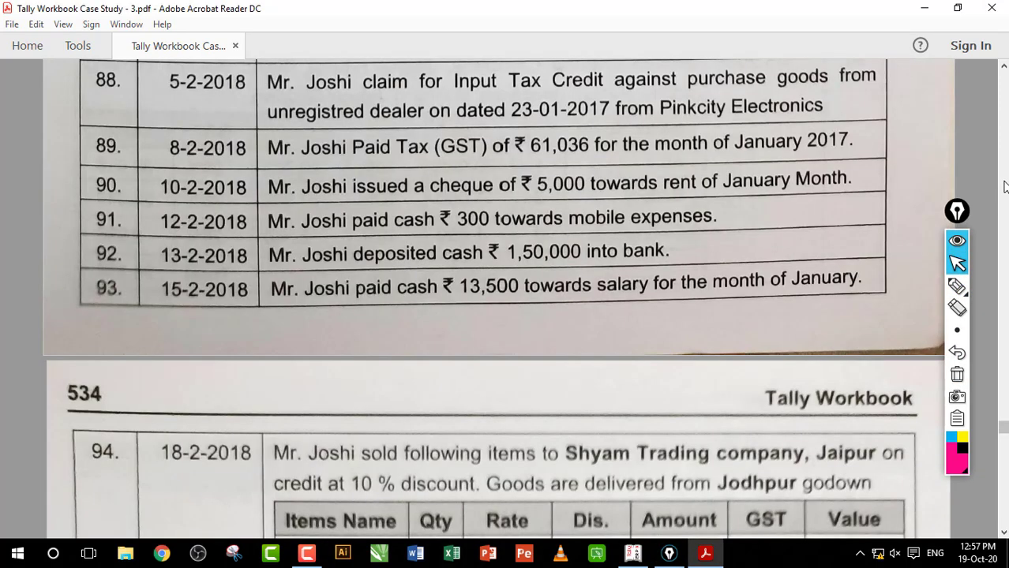
mouse_move(939, 328)
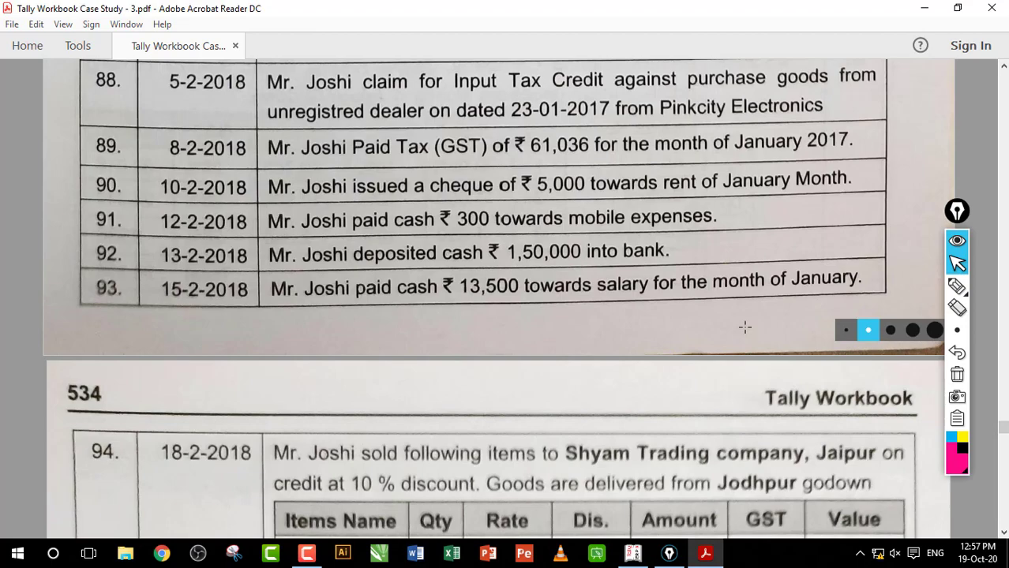
scroll(744, 327, down, 15)
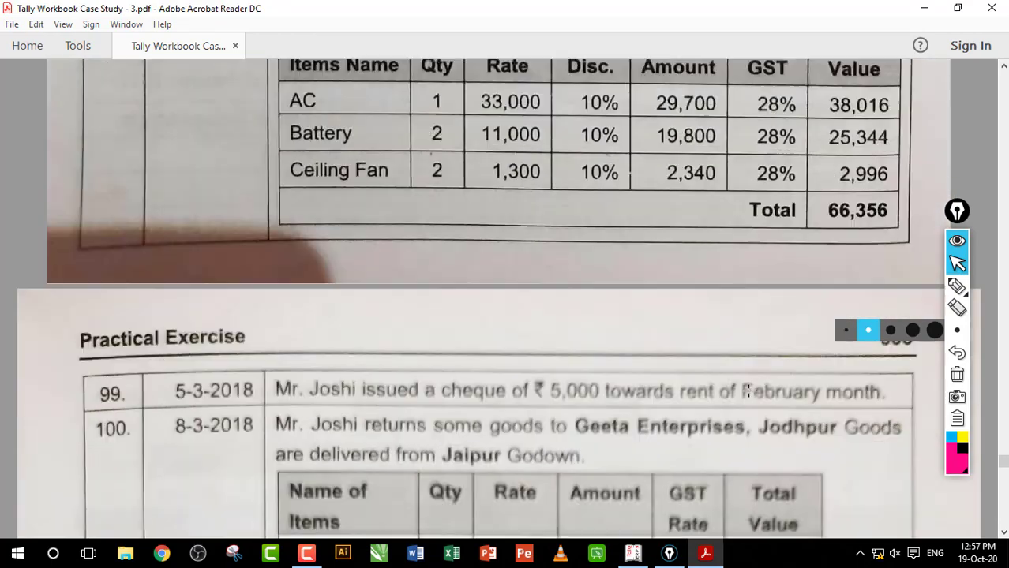
scroll(748, 390, down, 20)
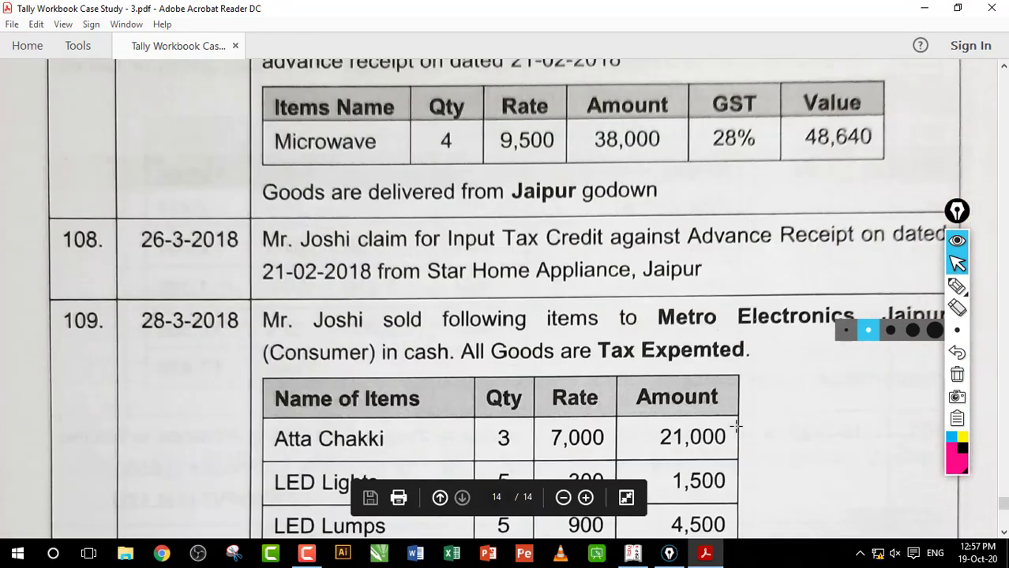
scroll(735, 427, down, 8)
scroll(736, 437, up, 10)
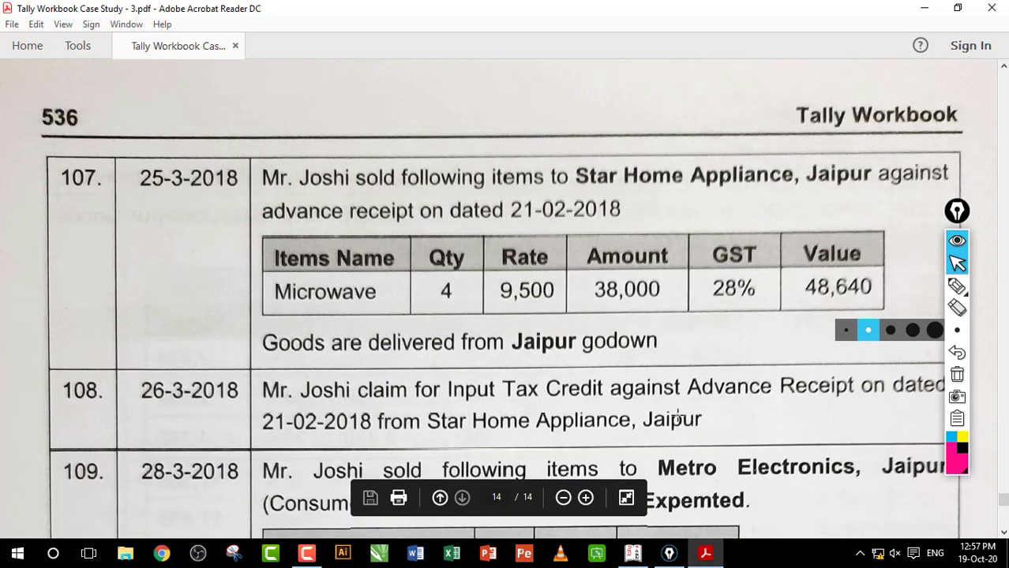
scroll(677, 419, down, 1)
scroll(681, 426, up, 1)
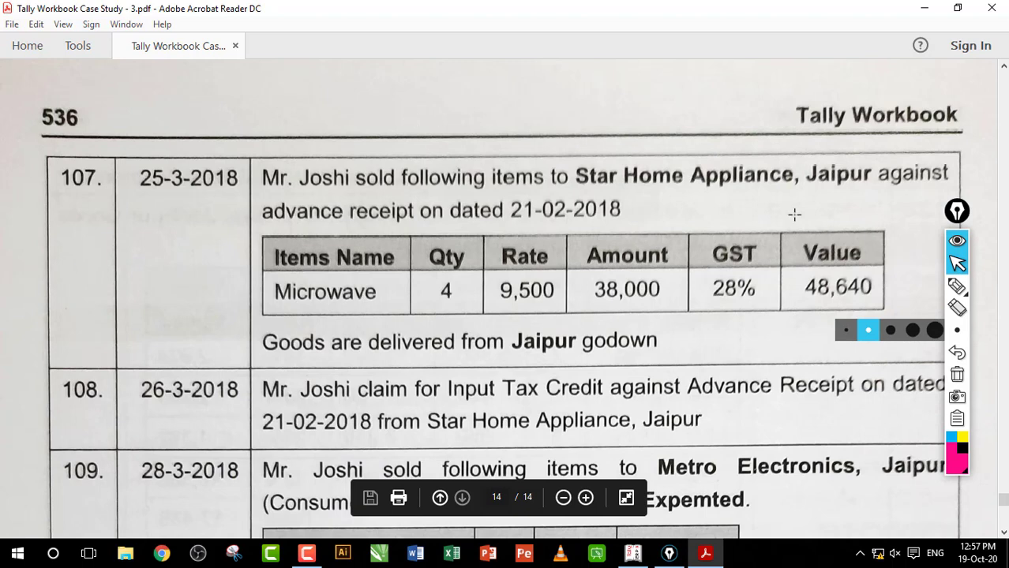
Draw a circled tax note and arrows around entry 107's advance date and GST rate, clear them and stop drawing.
click(957, 287)
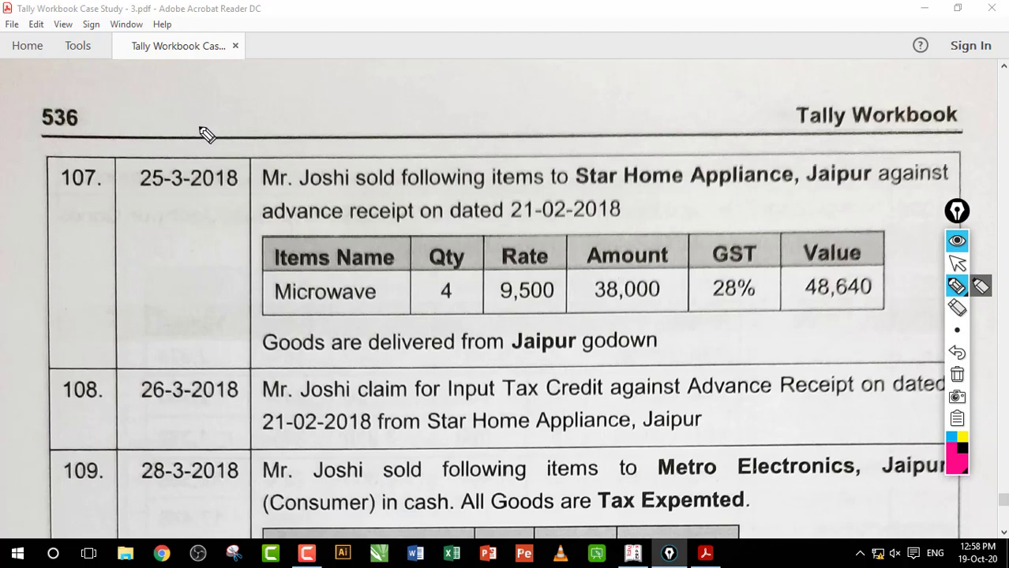
mouse_move(203, 117)
mouse_down()
mouse_move(204, 135)
mouse_move(236, 122)
mouse_move(288, 129)
mouse_move(154, 176)
mouse_up()
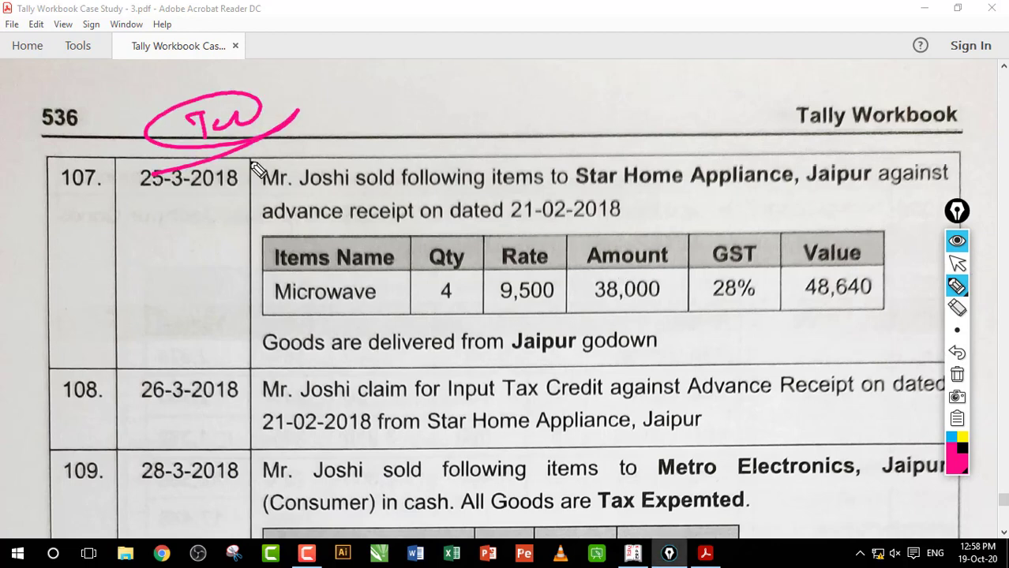
mouse_move(546, 263)
mouse_down()
mouse_move(618, 203)
mouse_move(606, 230)
mouse_up()
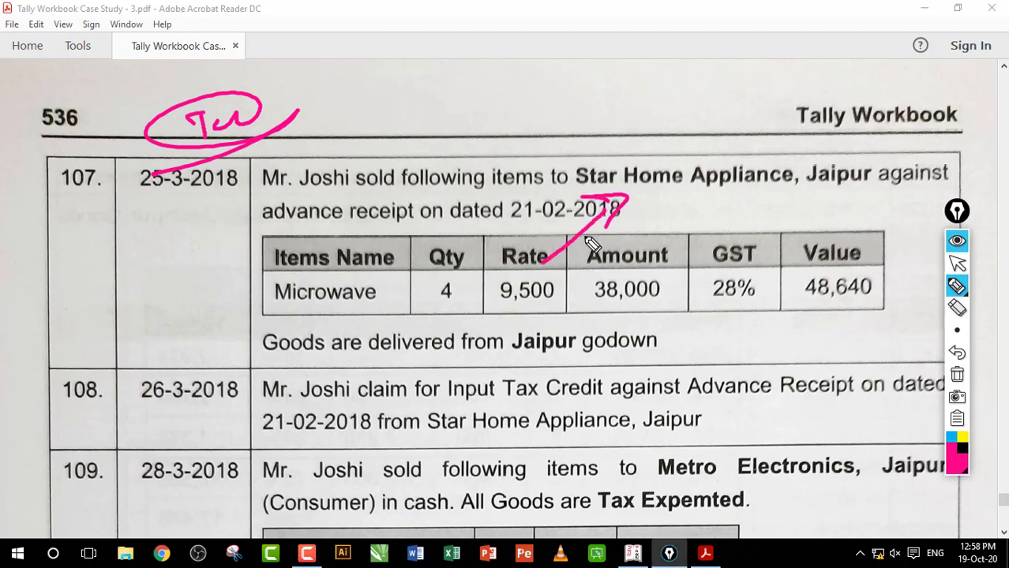
mouse_move(717, 317)
mouse_down()
mouse_move(725, 316)
mouse_move(719, 334)
mouse_move(672, 343)
mouse_move(750, 318)
mouse_move(727, 322)
mouse_up()
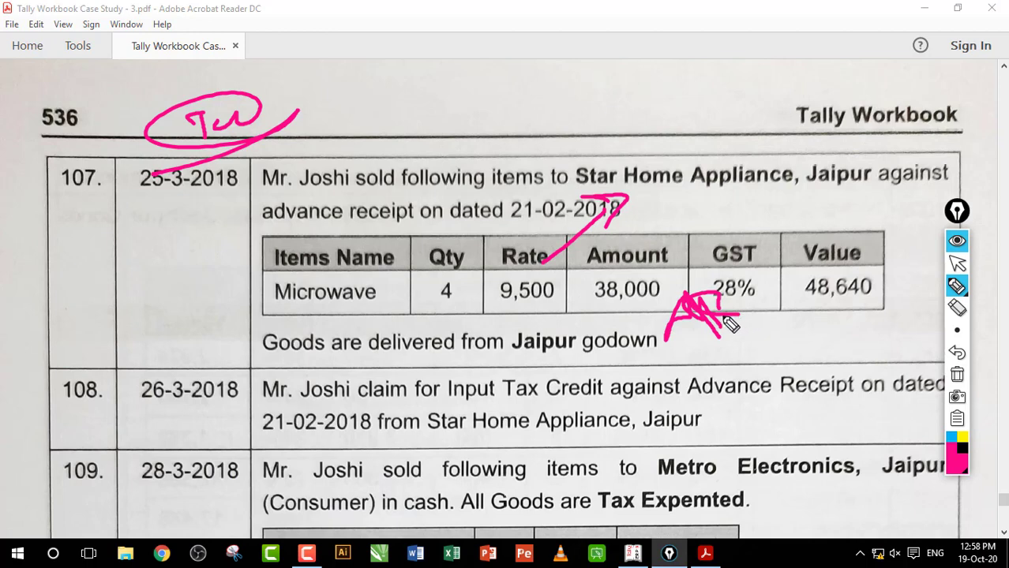
click(76, 293)
mouse_move(70, 271)
mouse_down()
mouse_move(126, 268)
mouse_move(93, 331)
mouse_up()
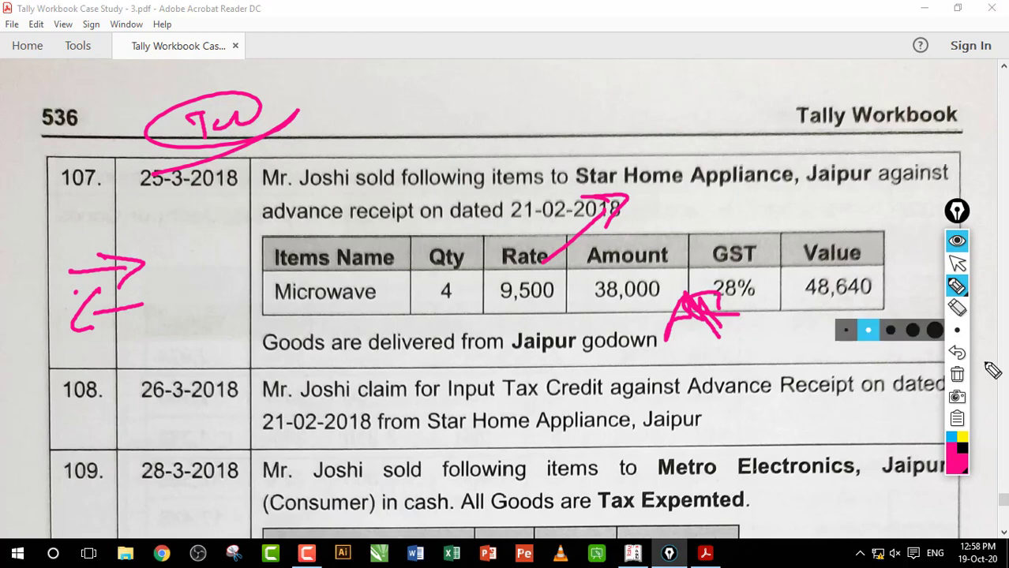
click(958, 375)
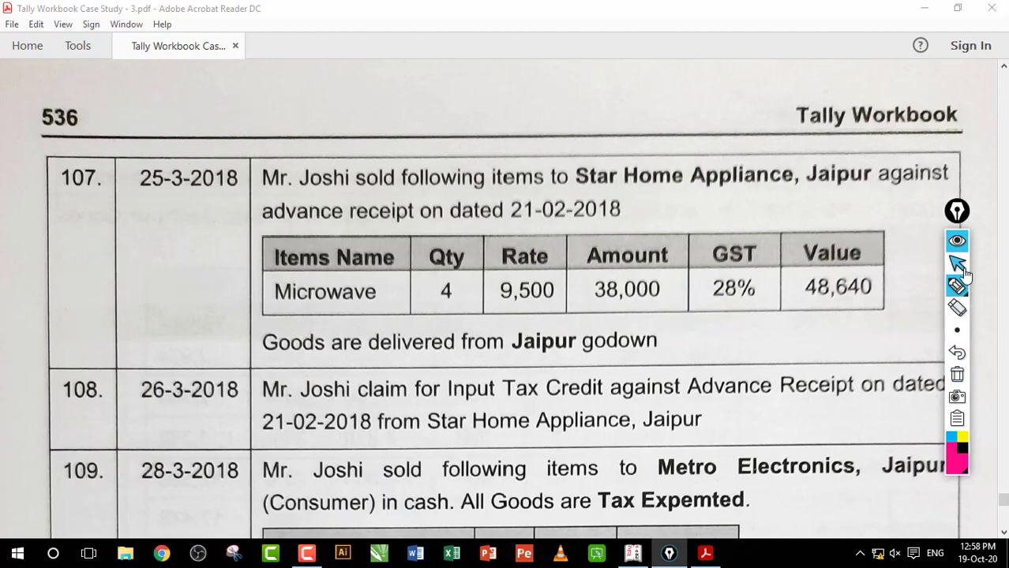
click(957, 262)
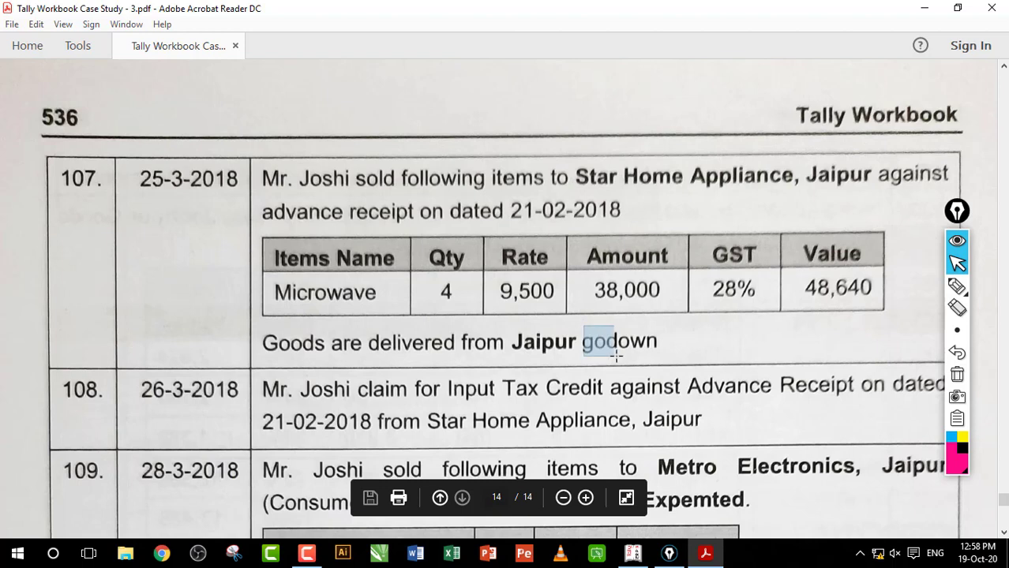
Check the delivery godown line of entry 107 and the workbook page number.
double_click(612, 341)
click(614, 341)
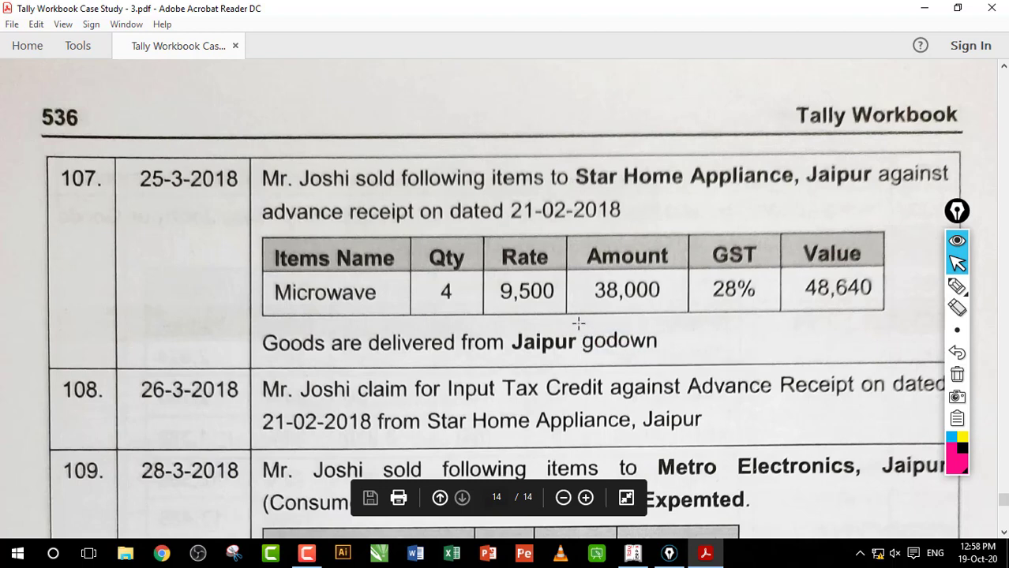
drag(579, 323, 603, 350)
click(644, 341)
click(606, 348)
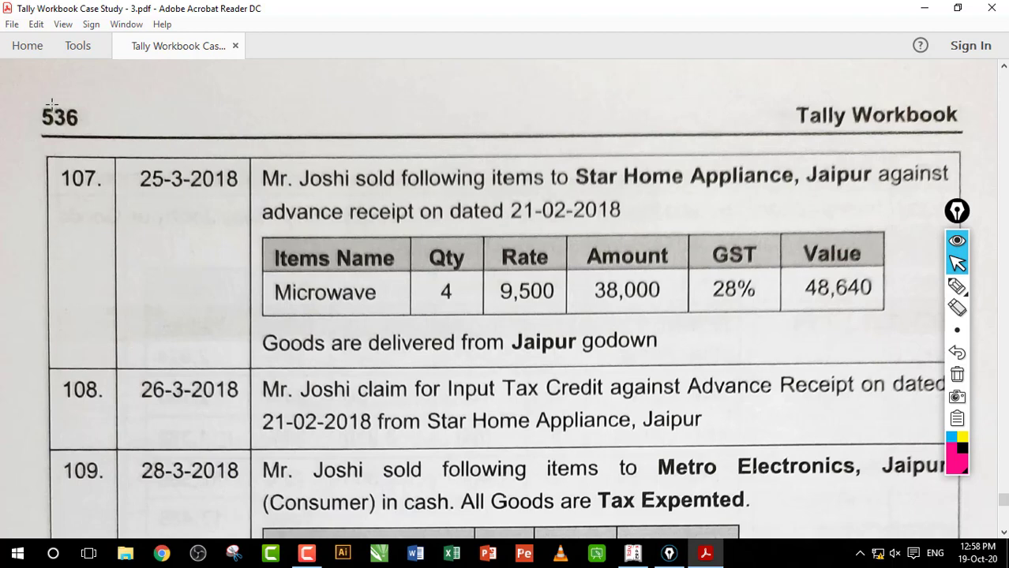
drag(32, 100, 89, 119)
click(83, 109)
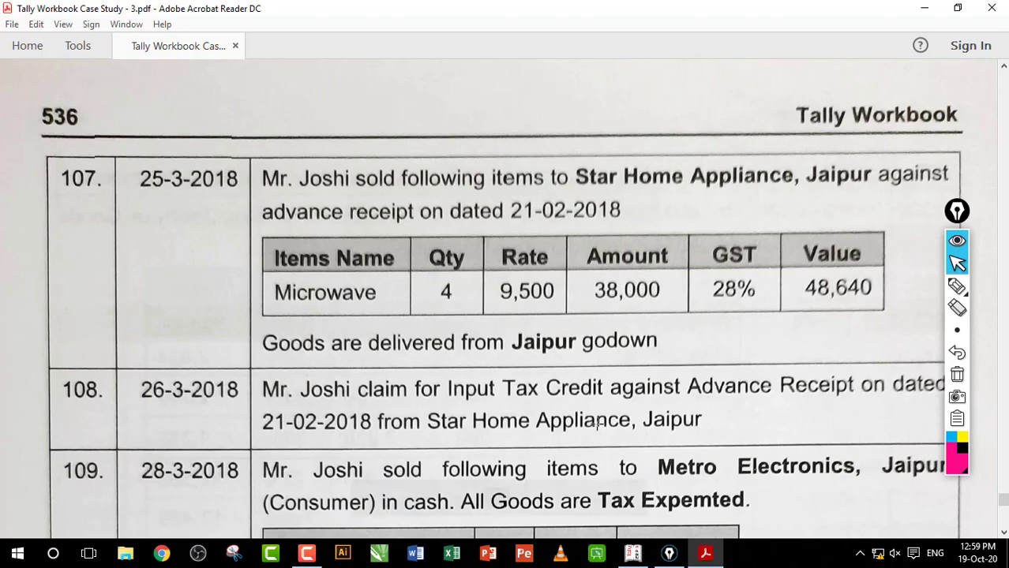
Switch to Tally.ERP 9 after rechecking entry 107 and start a sales voucher with the reference number left blank.
click(633, 553)
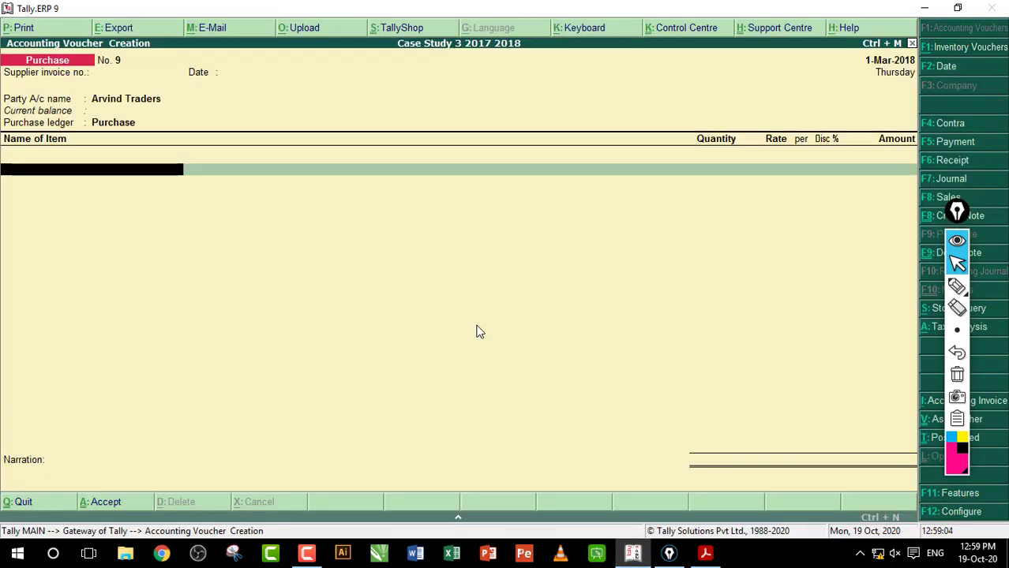
click(705, 553)
drag(386, 182, 638, 324)
click(633, 554)
key(F8)
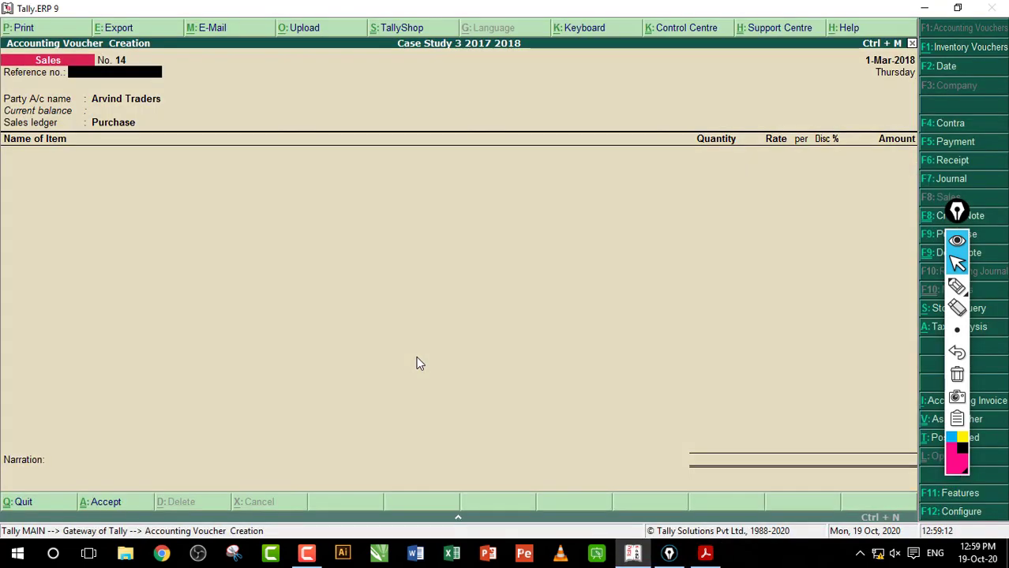
key(Return)
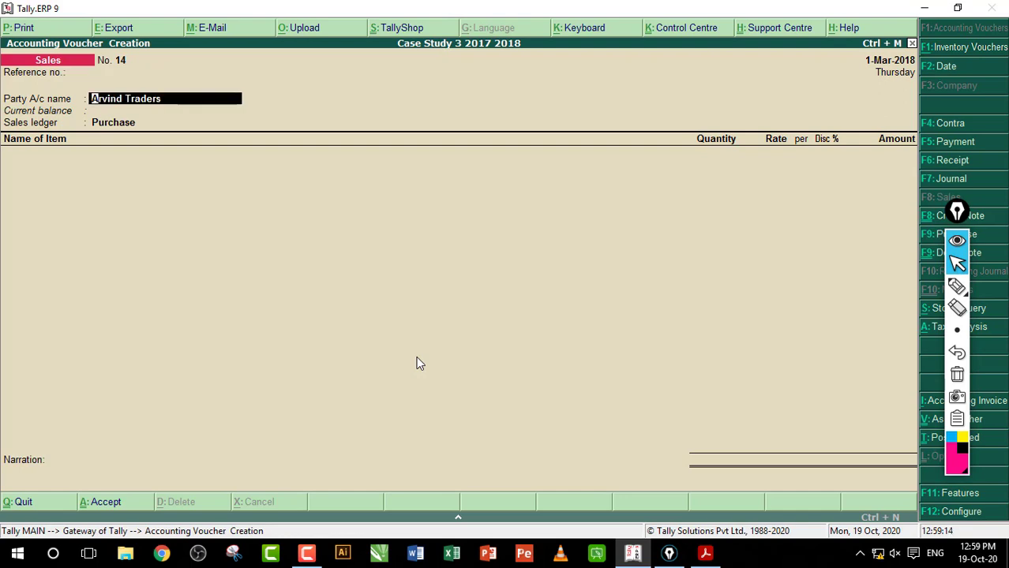
Recheck entry 107 in the workbook, then set the sales voucher's party to Star Home Appliance and accept its default party details.
click(708, 555)
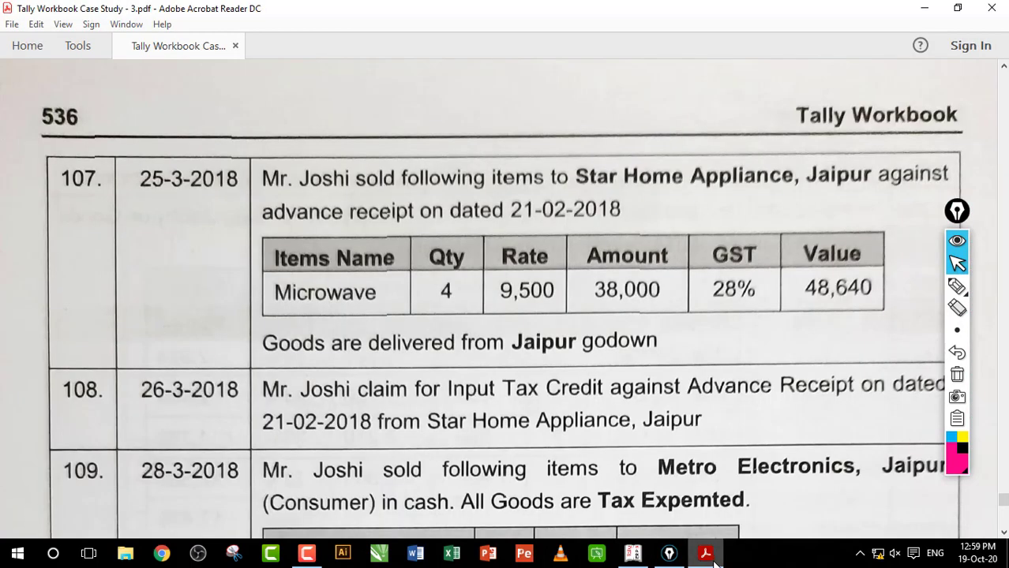
click(713, 559)
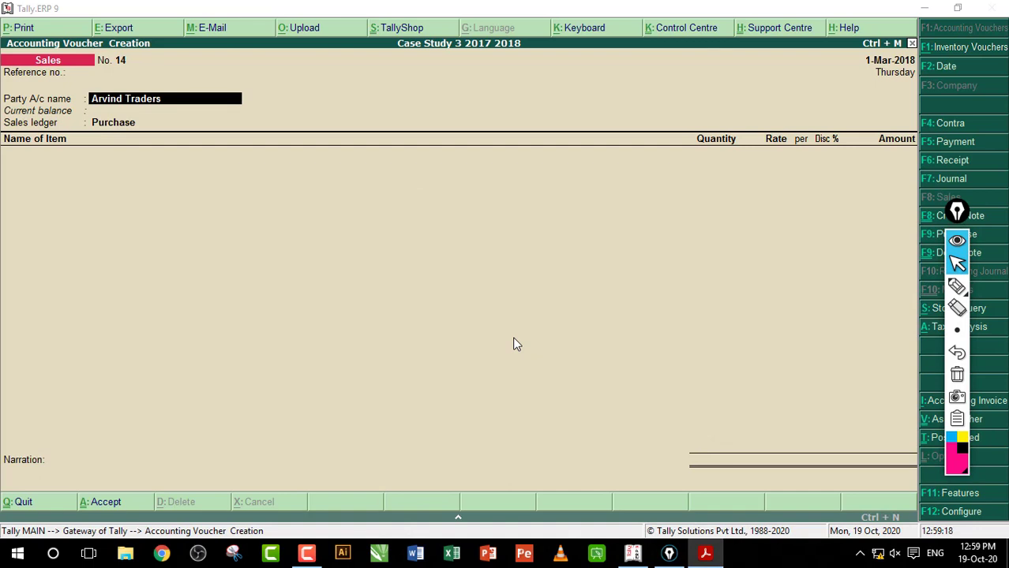
key(Return)
text(S)
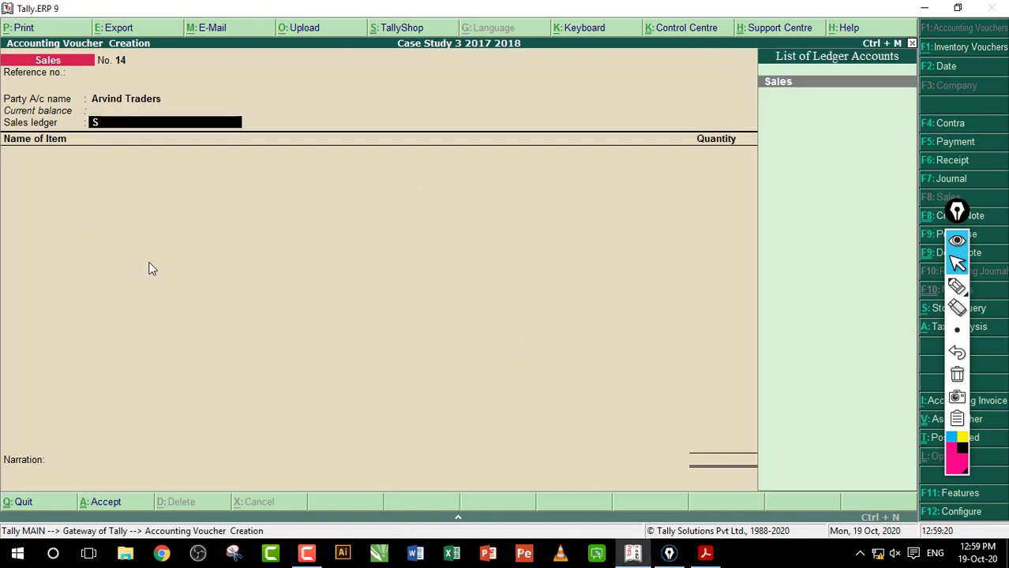
key(BackSpace)
text(S)
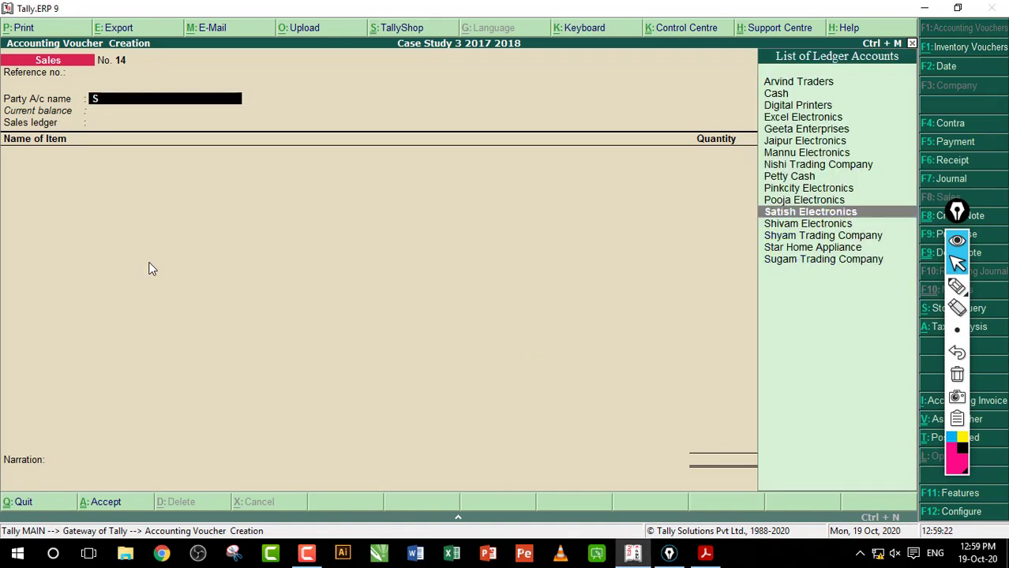
key(Down)
key(Down)
key(Down)
key(Return)
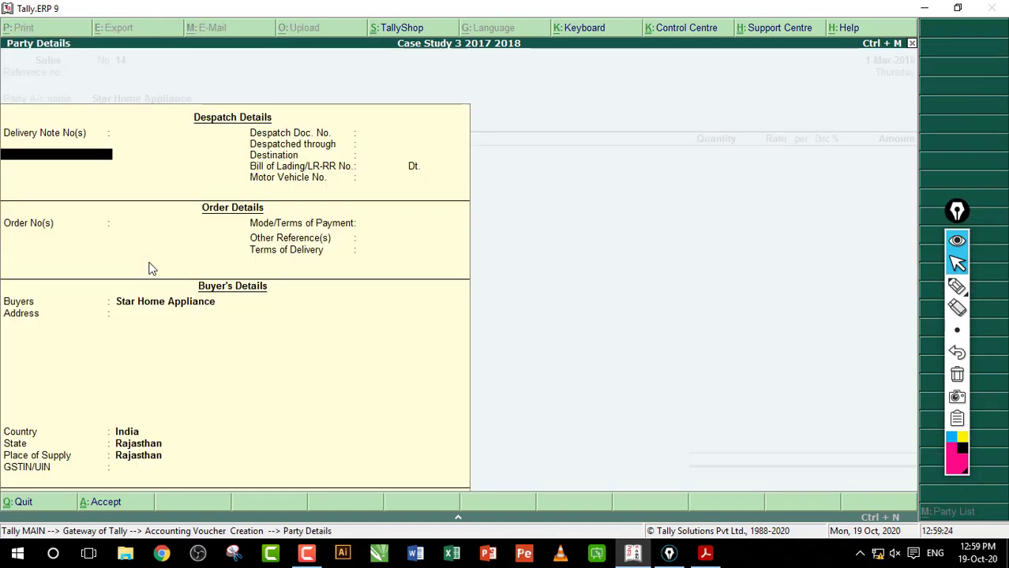
key(ctrl+a)
Draw a tick mark beside the party's current balance, clear it and stop drawing.
click(957, 286)
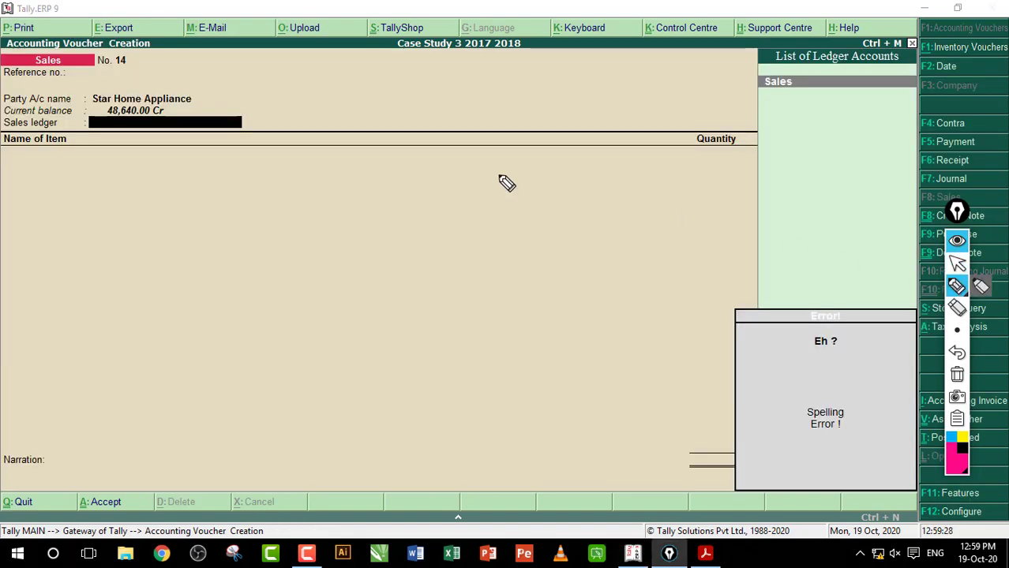
drag(164, 116, 201, 108)
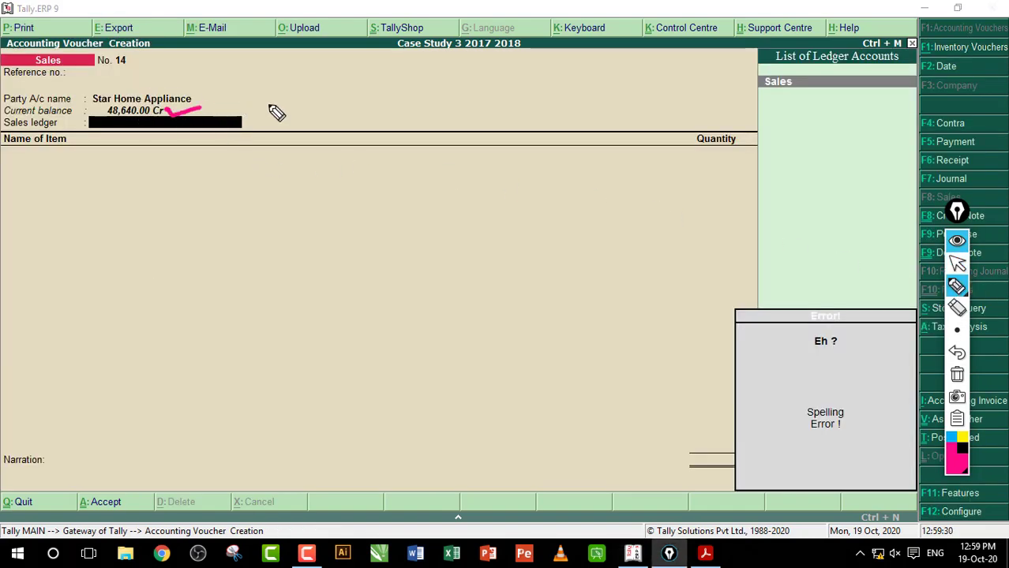
mouse_move(967, 340)
click(957, 374)
click(957, 263)
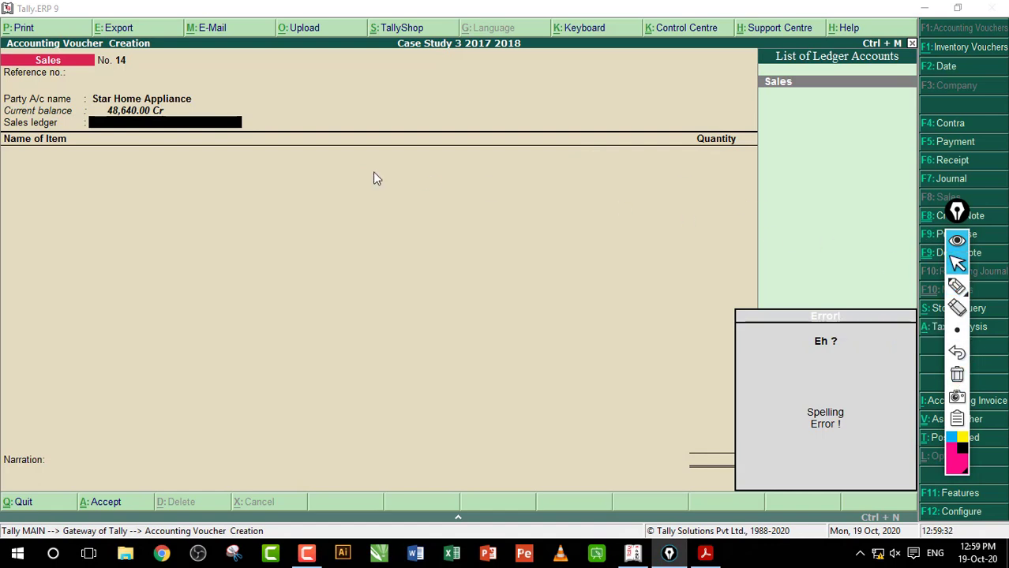
Set the sales ledger to Sales with the tax classification Sales Taxable.
click(184, 126)
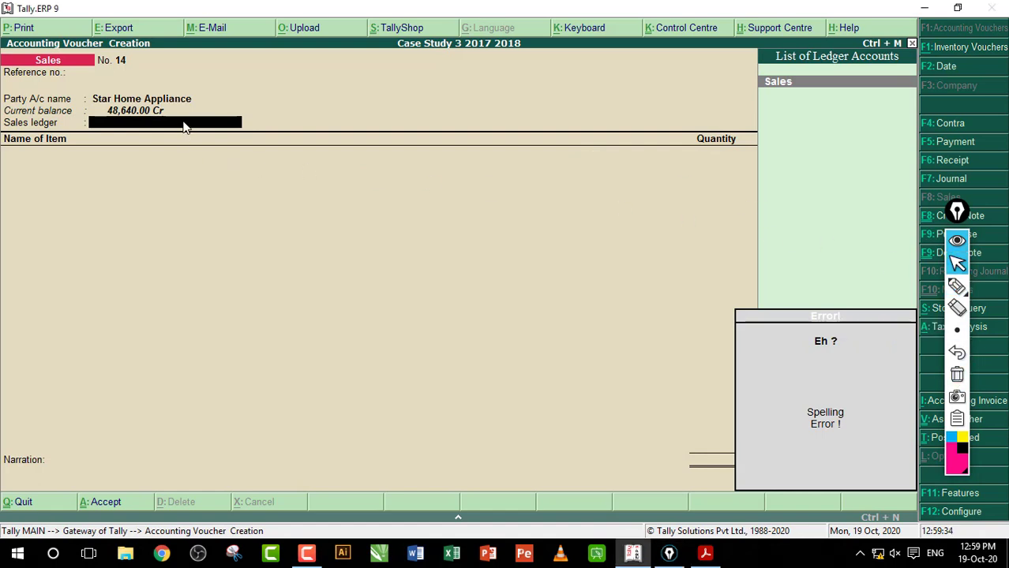
key(Return)
text(S)
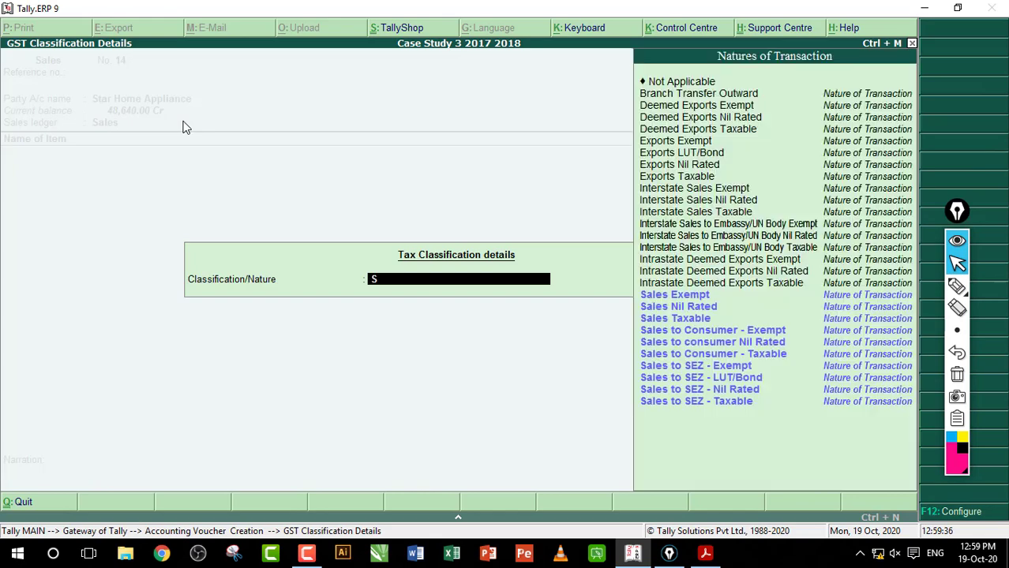
key(Down)
key(Down)
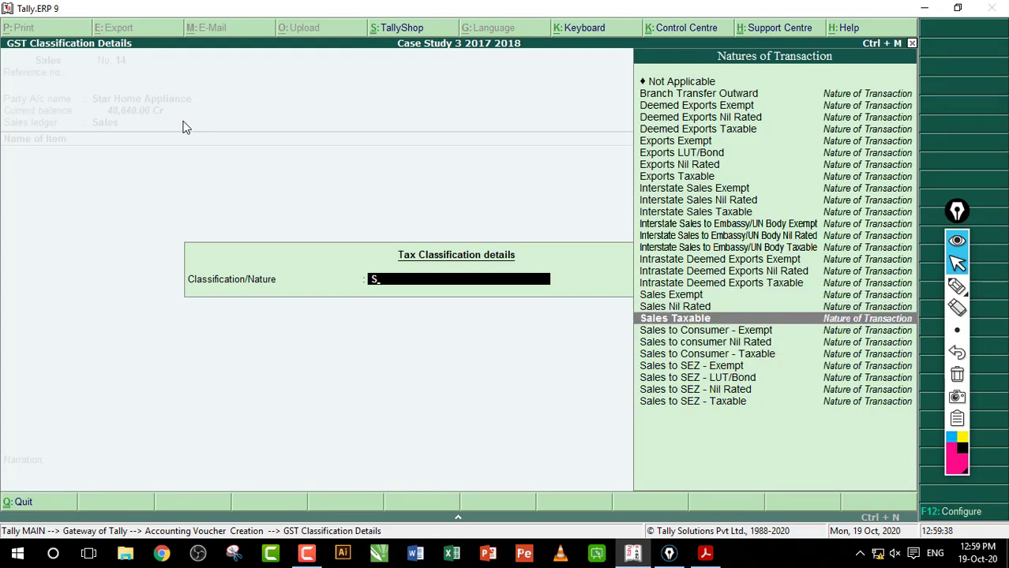
key(Return)
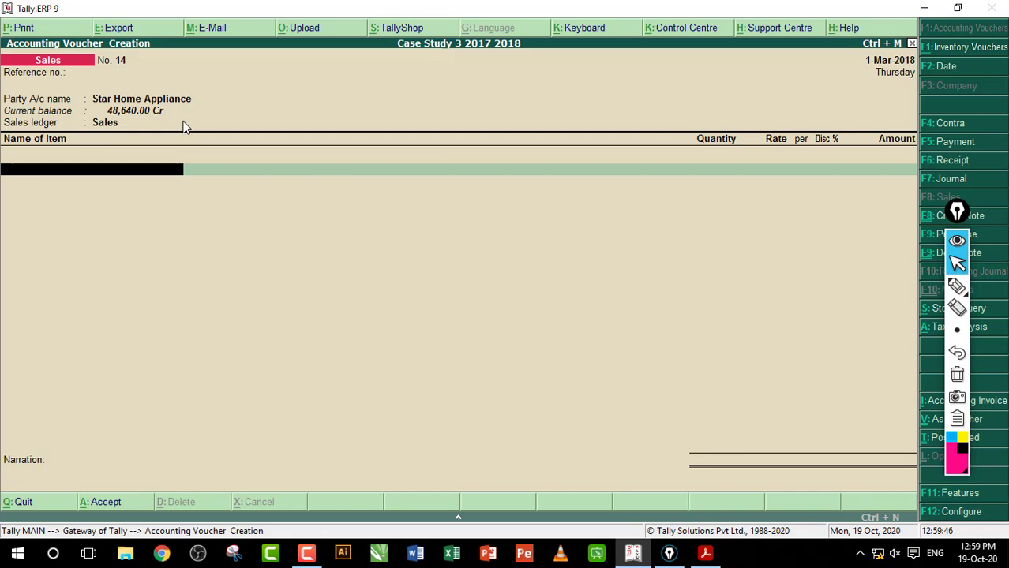
Add the Microwave item from the Jaipur godown with quantity 4 and rate 9,500, leaving the discount blank.
text(M)
key(Return)
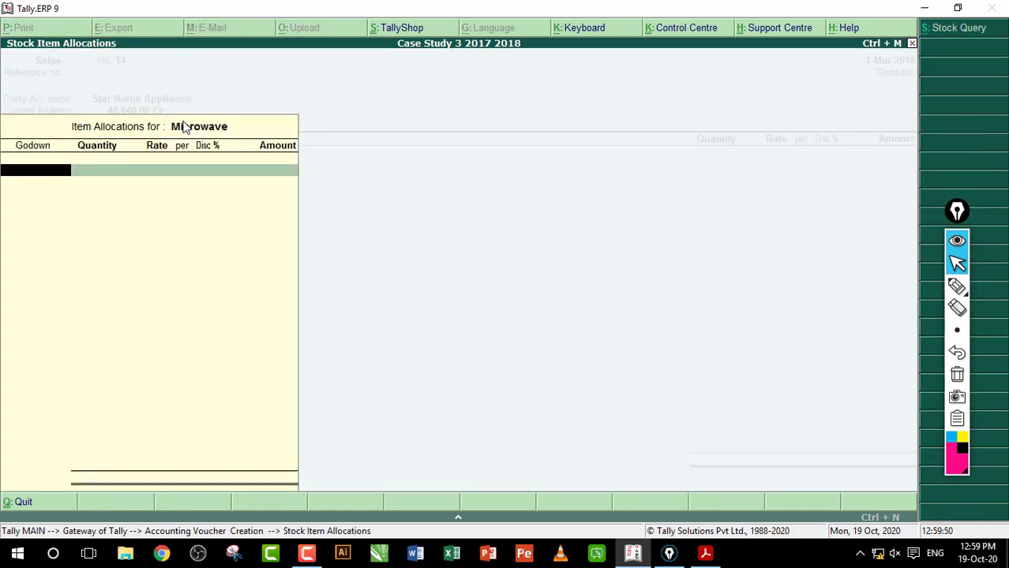
text(Ja)
key(Return)
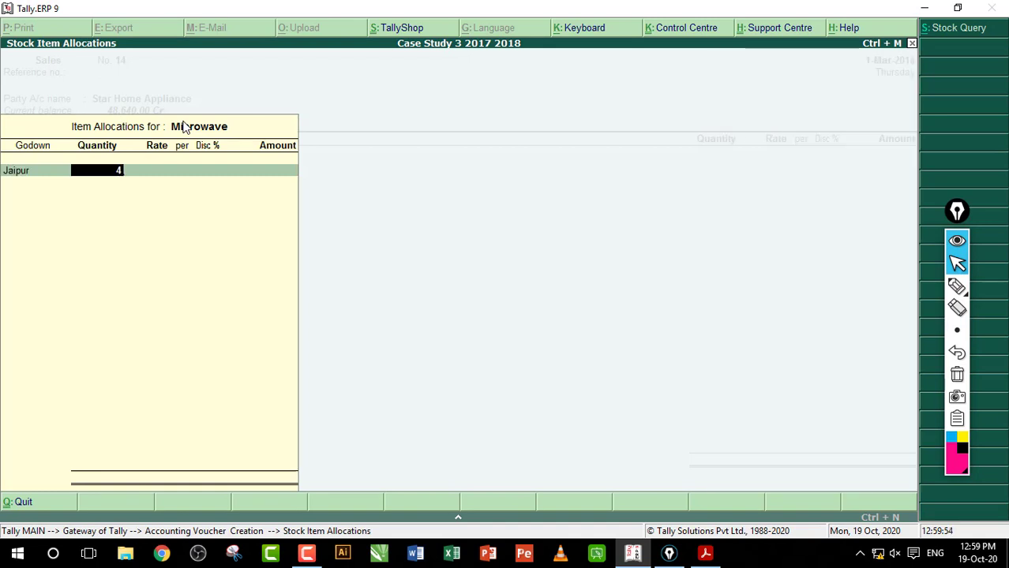
text(4)
key(Return)
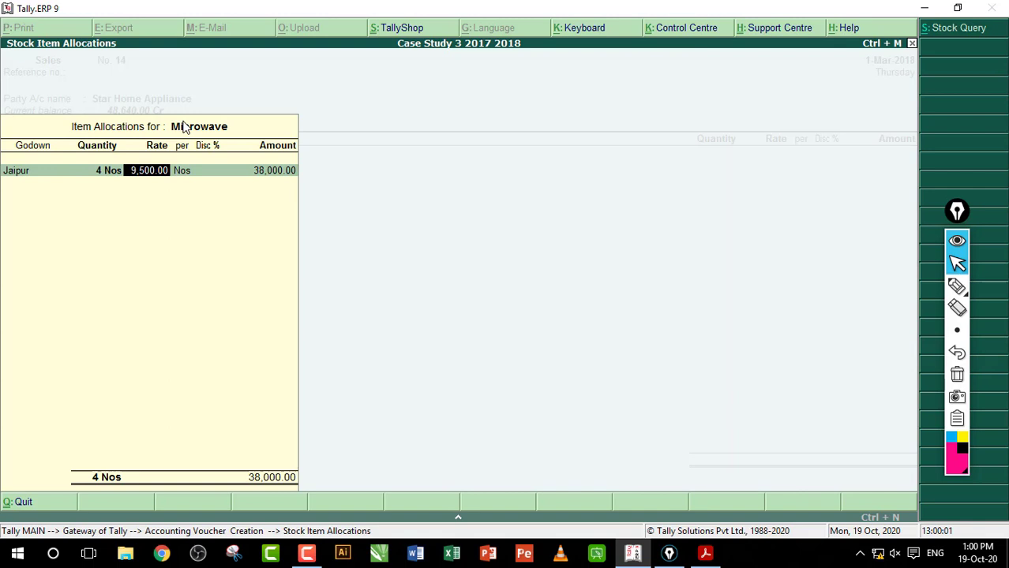
key(Return)
key(Return)
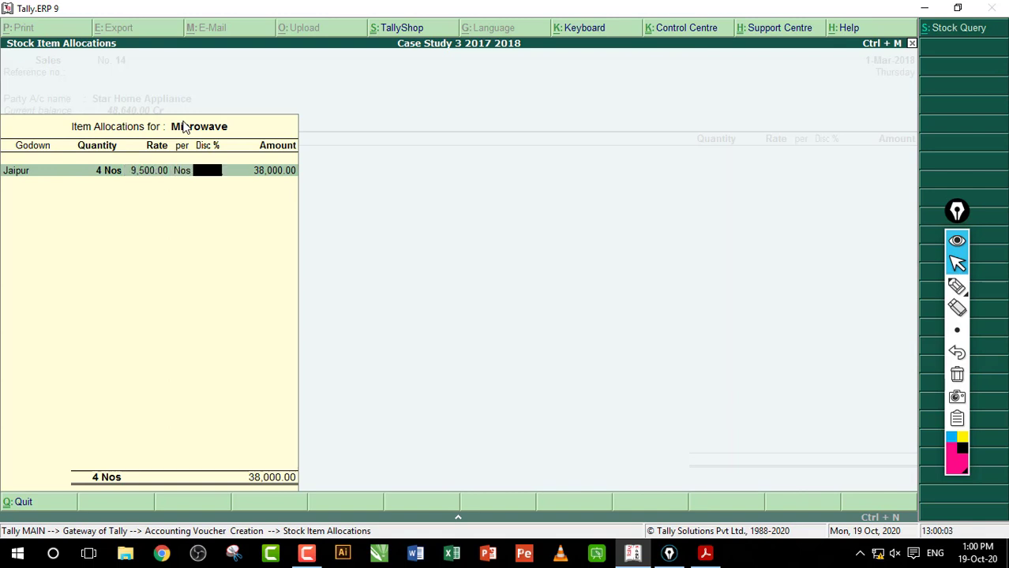
key(Return)
key(Return)
key(Return)
key(Return)
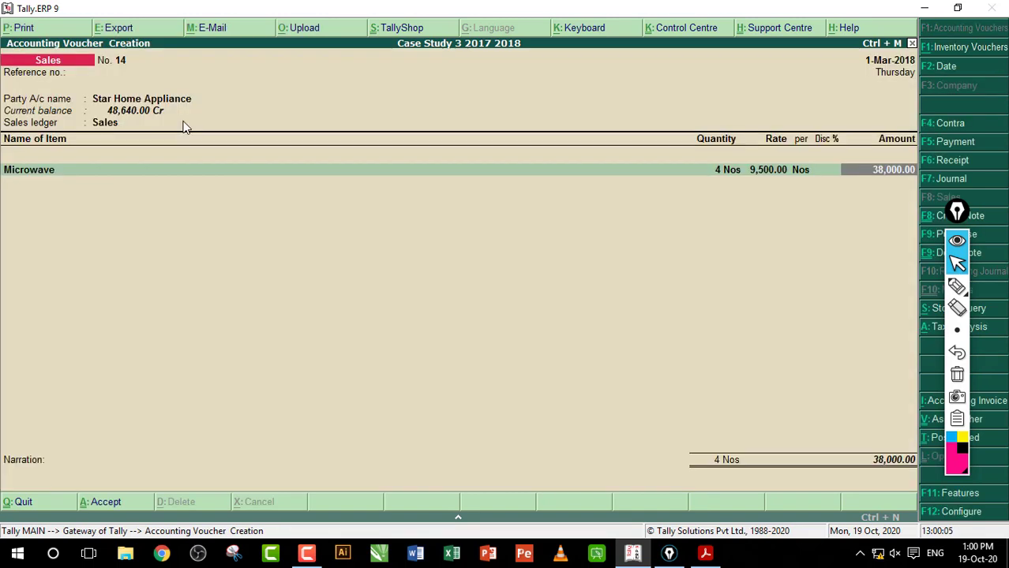
Add the CGST and SGST ledgers below the Microwave item.
key(Return)
text(C)
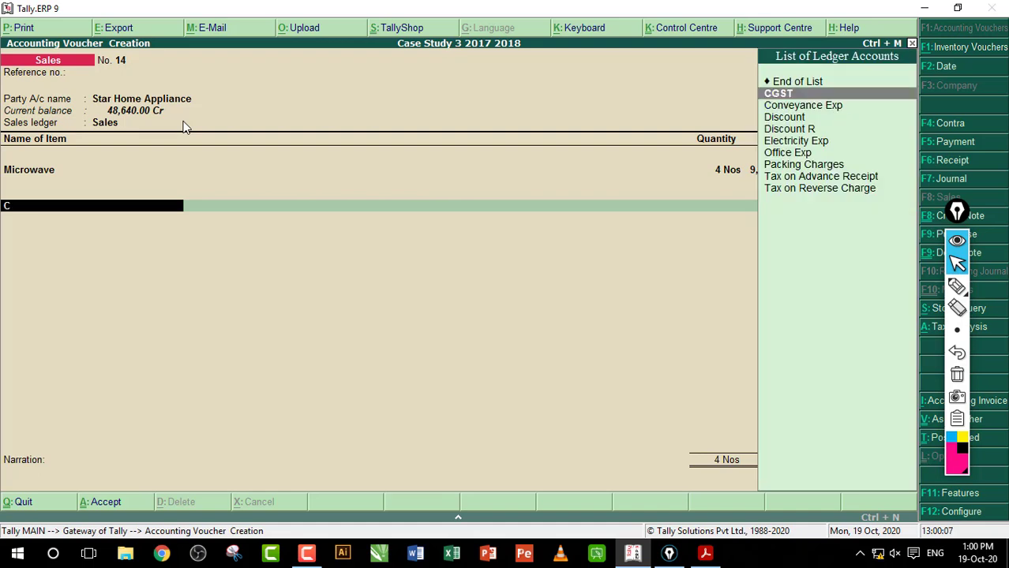
key(Return)
key(Return)
text(S)
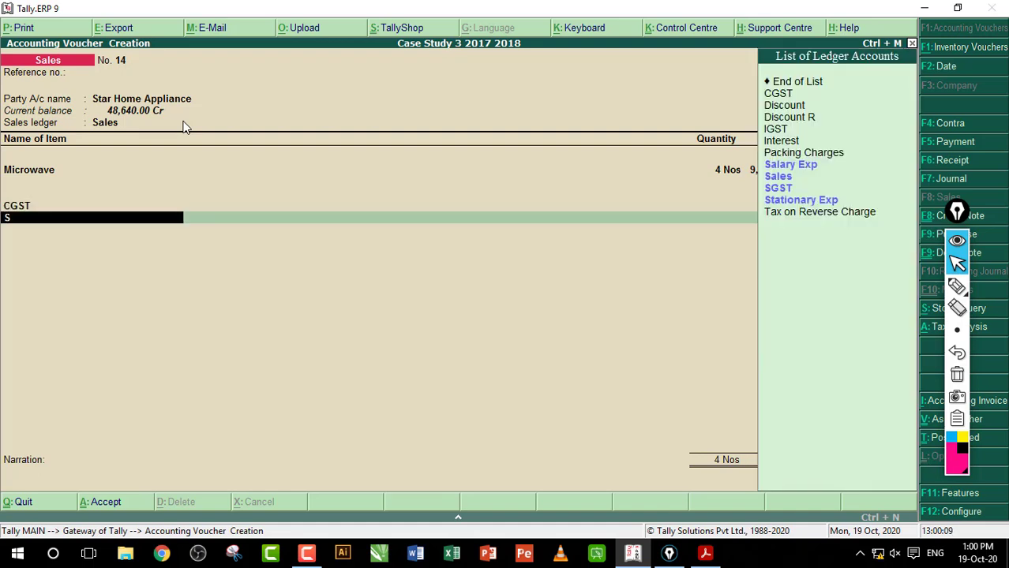
key(Down)
key(Down)
key(Down)
key(Return)
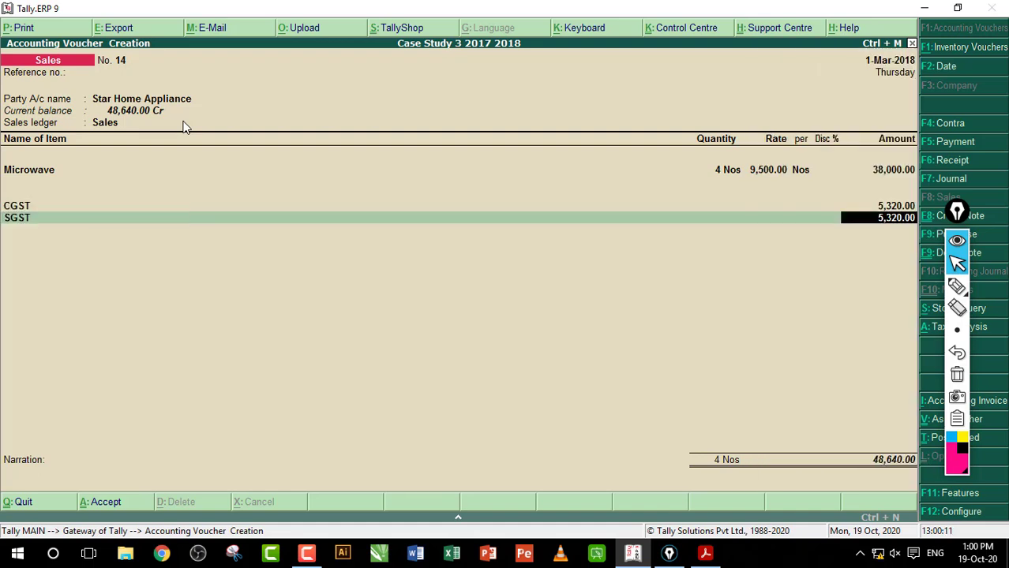
Accept the tax amounts, leave the narration blank and save the sales voucher.
key(Return)
key(Return)
key(Return)
key(Return)
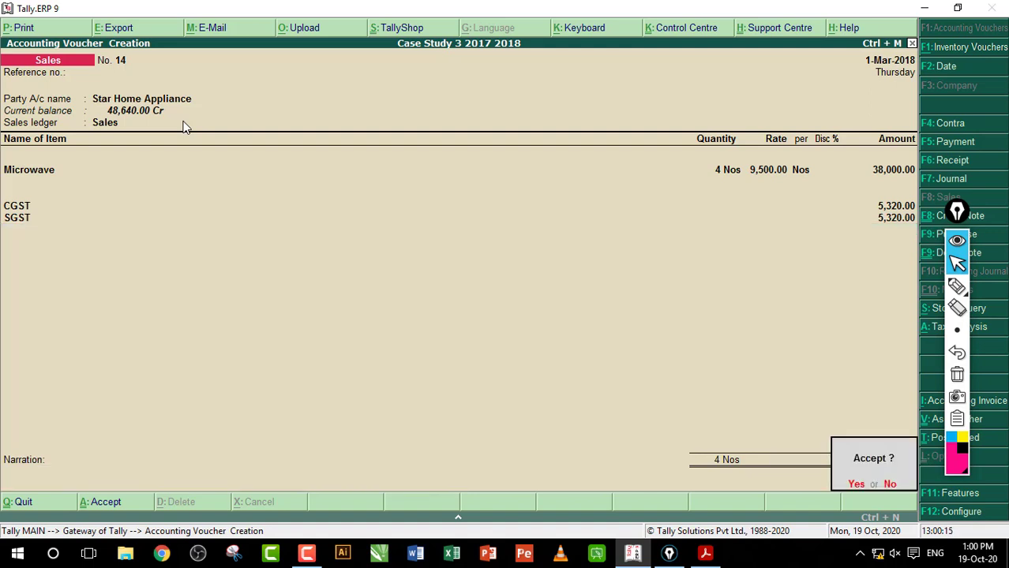
key(Return)
Sketch two circled tax notes with a dividing line and linking strokes over the blank voucher, clear them and stop drawing.
click(957, 285)
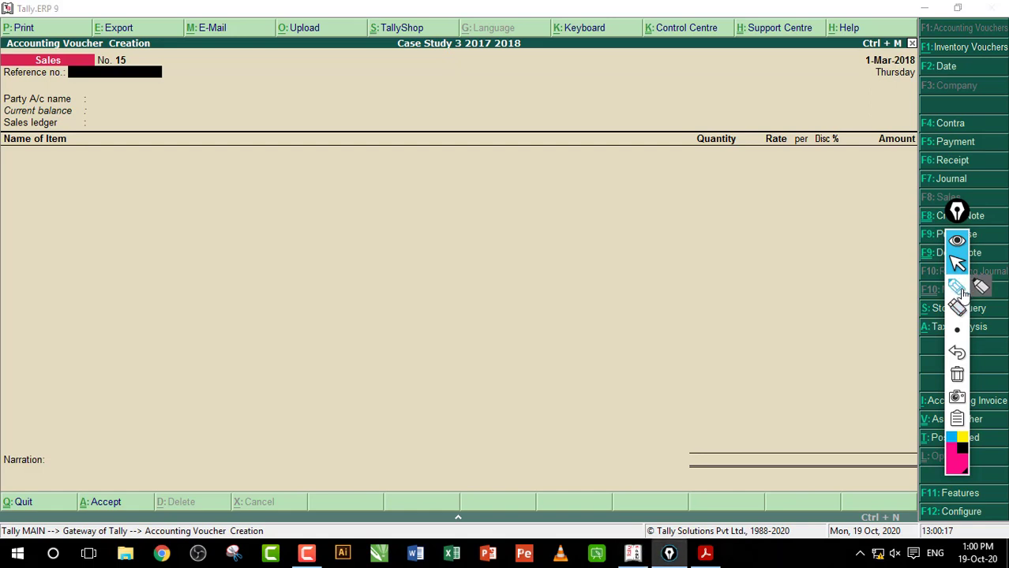
mouse_move(262, 199)
mouse_down()
mouse_move(259, 236)
mouse_move(276, 192)
mouse_up()
drag(278, 210, 371, 203)
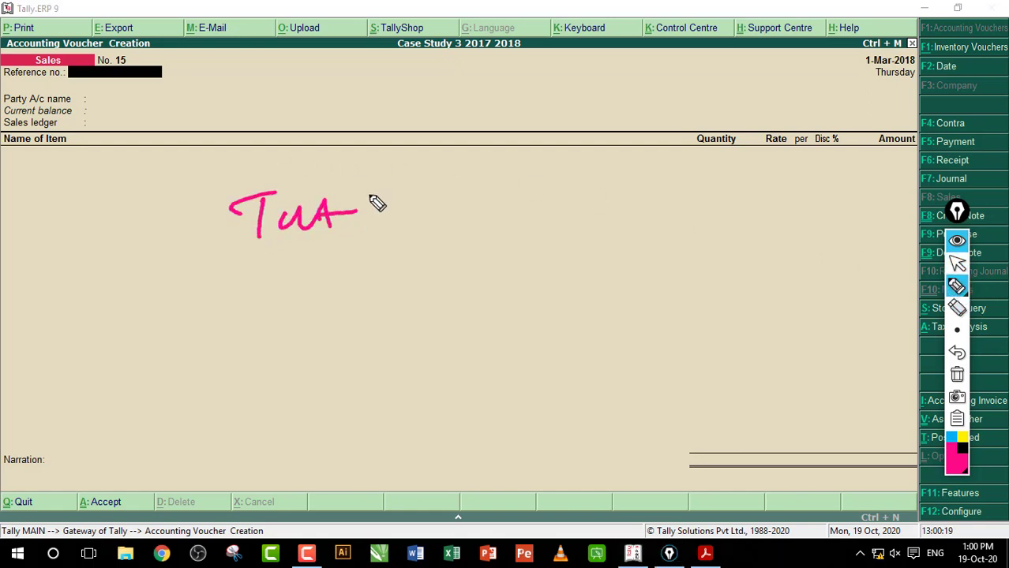
drag(341, 243, 372, 207)
drag(466, 142, 444, 341)
mouse_move(539, 195)
mouse_down()
mouse_move(539, 244)
mouse_move(557, 194)
mouse_up()
mouse_move(600, 207)
mouse_down()
mouse_move(617, 233)
mouse_move(677, 211)
mouse_move(710, 231)
mouse_up()
mouse_move(703, 175)
mouse_down()
mouse_move(518, 258)
mouse_move(762, 265)
mouse_up()
drag(347, 211, 490, 207)
drag(570, 162, 278, 296)
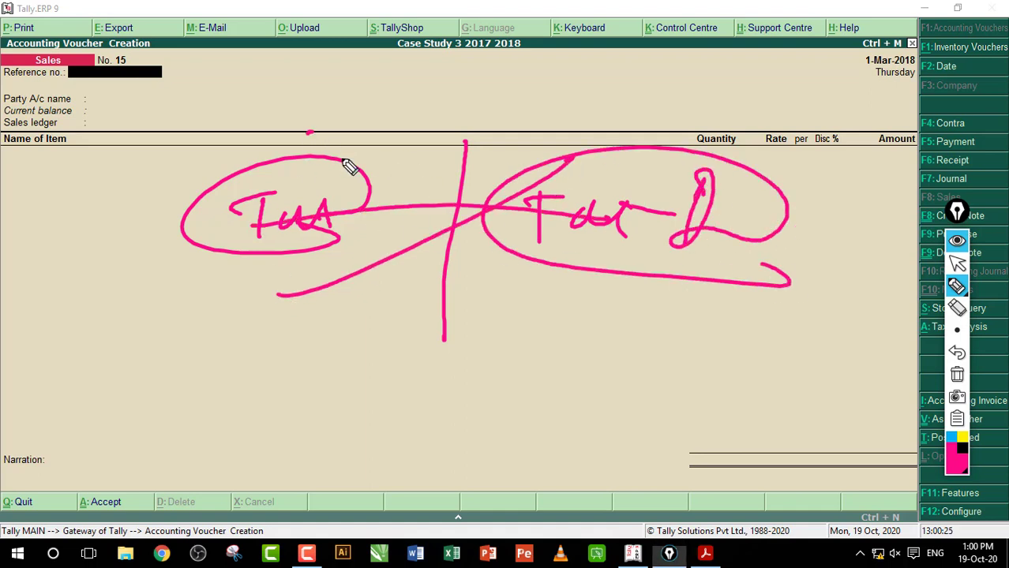
drag(308, 132, 505, 254)
drag(190, 268, 407, 243)
mouse_move(793, 163)
mouse_down()
mouse_move(810, 259)
mouse_move(803, 243)
mouse_move(754, 270)
mouse_move(261, 211)
mouse_up()
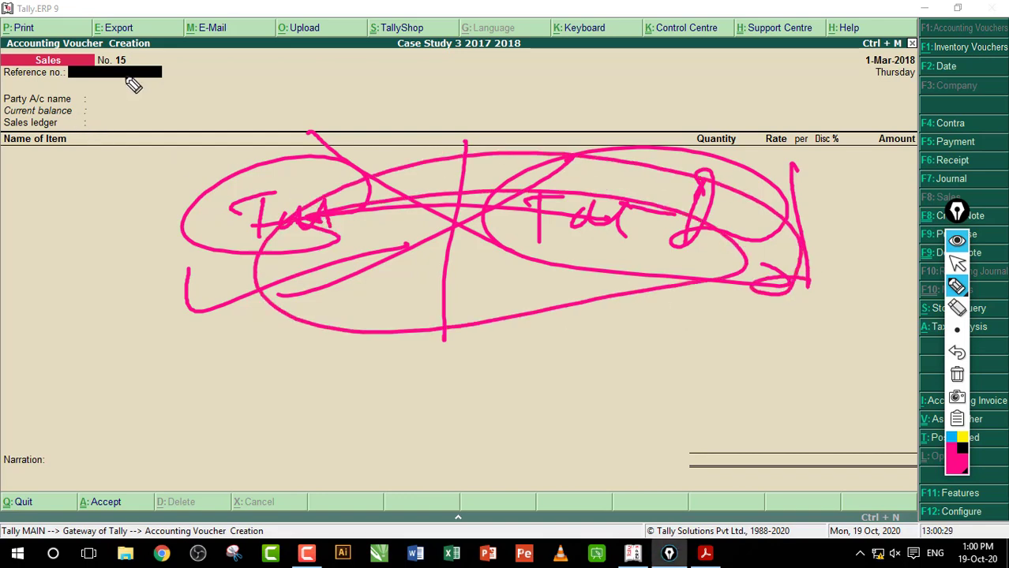
mouse_move(130, 79)
mouse_down()
mouse_move(58, 139)
mouse_move(81, 135)
mouse_move(71, 112)
mouse_up()
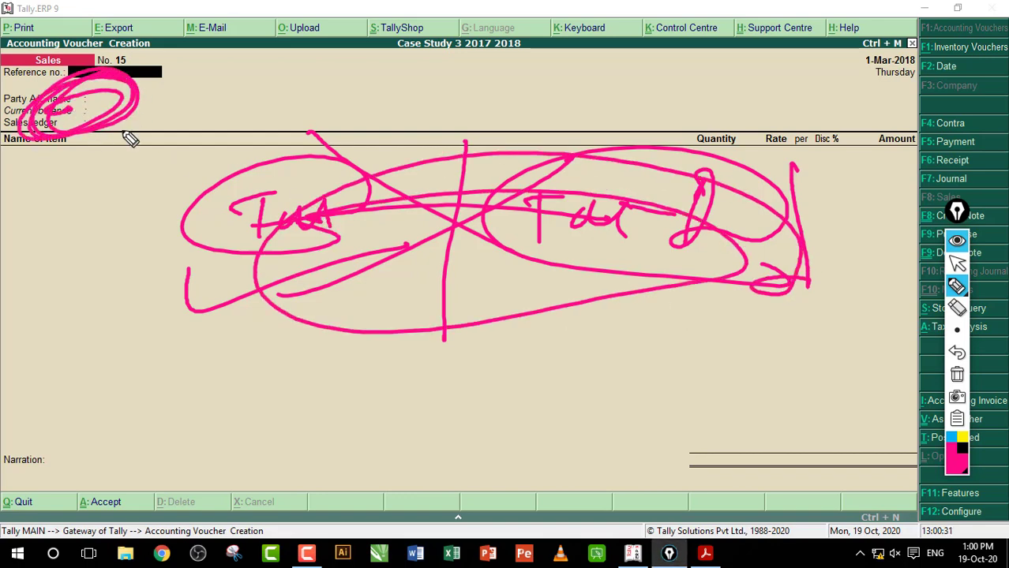
click(957, 375)
click(957, 265)
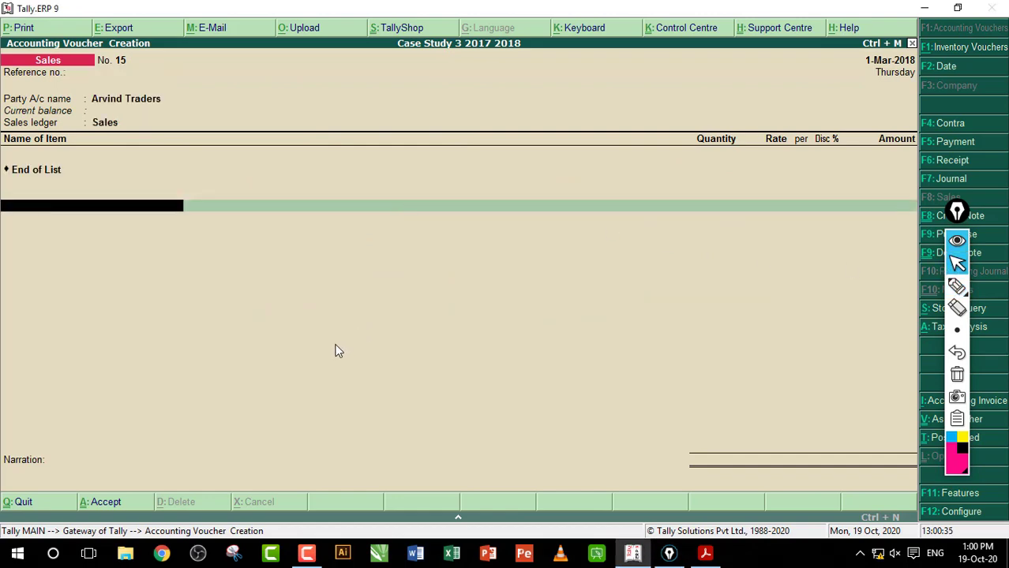
Switch to the workbook PDF and read entry 108 on claiming input tax credit against the Star Home Appliance advance receipt.
key(alt+Tab)
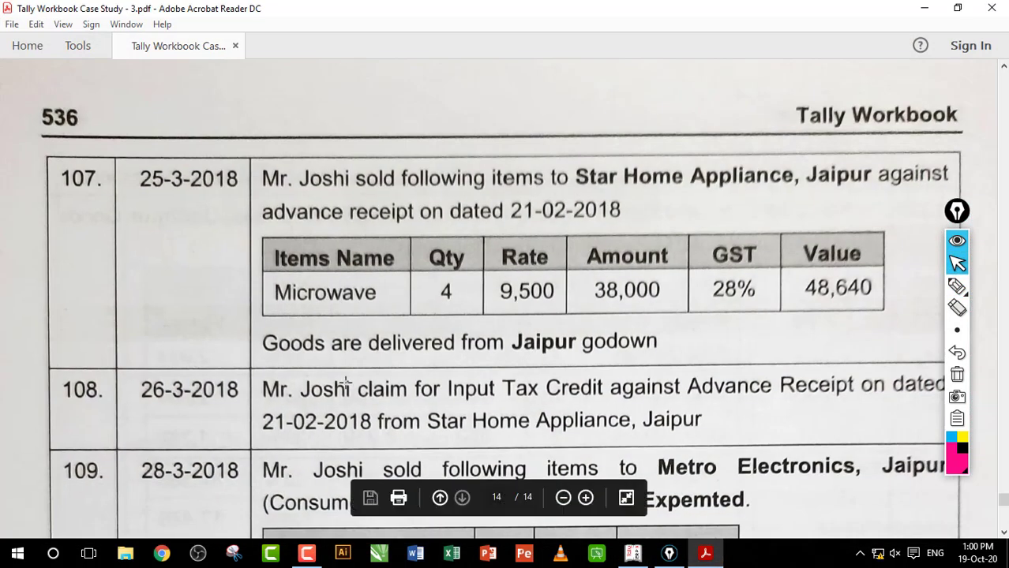
scroll(343, 377, down, 4)
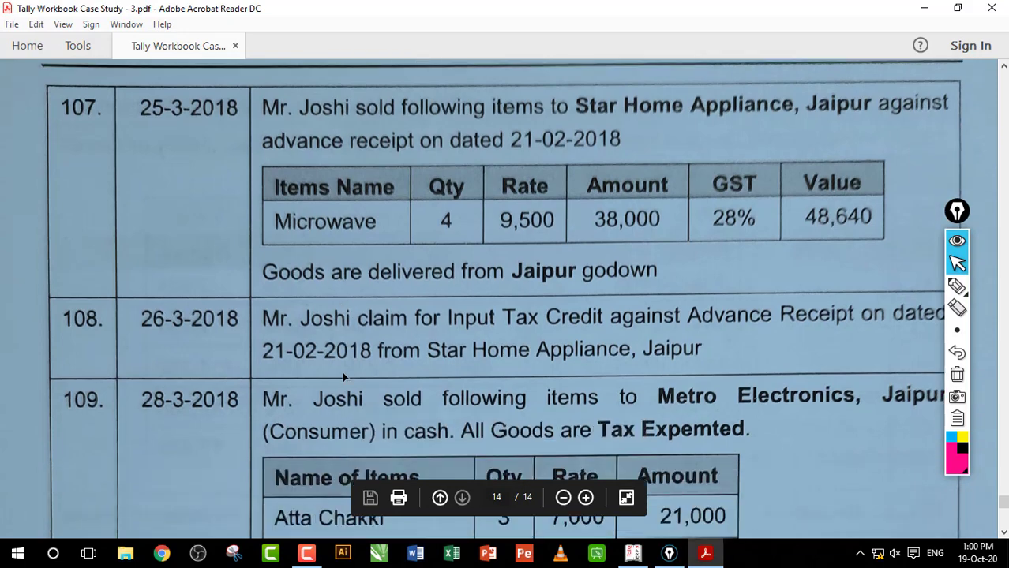
scroll(343, 377, down, 2)
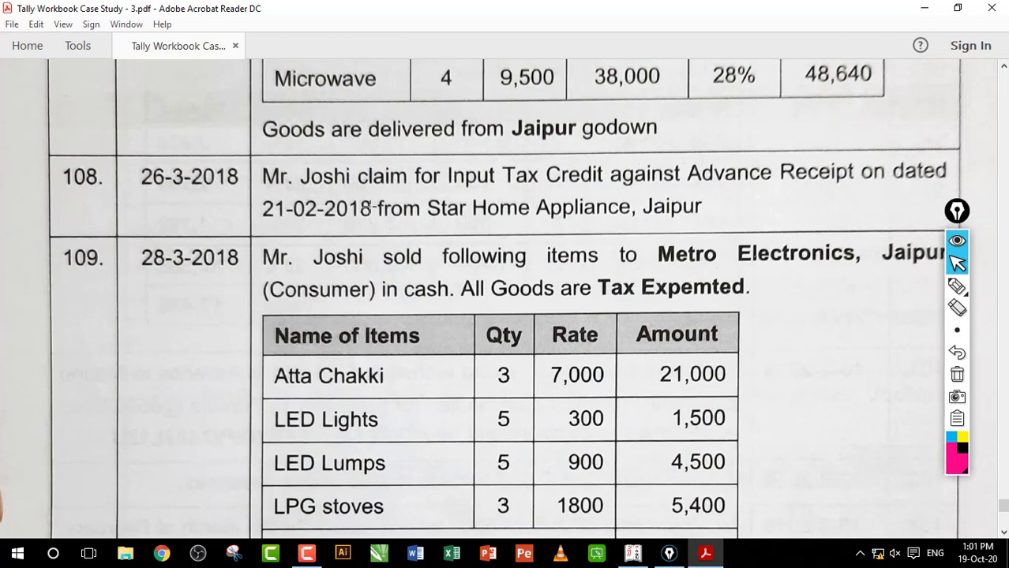
drag(615, 201, 466, 207)
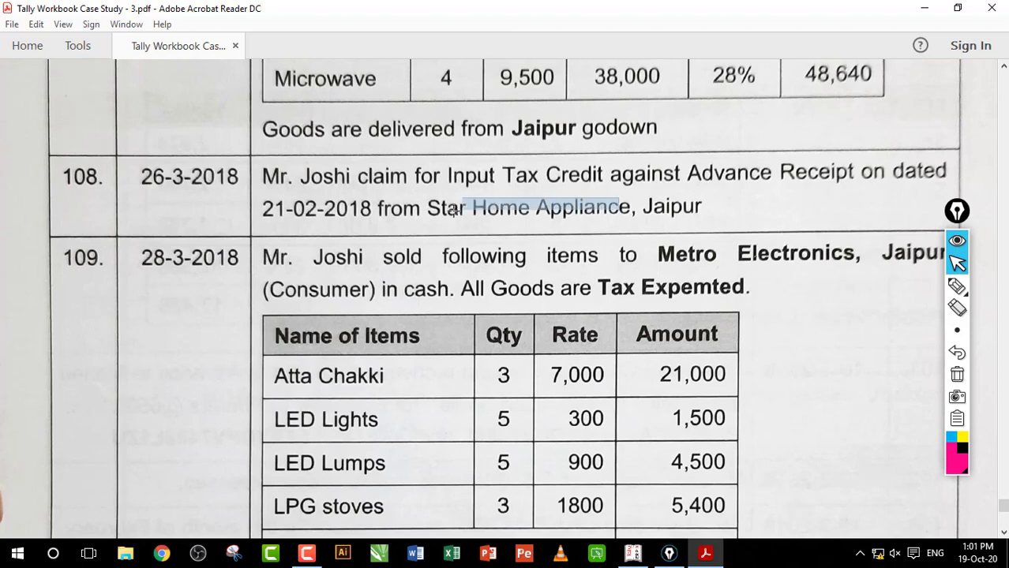
drag(254, 158, 717, 205)
click(718, 206)
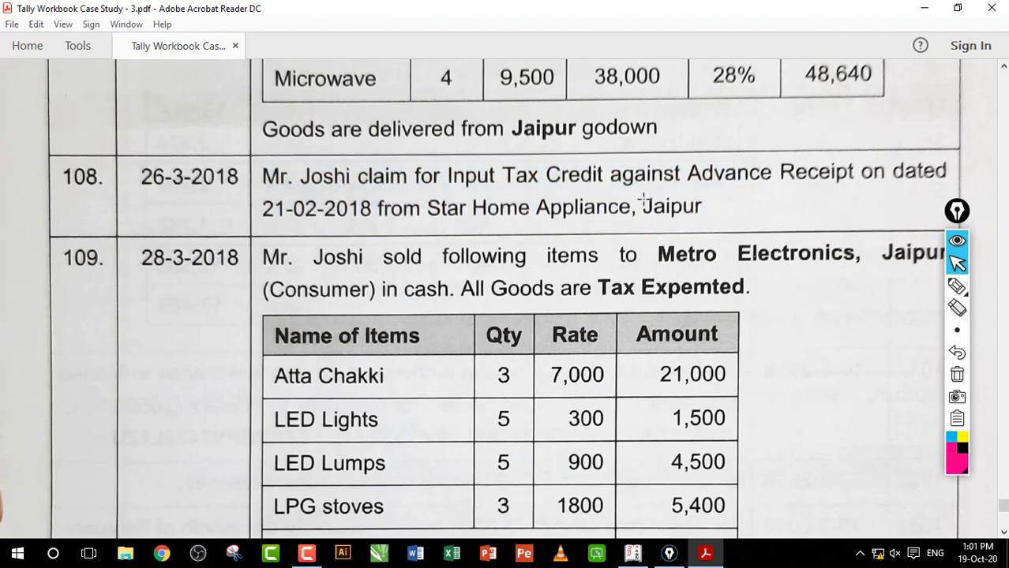
Switch to Tally.ERP 9, start a journal voucher and move the floating drawing toolbar clear of the voucher command buttons.
click(633, 553)
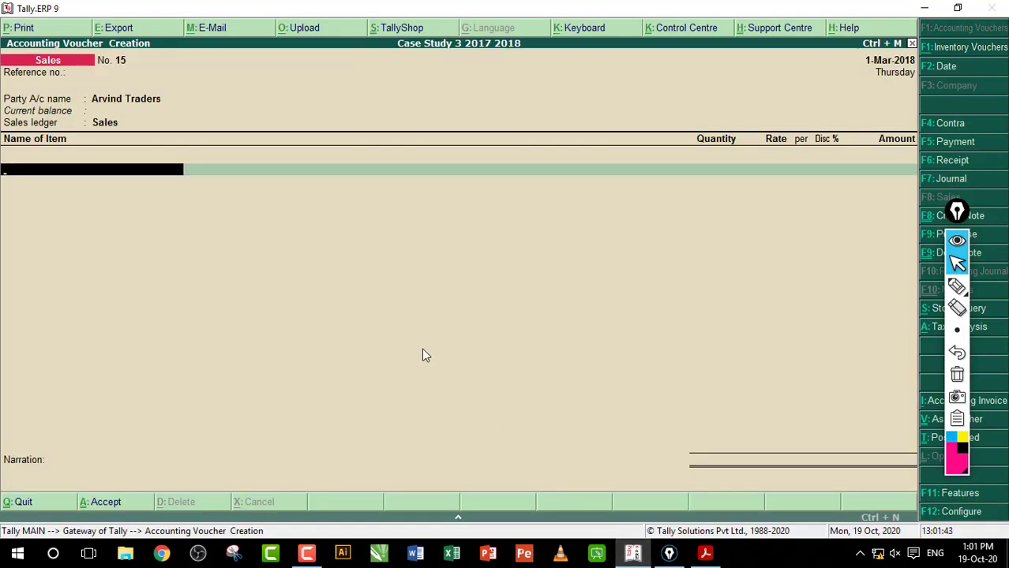
key(F7)
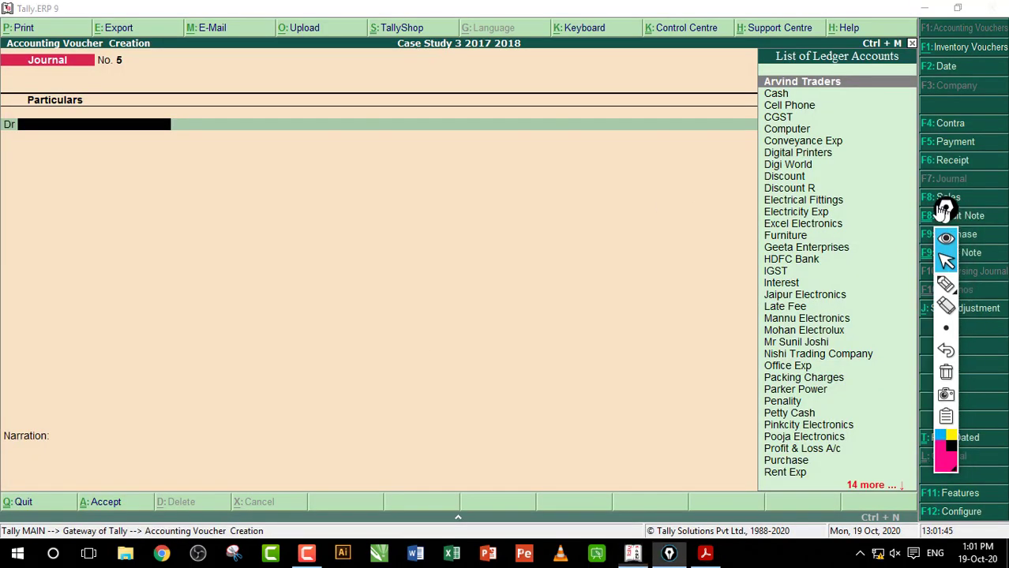
drag(957, 212, 902, 204)
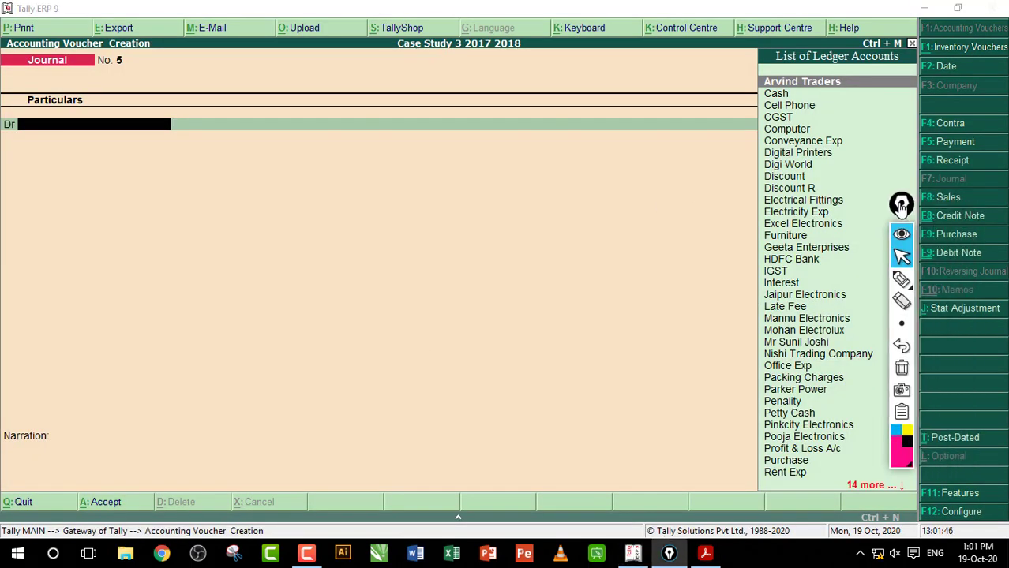
Set the journal's statutory adjustment to GST, Decrease of Tax Liability, with Adjustment Against Credit as the additional detail.
click(955, 315)
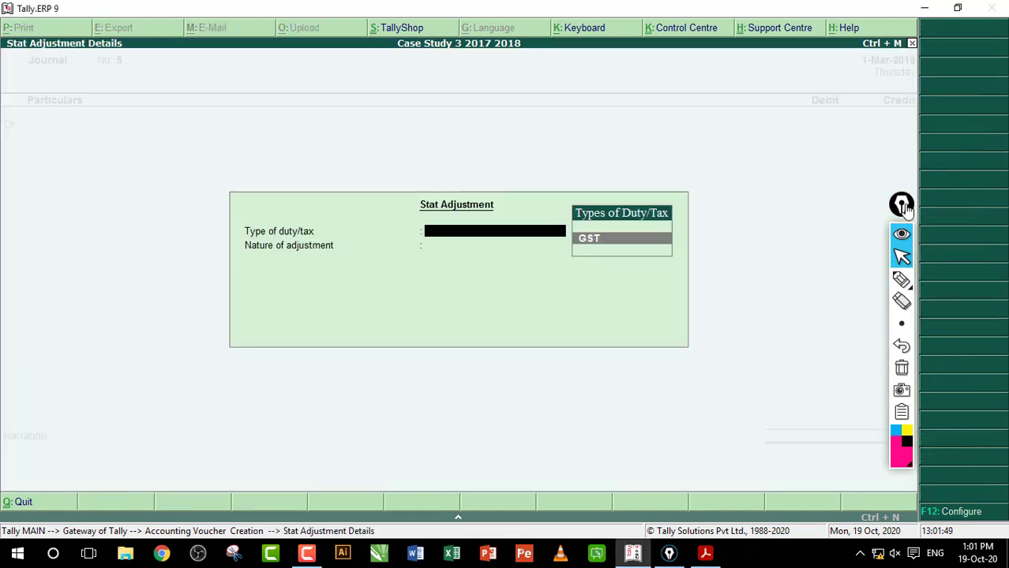
click(589, 241)
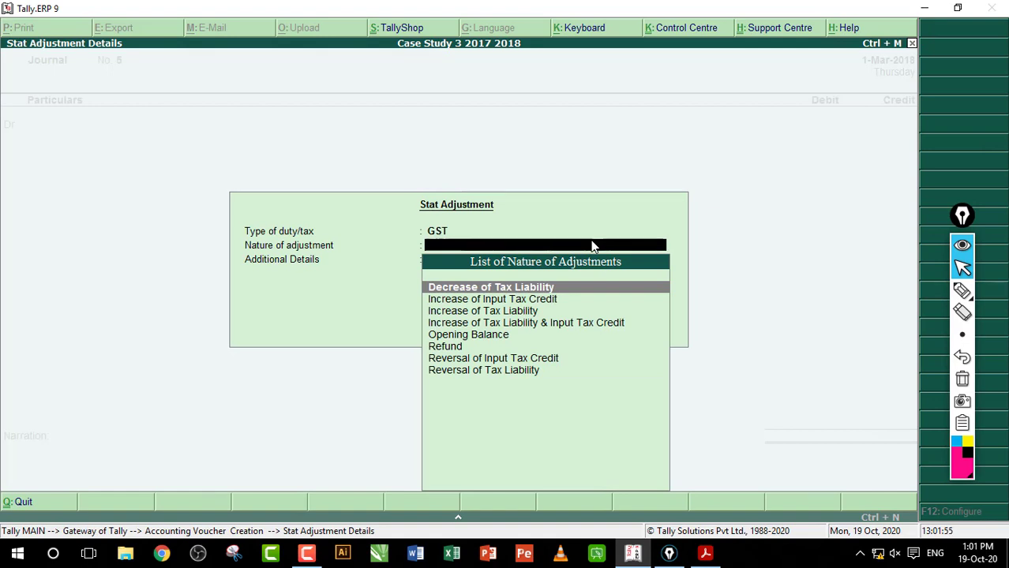
key(Return)
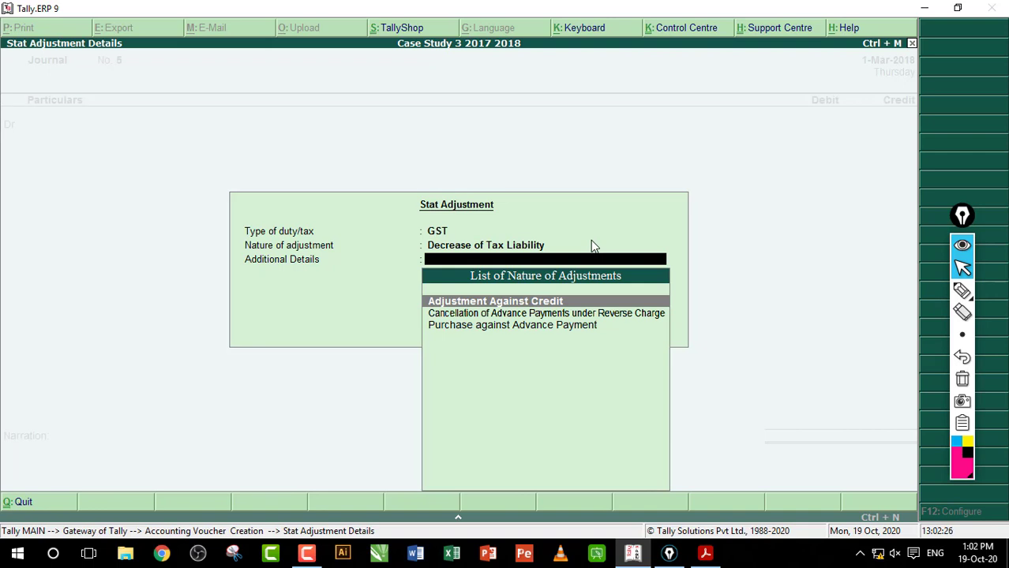
key(Return)
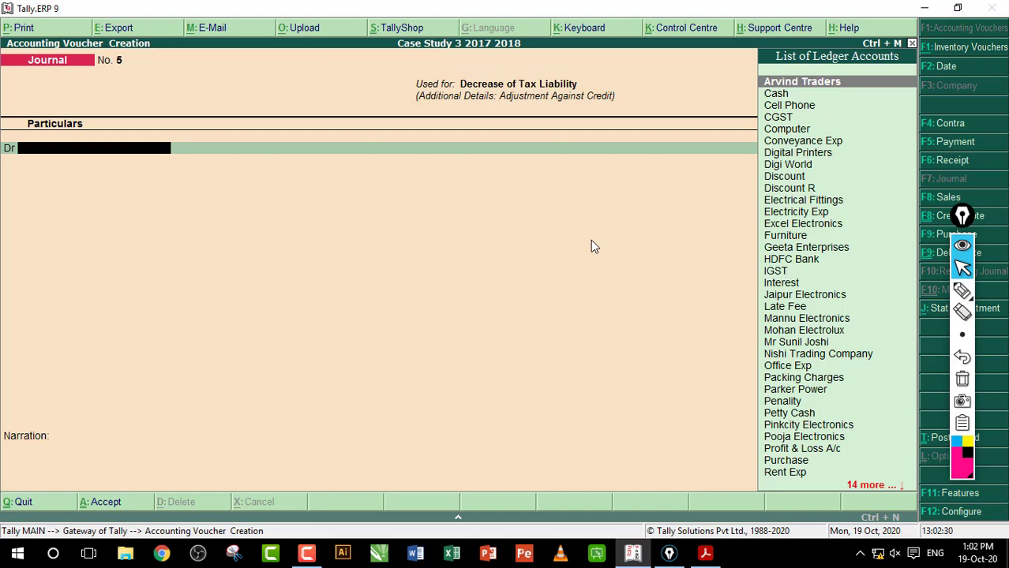
Debit CGST with 5,320, giving a 14 % rate and a taxable value of 38,000 in its GST details.
text(C)
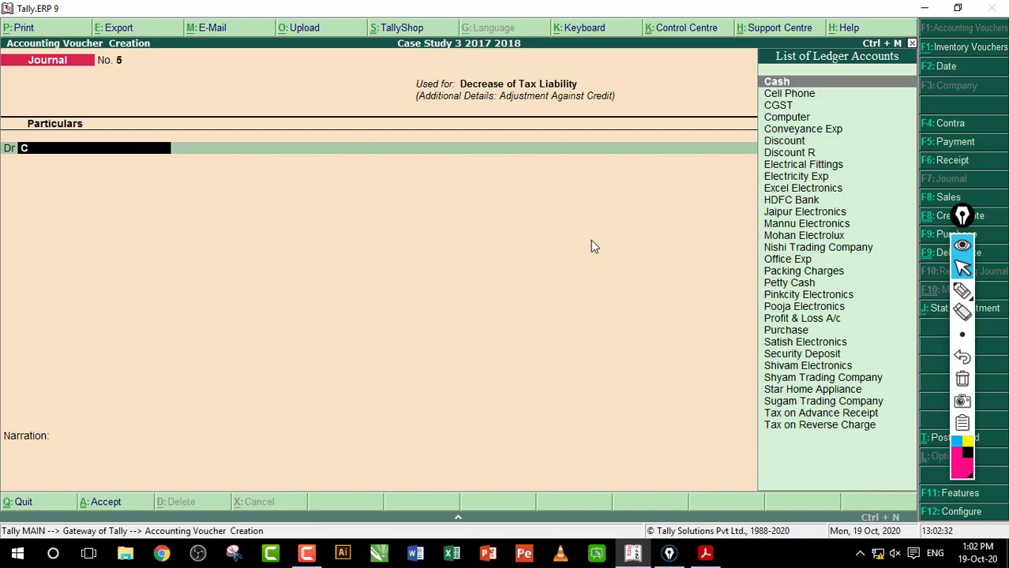
key(Down)
key(Down)
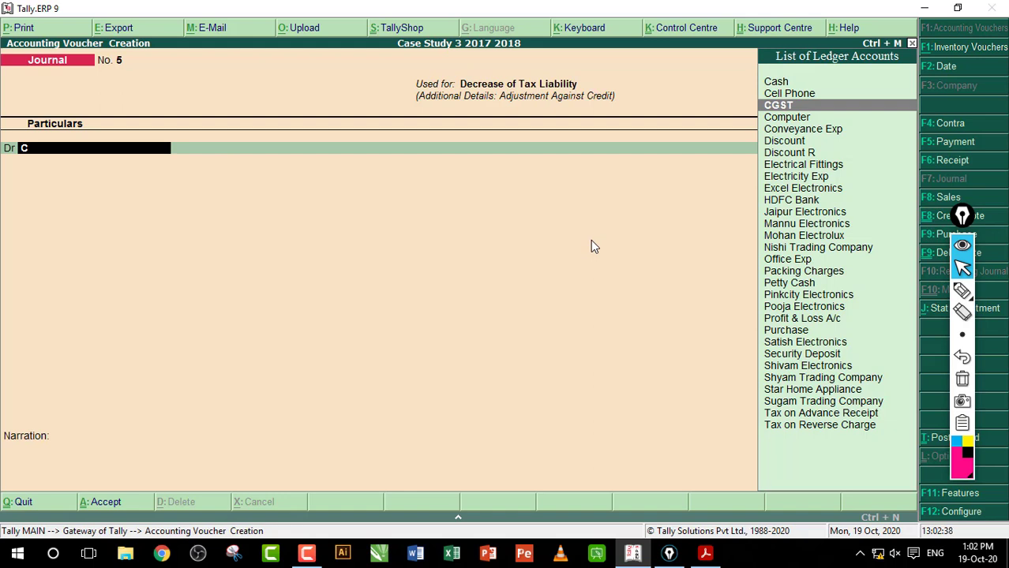
key(Return)
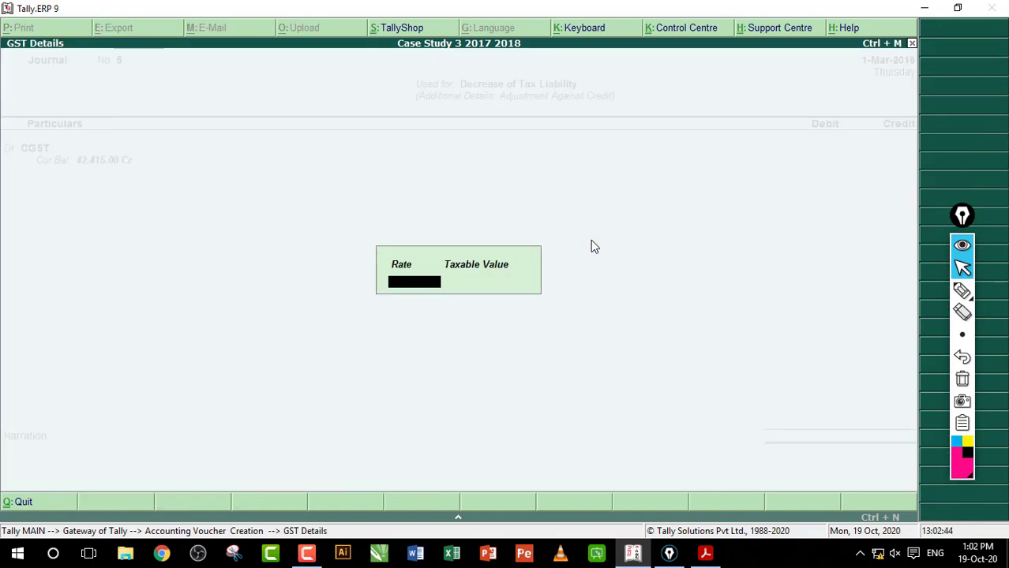
text(14)
key(Return)
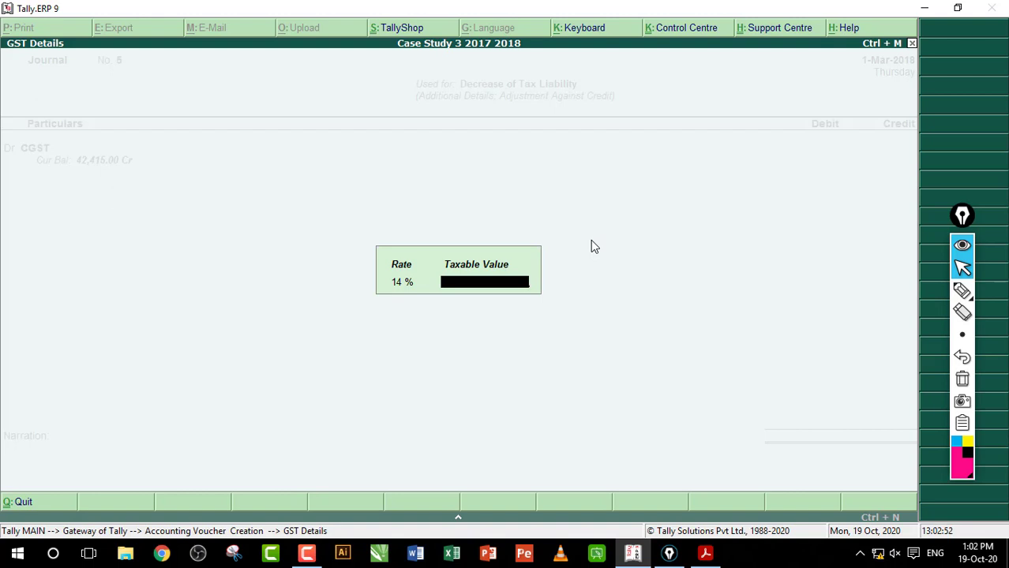
text(38000)
key(Return)
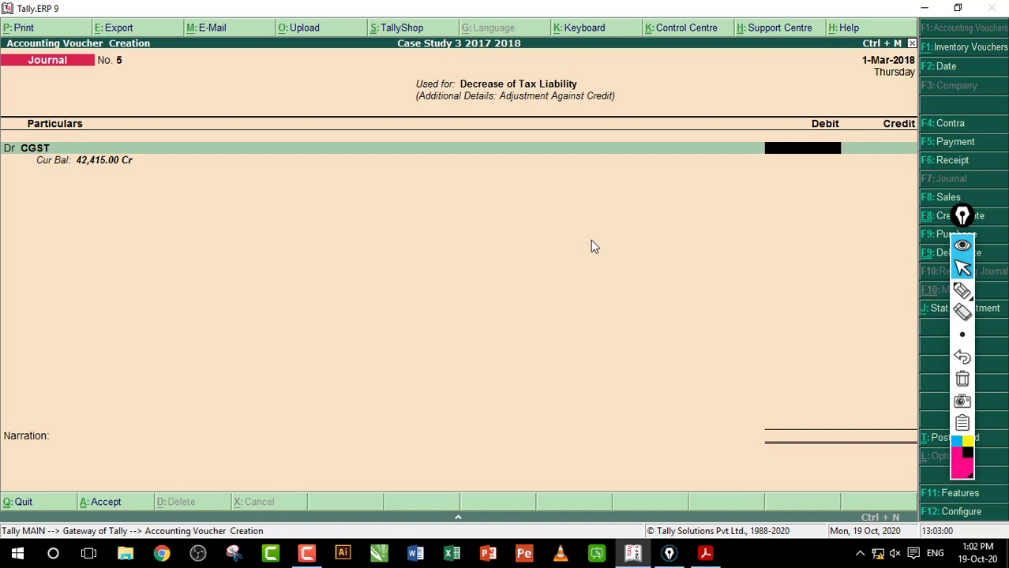
text(5320)
key(Return)
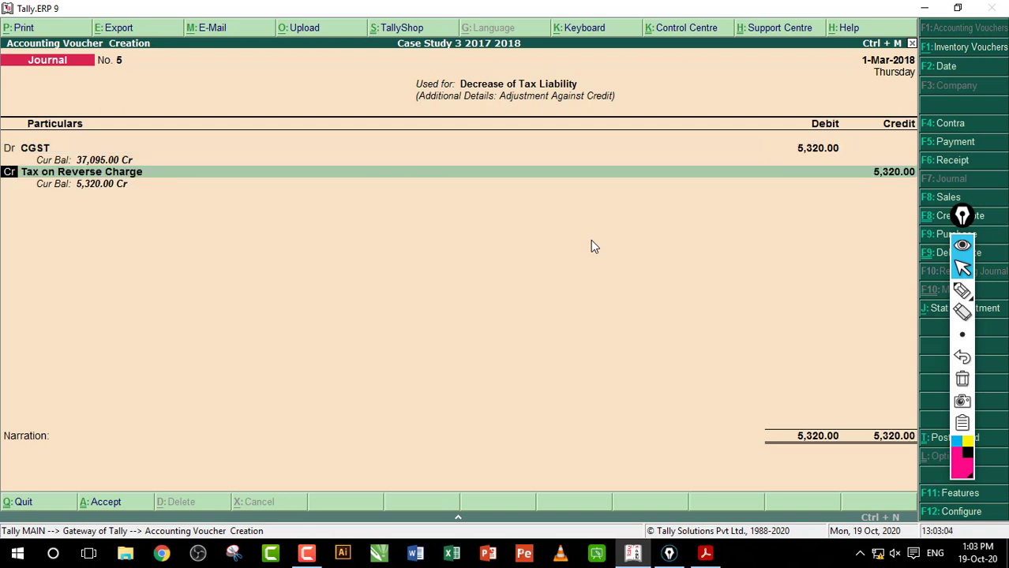
Change the suggested credit line to a debit and enter SGST with 5,320.
text(d)
key(Return)
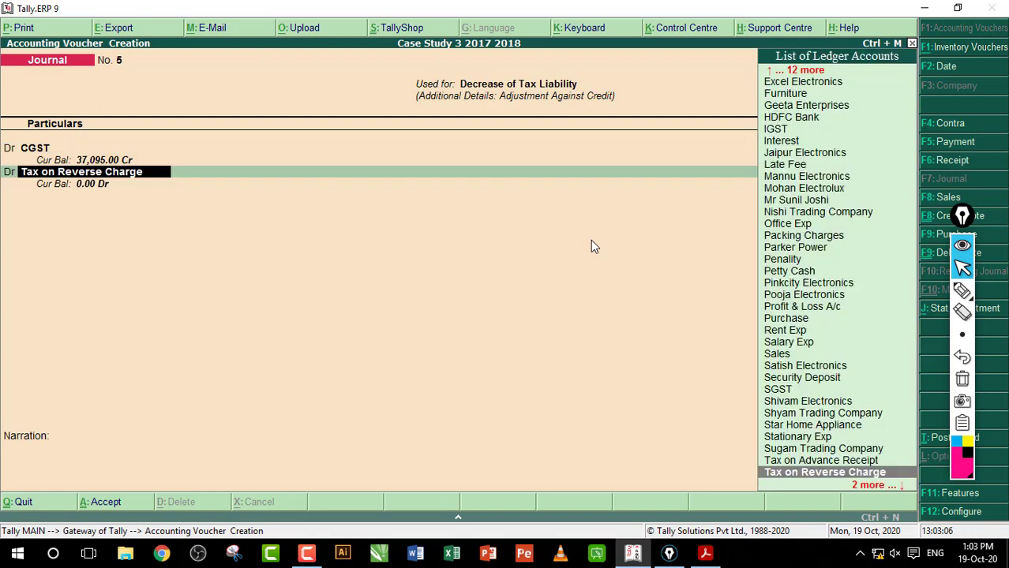
text(S)
key(Down)
key(Down)
key(Down)
key(Down)
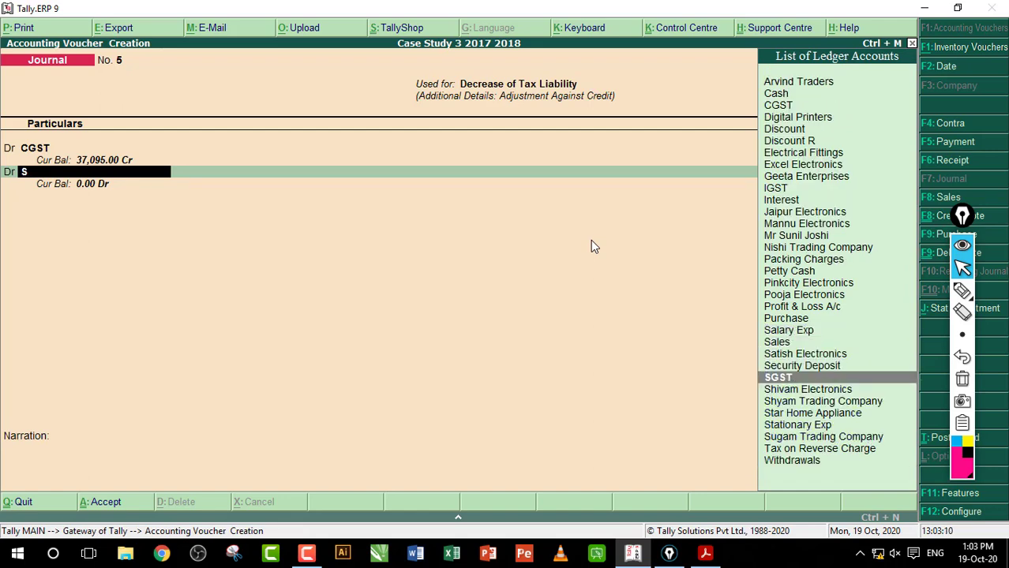
key(Return)
key(Return)
key(Return)
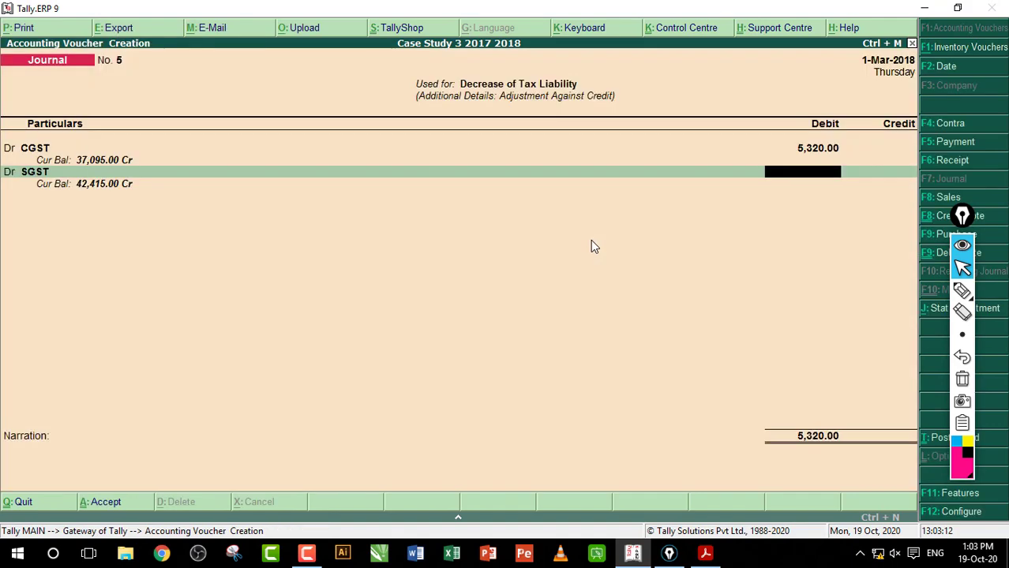
text(5320)
key(Return)
key(Return)
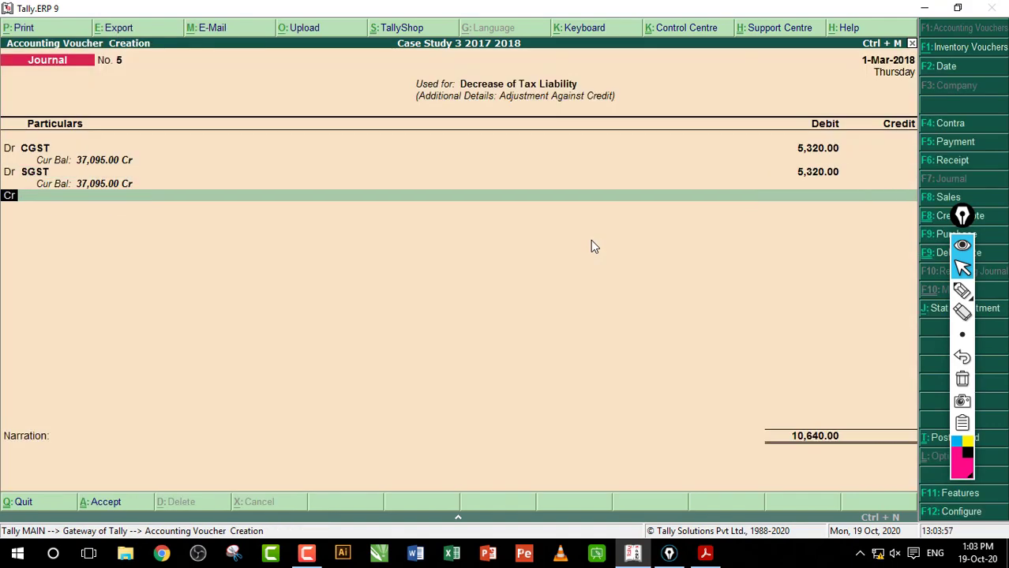
Credit Tax on Advance Receipt with 10,640, leave the narration blank and save the journal voucher.
text(Ta)
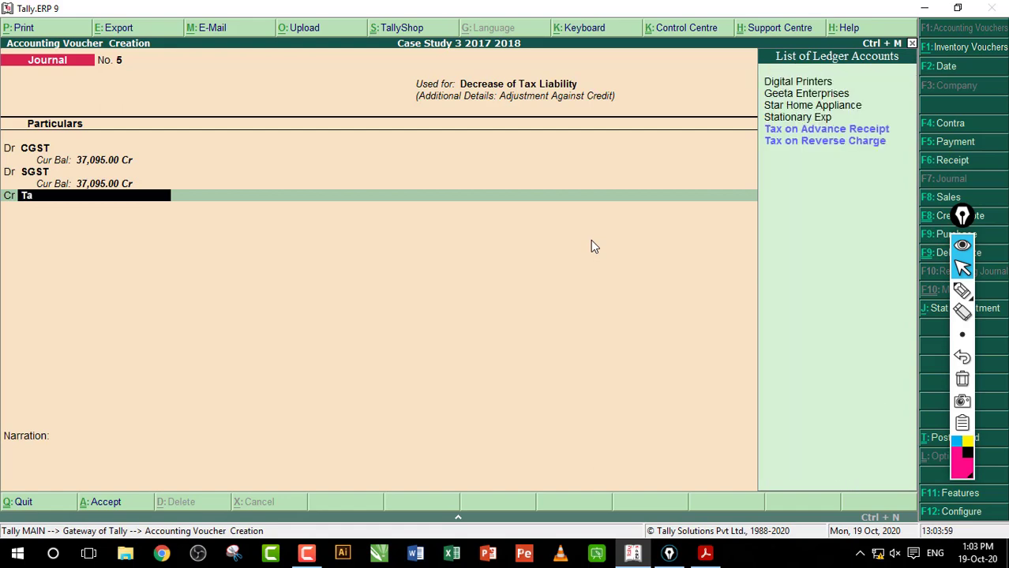
key(Up)
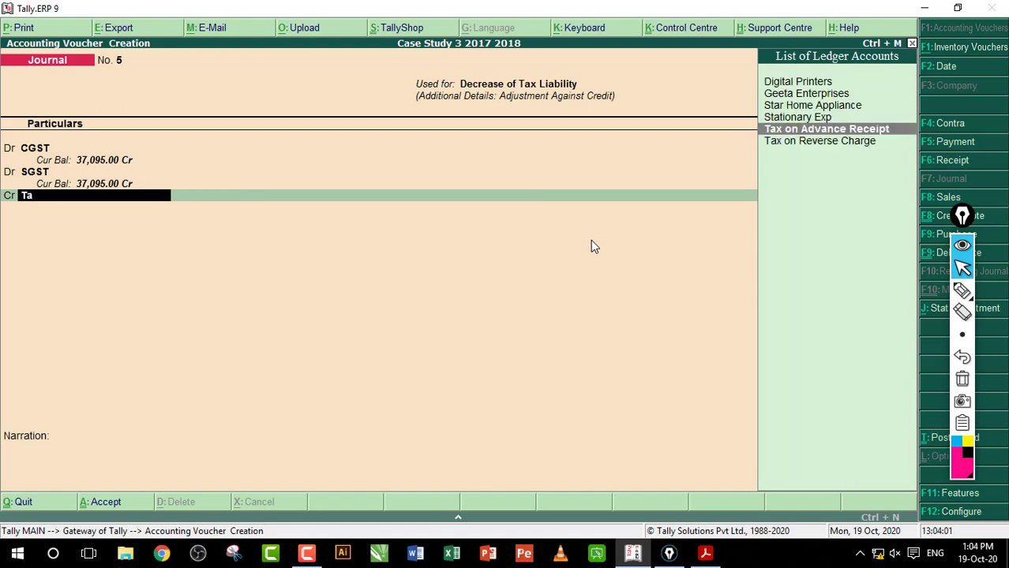
key(Up)
key(Down)
key(Return)
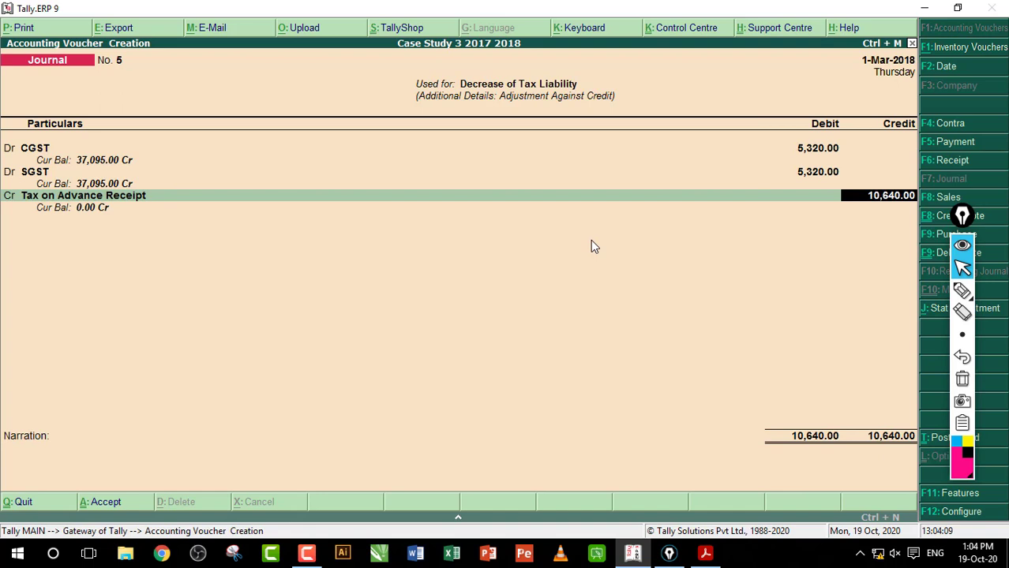
key(Return)
key(Return)
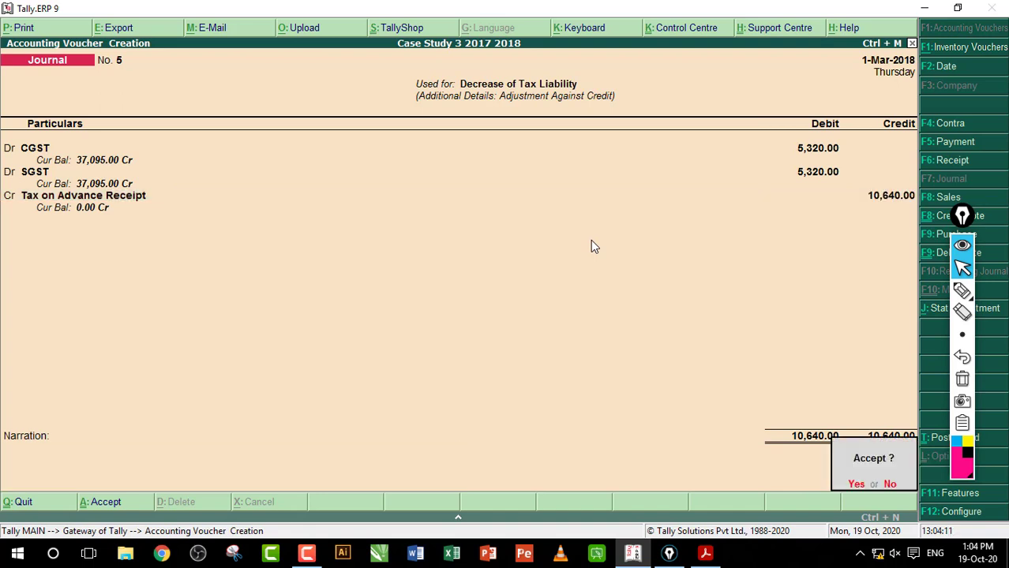
key(Return)
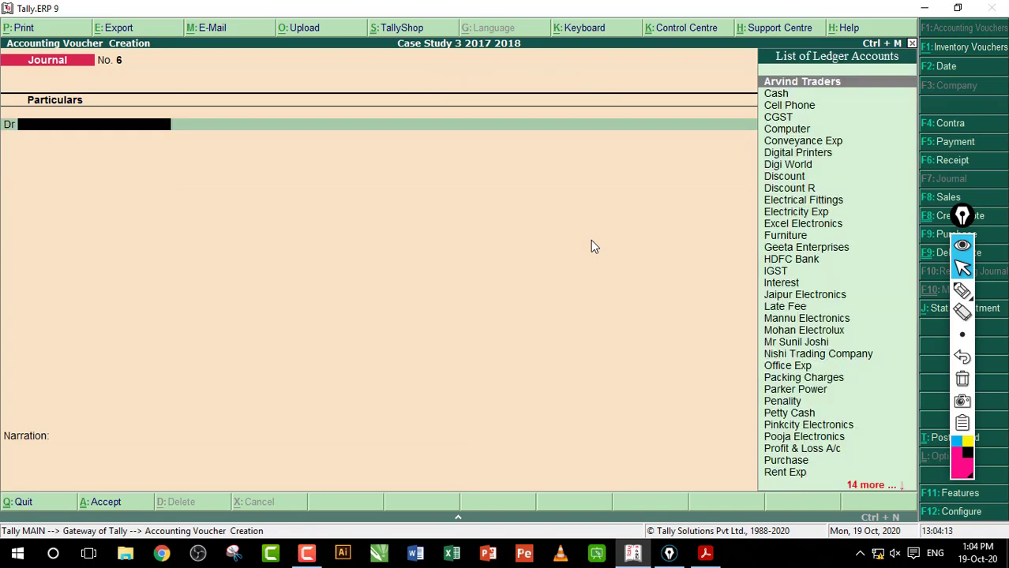
Switch to the workbook PDF and review entries 107 and 108 on the Star Home Appliance sale and its tax credit claim.
click(705, 553)
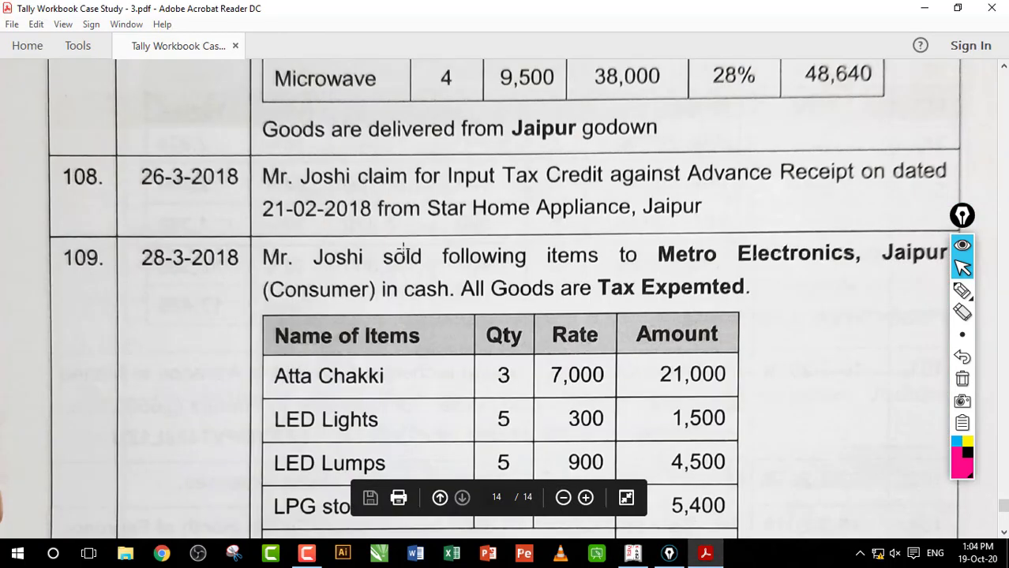
drag(322, 172, 429, 209)
key(ctrl+a)
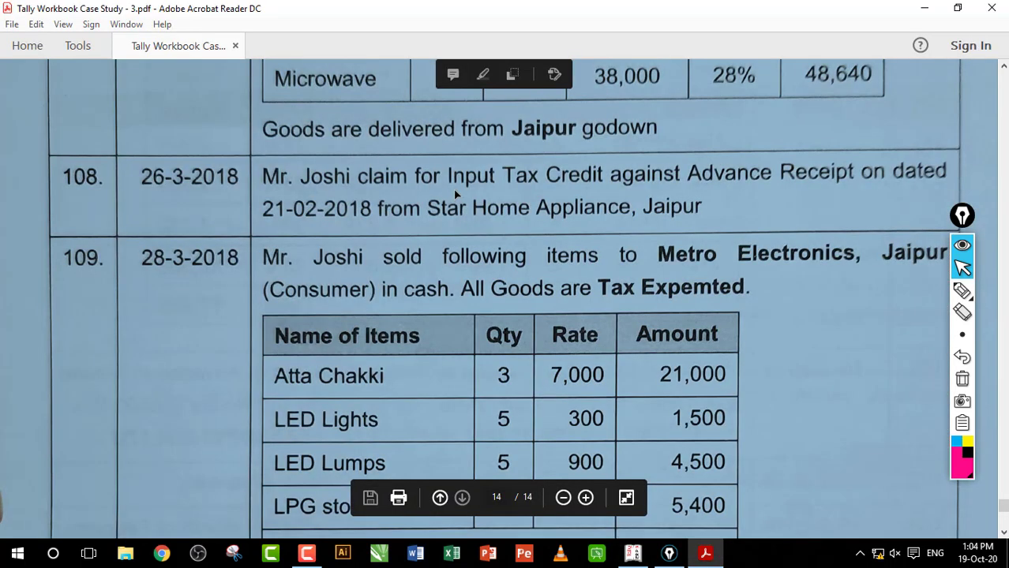
scroll(453, 189, up, 3)
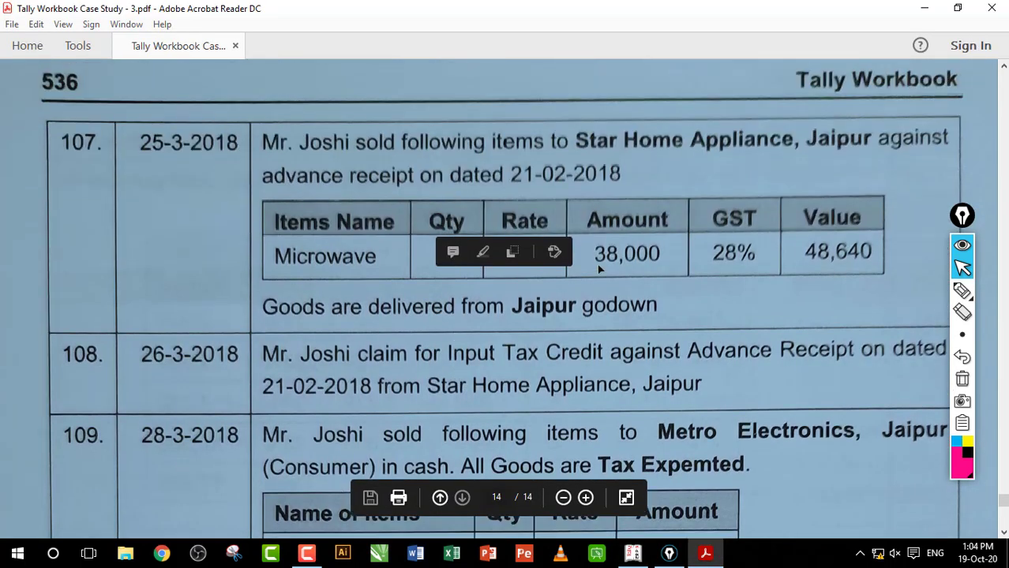
click(598, 270)
drag(296, 139, 725, 285)
drag(378, 340, 713, 400)
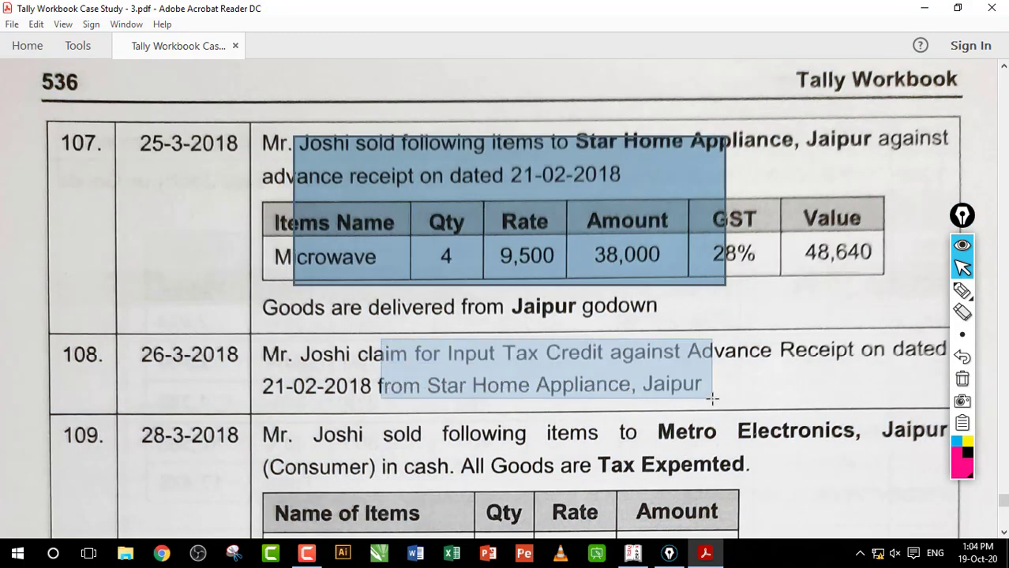
click(613, 378)
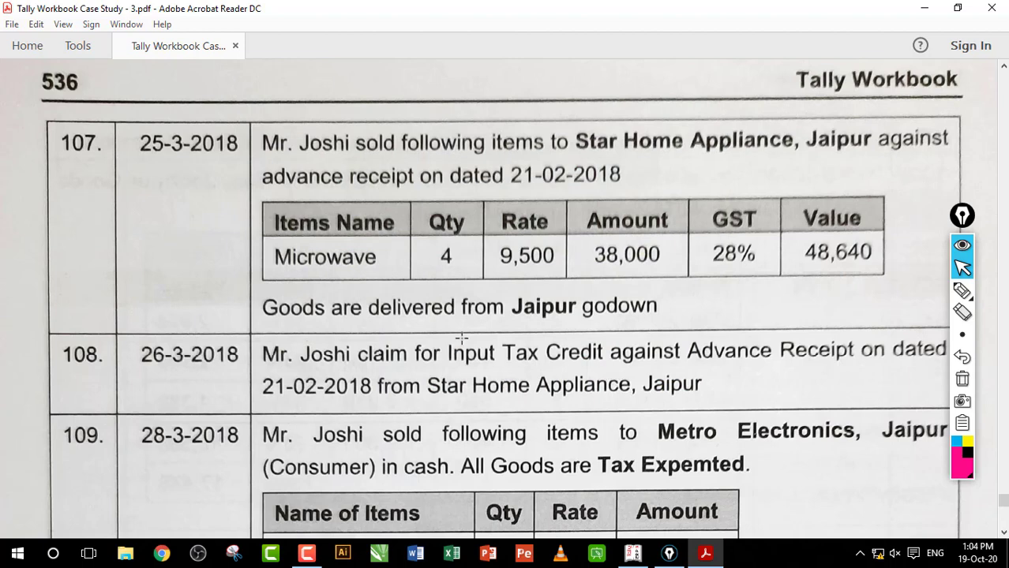
drag(444, 339, 655, 401)
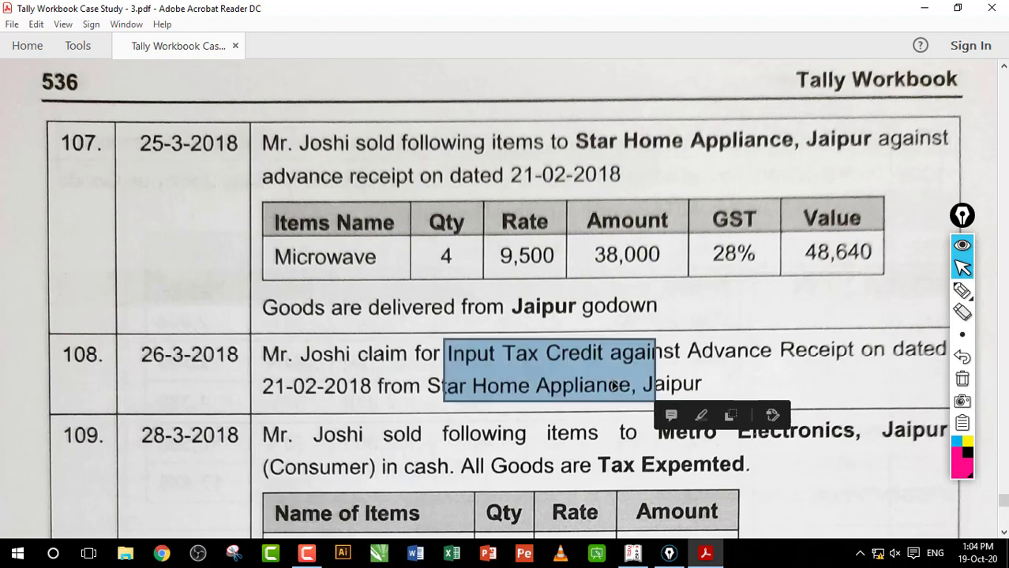
click(566, 381)
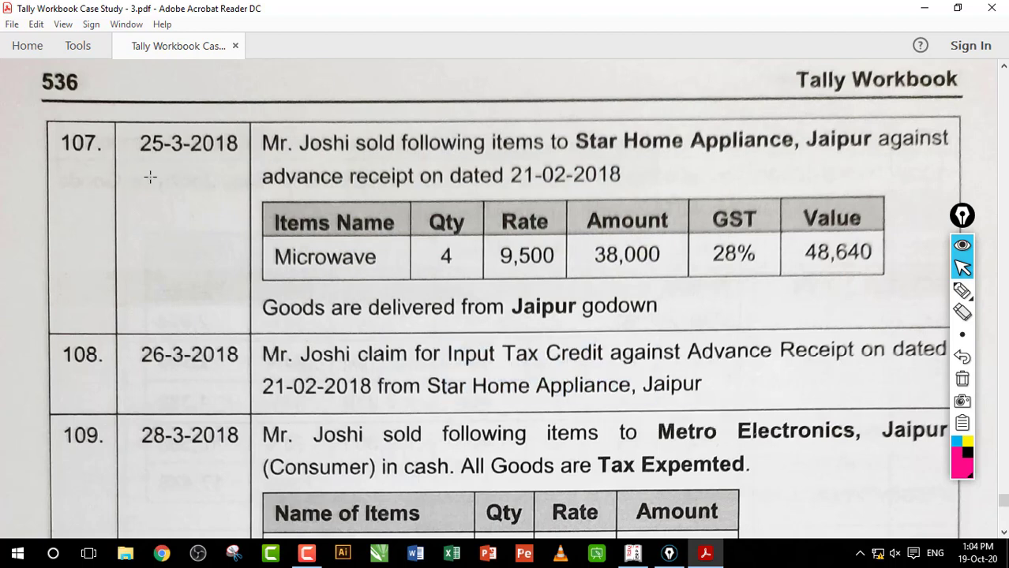
drag(150, 177, 218, 213)
mouse_move(145, 235)
mouse_down()
mouse_move(206, 251)
mouse_move(215, 290)
mouse_up()
drag(407, 179, 453, 221)
drag(409, 251, 440, 286)
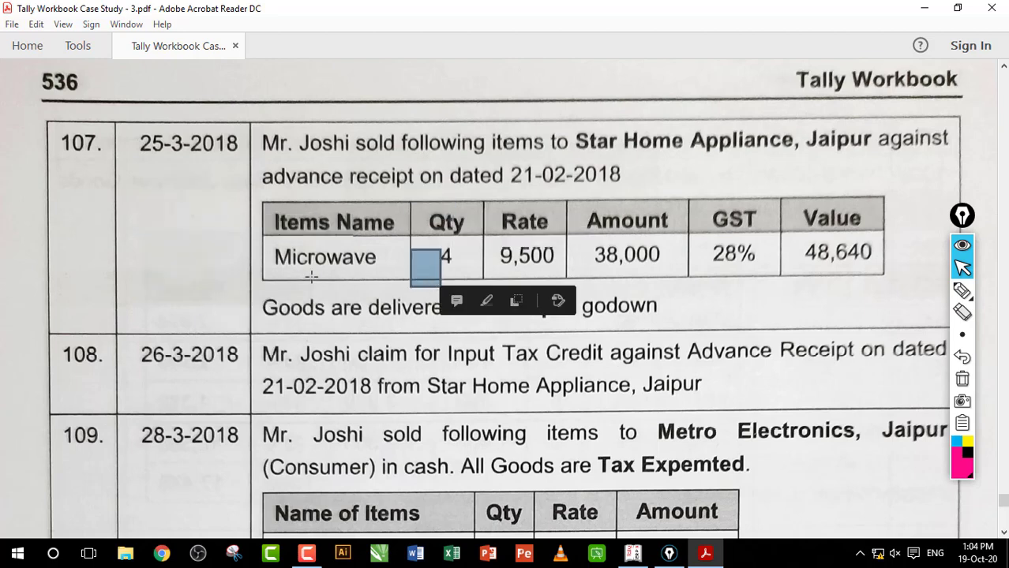
click(363, 261)
Read entry 109's cash sale to Metro Electronics, including its payment terms and item table.
scroll(385, 266, down, 9)
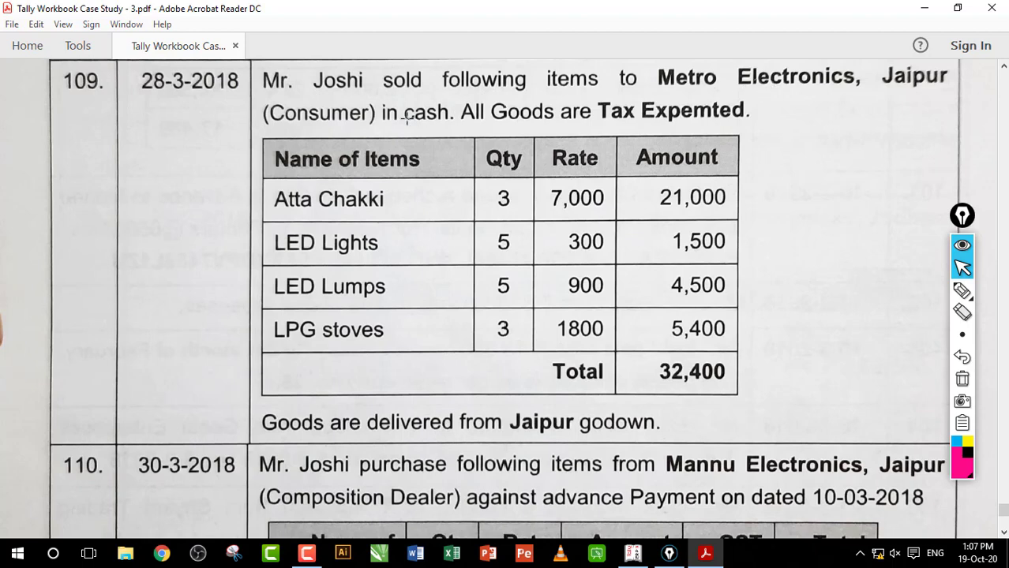
drag(268, 112, 457, 116)
click(360, 122)
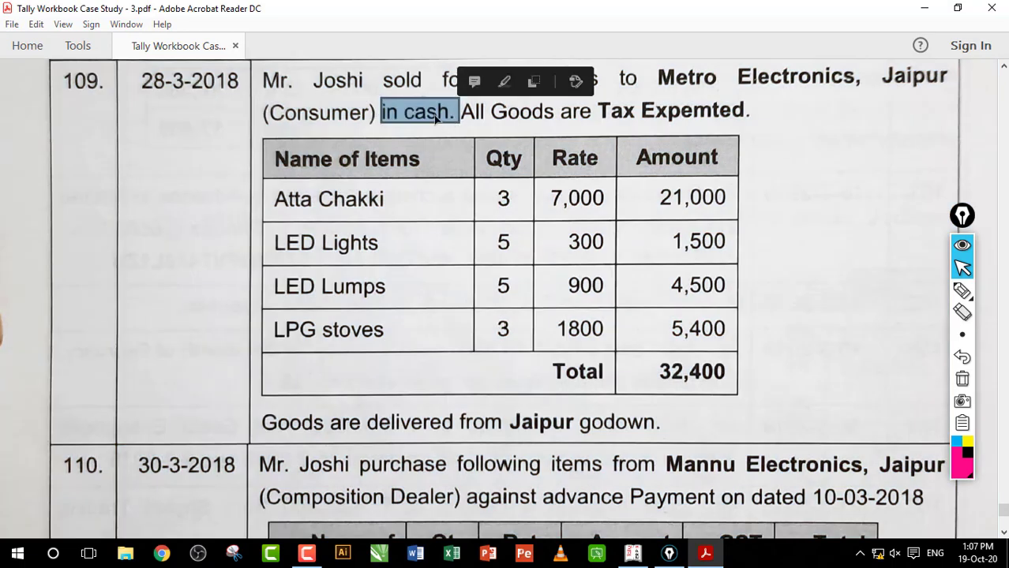
click(427, 119)
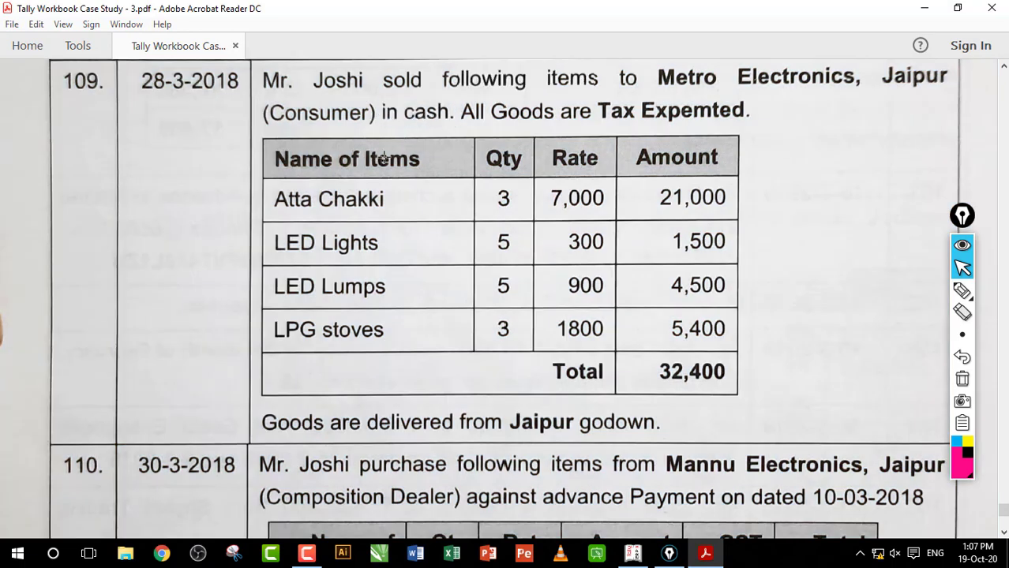
drag(329, 182, 421, 235)
click(422, 235)
Switch to Tally.ERP 9 and start a sales voucher with Cash as the party account and Sales as the sales ledger.
click(633, 553)
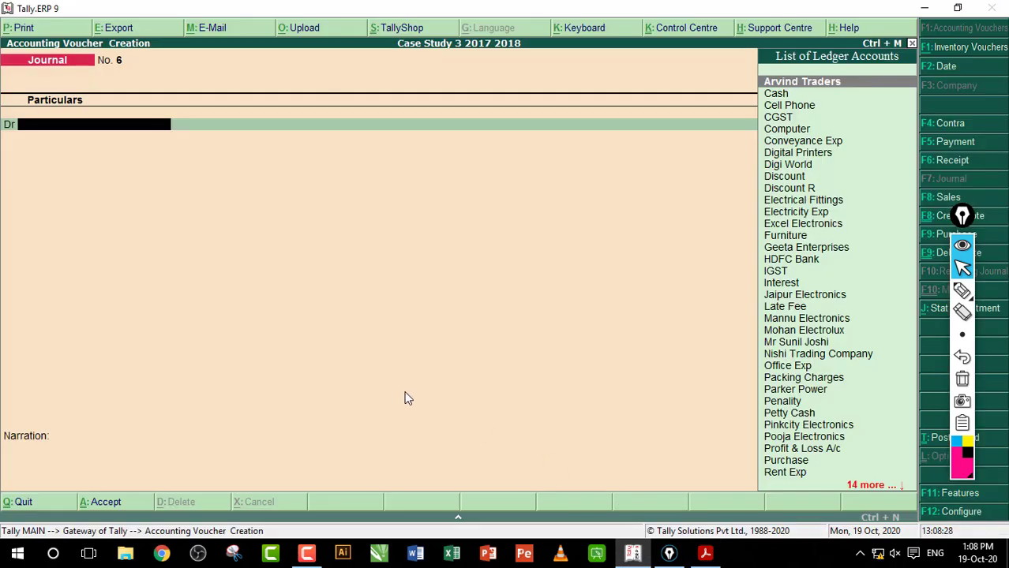
key(F8)
key(Return)
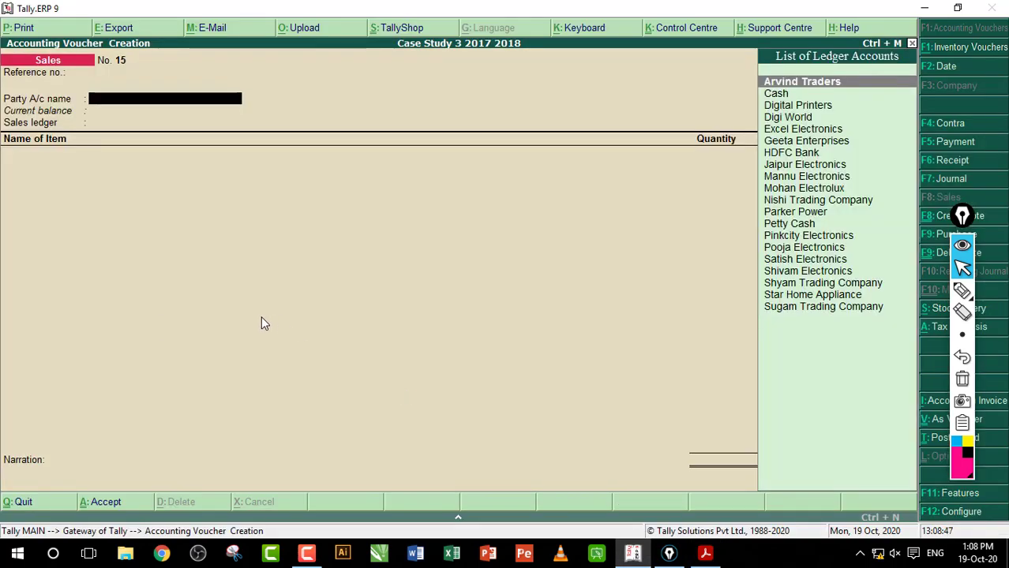
text(Ca)
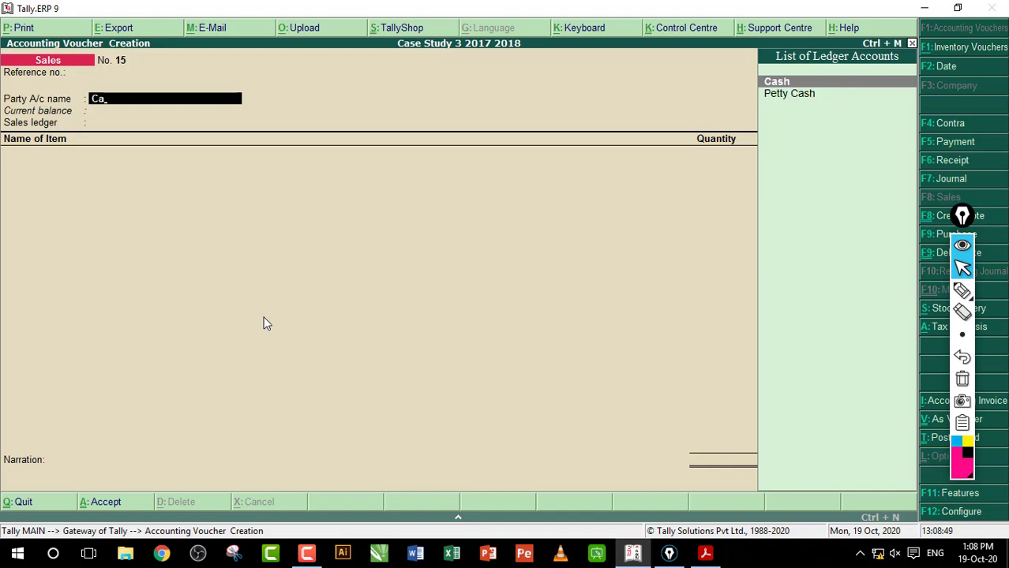
key(Return)
key(ctrl+a)
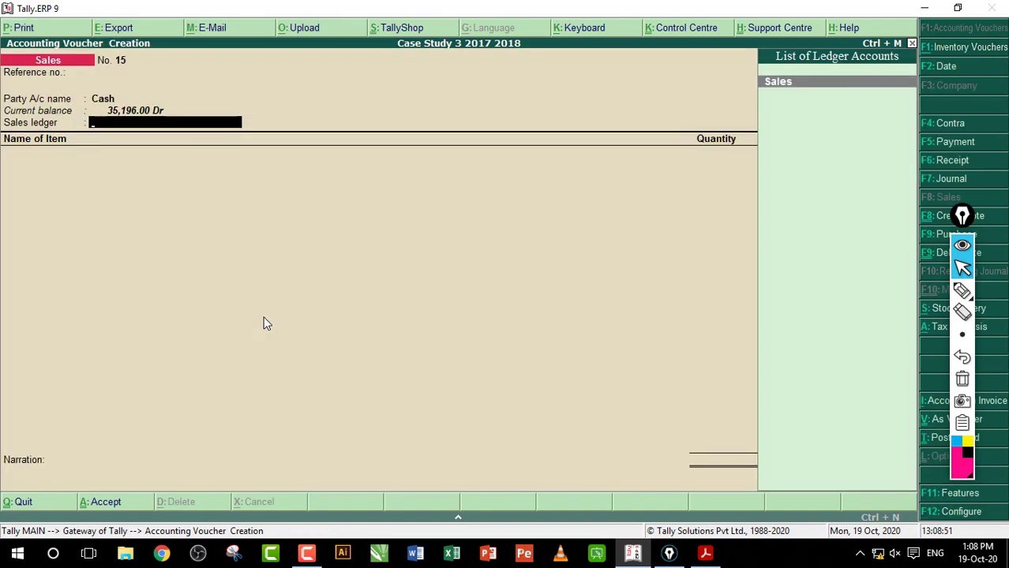
key(Return)
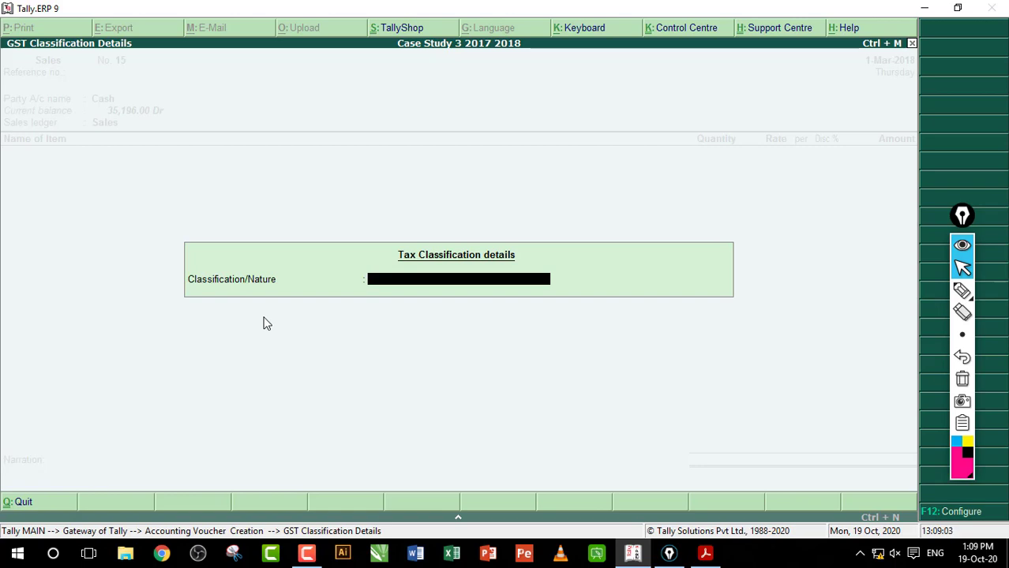
Set the sales ledger's tax classification to Sales to Consumer - Exempt.
text(S)
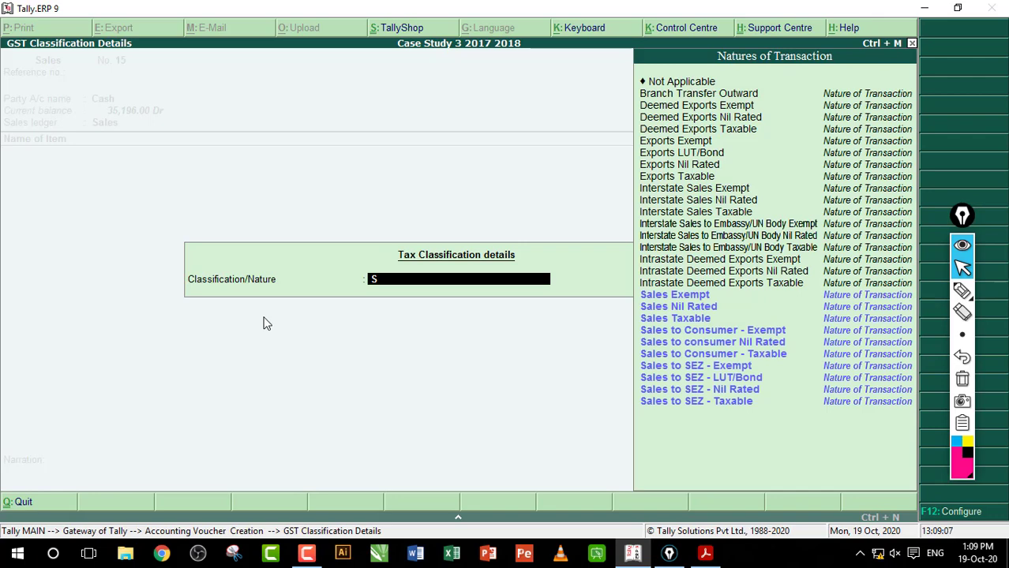
key(Down)
key(Down)
key(Down)
key(Down)
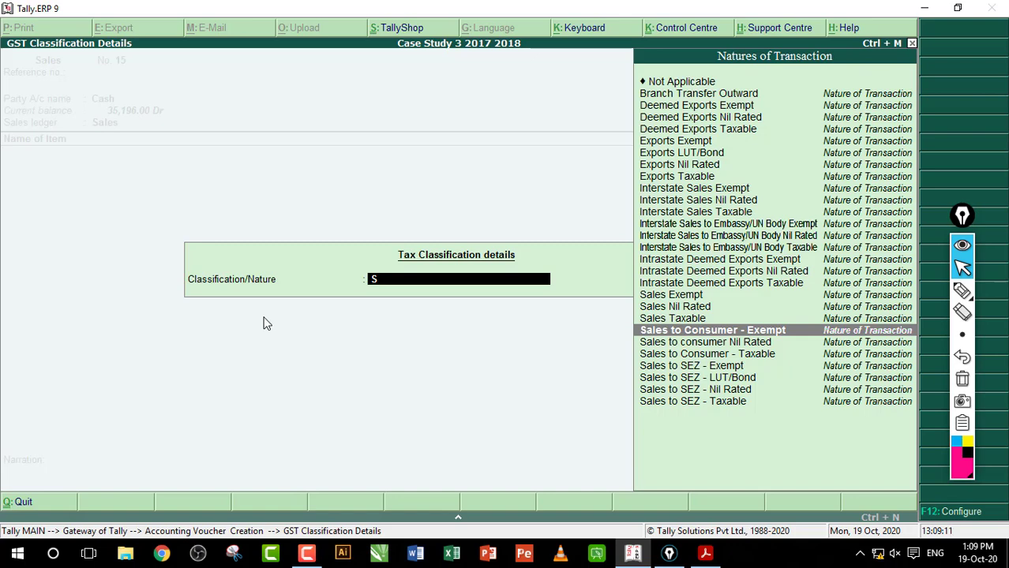
key(Down)
key(Up)
key(Return)
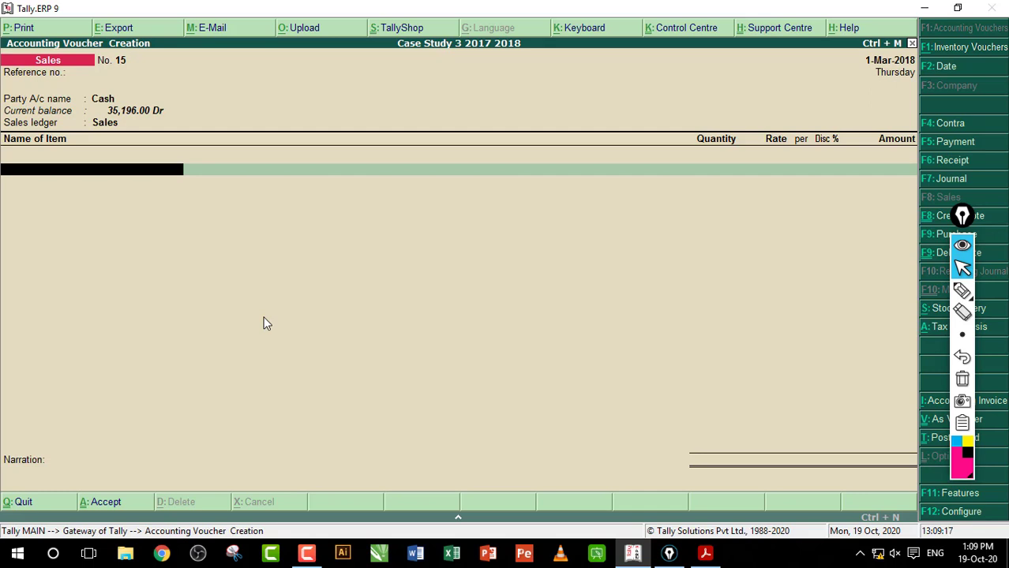
Reopen the sales ledger's tax classification and reselect Sales to Consumer - Exempt.
key(BackSpace)
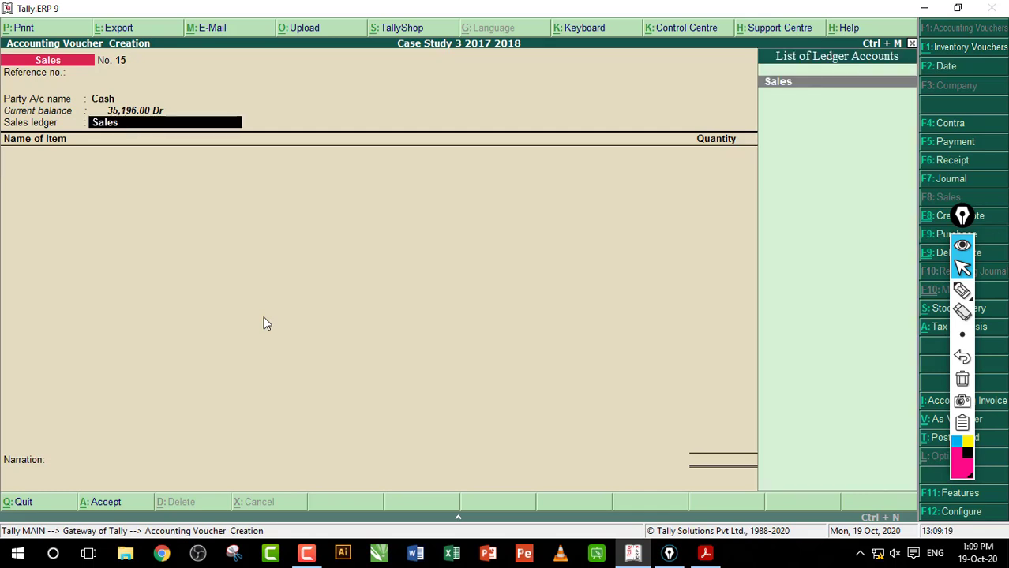
key(Return)
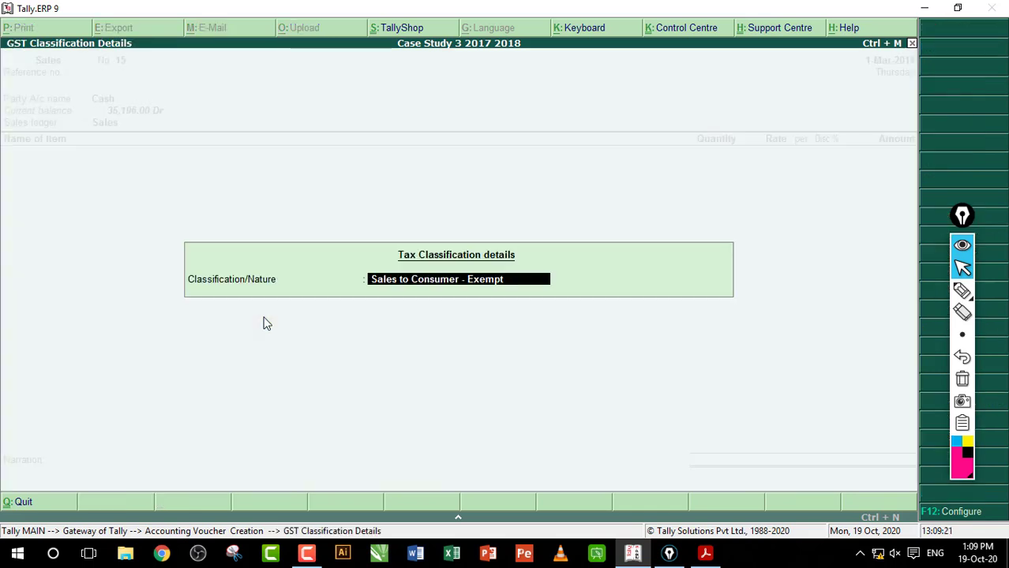
text(S)
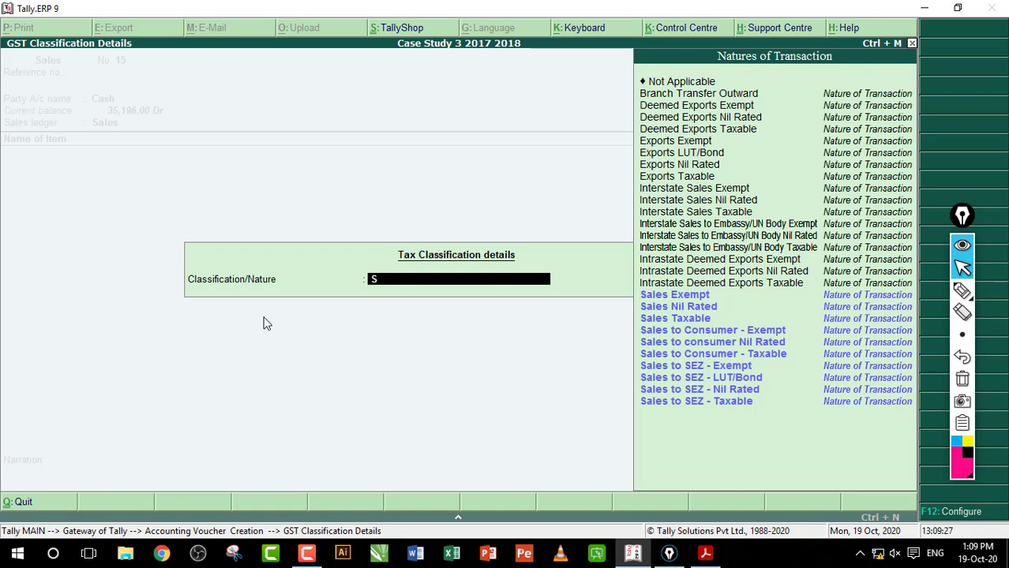
key(Down)
key(Down)
key(Down)
key(Down)
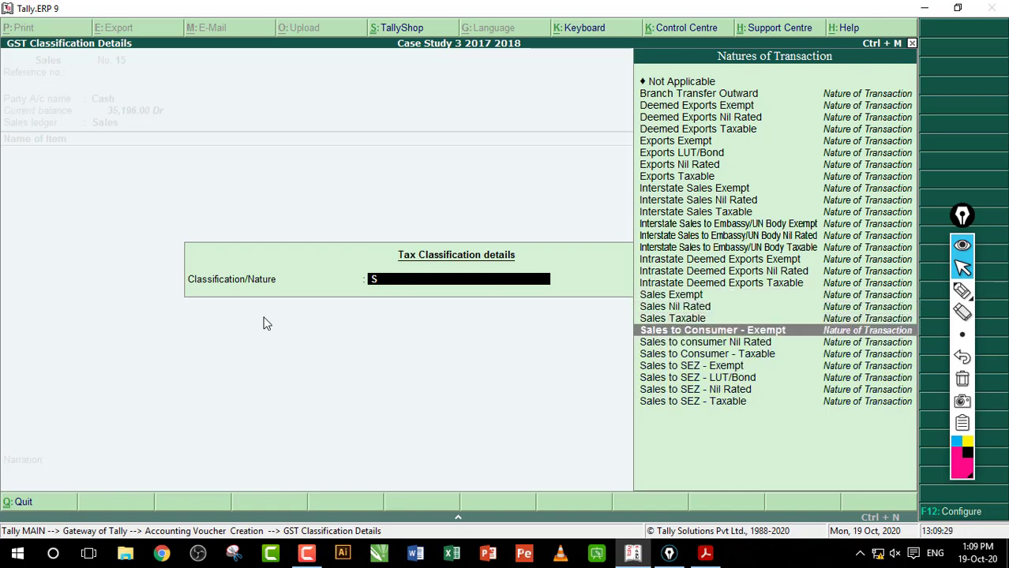
key(Return)
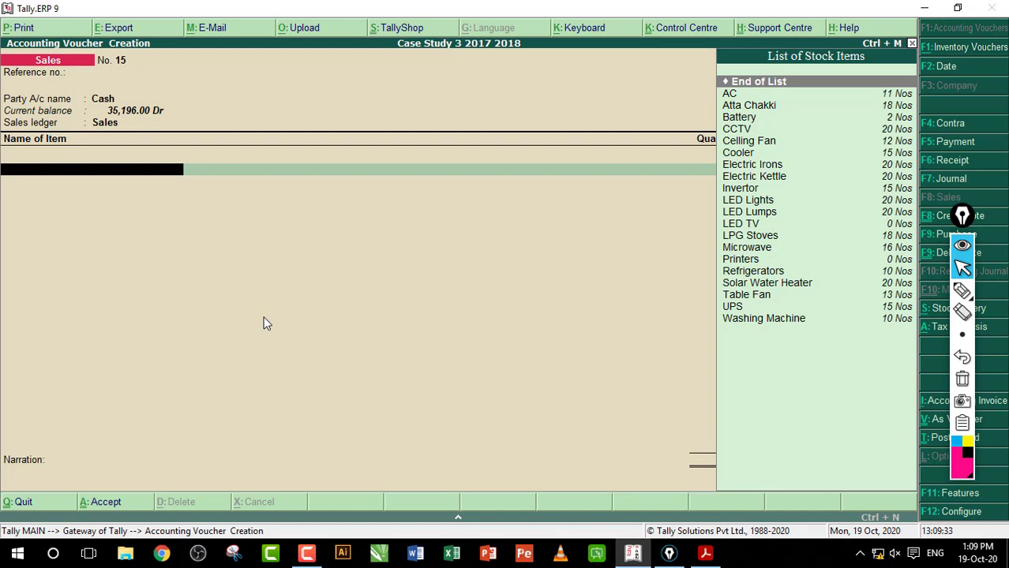
Add Atta Chakki to the sale, allocating 3 Nos from the Jaipur godown at a rate of 7,000.
text(A)
key(Down)
key(Down)
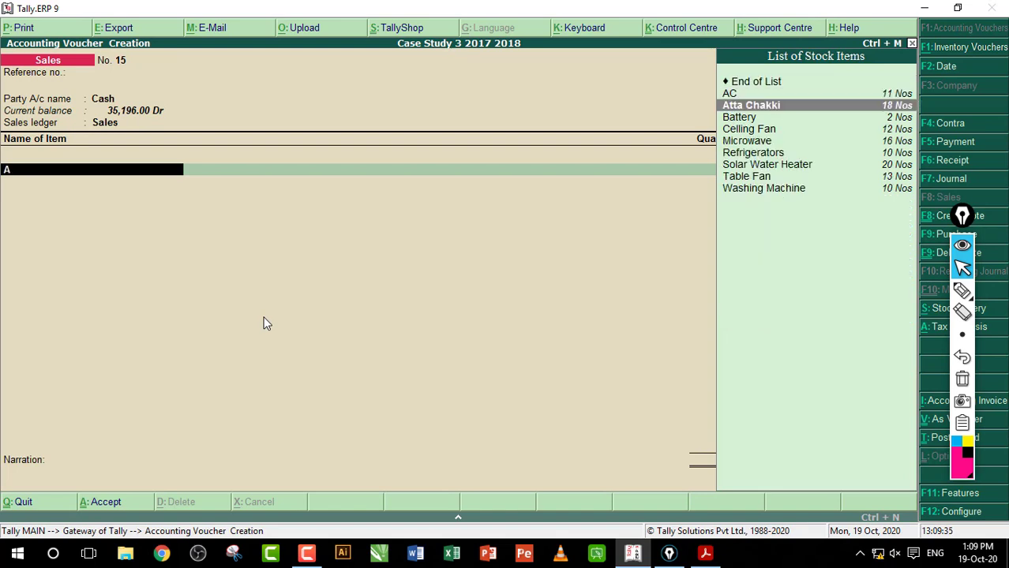
key(Return)
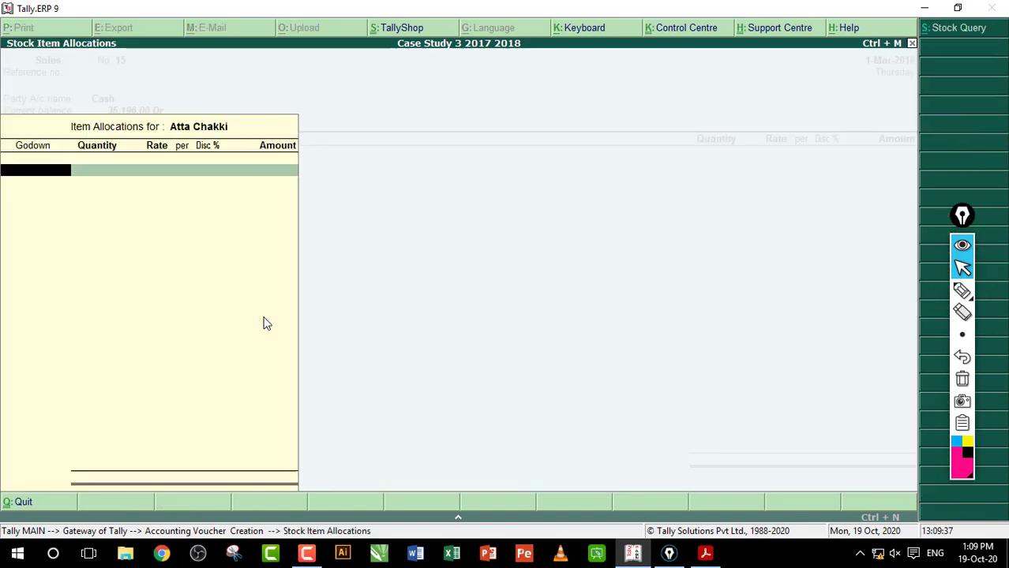
text(Ja)
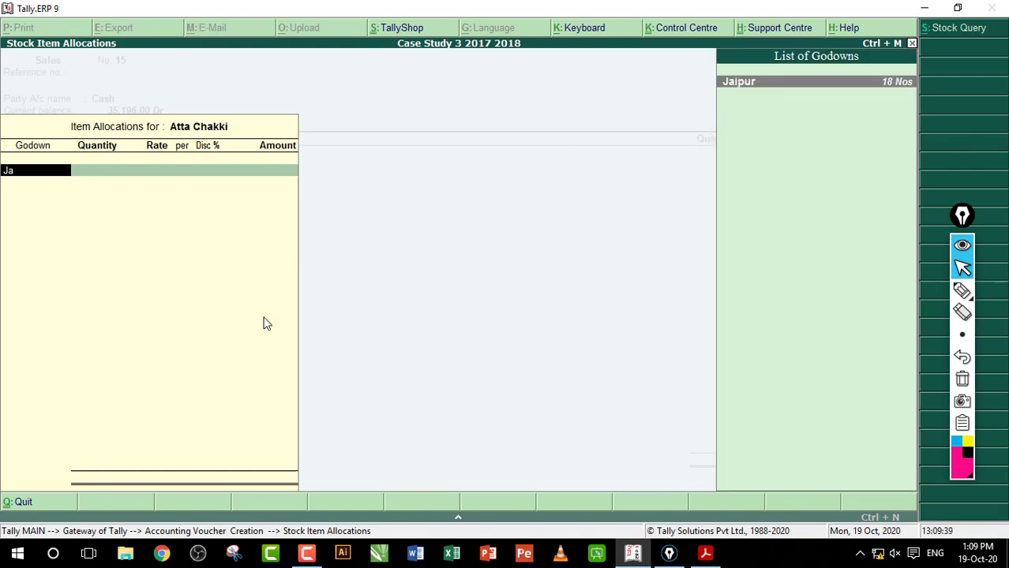
key(Return)
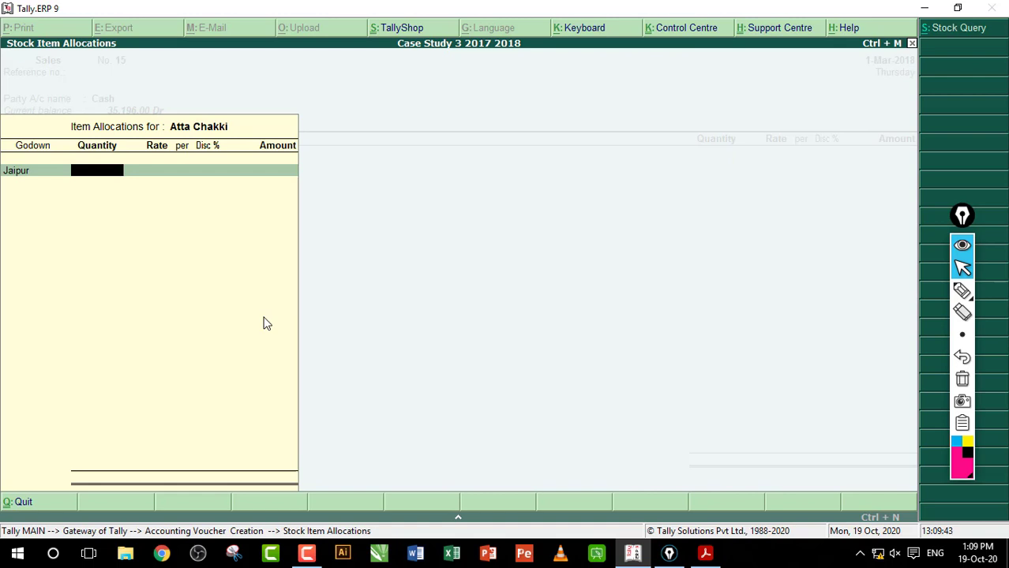
text(3)
key(Return)
key(Return)
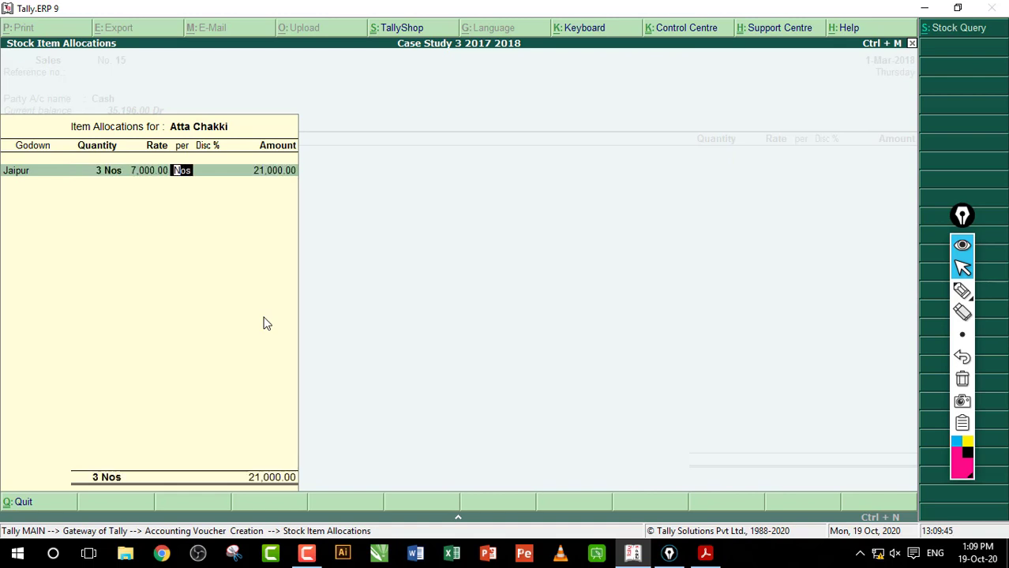
key(Return)
key(Return)
key(Return)
key(Return)
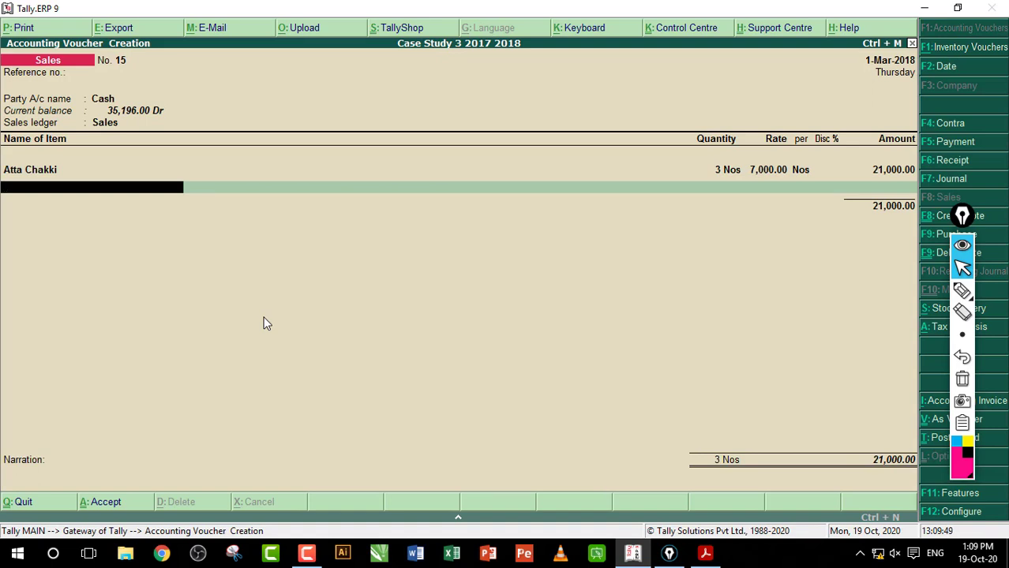
Add LED Lights as the next sale item and choose Jaipur as its godown.
text(Led)
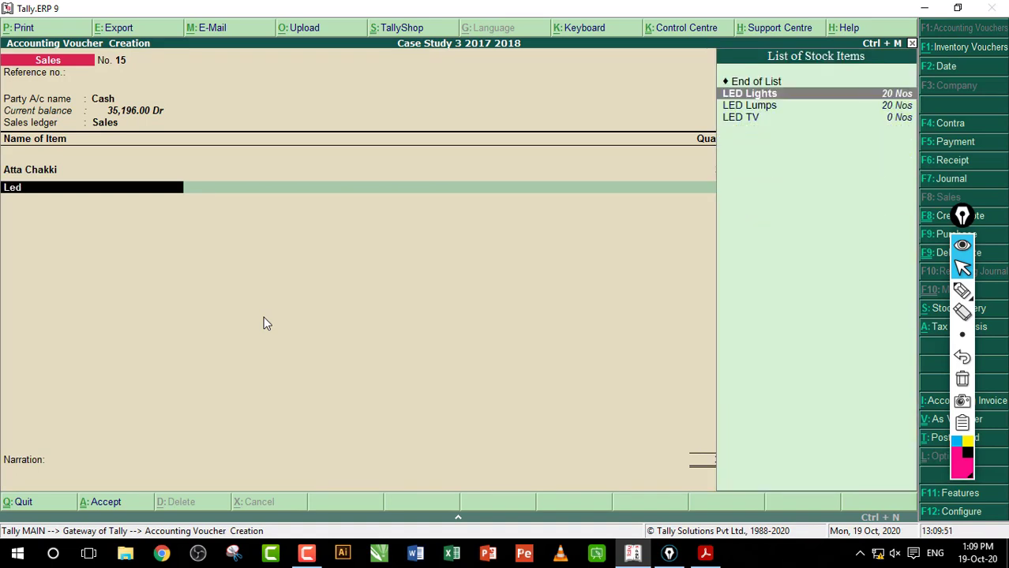
key(Return)
text(Ja)
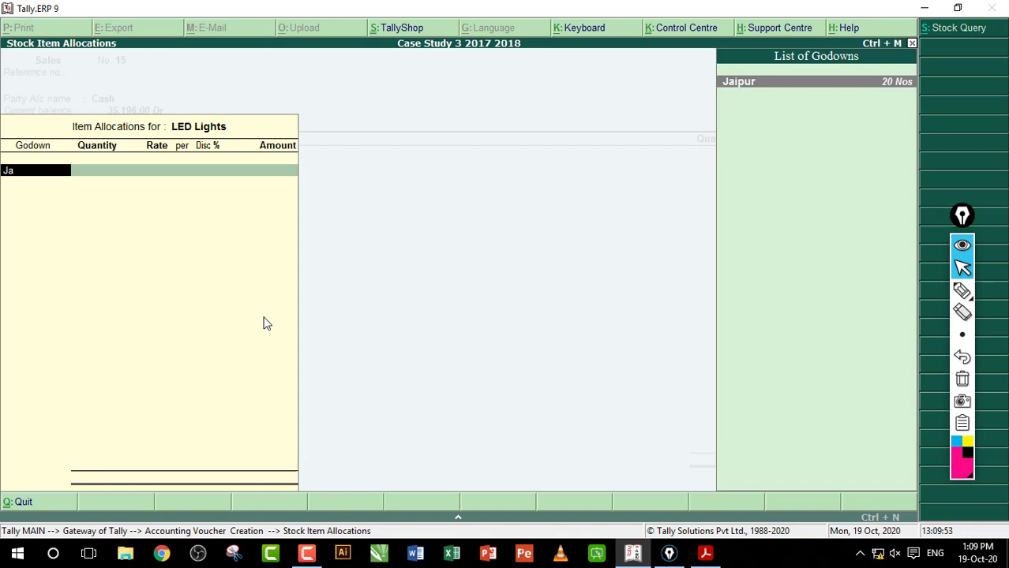
key(Return)
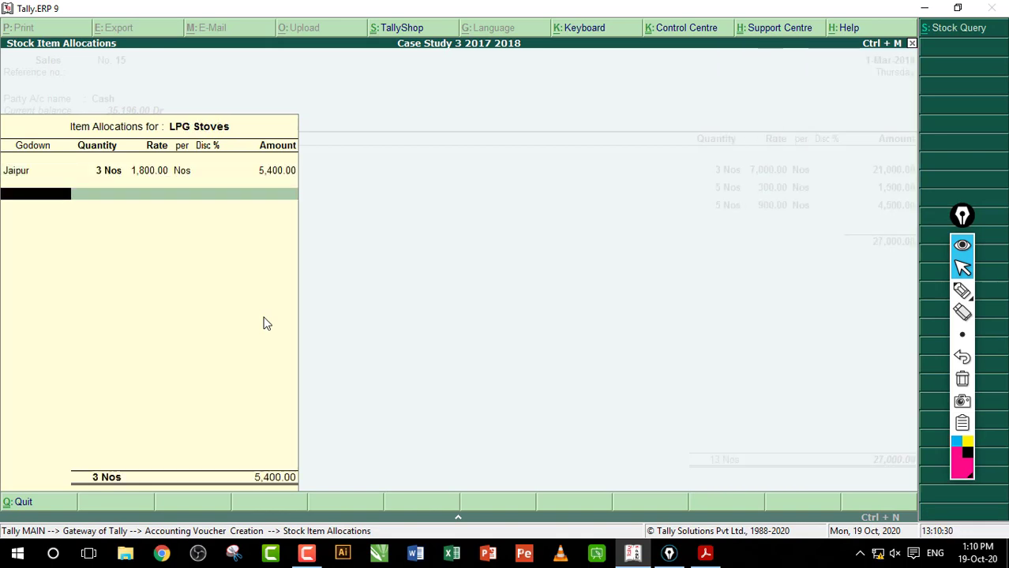
Close the LPG Stoves allocation, then end the item list and submit the sales voucher with a blank narration.
key(Return)
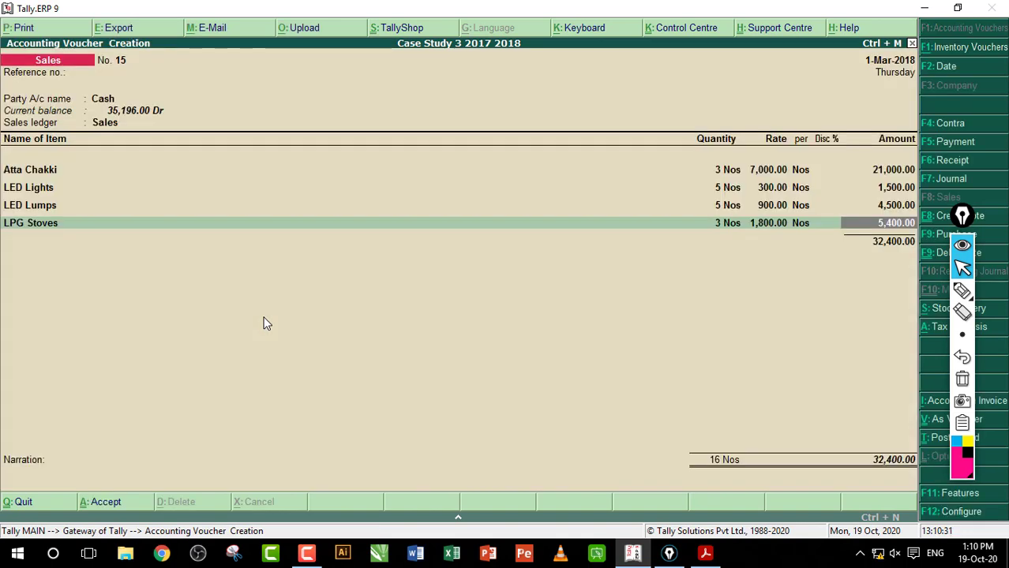
key(Return)
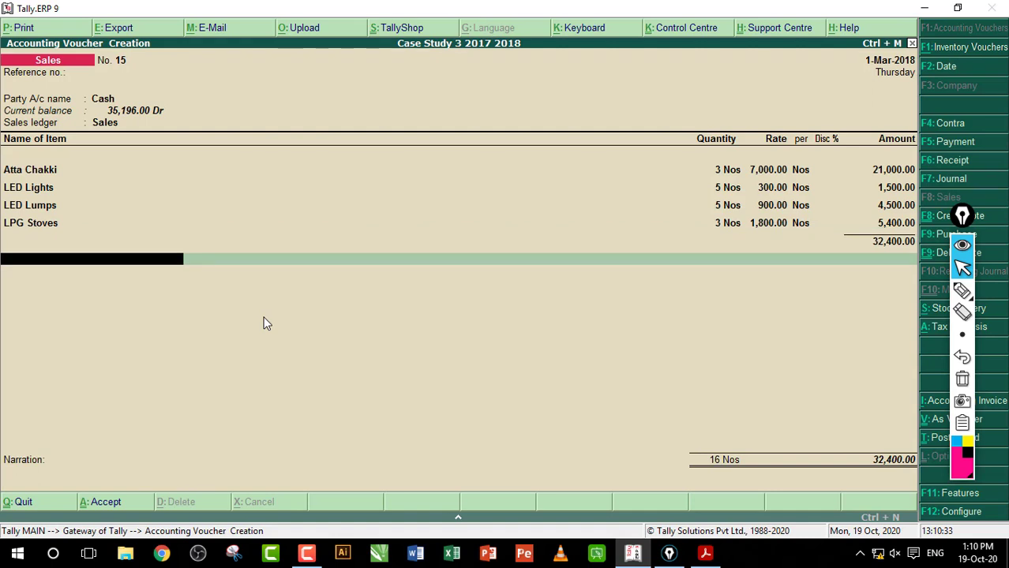
key(Return)
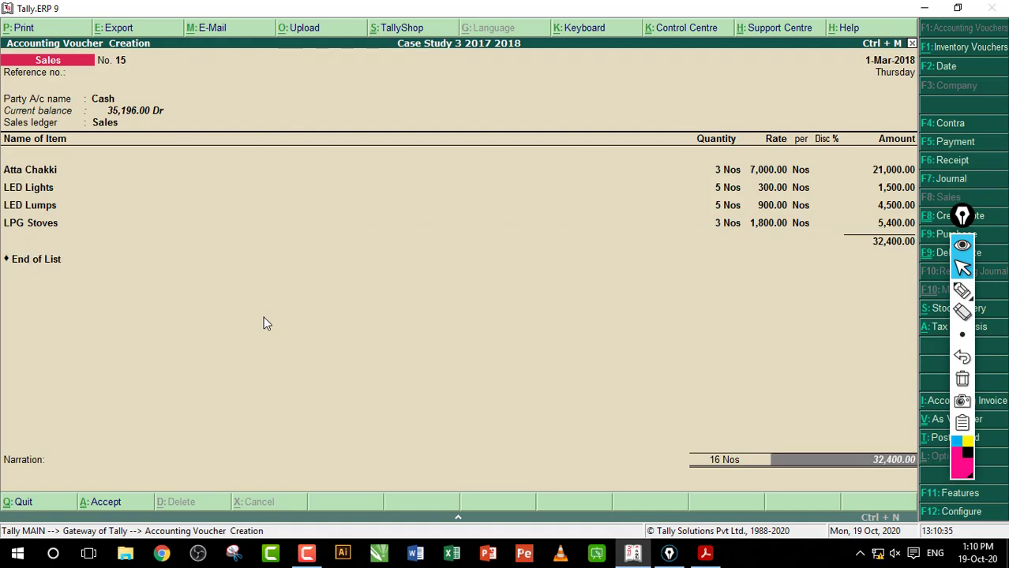
key(Return)
key(Return)
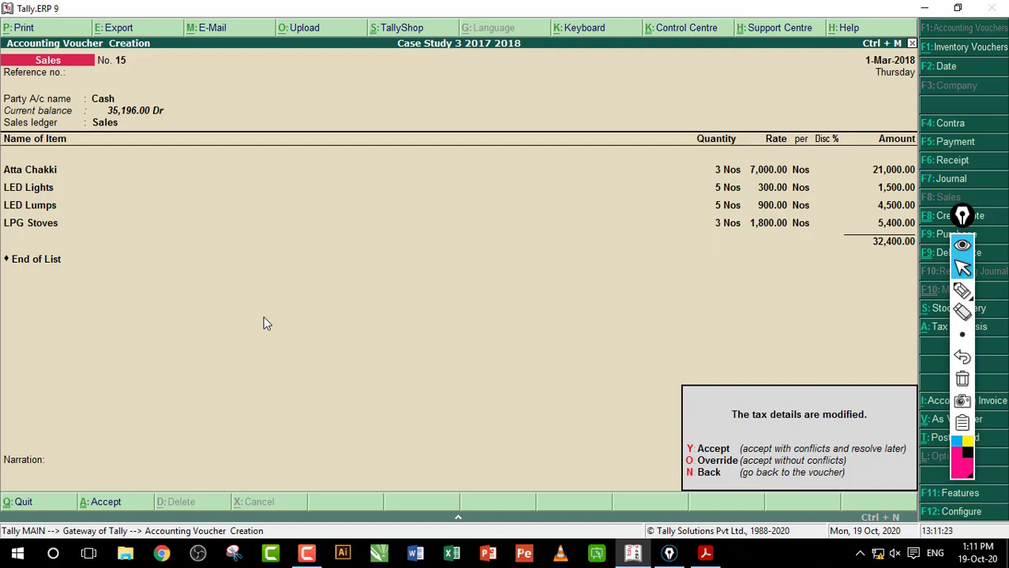
Mark up the save options of the tax details prompt with the pen, clear the ink and underline Override.
click(962, 290)
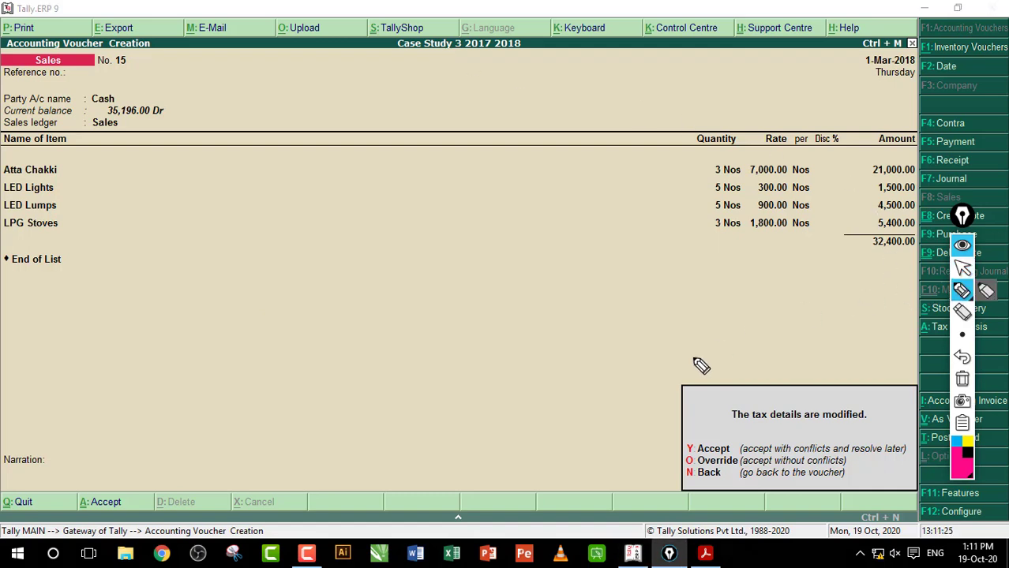
drag(658, 444, 672, 437)
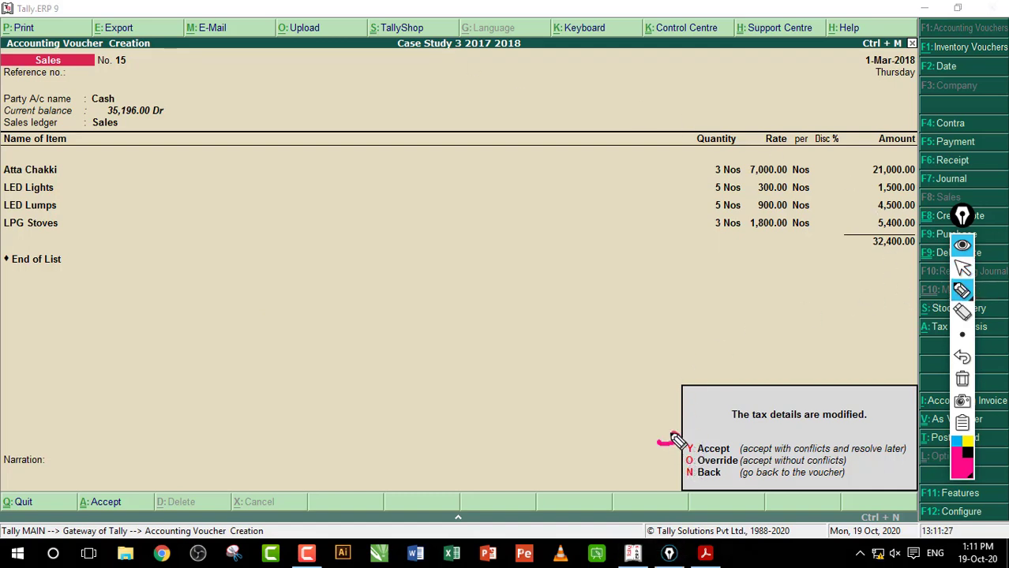
drag(662, 475, 679, 472)
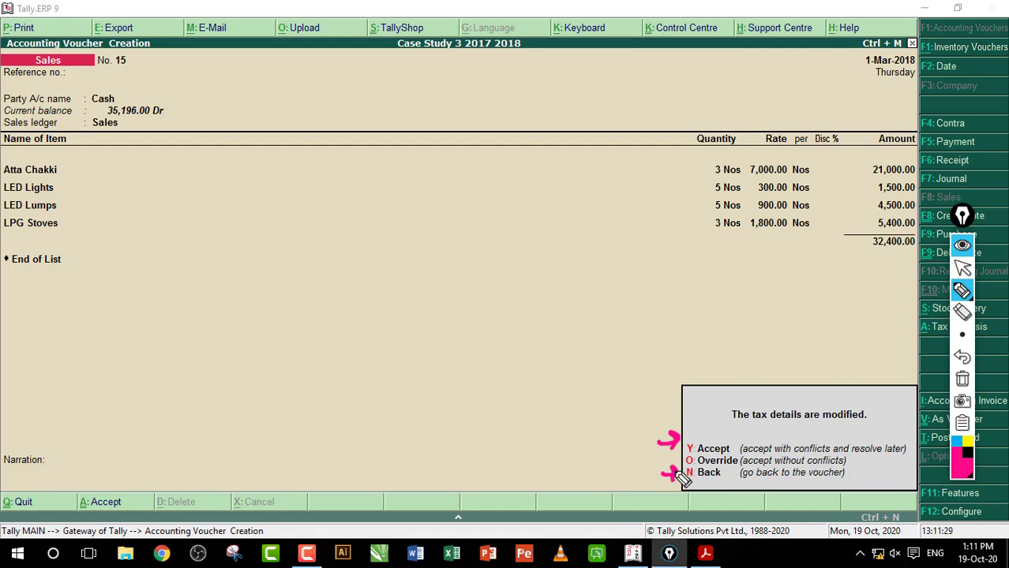
mouse_move(473, 324)
mouse_down()
mouse_move(452, 329)
mouse_move(529, 324)
mouse_up()
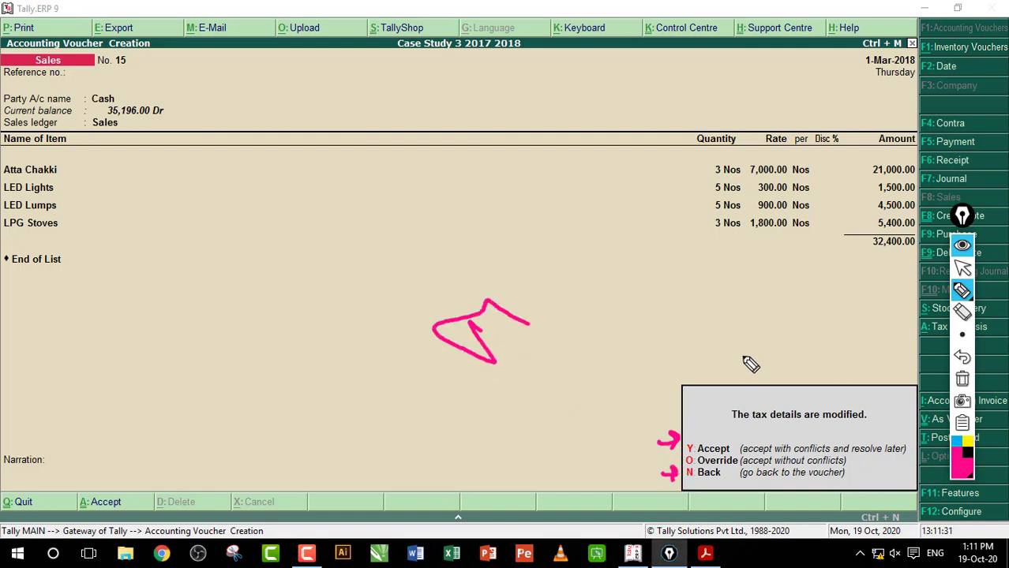
click(963, 380)
mouse_move(671, 469)
mouse_down()
mouse_move(676, 459)
mouse_move(739, 467)
mouse_up()
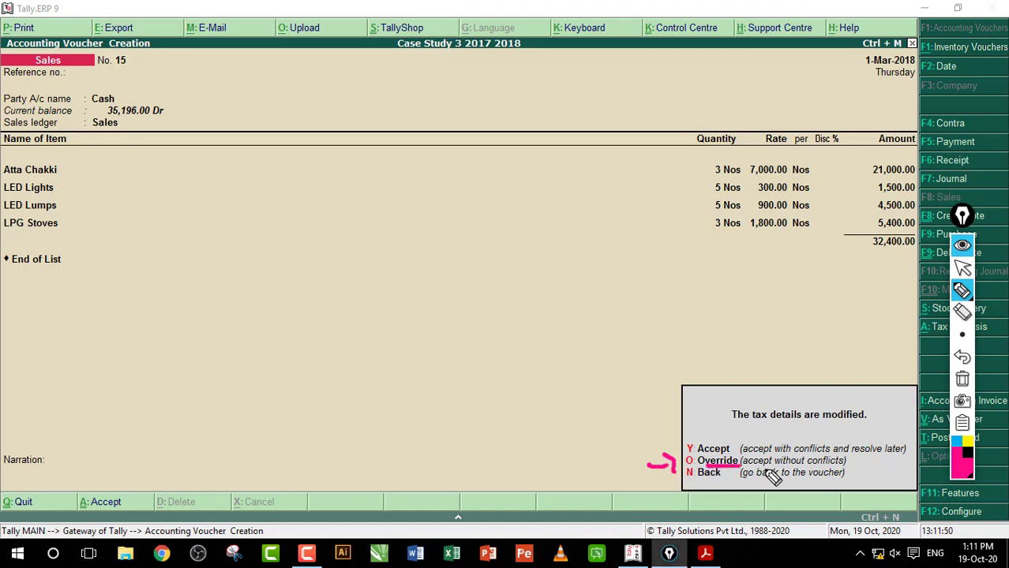